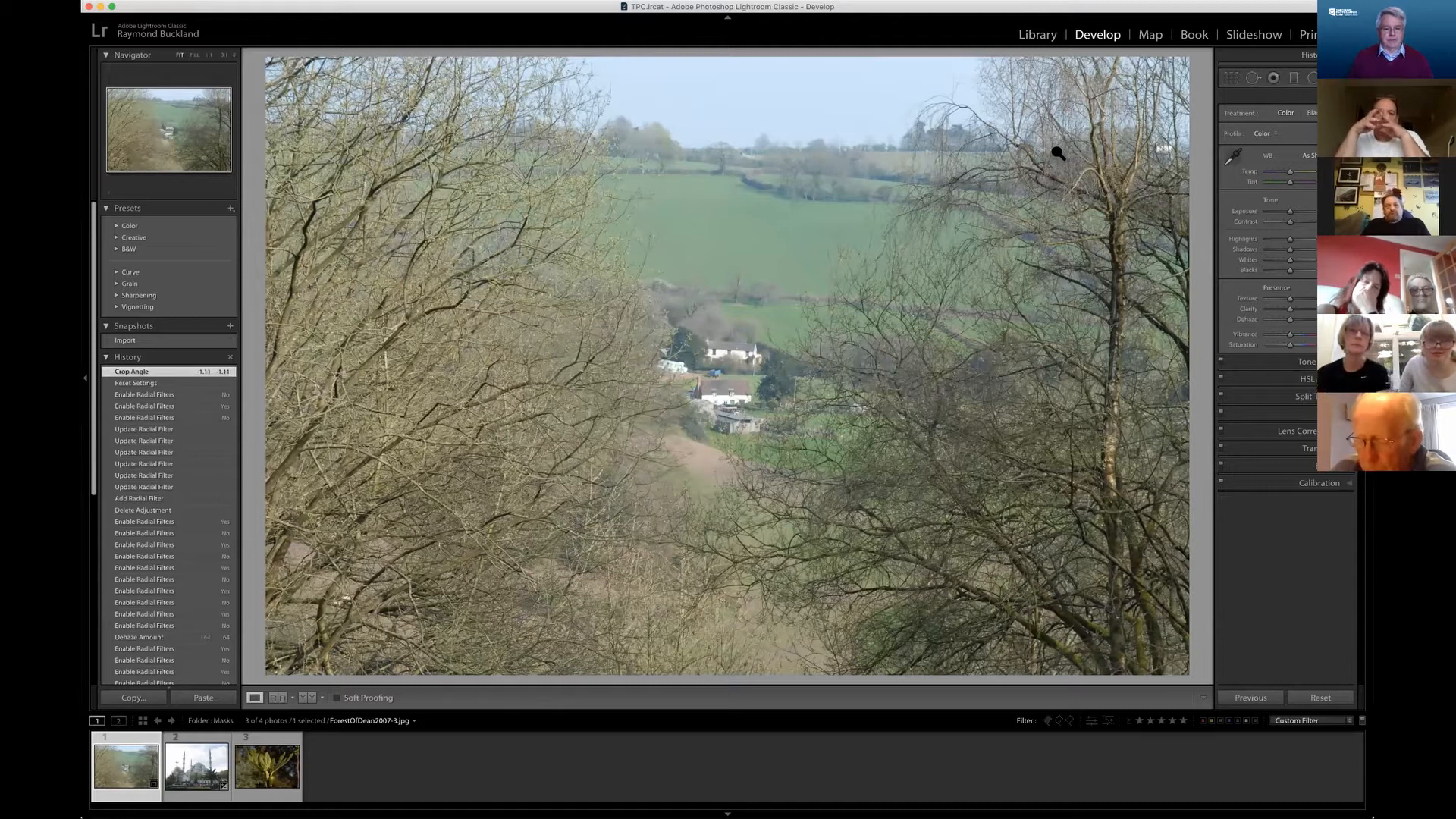
Step: Straighten the landscape photo to a crop angle of -1.36 and raise Dehaze to +76
left_click(1230, 78)
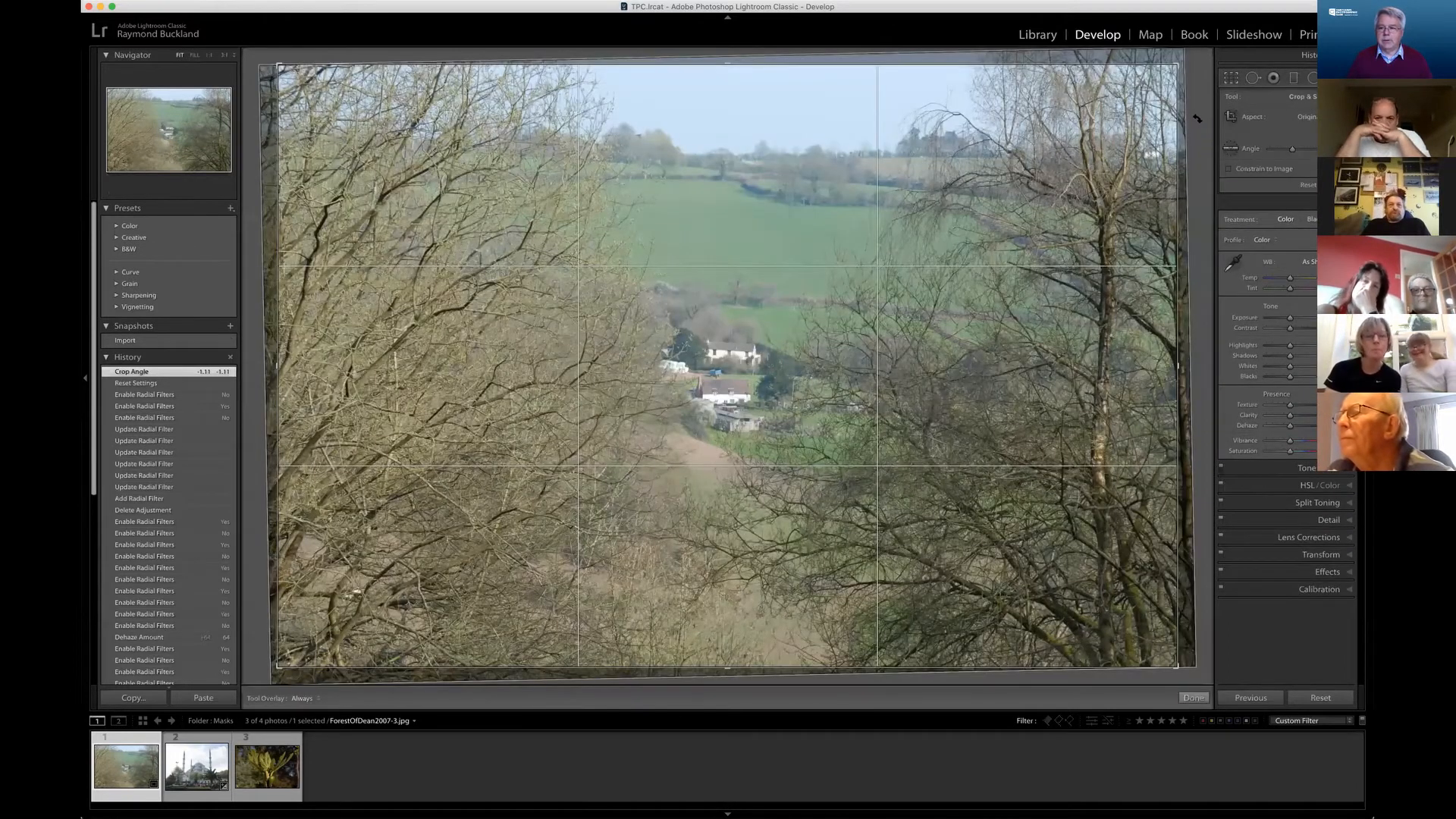
left_click_drag(1198, 115, 1198, 113)
left_click(1231, 78)
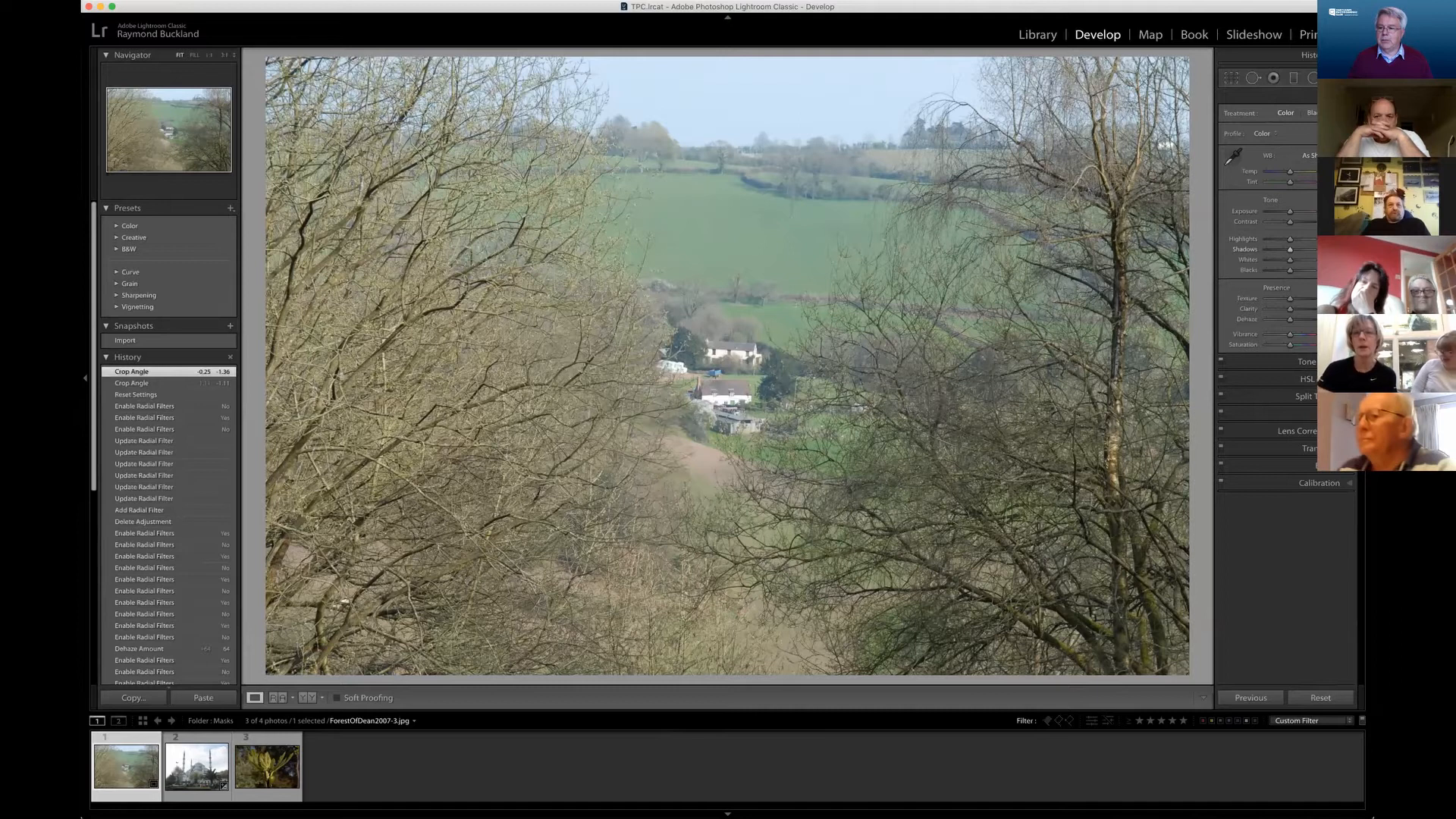
left_click_drag(1288, 319, 1307, 319)
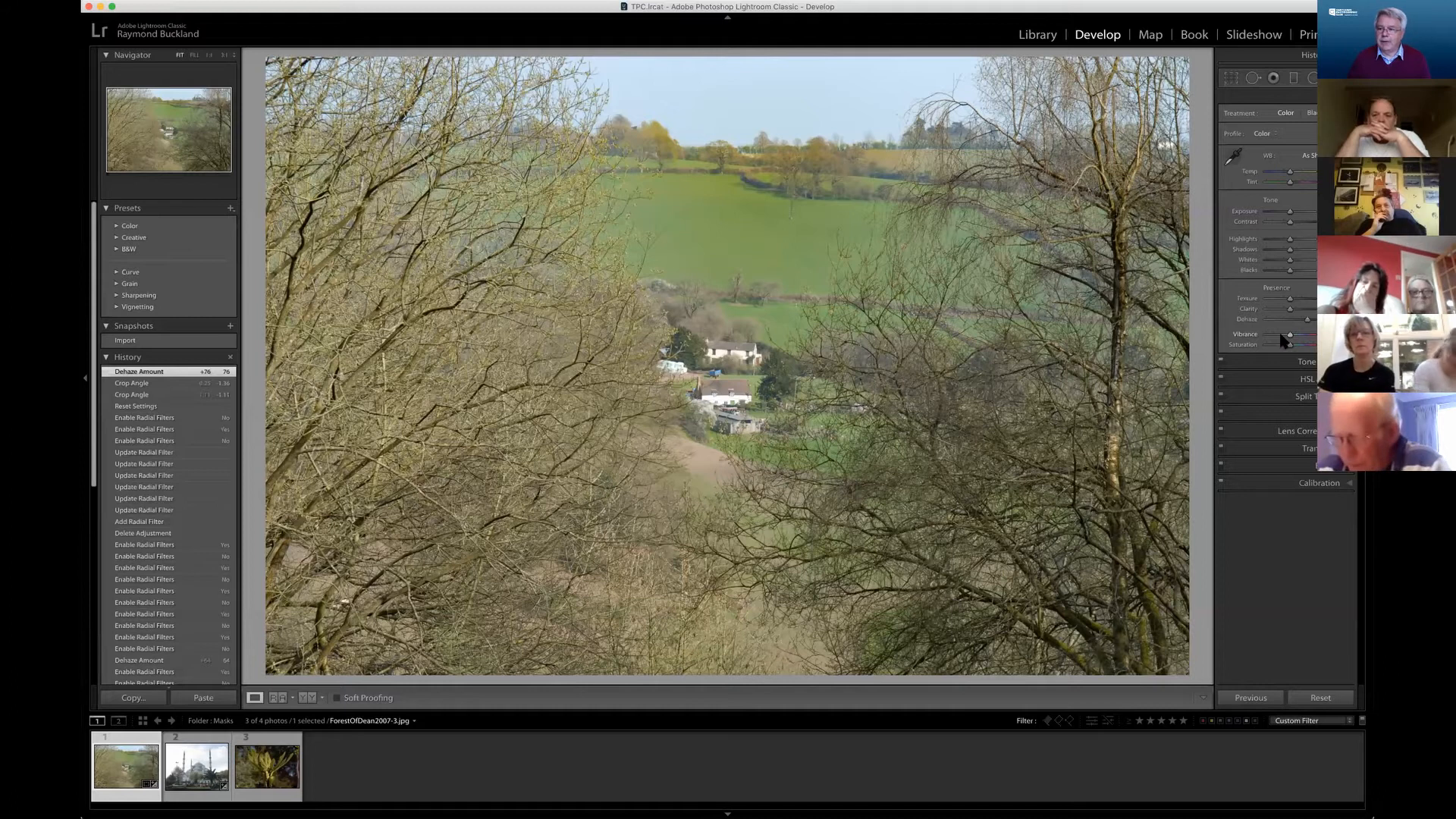
Step: Add a radial filter centred on the white houses in the valley and reset its saturation to 0
left_click(1314, 78)
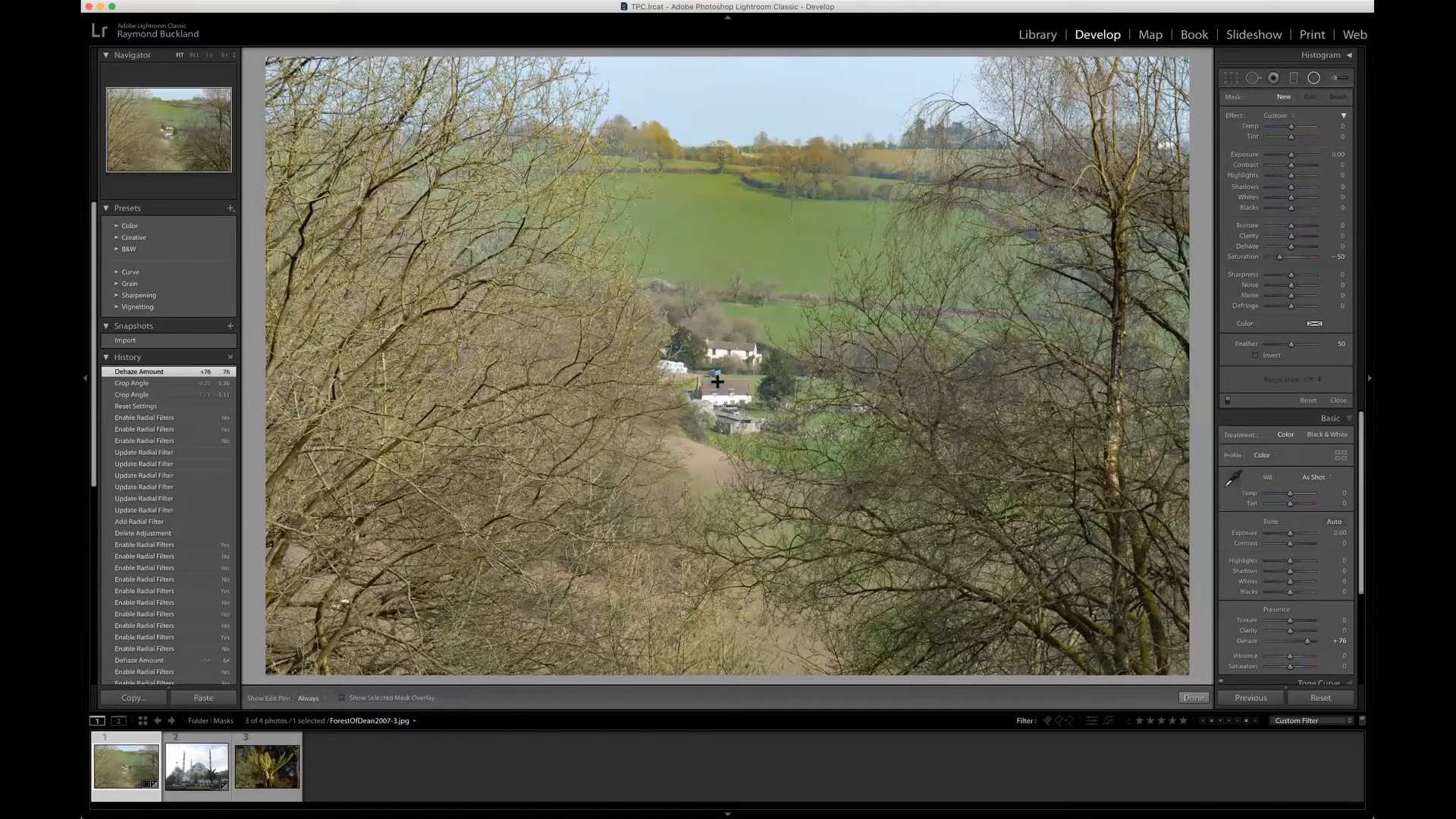
left_click_drag(716, 381, 656, 332)
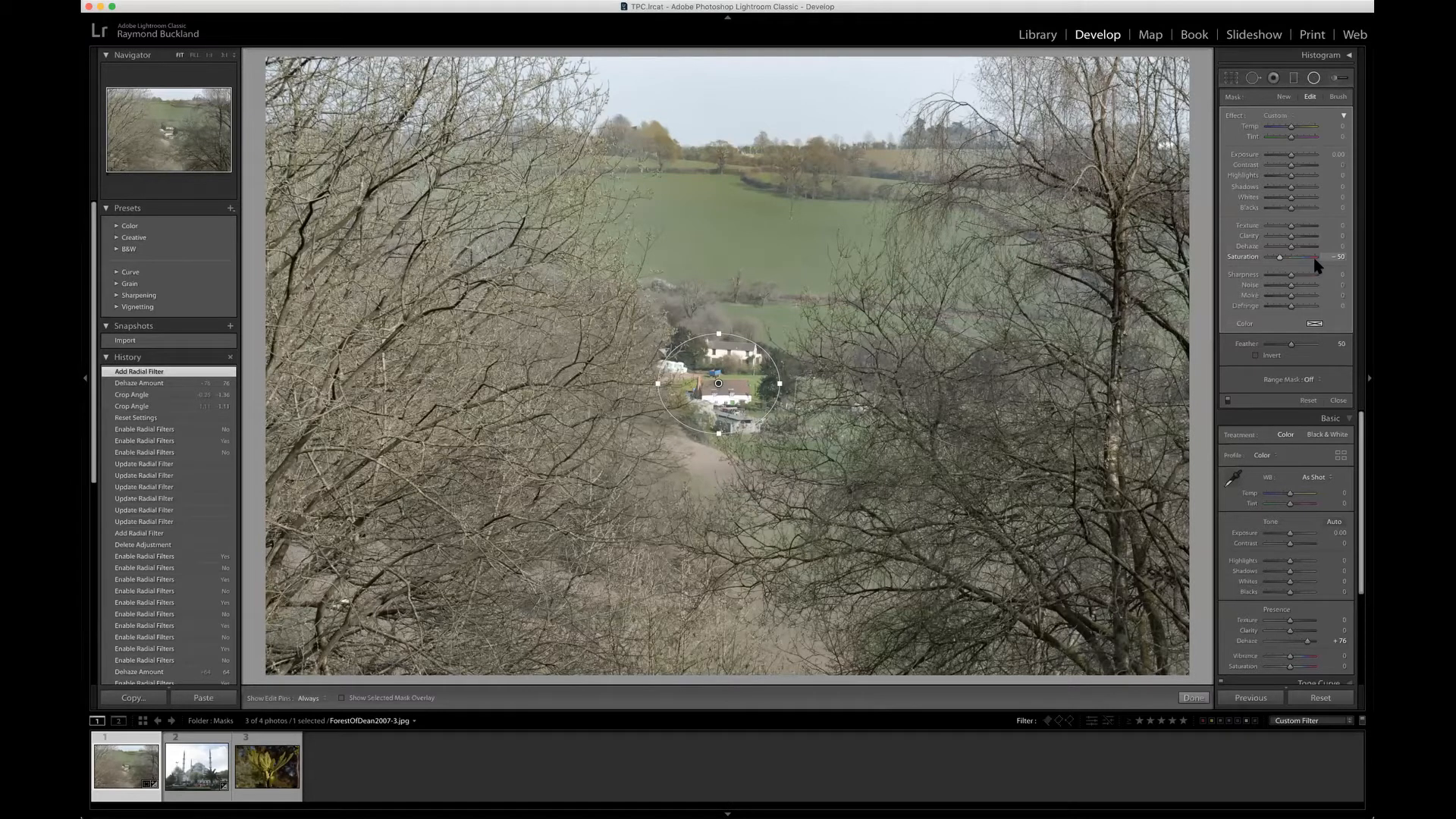
double_click(1252, 260)
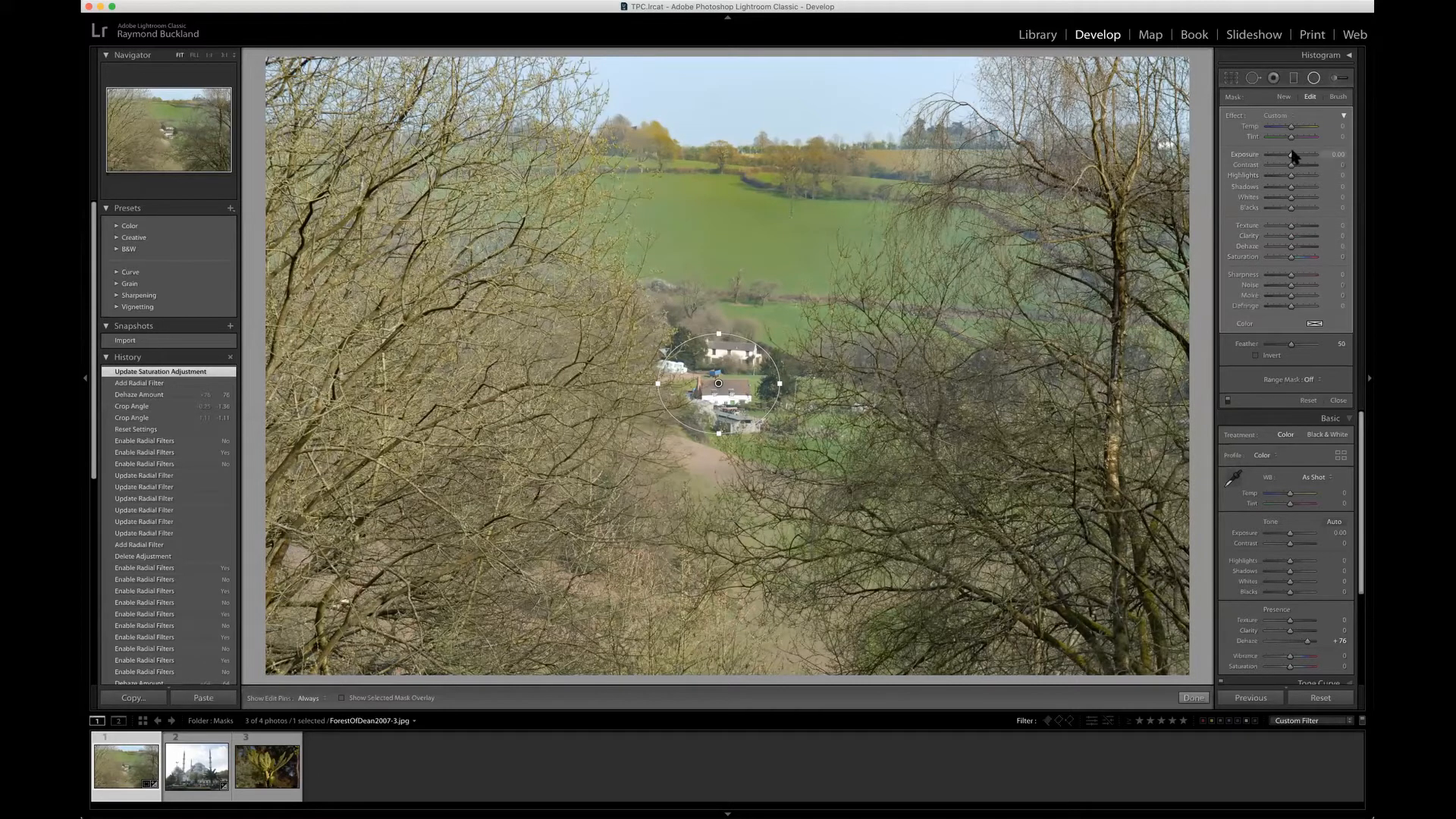
Step: Set the radial filter's exposure to -0.50 to darken the area around the houses
left_click(1337, 155)
key("BackSpace")
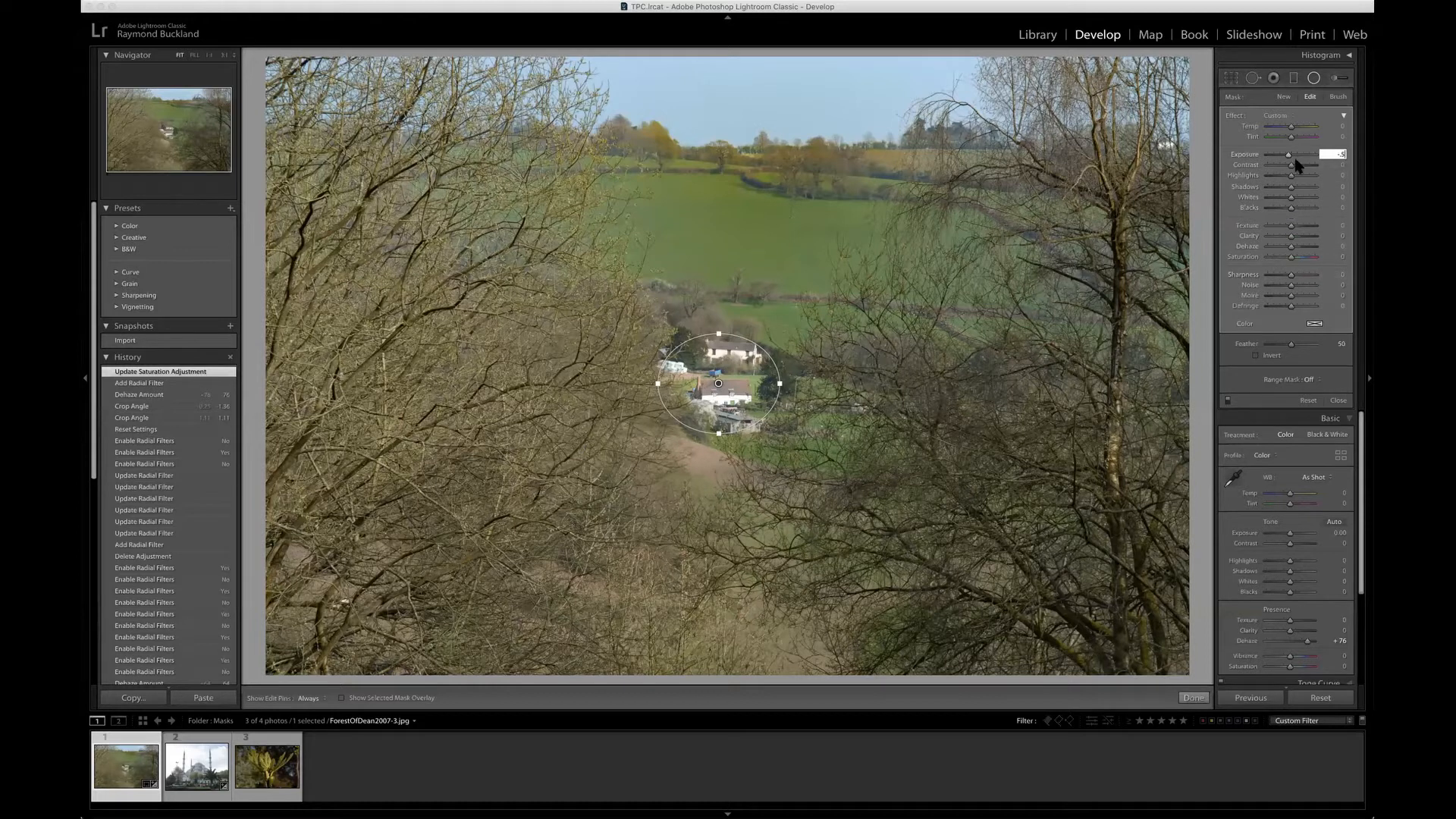
key("Return")
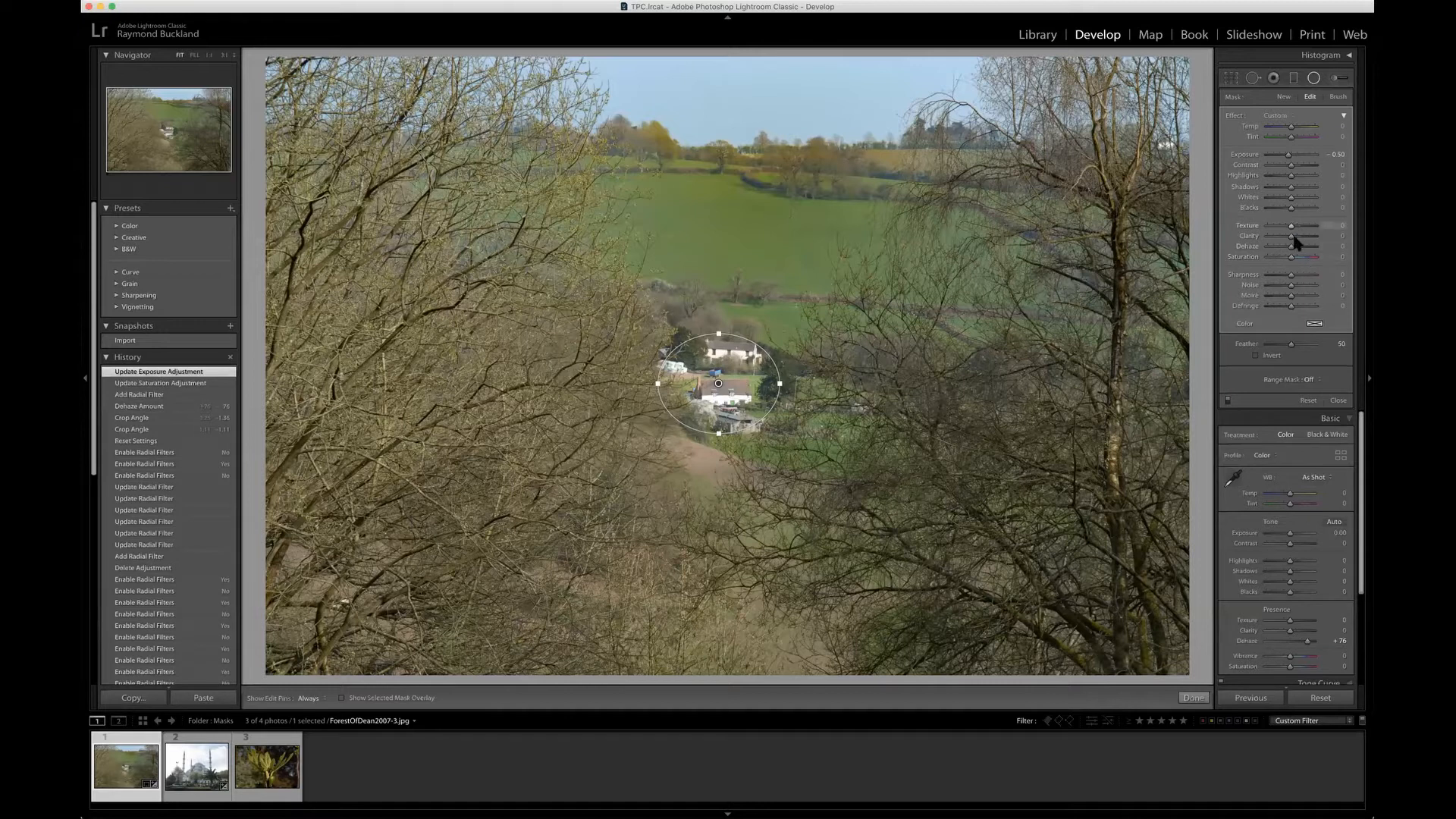
Step: Try a saturation of -100 and a higher Whites value on the radial filter, resetting each to its default
left_click_drag(1290, 258, 1249, 261)
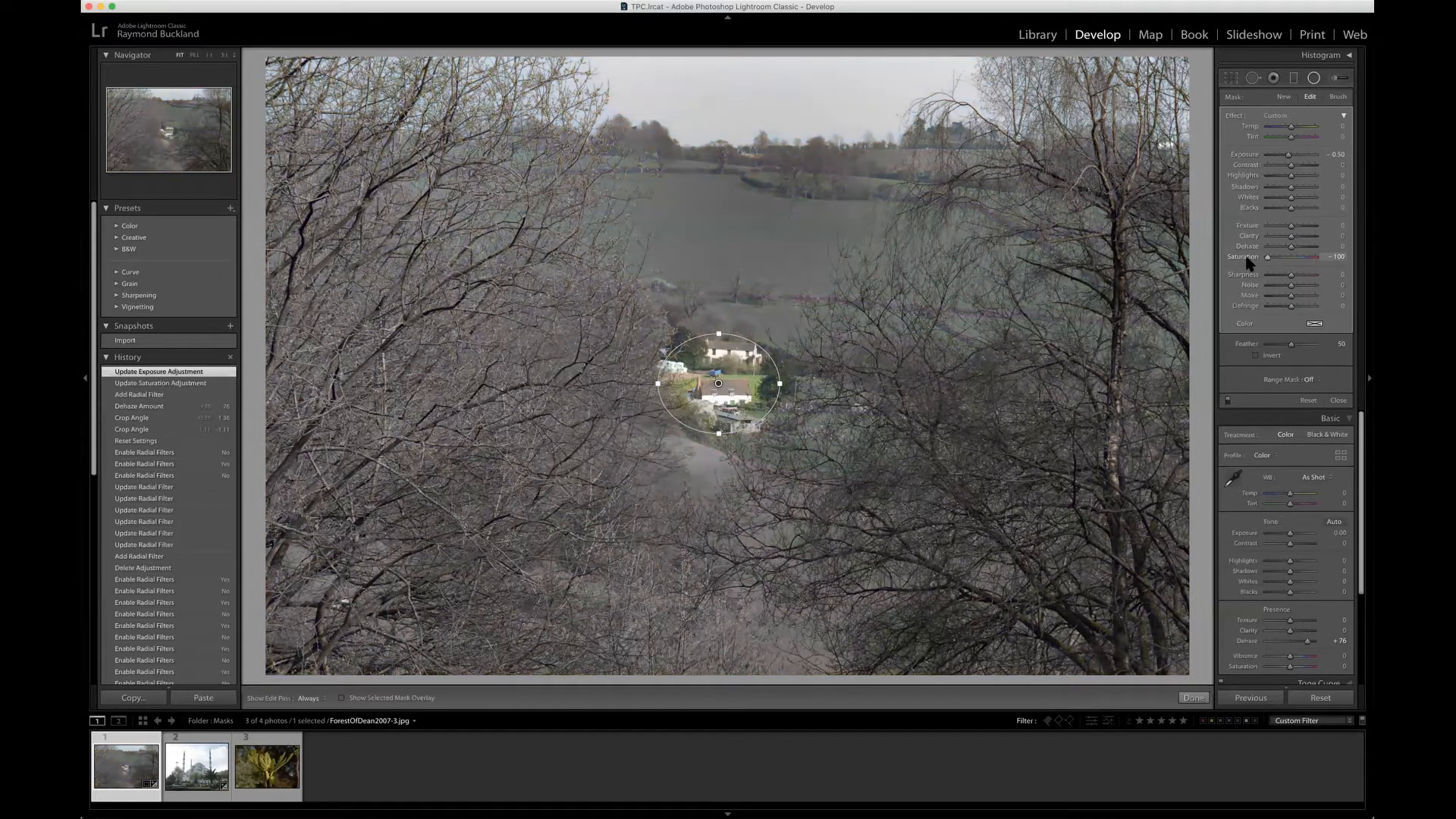
double_click(1248, 262)
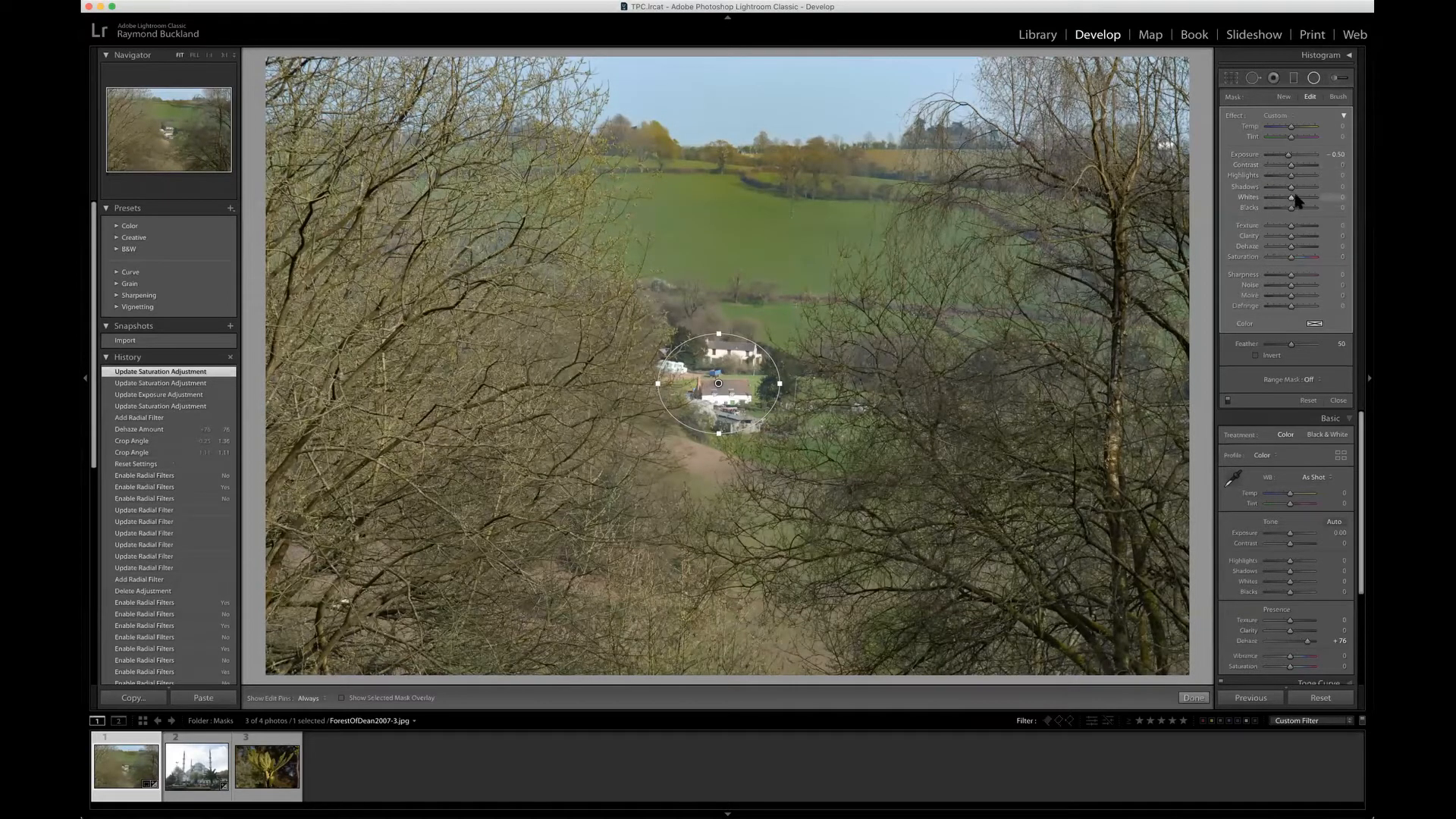
left_click_drag(1292, 198, 1305, 199)
double_click(1249, 197)
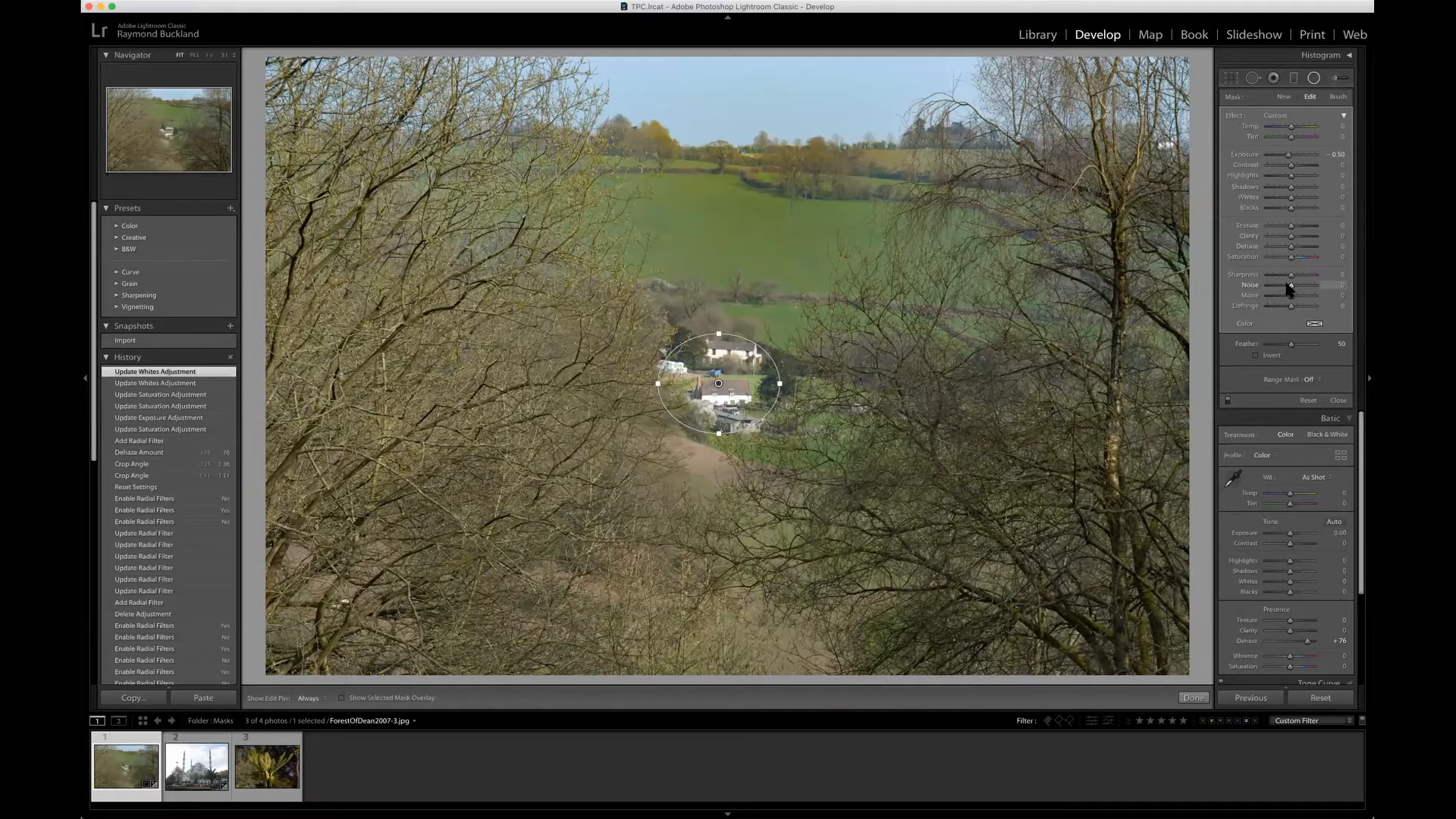
Step: Switch the radial filter off and on repeatedly to compare the landscape with and without the adjustment
left_click(1315, 79)
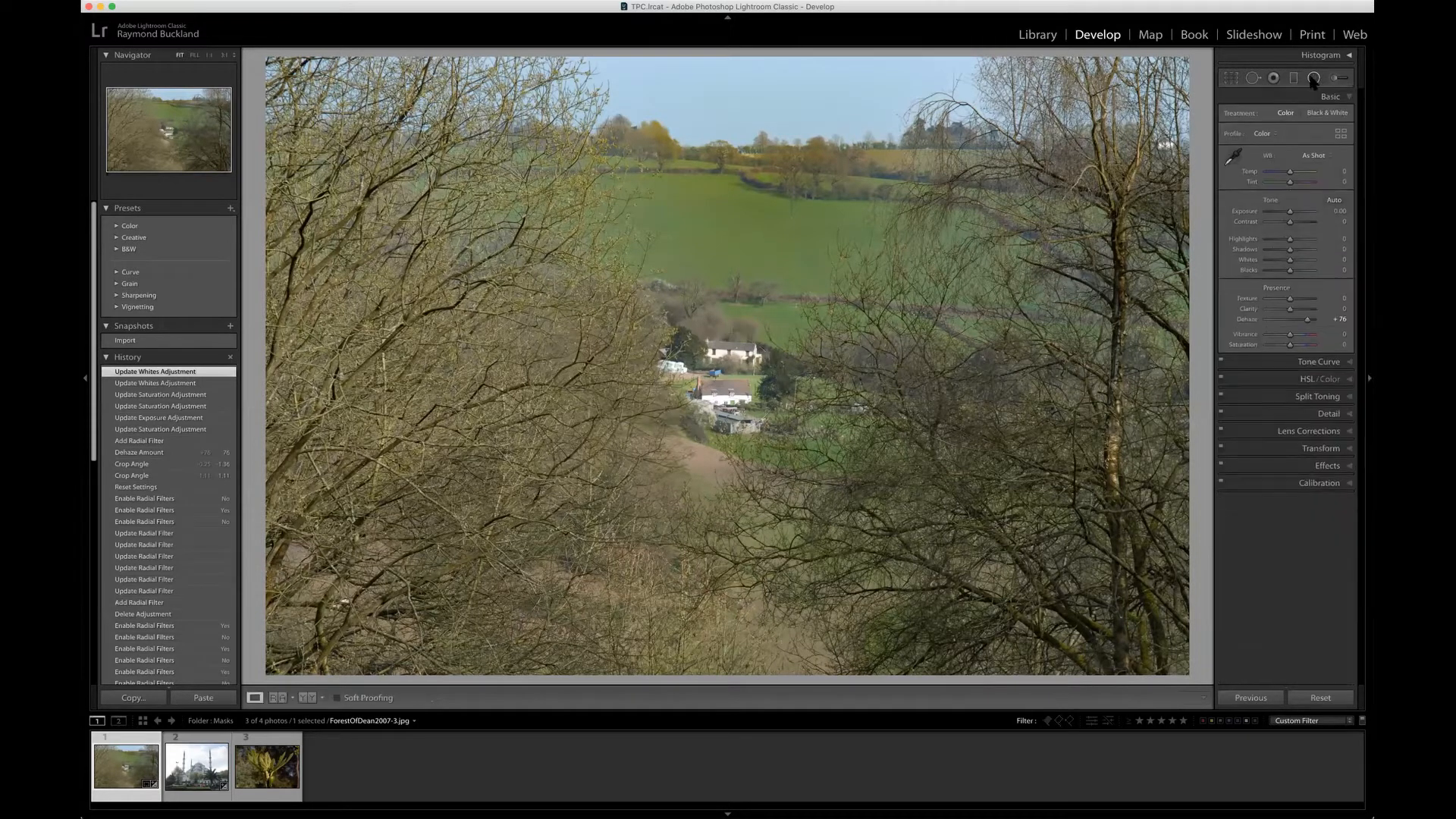
left_click(1315, 79)
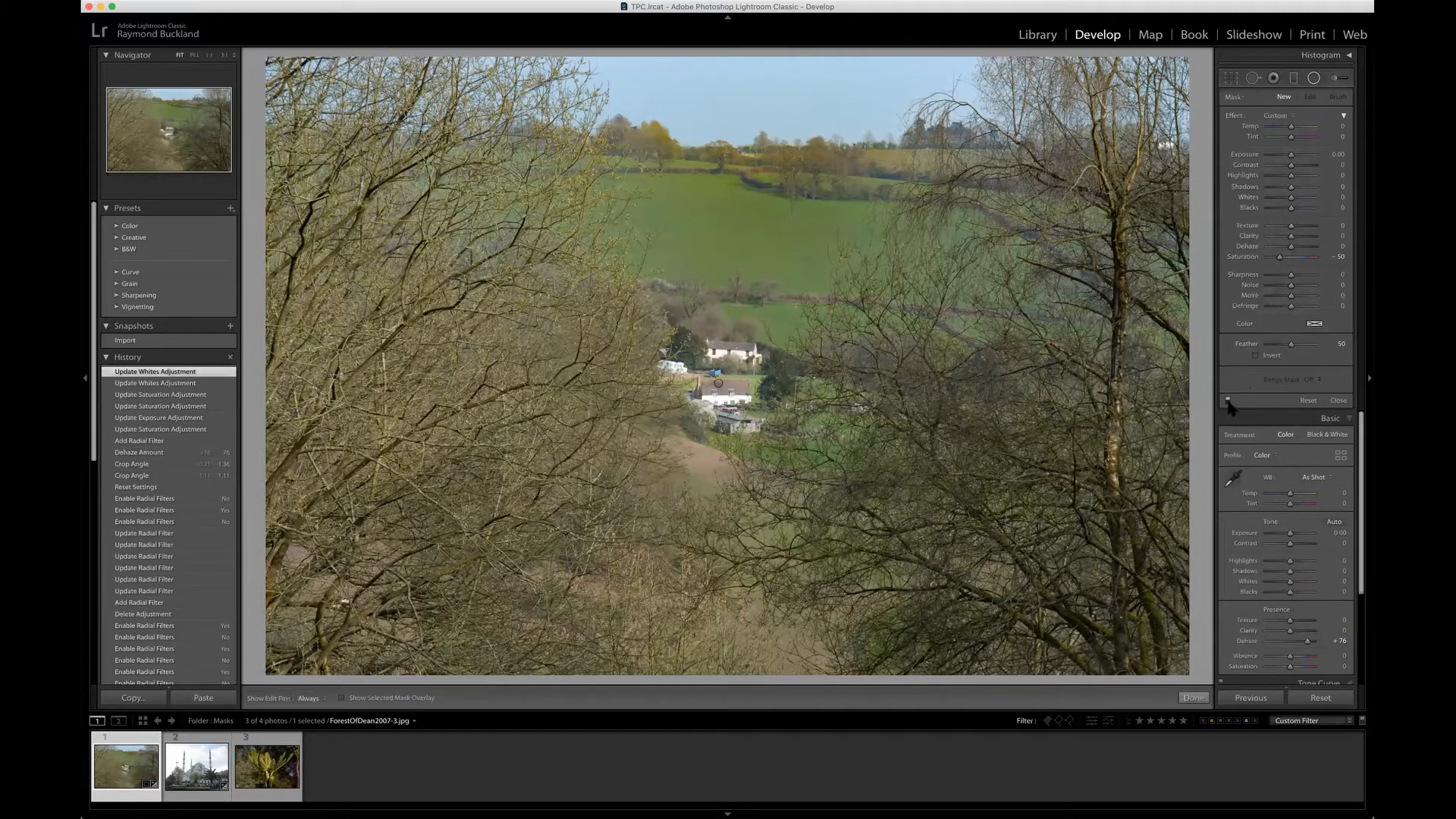
left_click(1228, 401)
left_click(1228, 401)
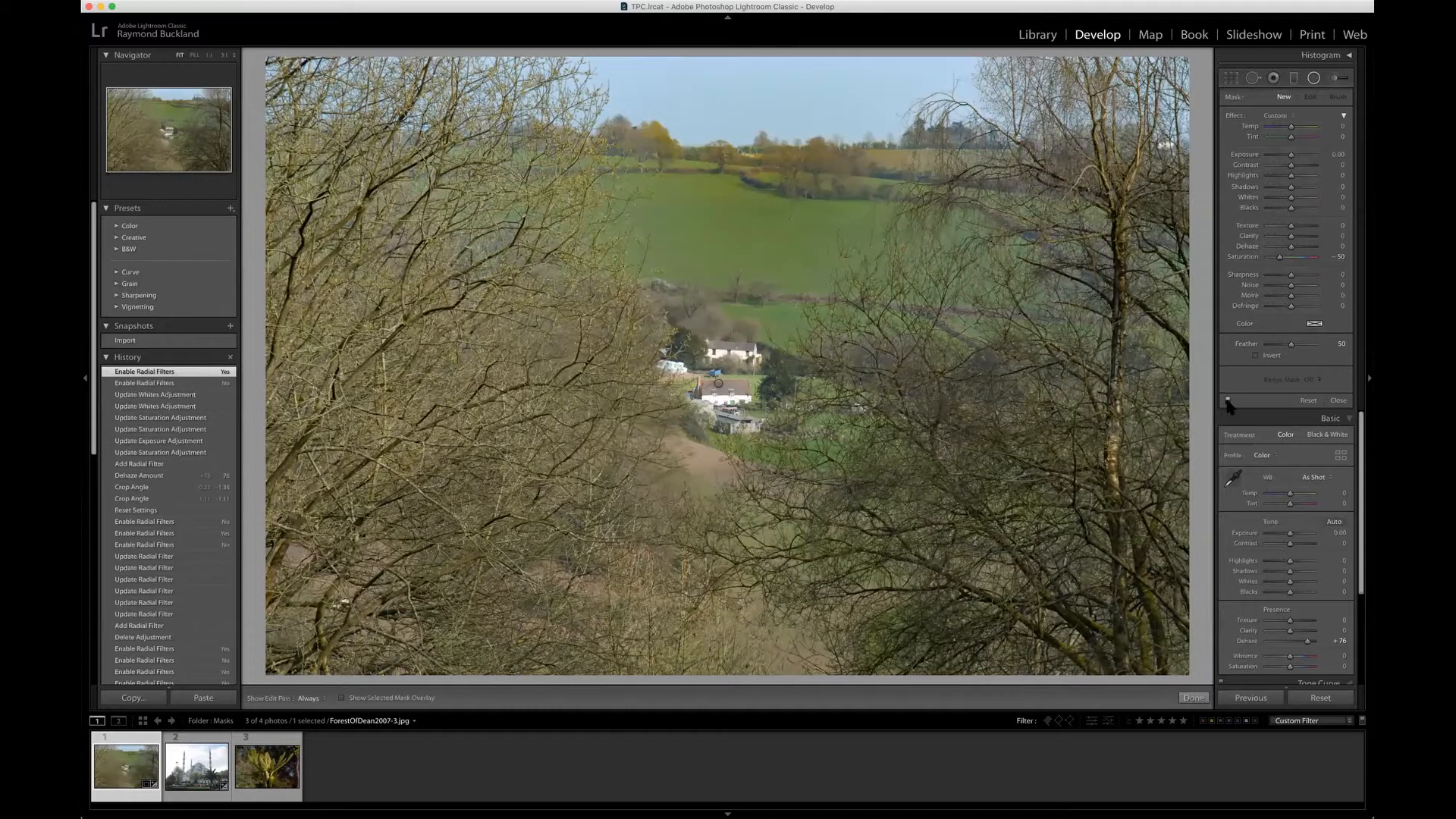
left_click(1228, 402)
left_click(1228, 402)
left_click(1228, 401)
left_click(1228, 401)
left_click(1228, 401)
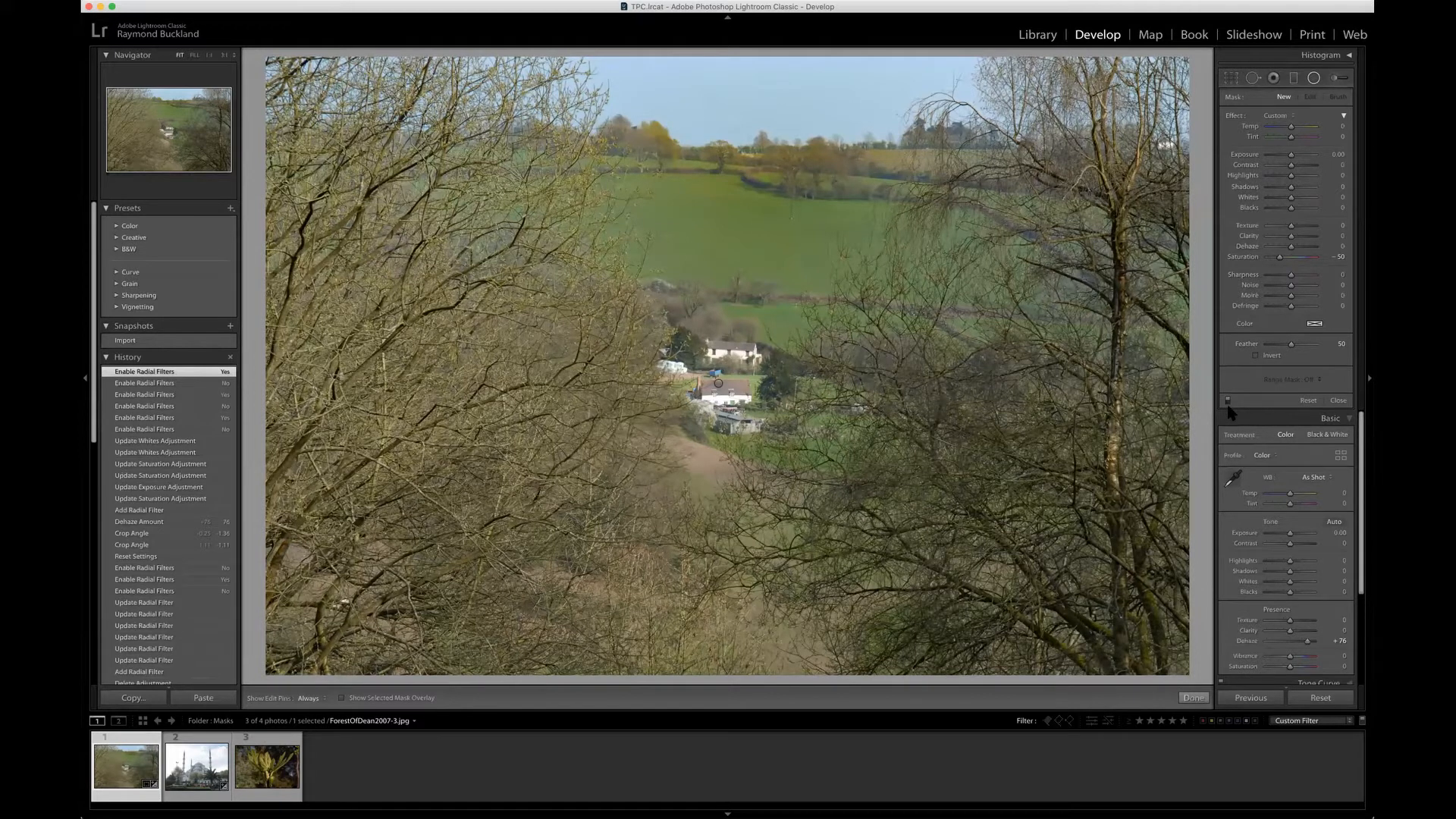
left_click(1314, 78)
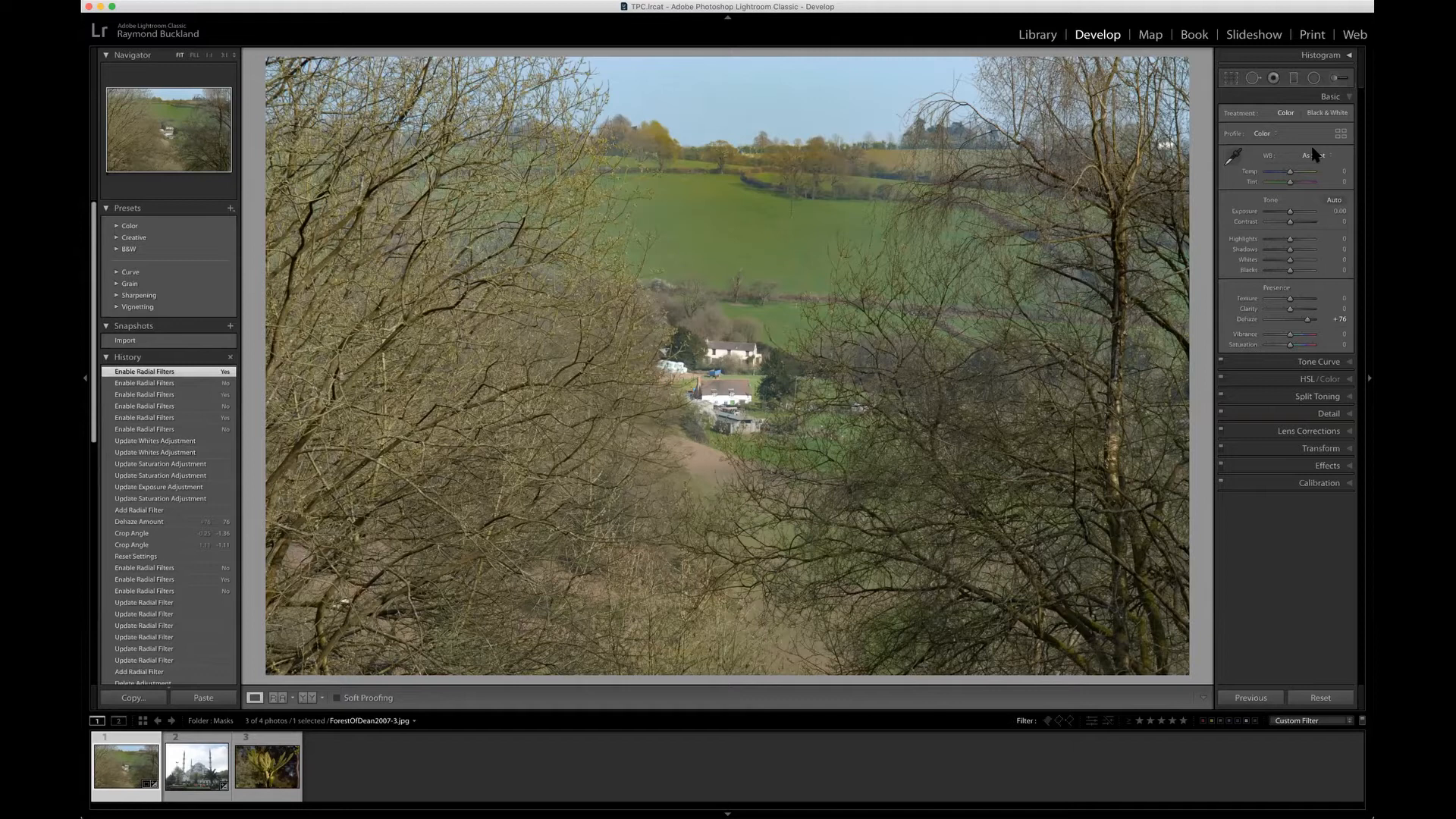
Step: Inspect the area covered by the radial filter using its mask overlay, then close the filter
left_click(1314, 78)
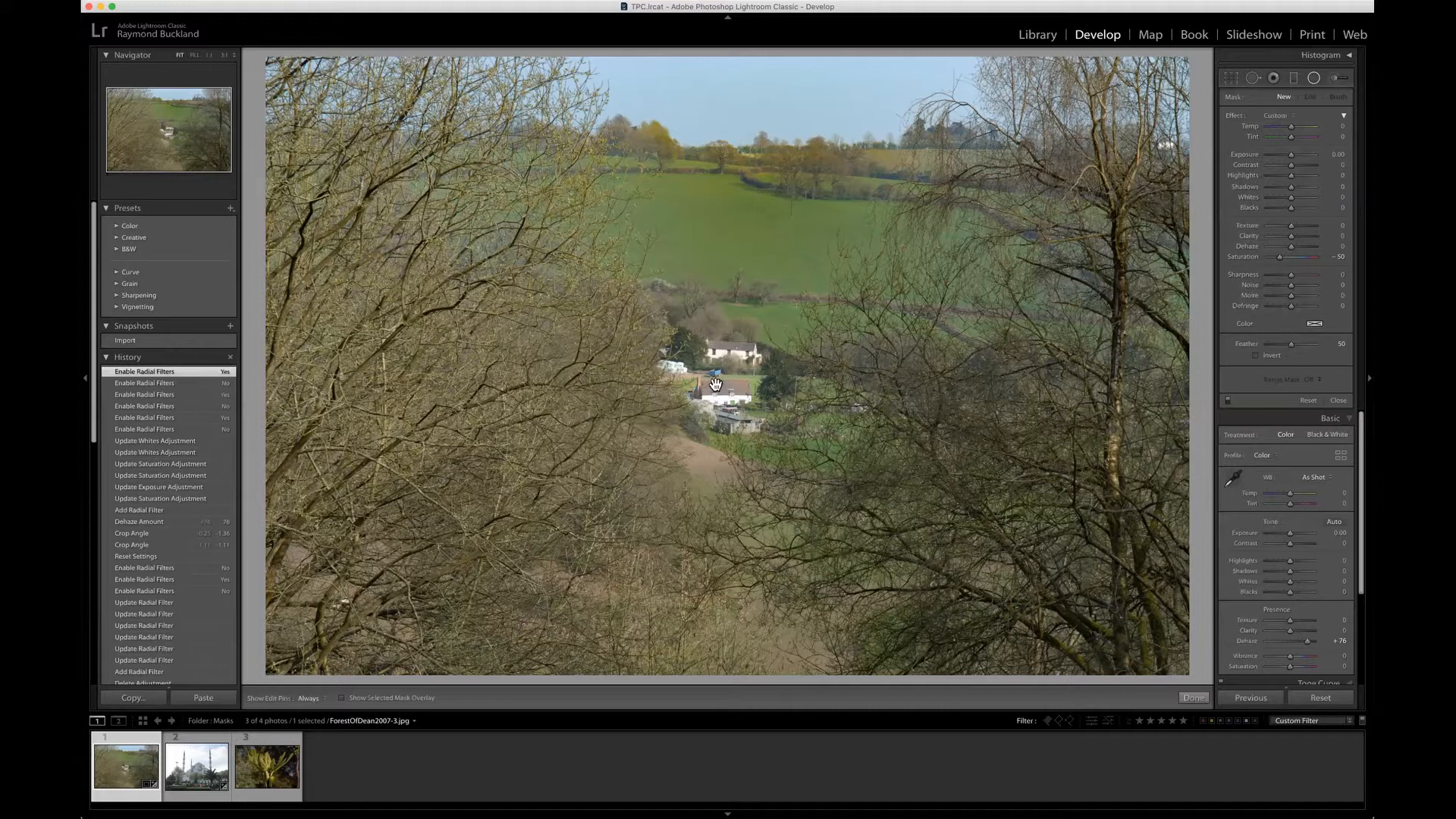
mouse_move(715, 384)
left_click(341, 698)
left_click(342, 699)
left_click(1314, 78)
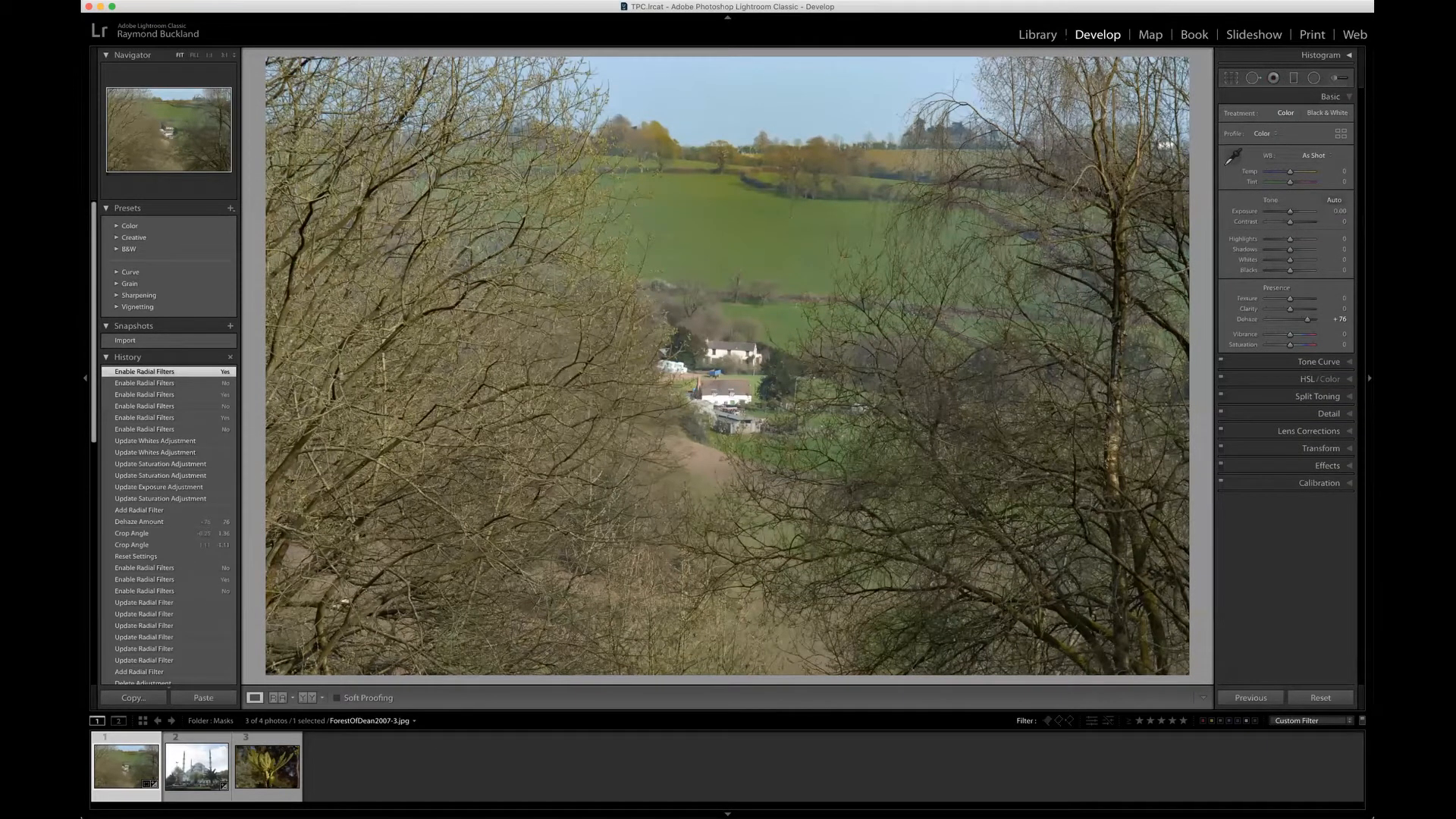
Step: Return to the photo grid and open the mosque photo Istanbul2008_068.jpg for developing
key("g")
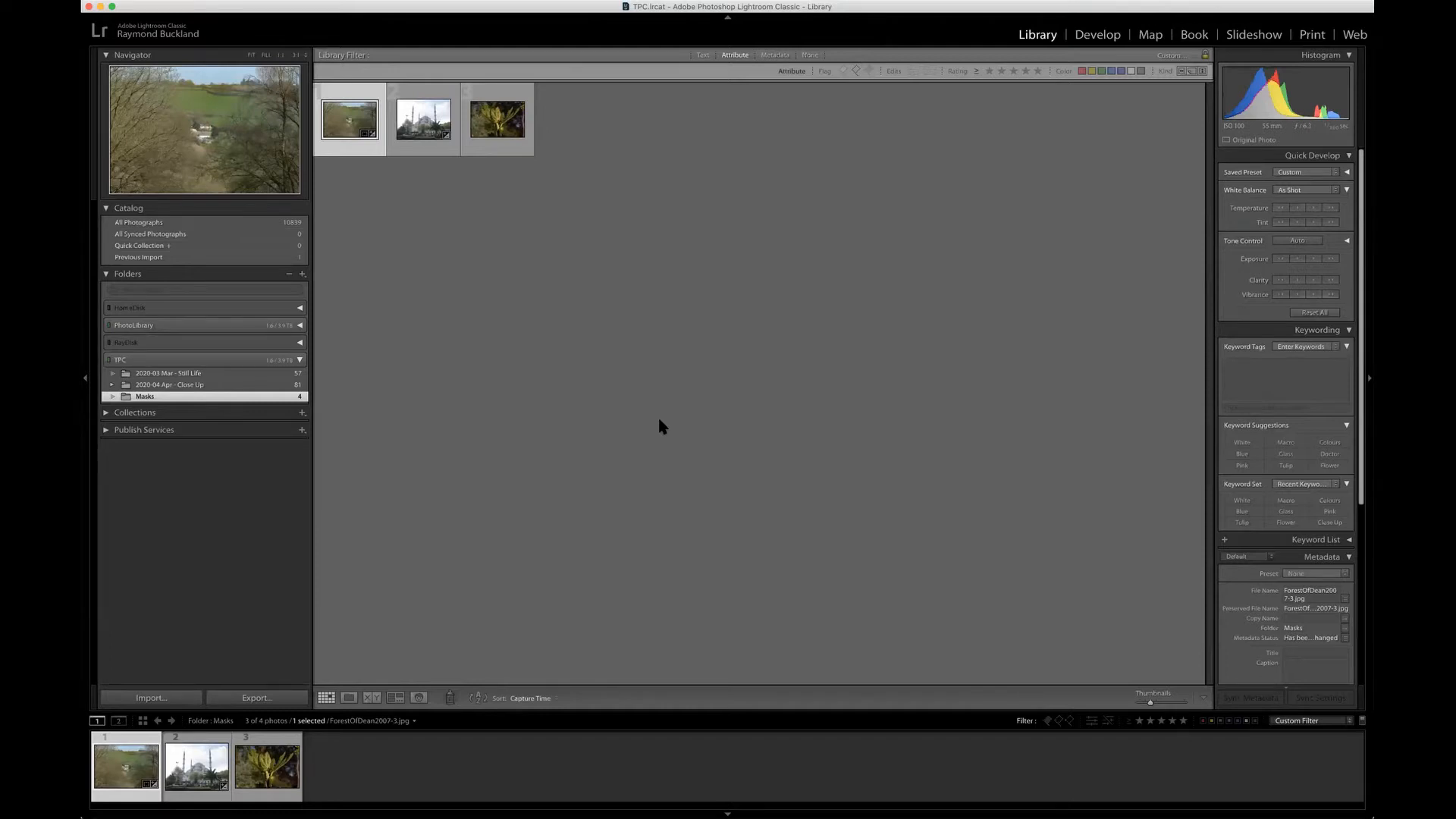
double_click(423, 119)
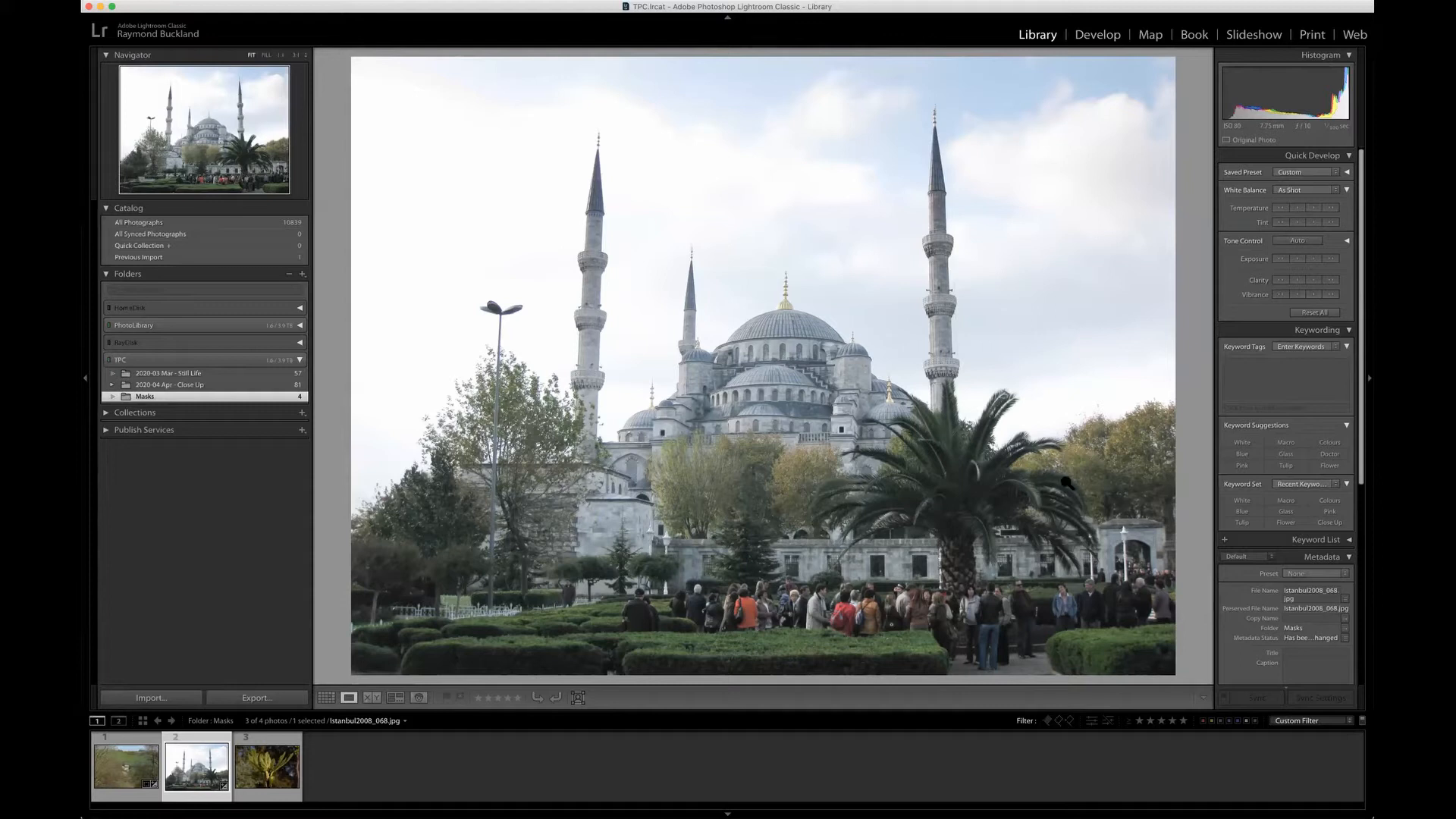
left_click(1097, 35)
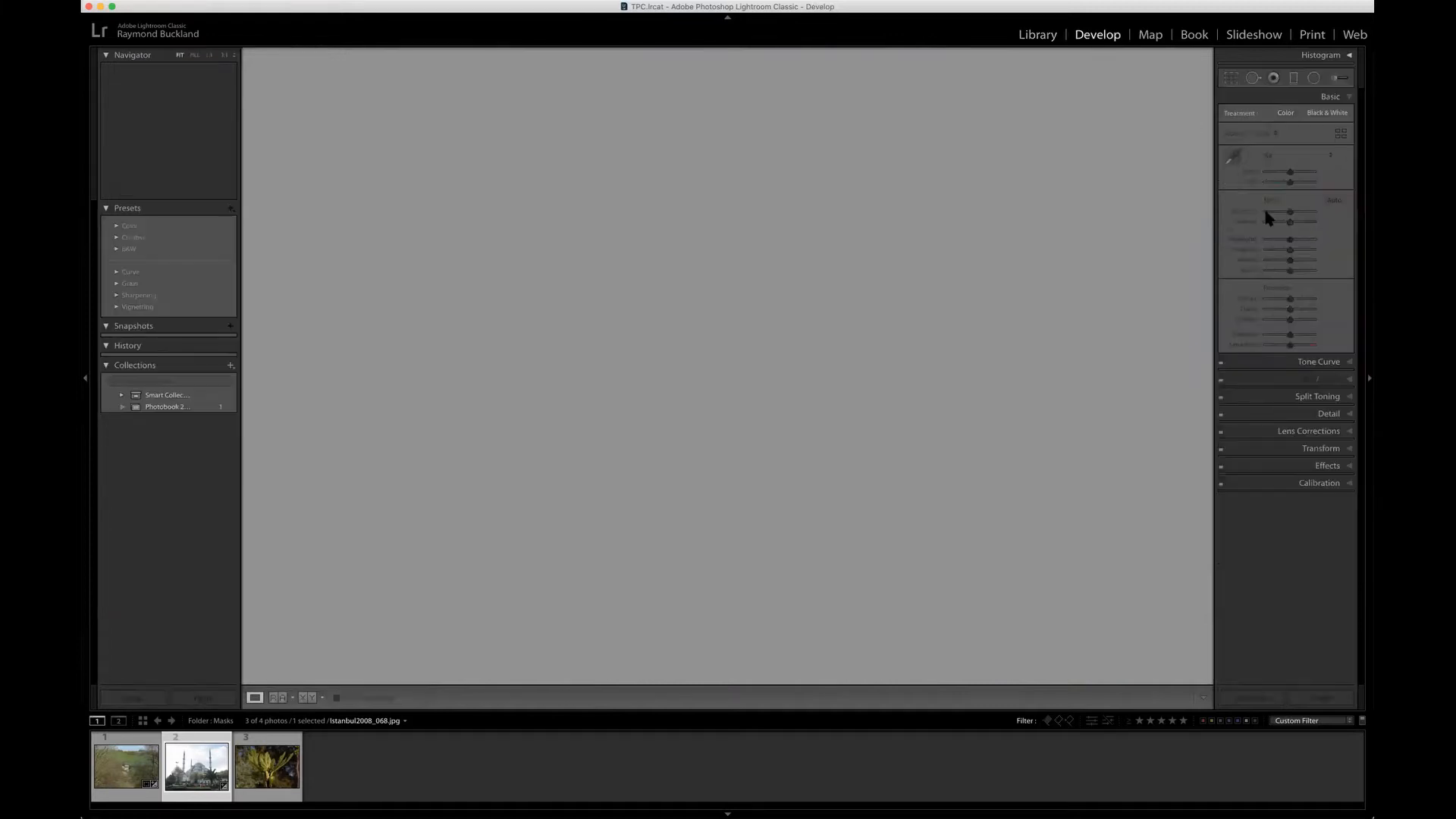
Step: Reset all develop settings of the mosque photo, including its existing graduated filter
left_click(1295, 82)
left_click(1320, 697)
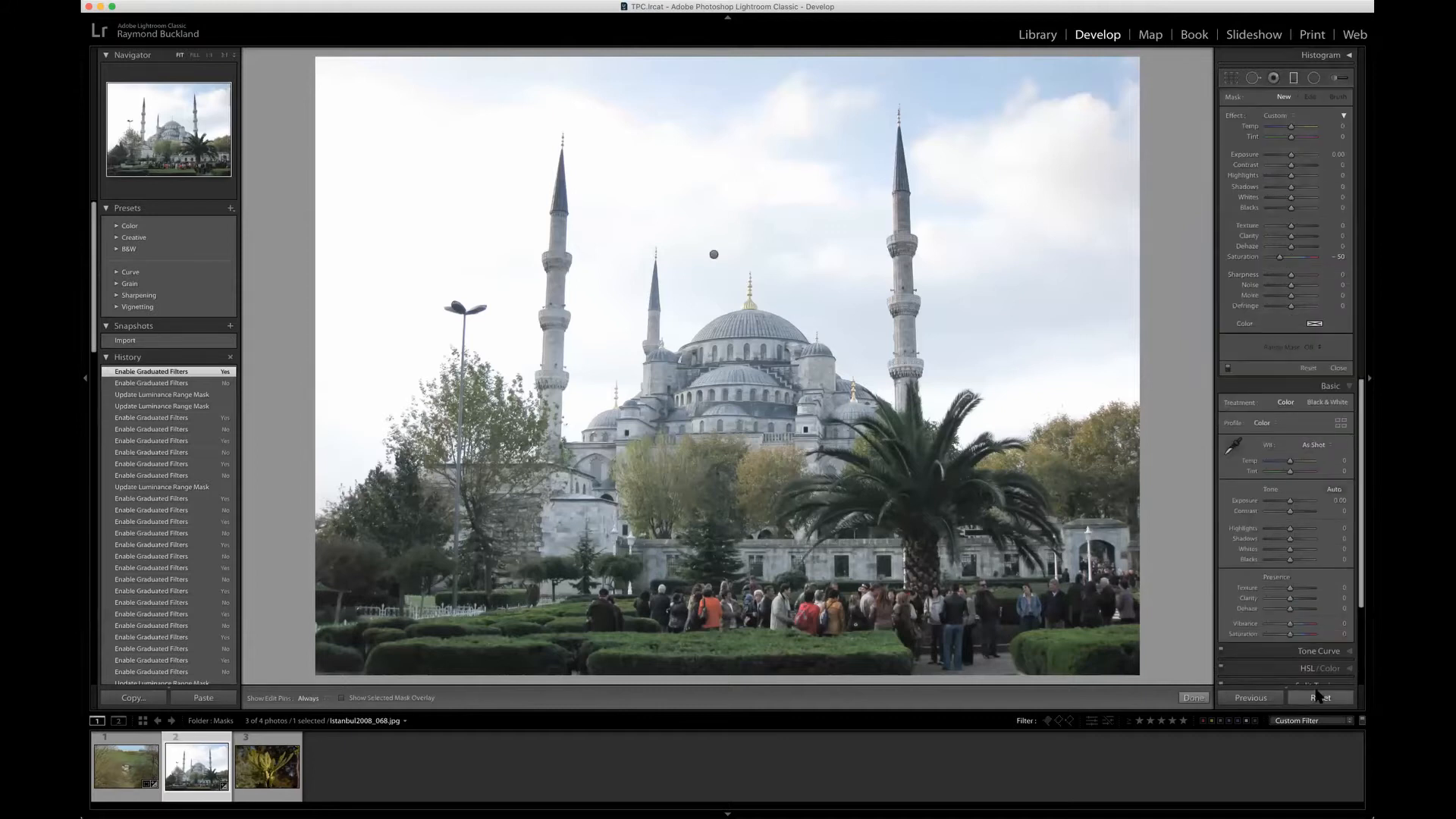
left_click(1193, 698)
left_click(1320, 698)
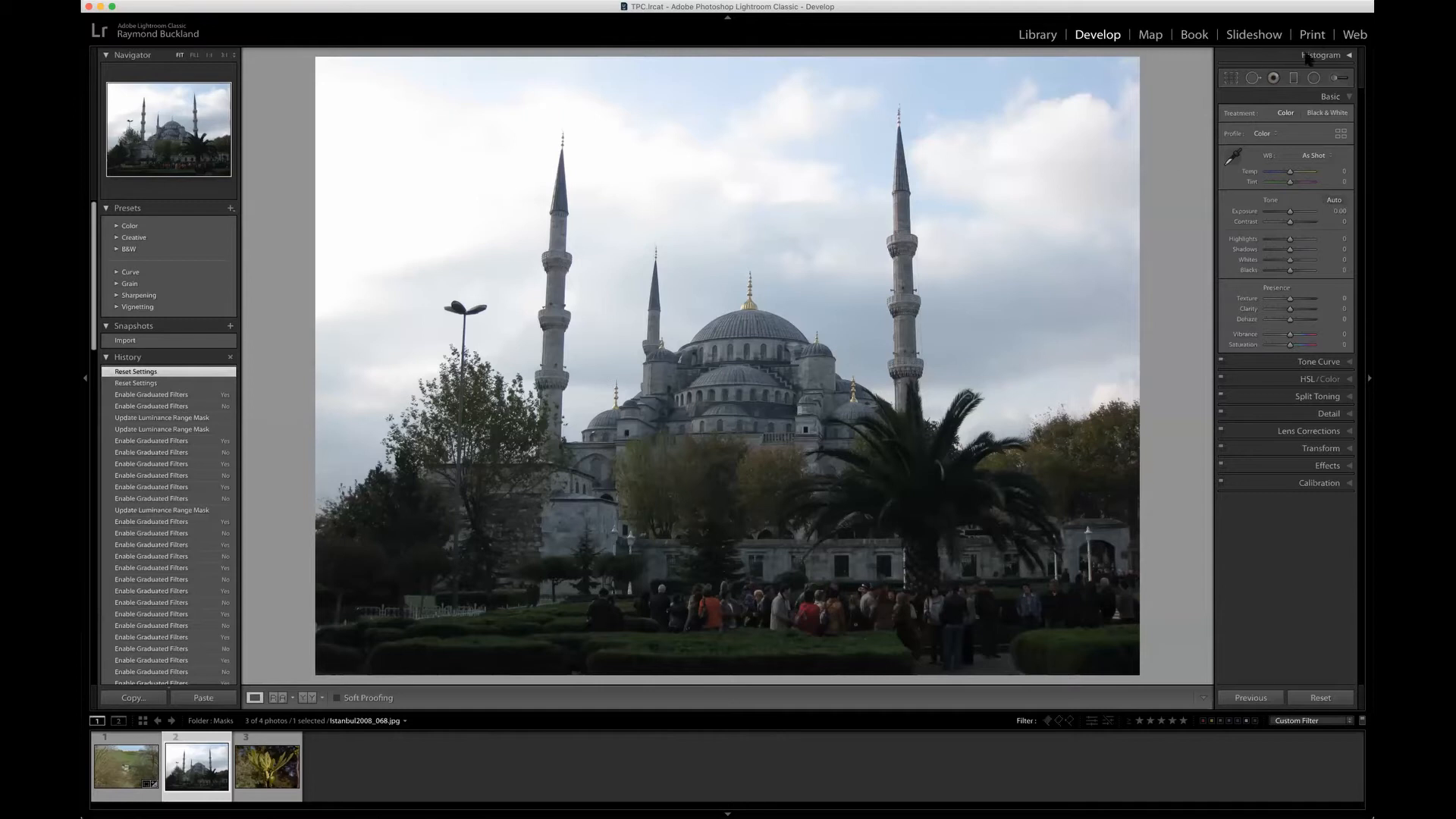
Step: Draw a graduated filter from the tree line up to the upper sky, with saturation 0 and a Luminance range mask
left_click(1294, 79)
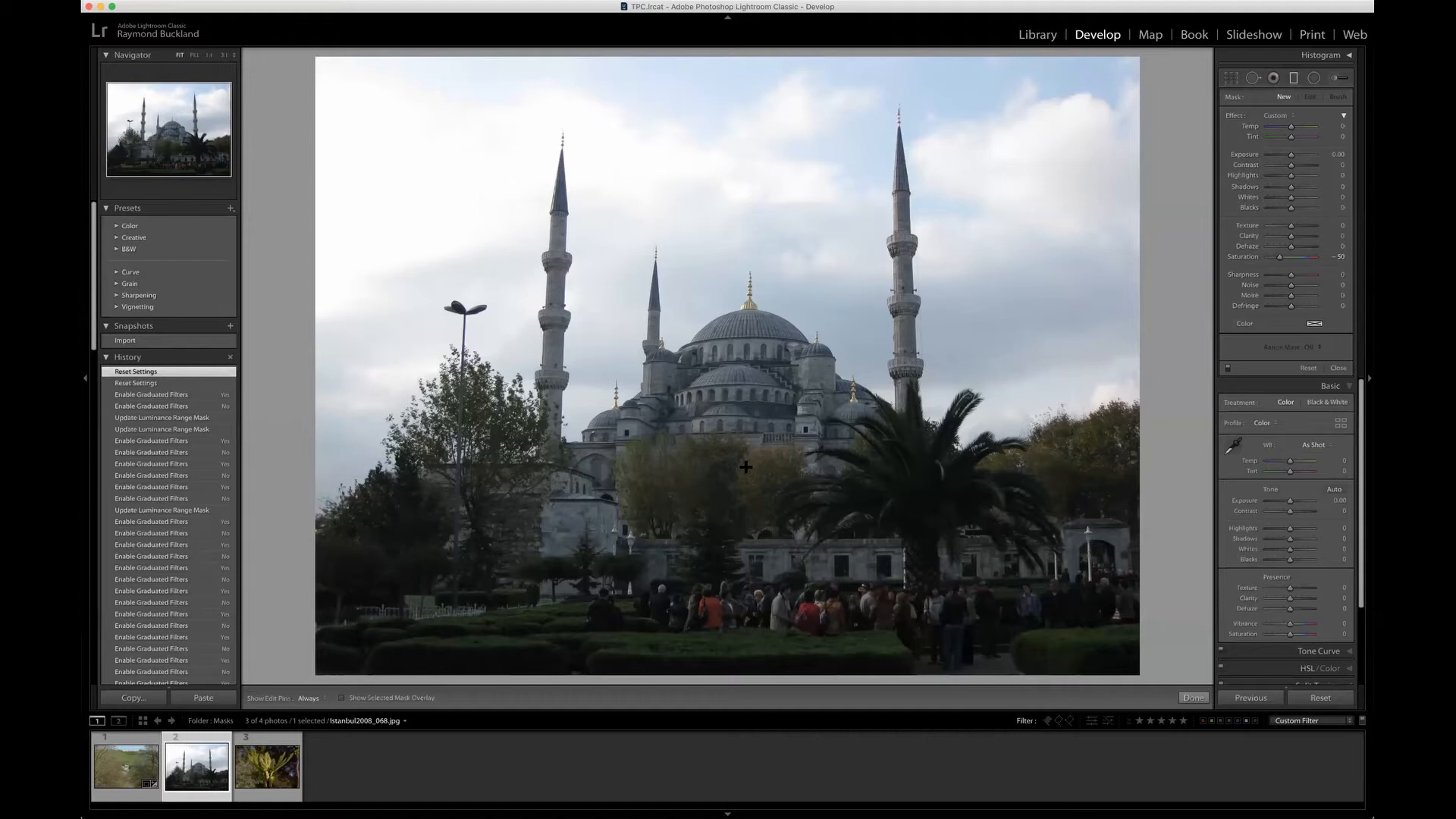
left_click_drag(745, 467, 744, 91)
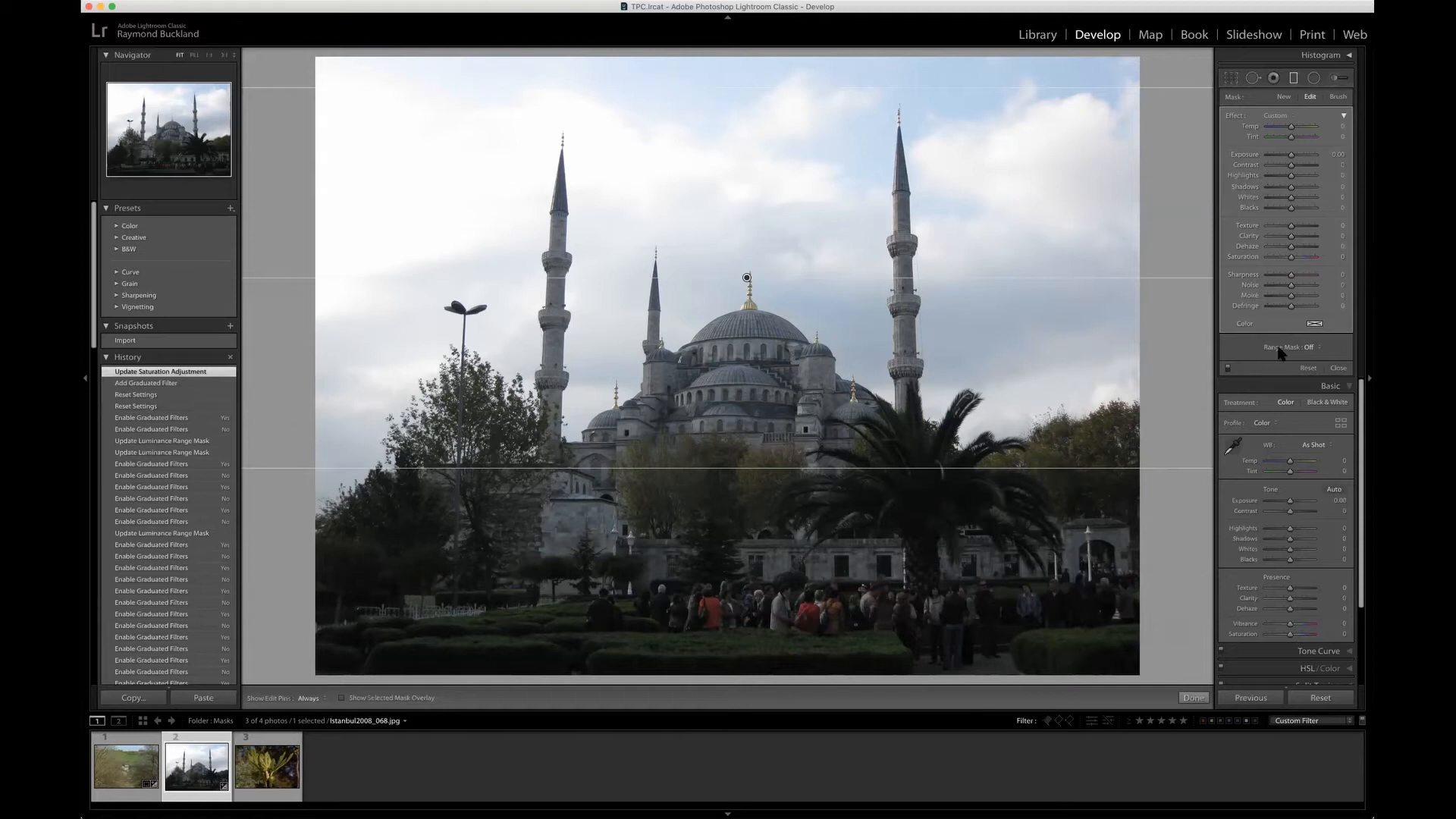
left_click(1316, 353)
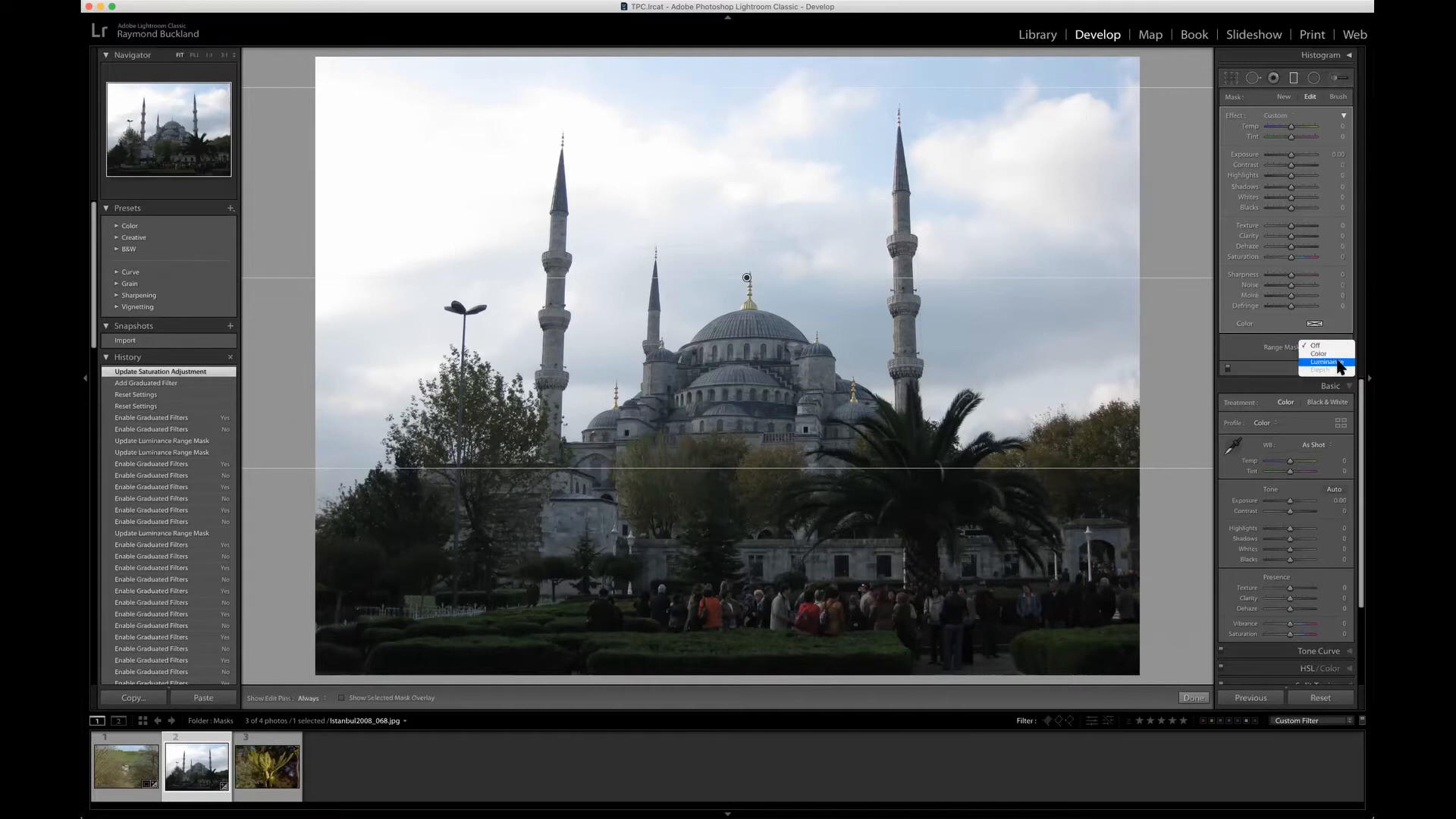
left_click(1324, 361)
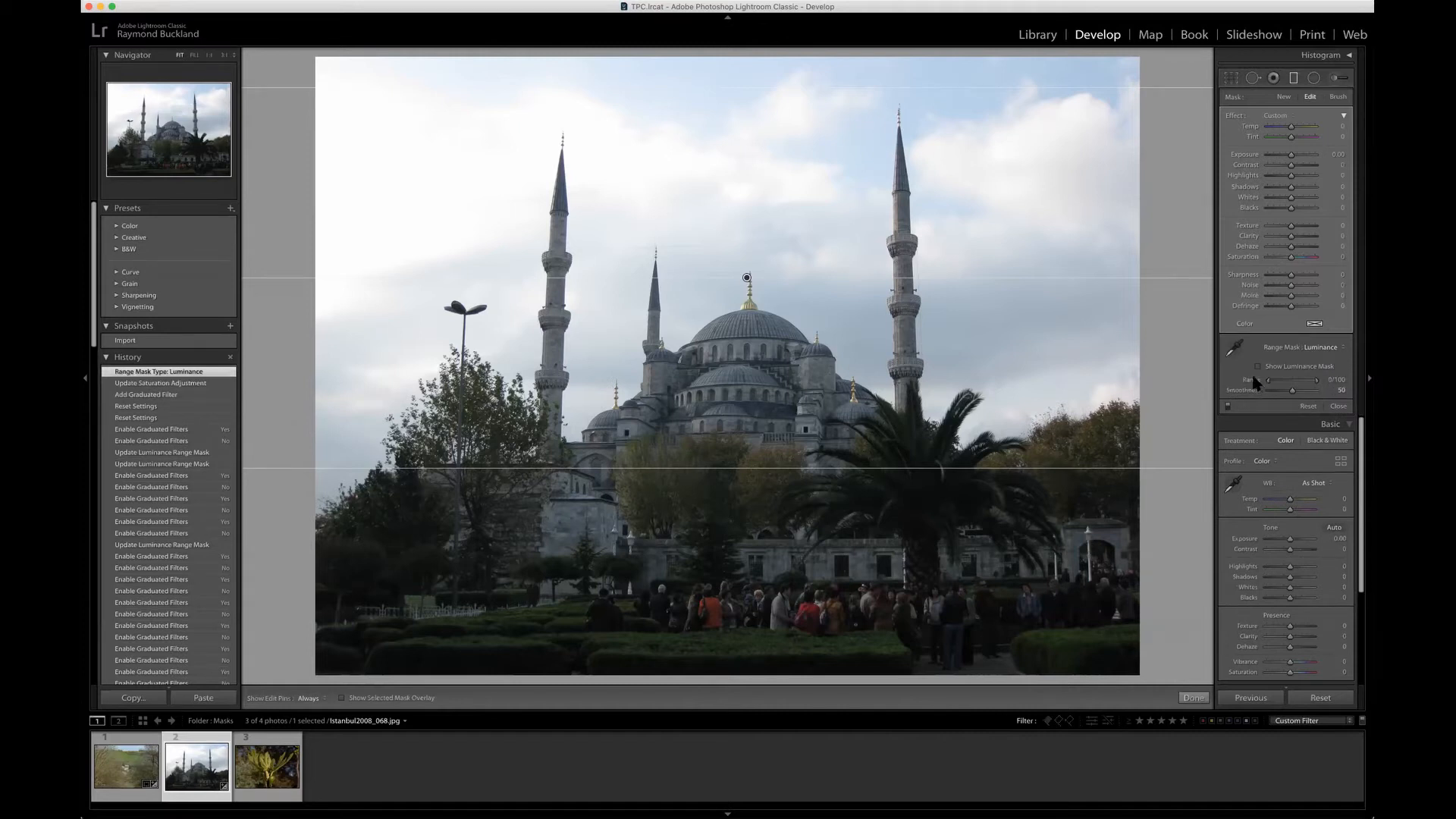
Step: Sample the sky for the luminance range mask and raise the graduated filter's exposure to about 1.3
left_click(1237, 349)
left_click_drag(607, 76, 855, 213)
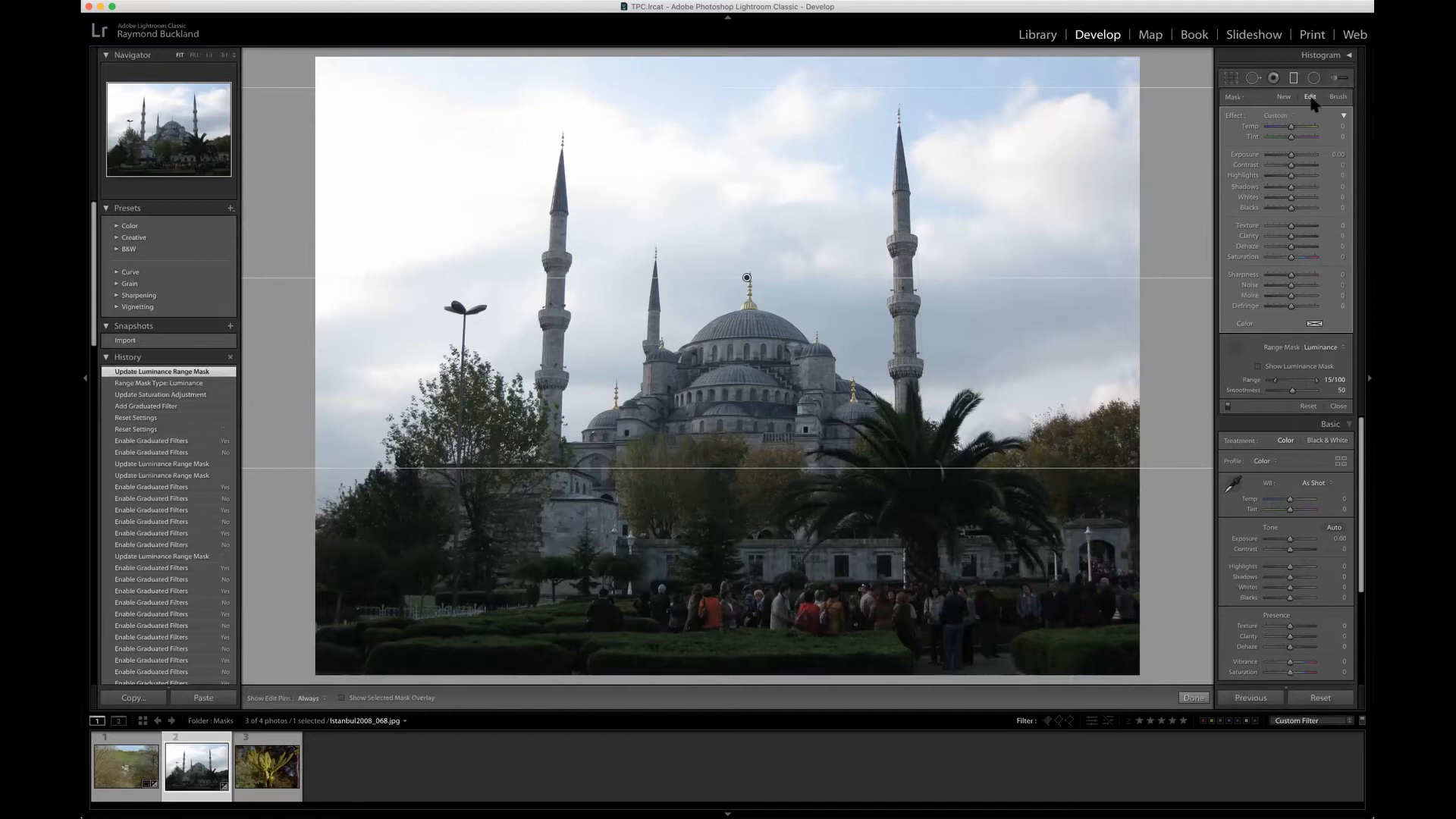
left_click(1294, 152)
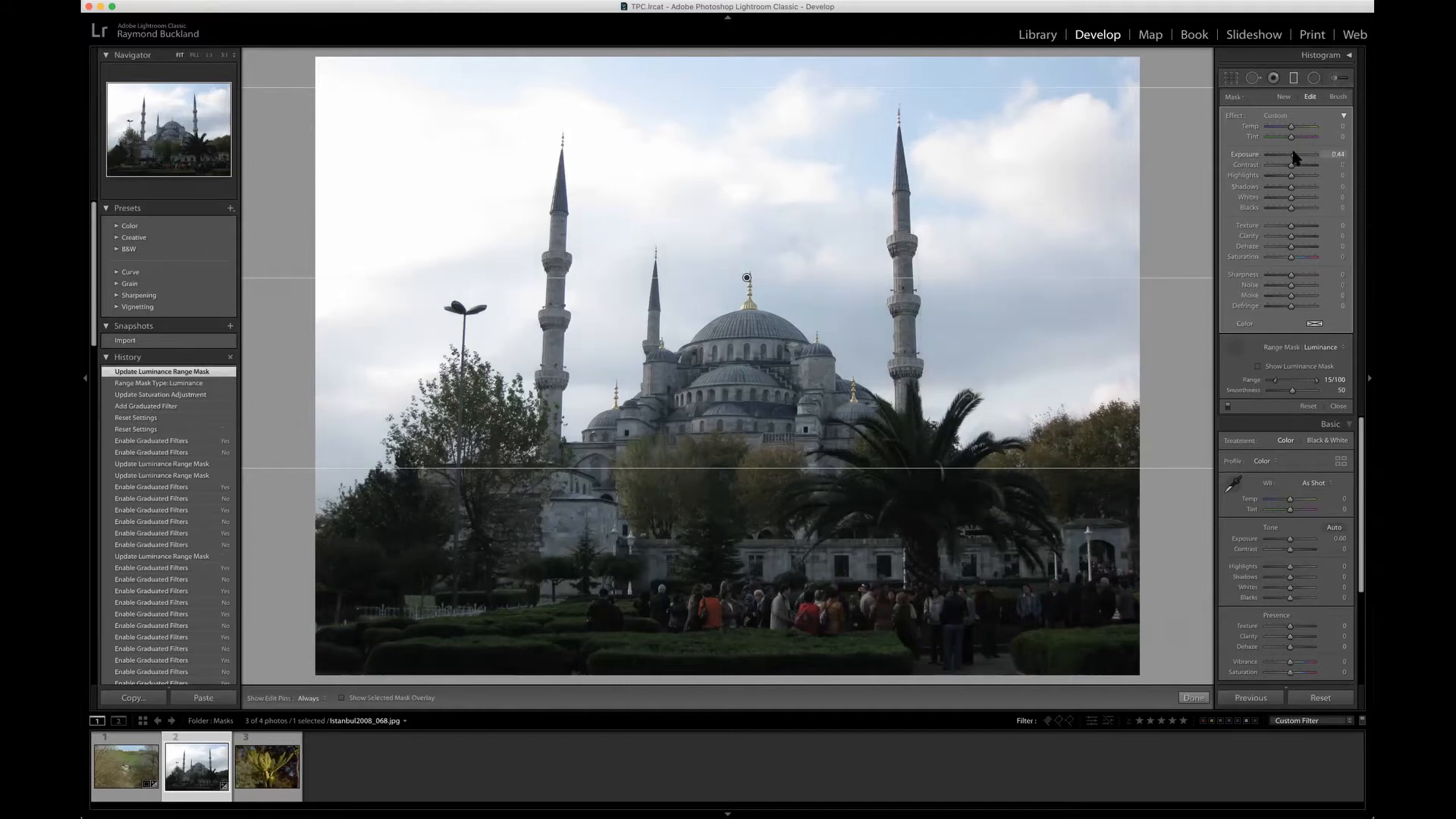
left_click_drag(1294, 154, 1295, 155)
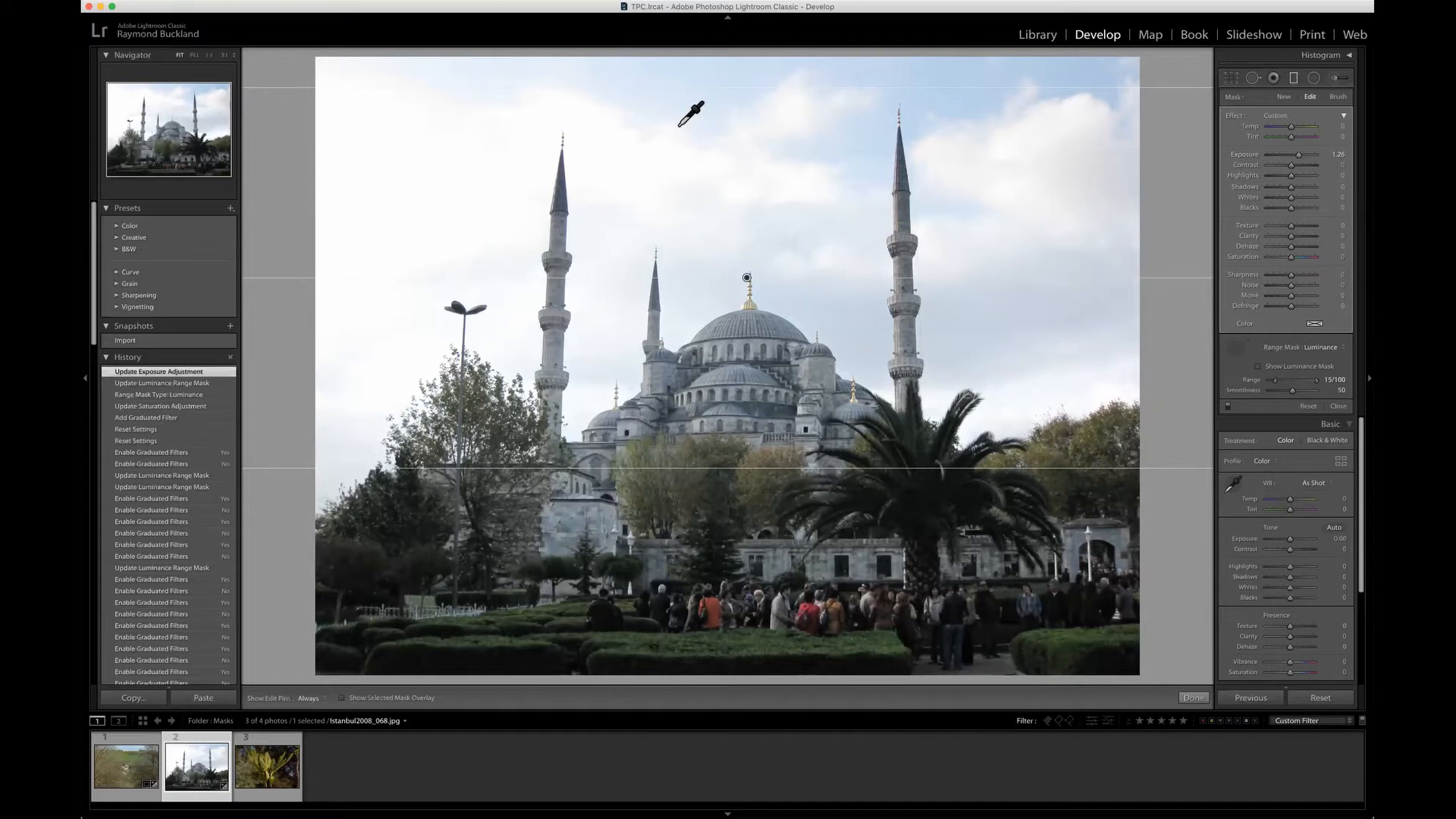
left_click(820, 225)
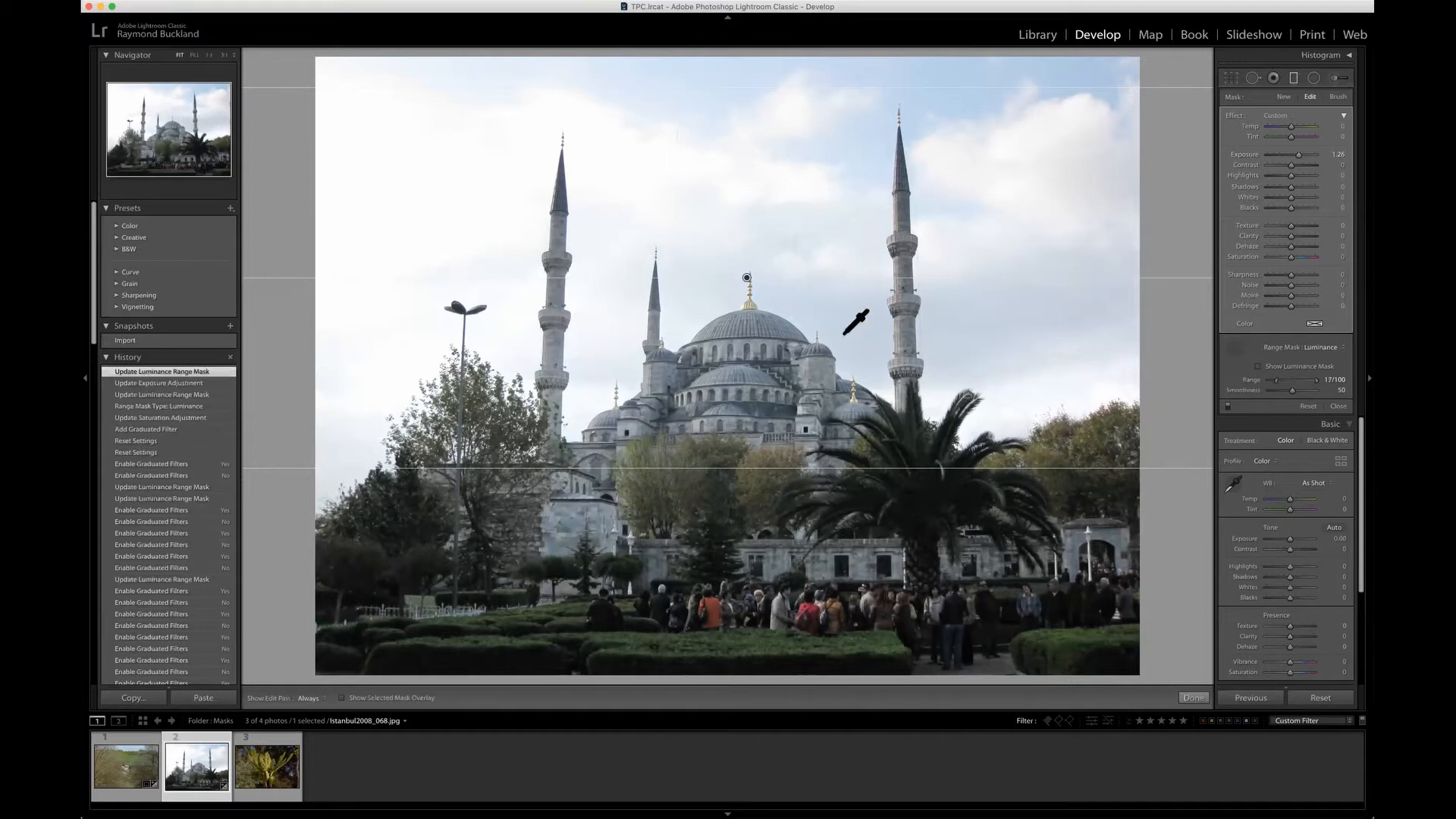
Step: Switch the graduated filter off and on repeatedly to compare the mosque photo before and after, leaving it enabled
left_click(1228, 408)
left_click(1228, 408)
left_click(1227, 407)
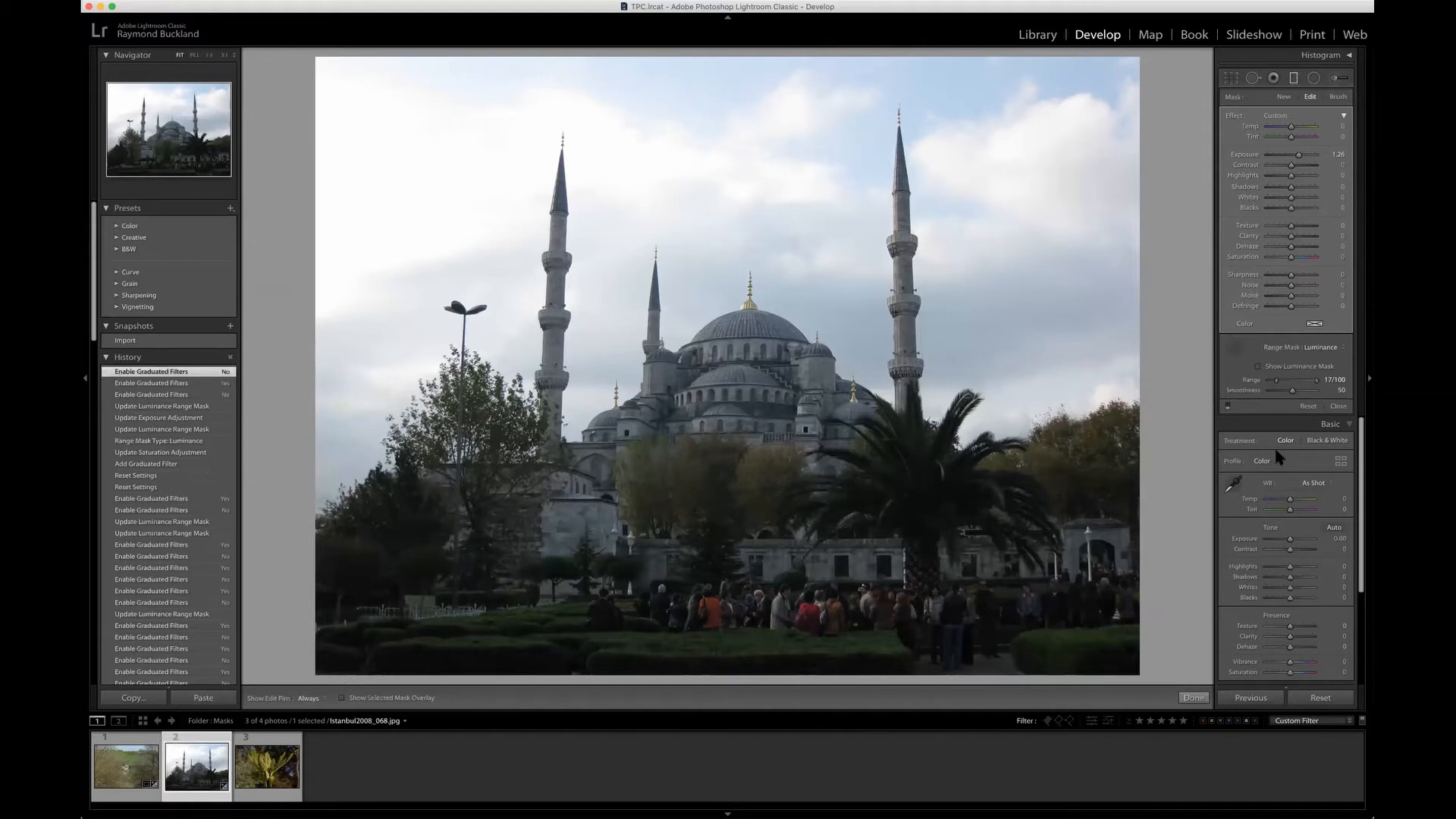
left_click(1228, 408)
left_click(1227, 408)
left_click(1228, 407)
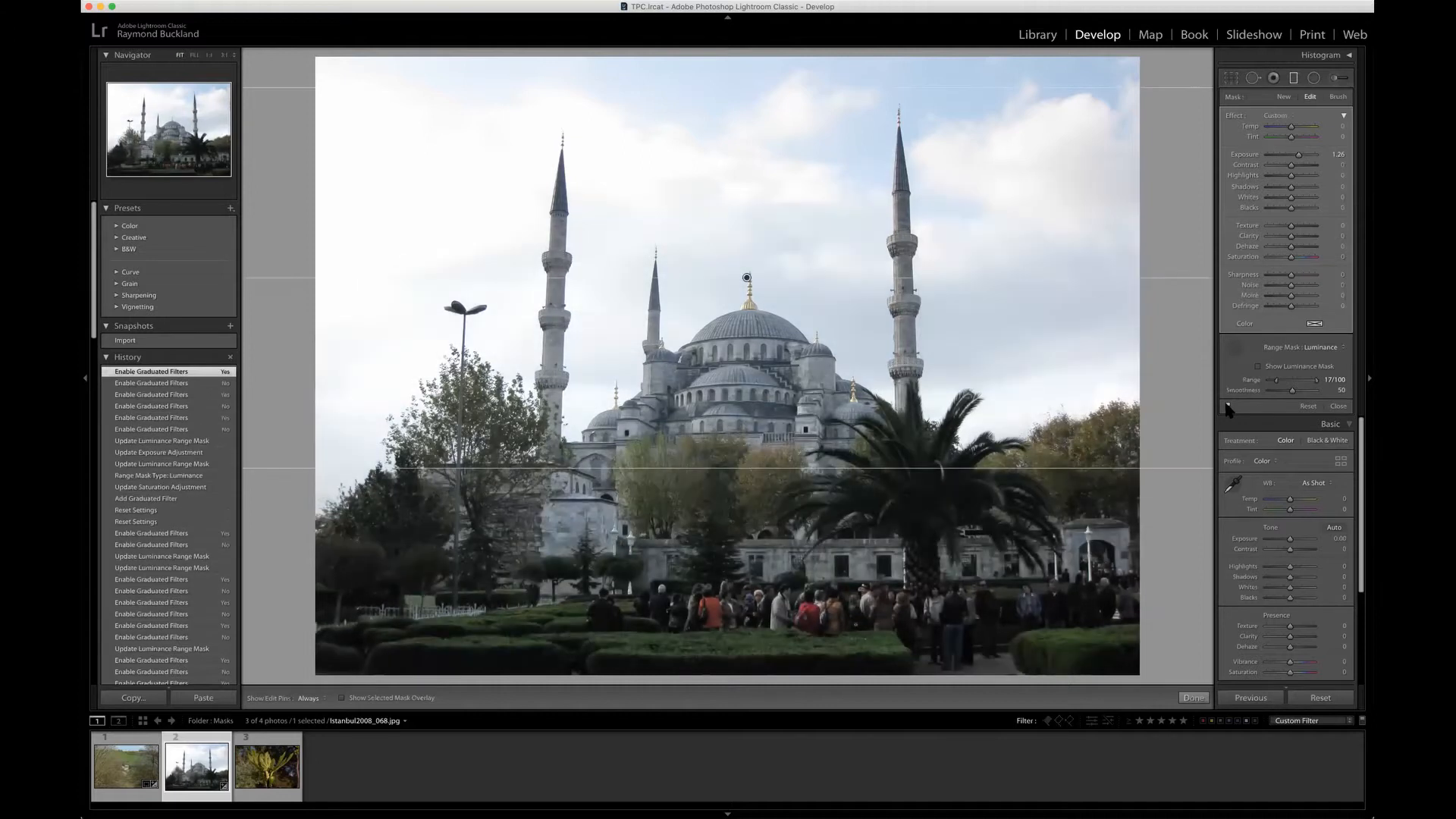
left_click(1228, 408)
left_click(1228, 407)
left_click(1228, 407)
left_click(1228, 408)
left_click(1228, 407)
left_click(1228, 407)
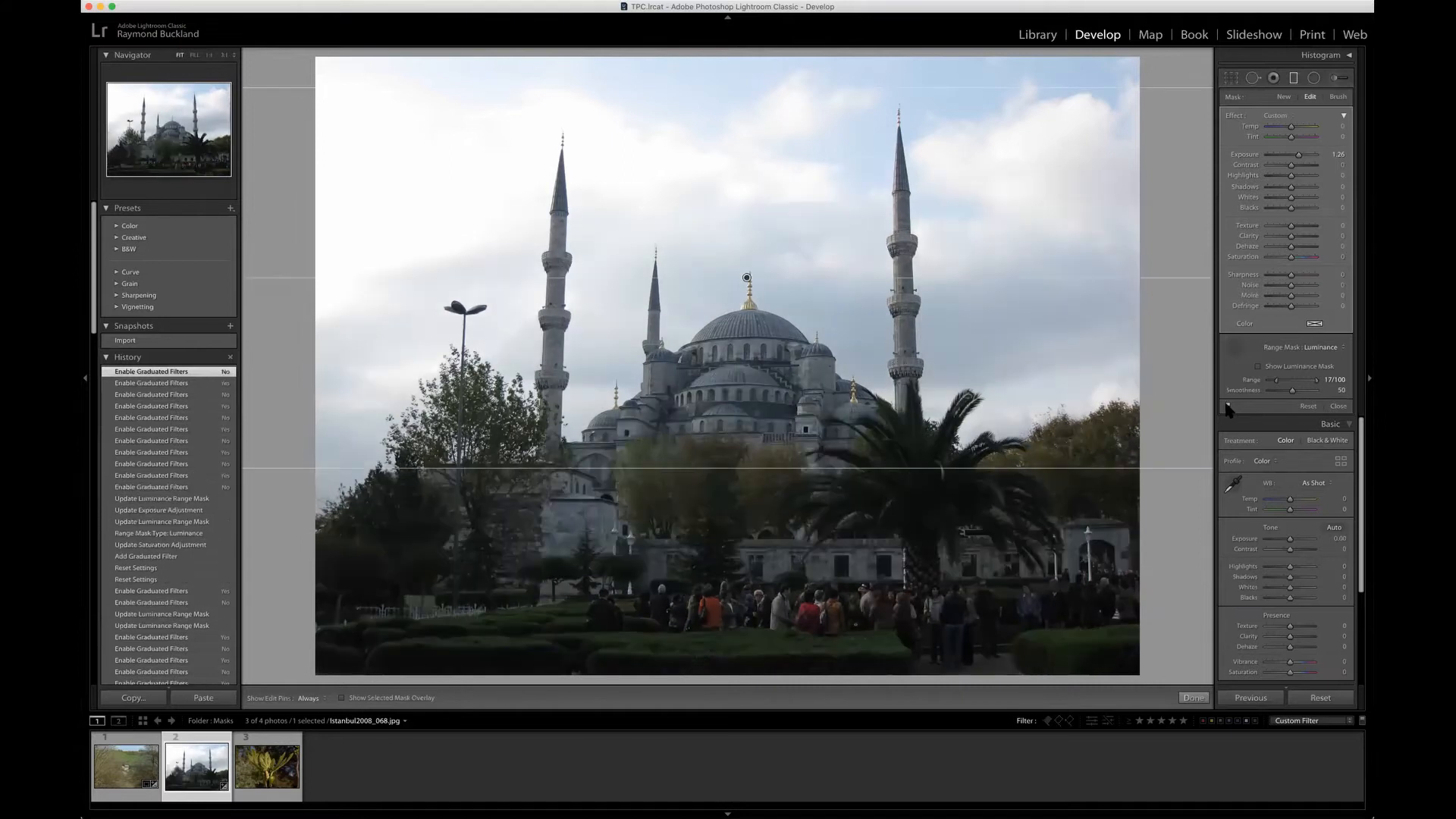
left_click(1228, 407)
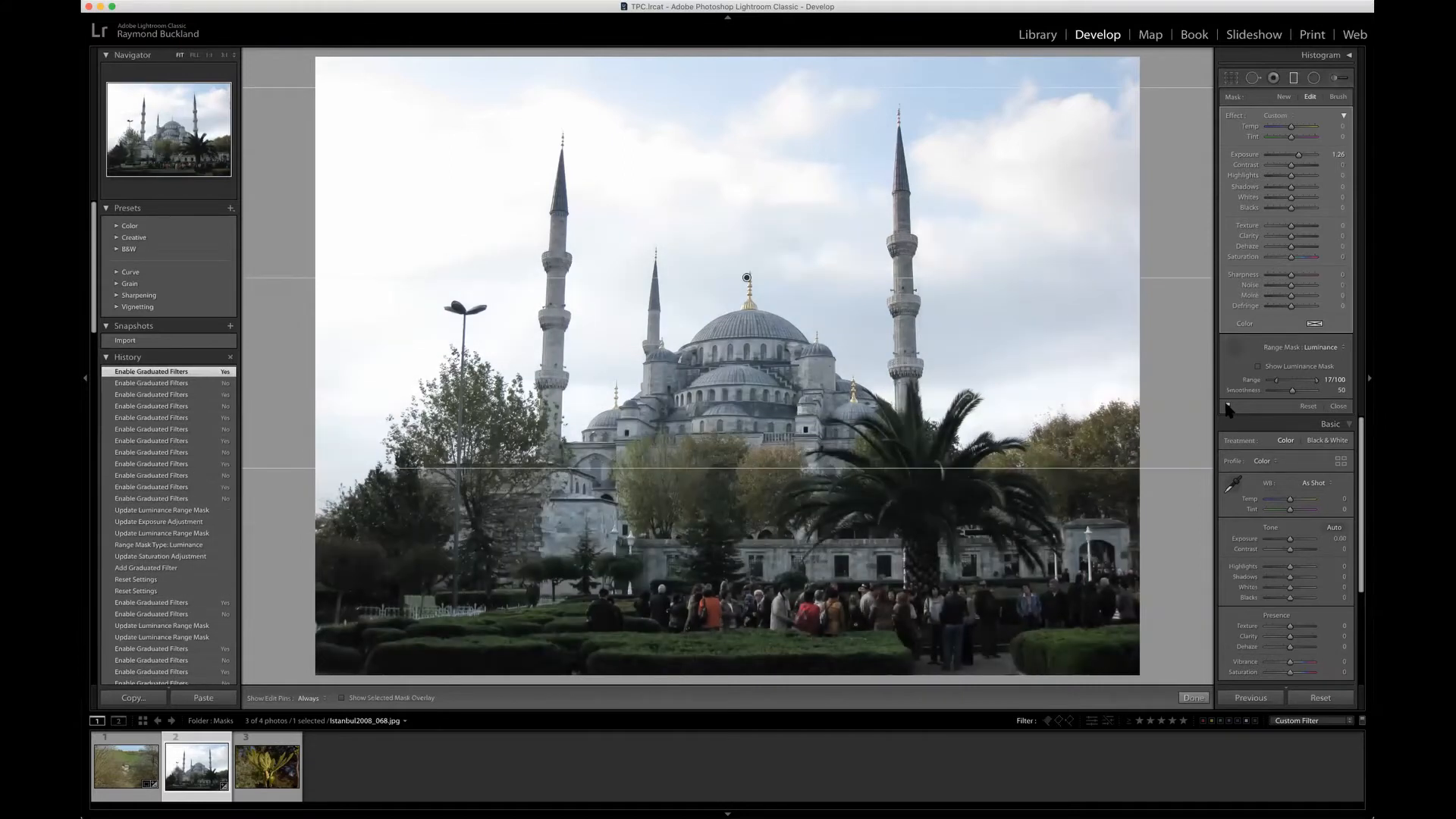
Step: Toggle the graduated filter's effect several more times to judge the brightened mosque and trees, end with it enabled, and close the filter
left_click(1228, 407)
left_click(1228, 407)
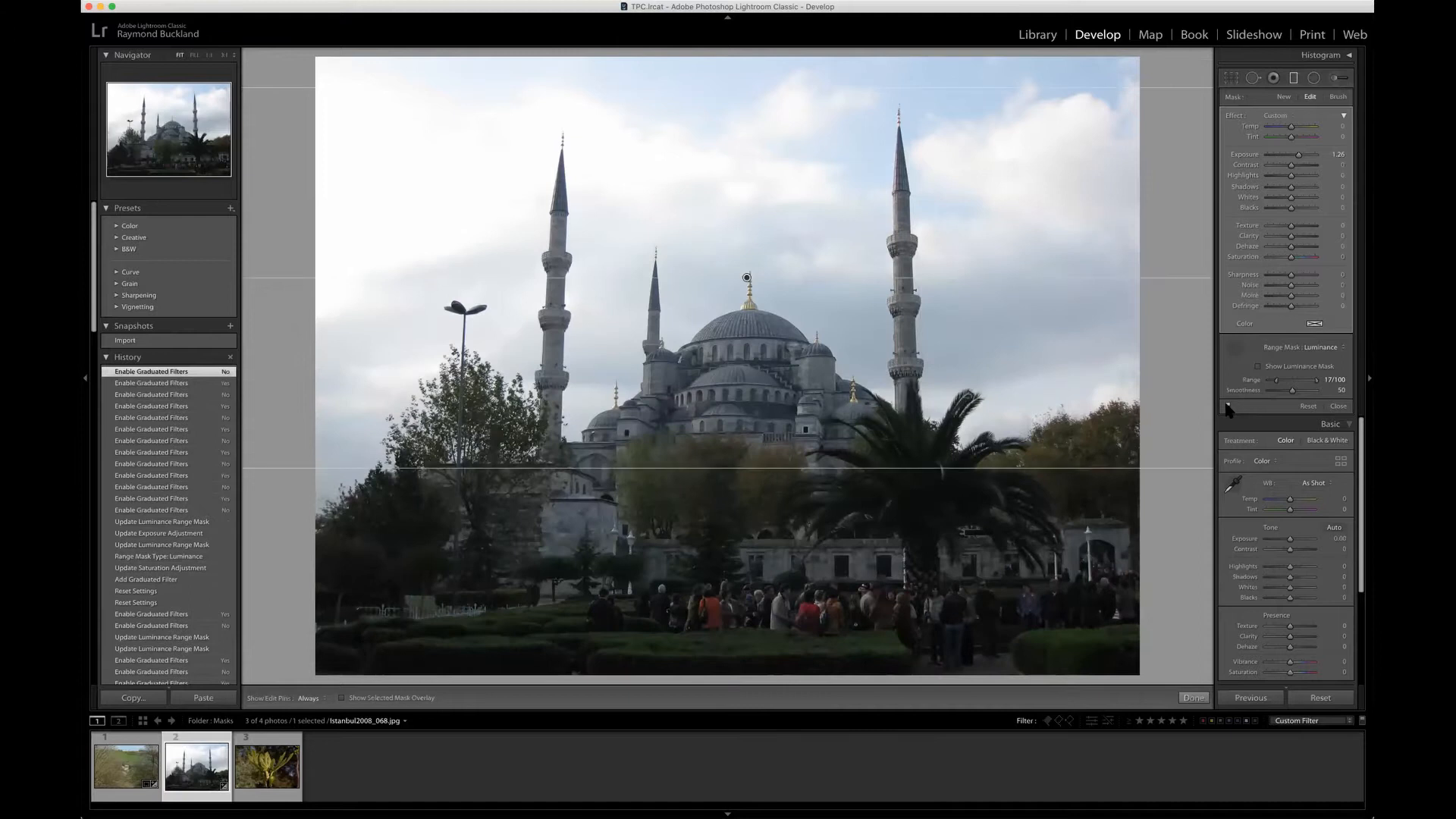
left_click(1227, 407)
left_click(1226, 404)
left_click(1226, 404)
left_click(1226, 406)
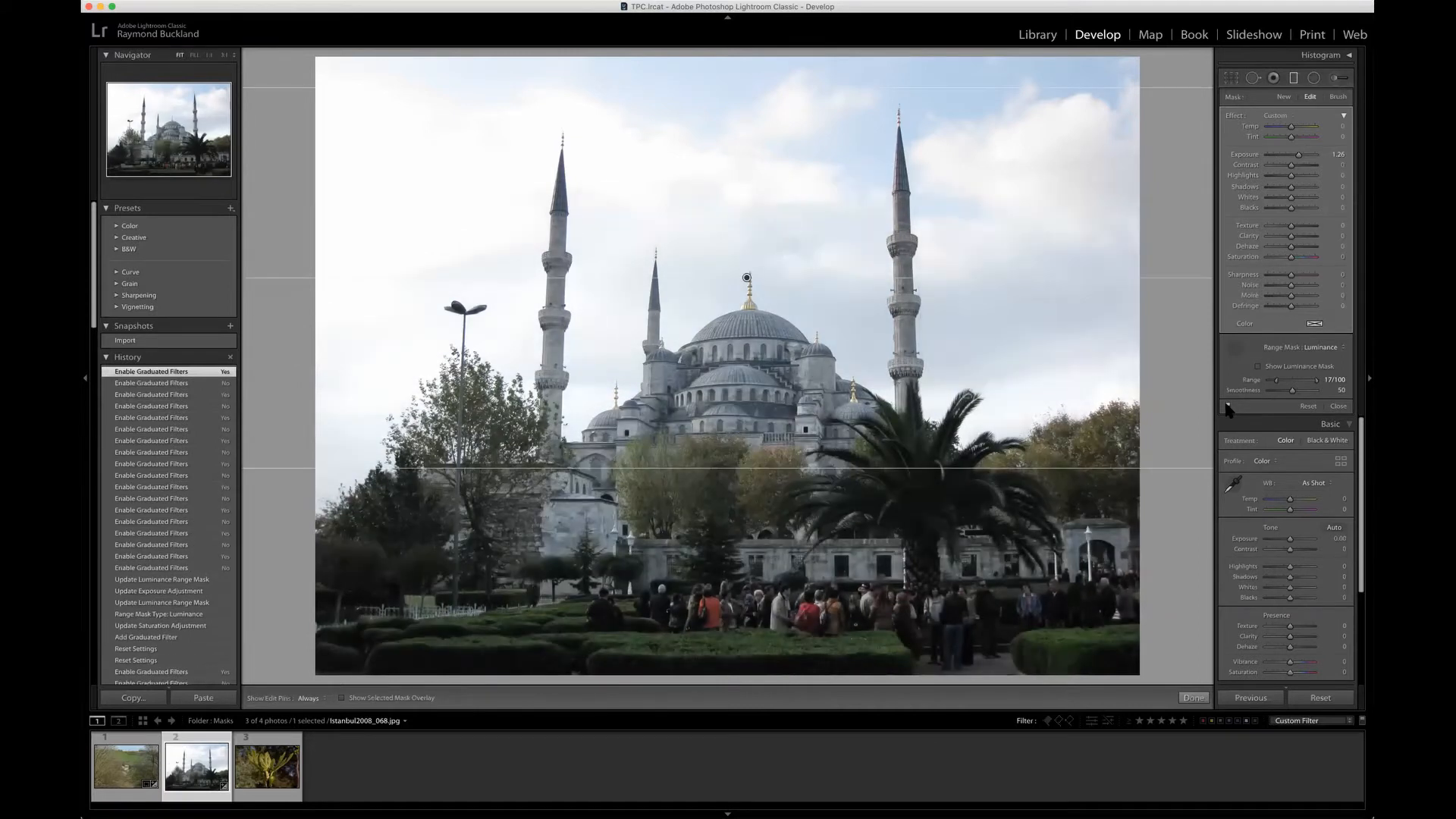
left_click(1228, 407)
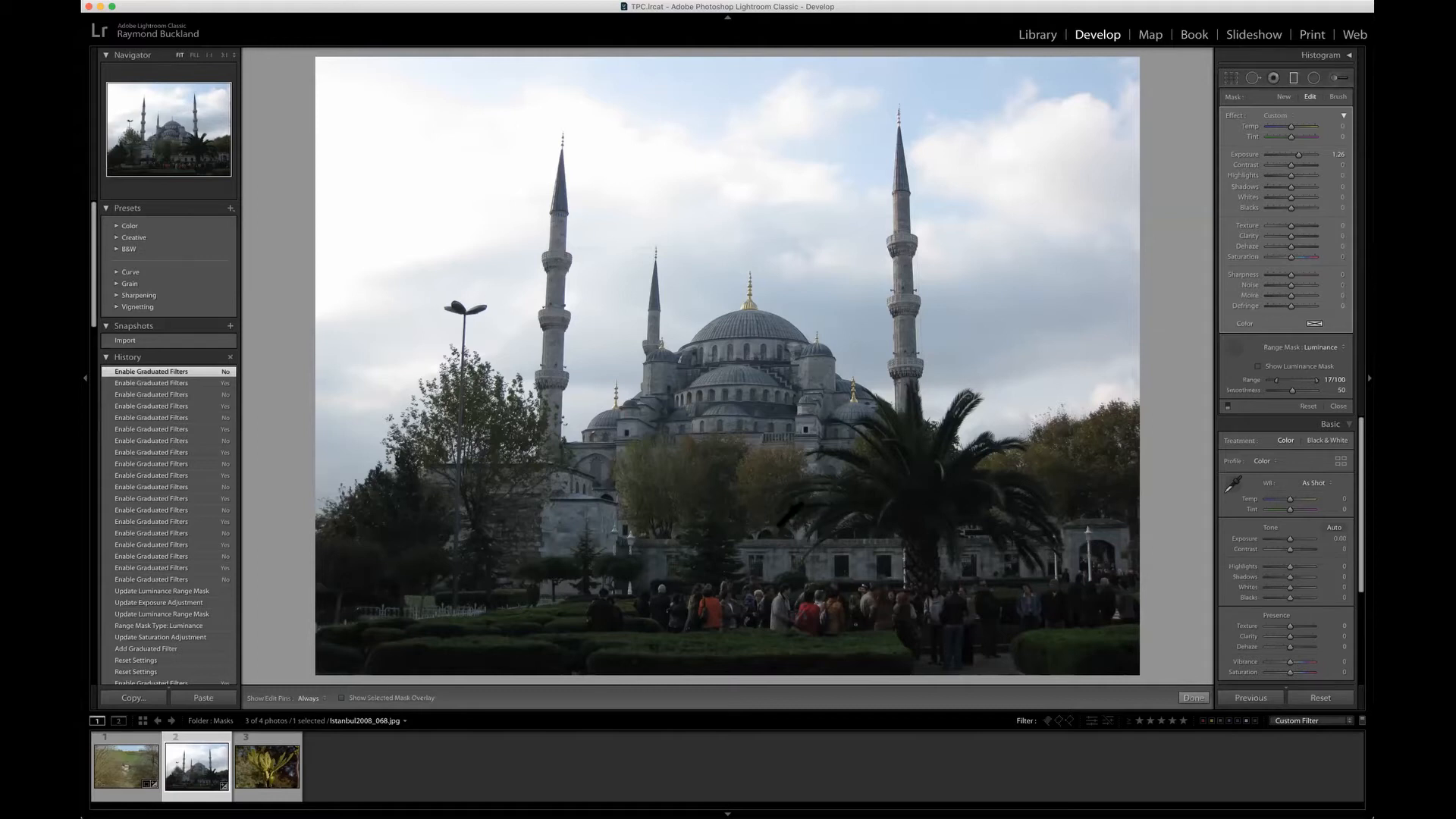
left_click(1228, 407)
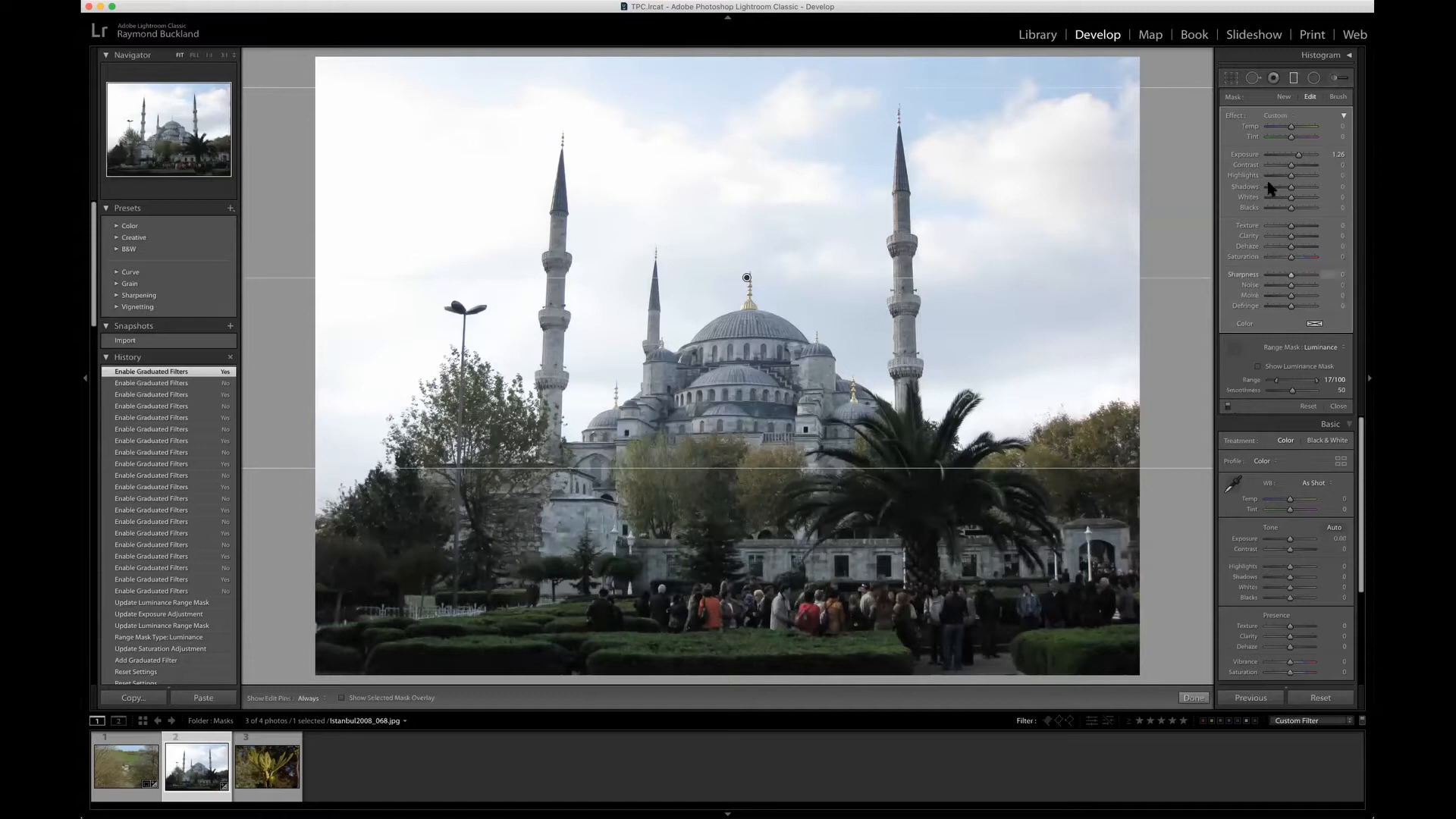
left_click(1293, 77)
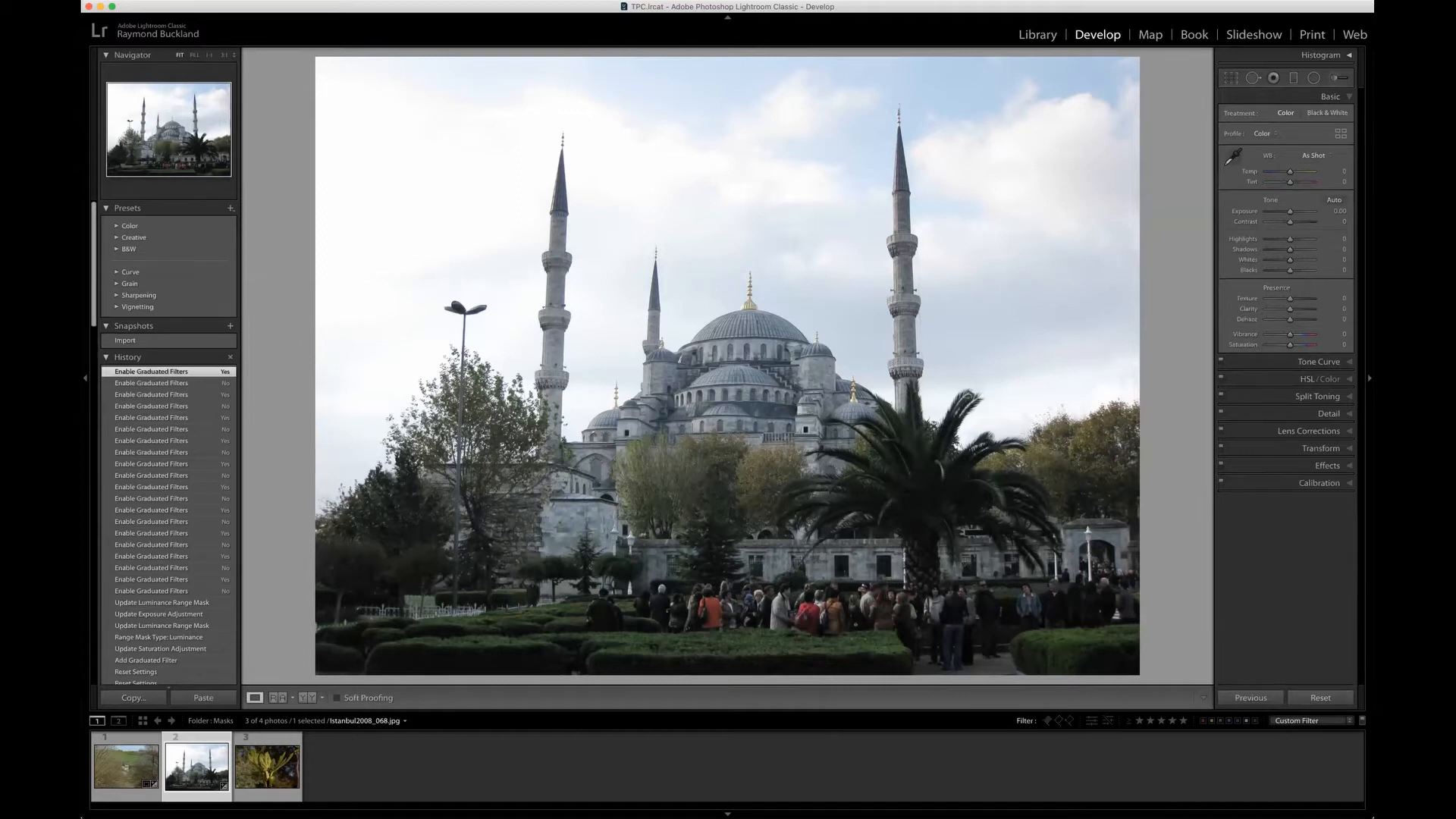
Step: Pick the fig plant photo RFB_0003.nef from the Library grid and open it in the Develop module
left_click(1038, 34)
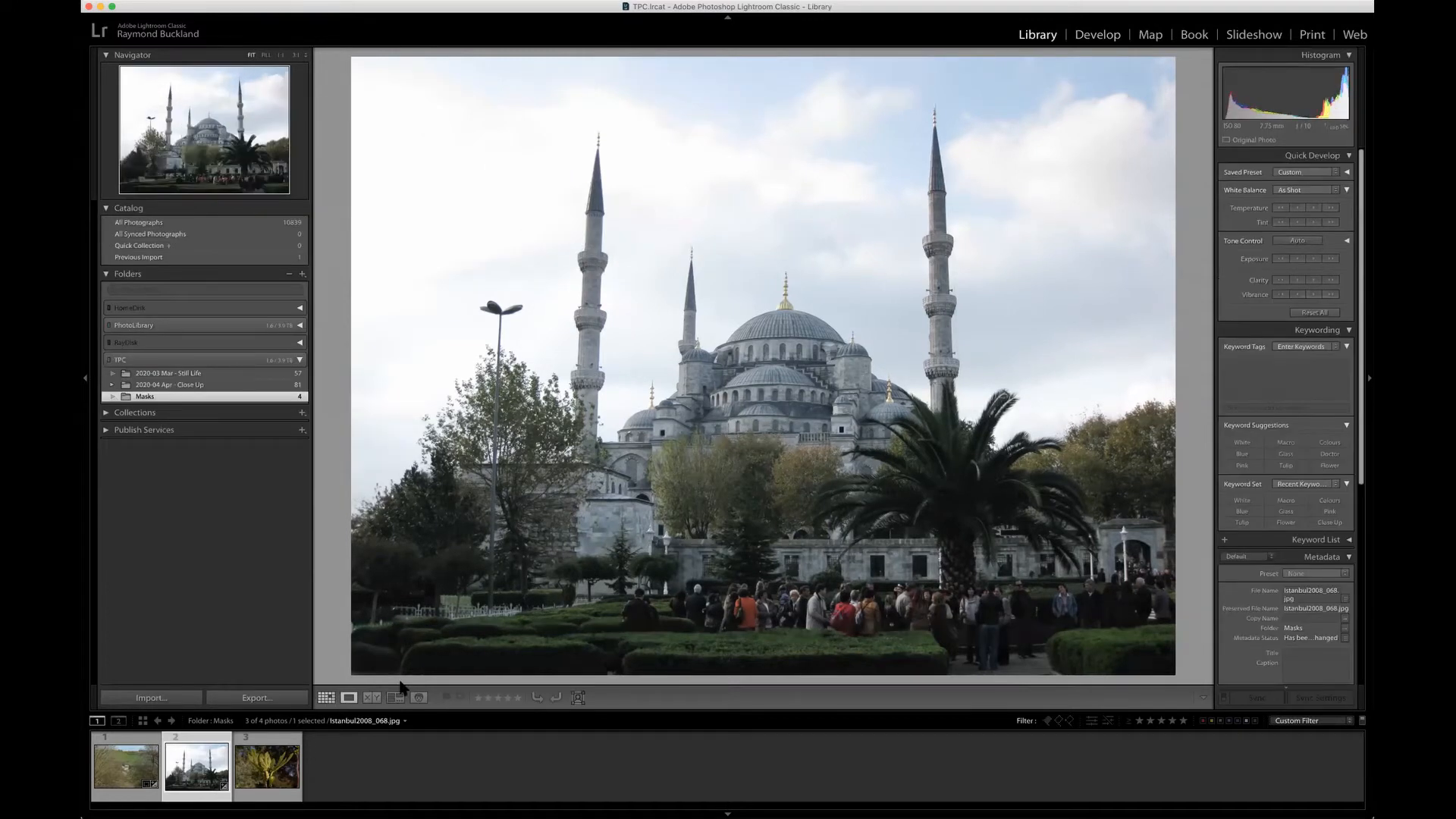
left_click(326, 697)
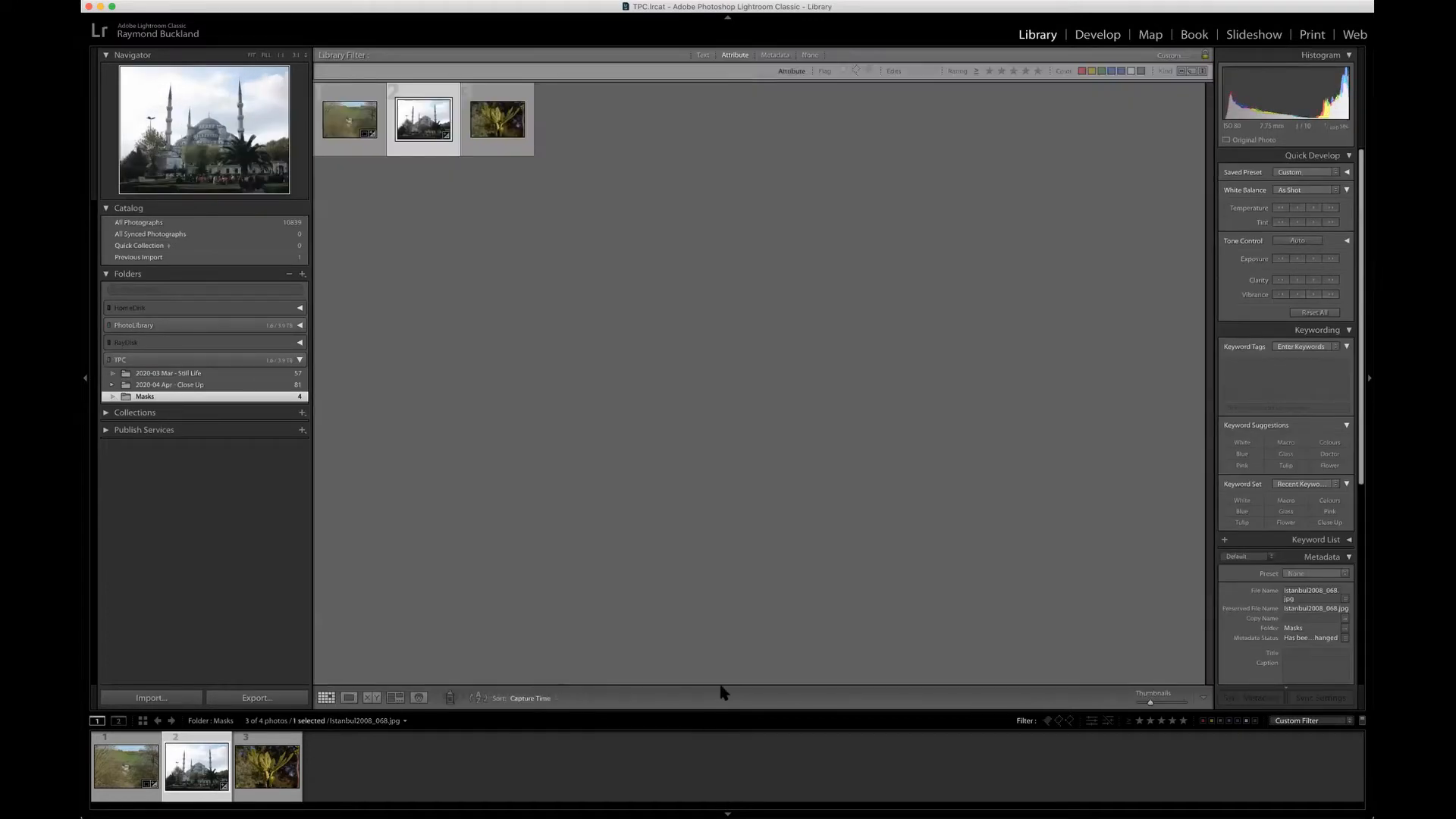
left_click(493, 121)
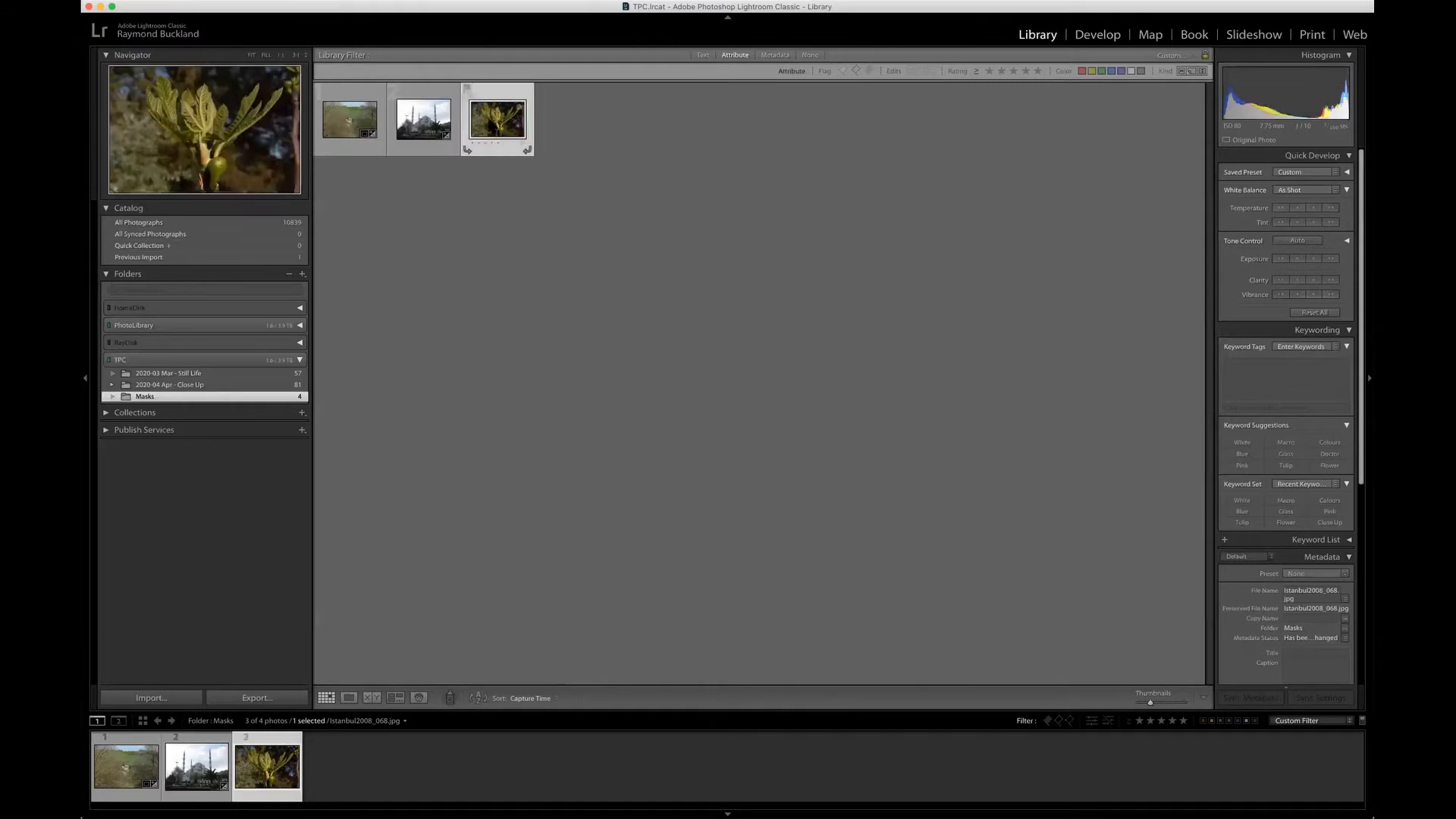
left_click(1097, 35)
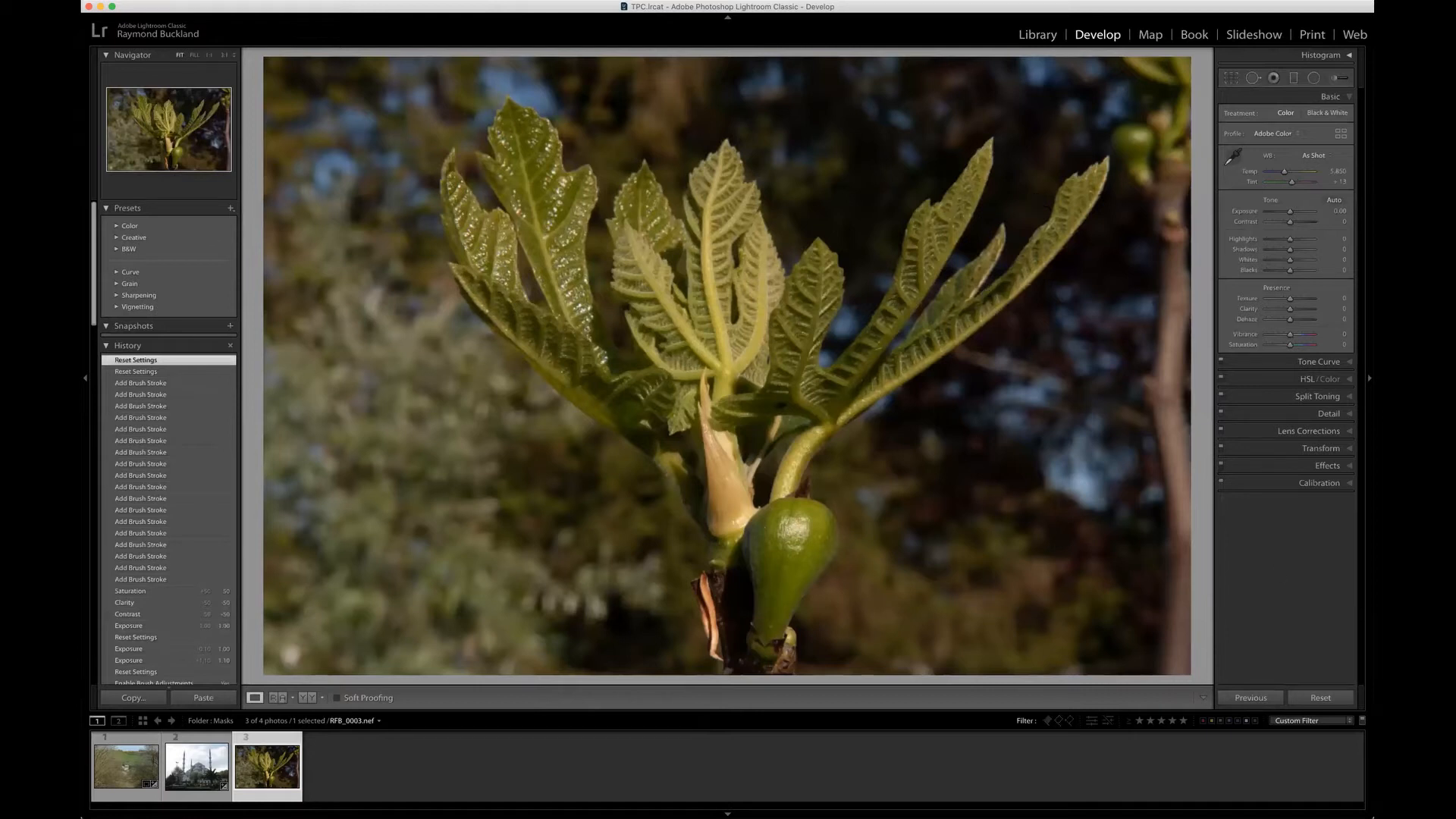
Step: Reset the fig photo's develop settings and set its global exposure to -1.00 and contrast to -50
left_click(1323, 698)
left_click(1341, 211)
type("-1")
key("Return")
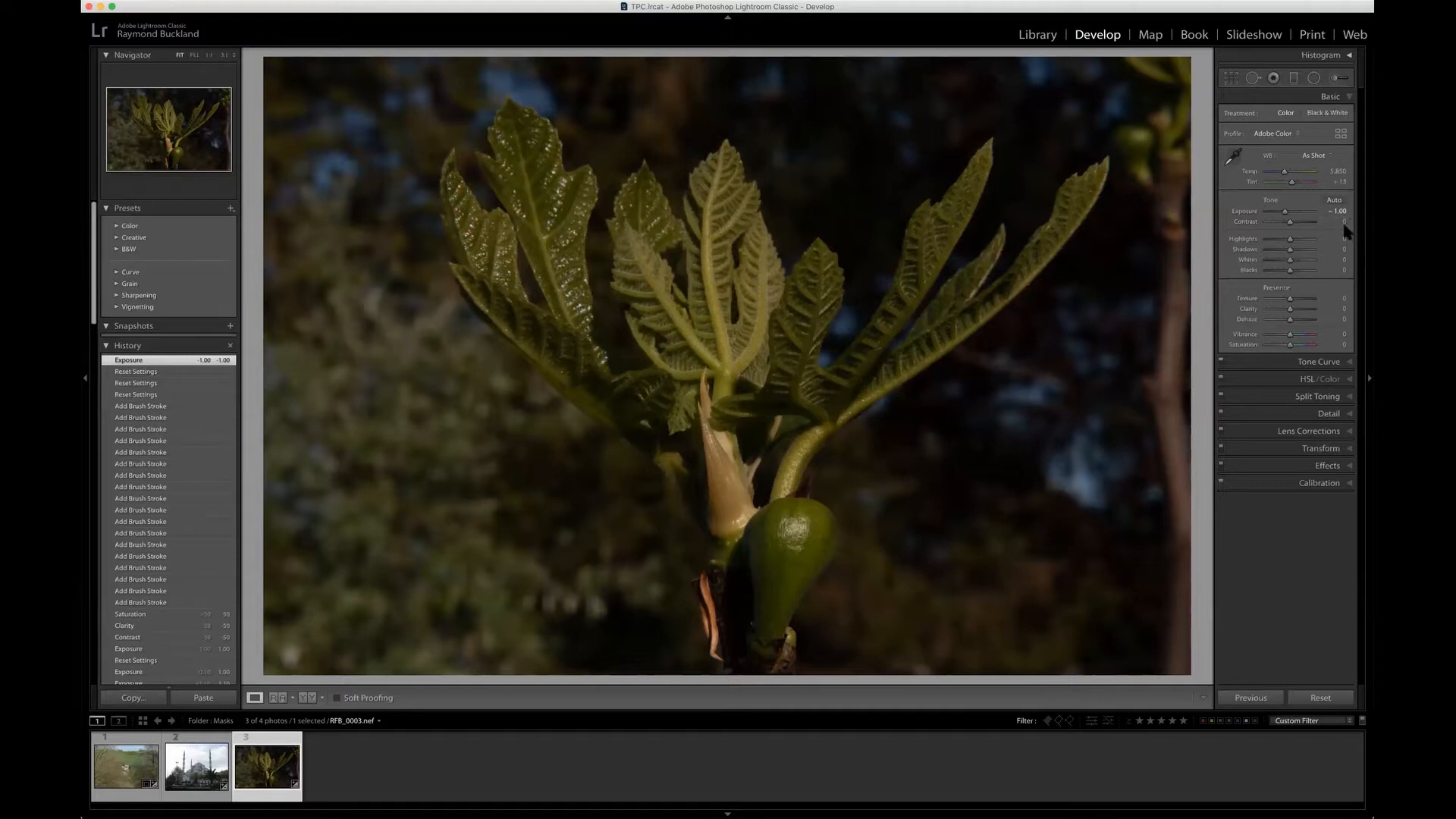
left_click(1339, 221)
key("Return")
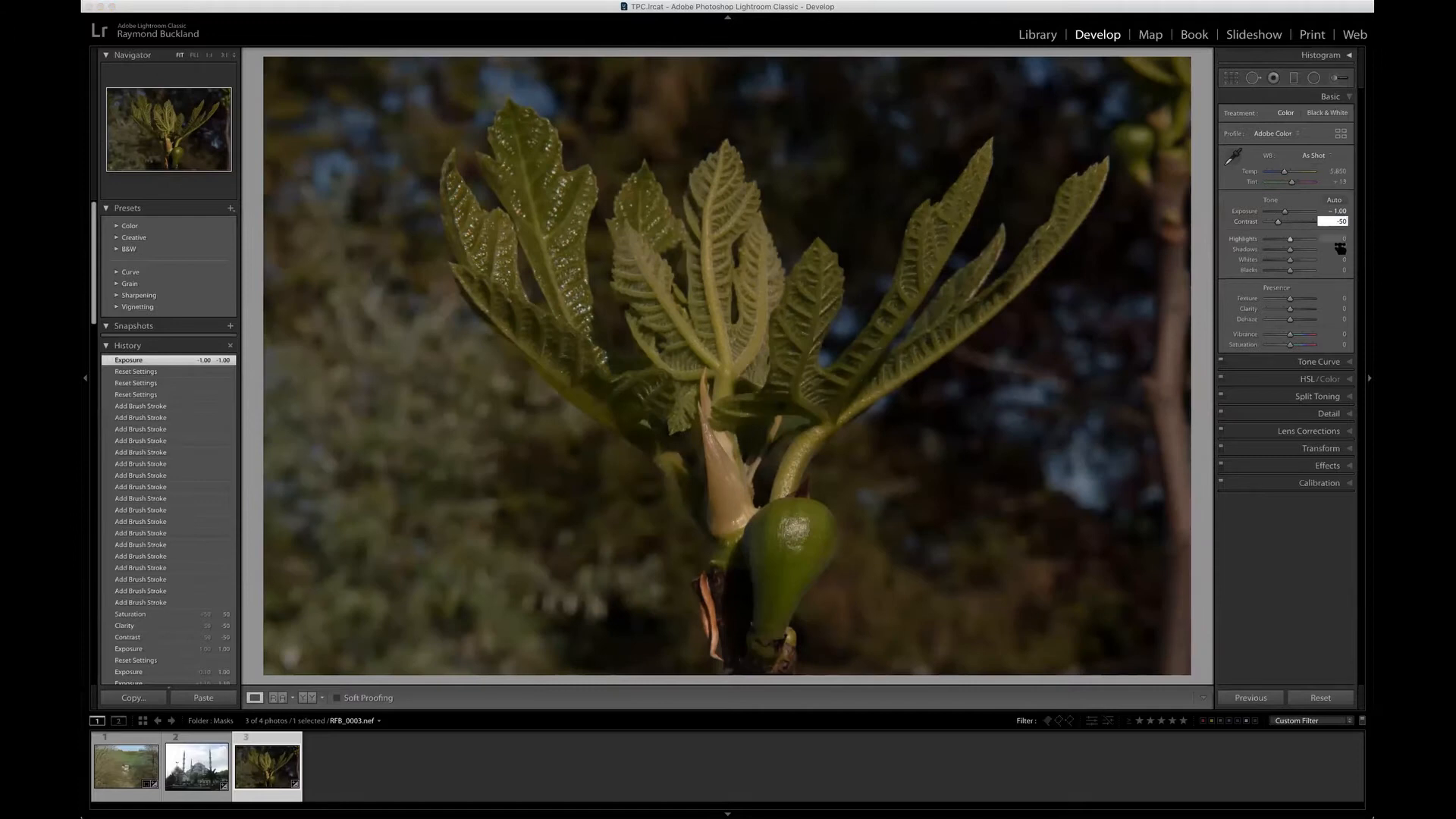
Step: Set the fig photo's global clarity to -50 and saturation to +50
left_click(1338, 308)
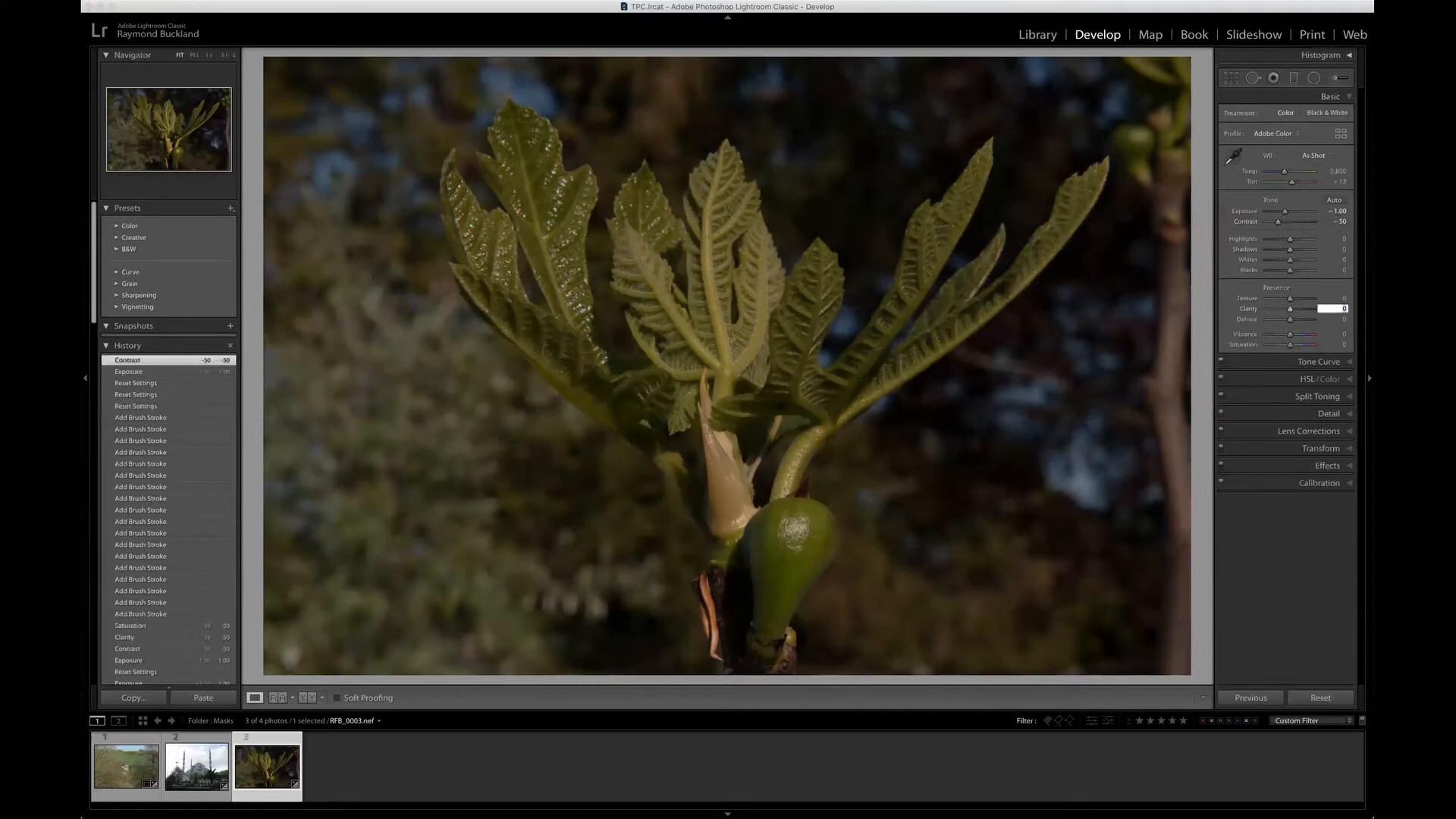
key("Return")
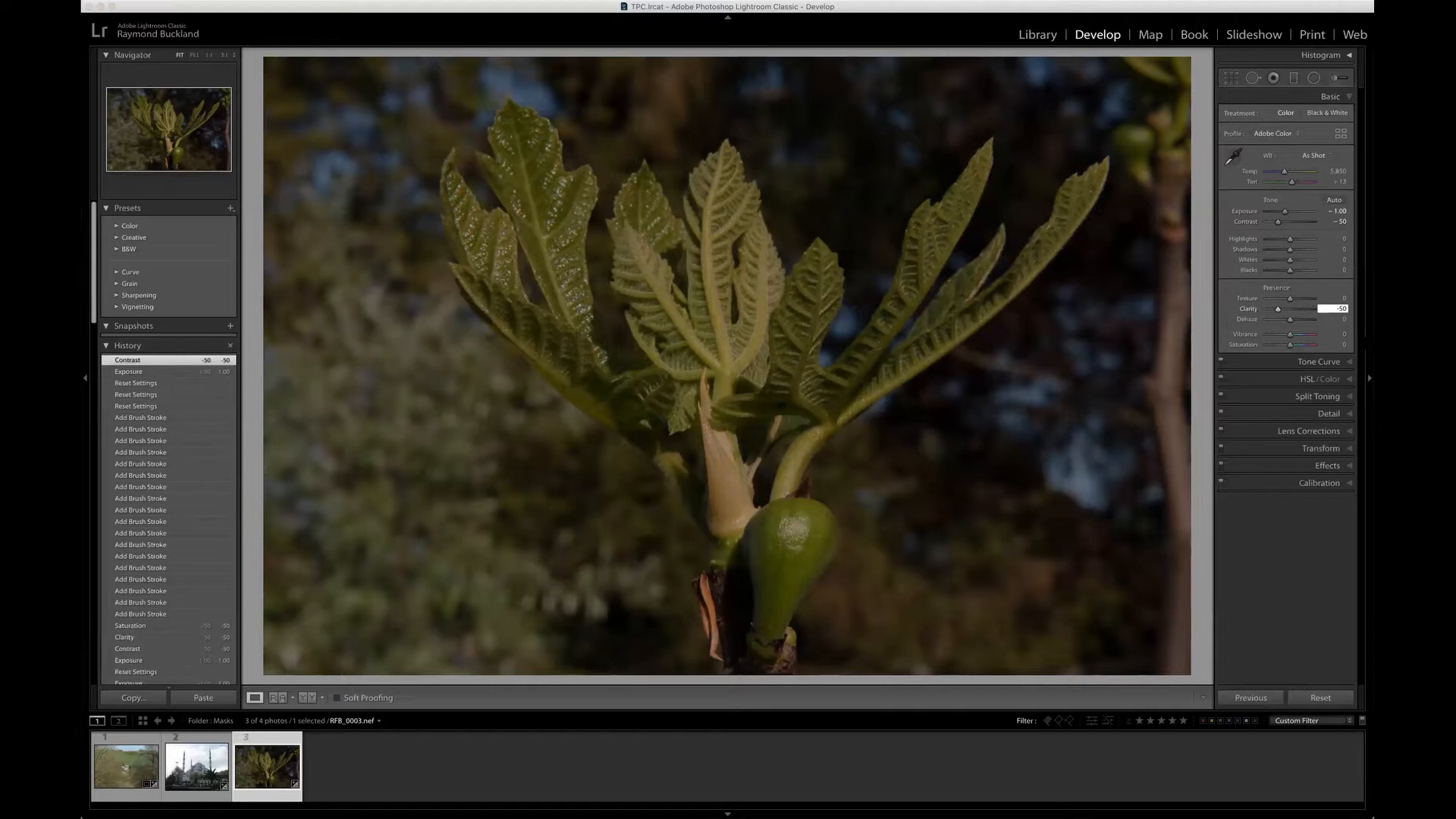
left_click(1339, 344)
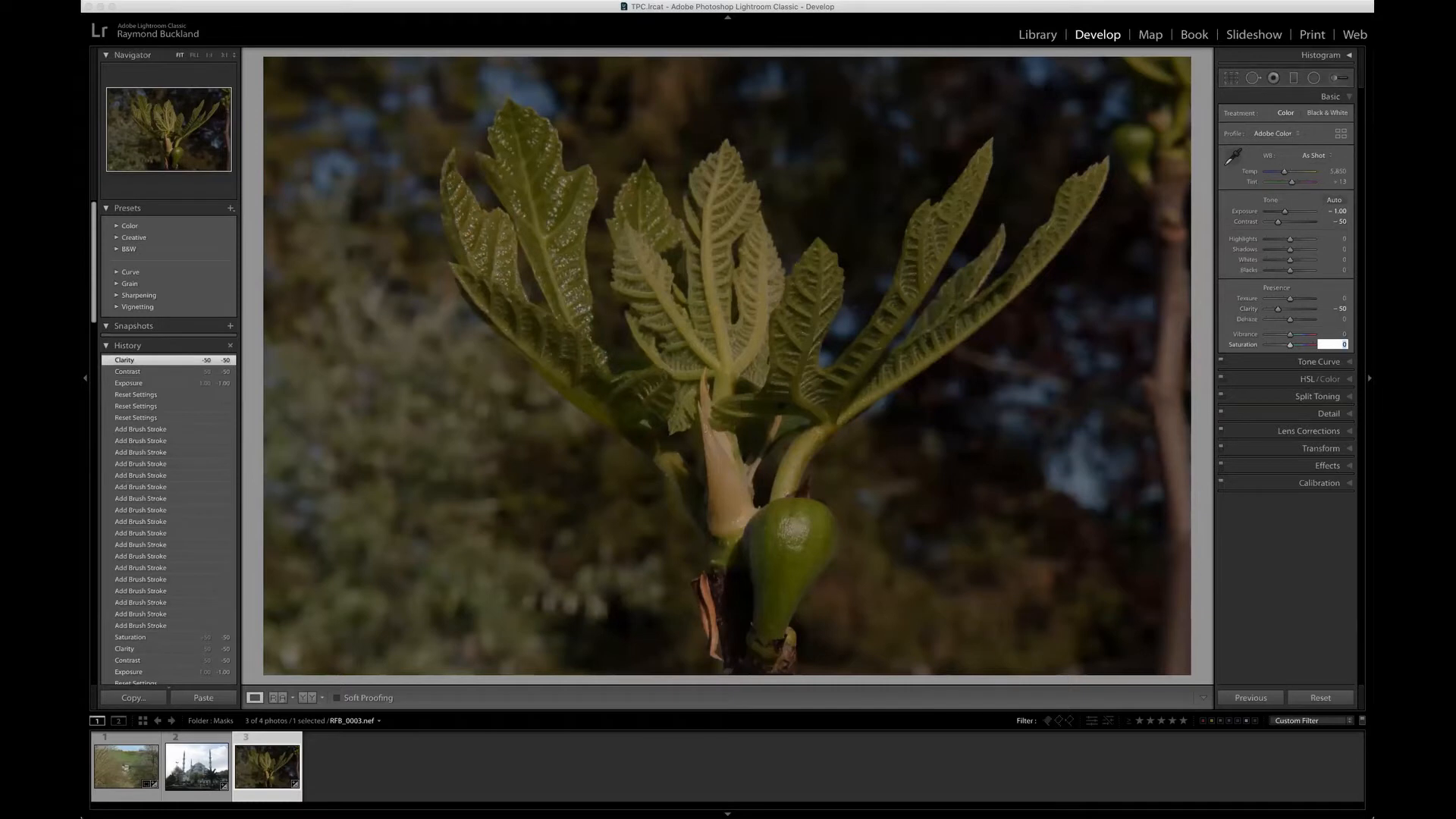
type("50")
key("Return")
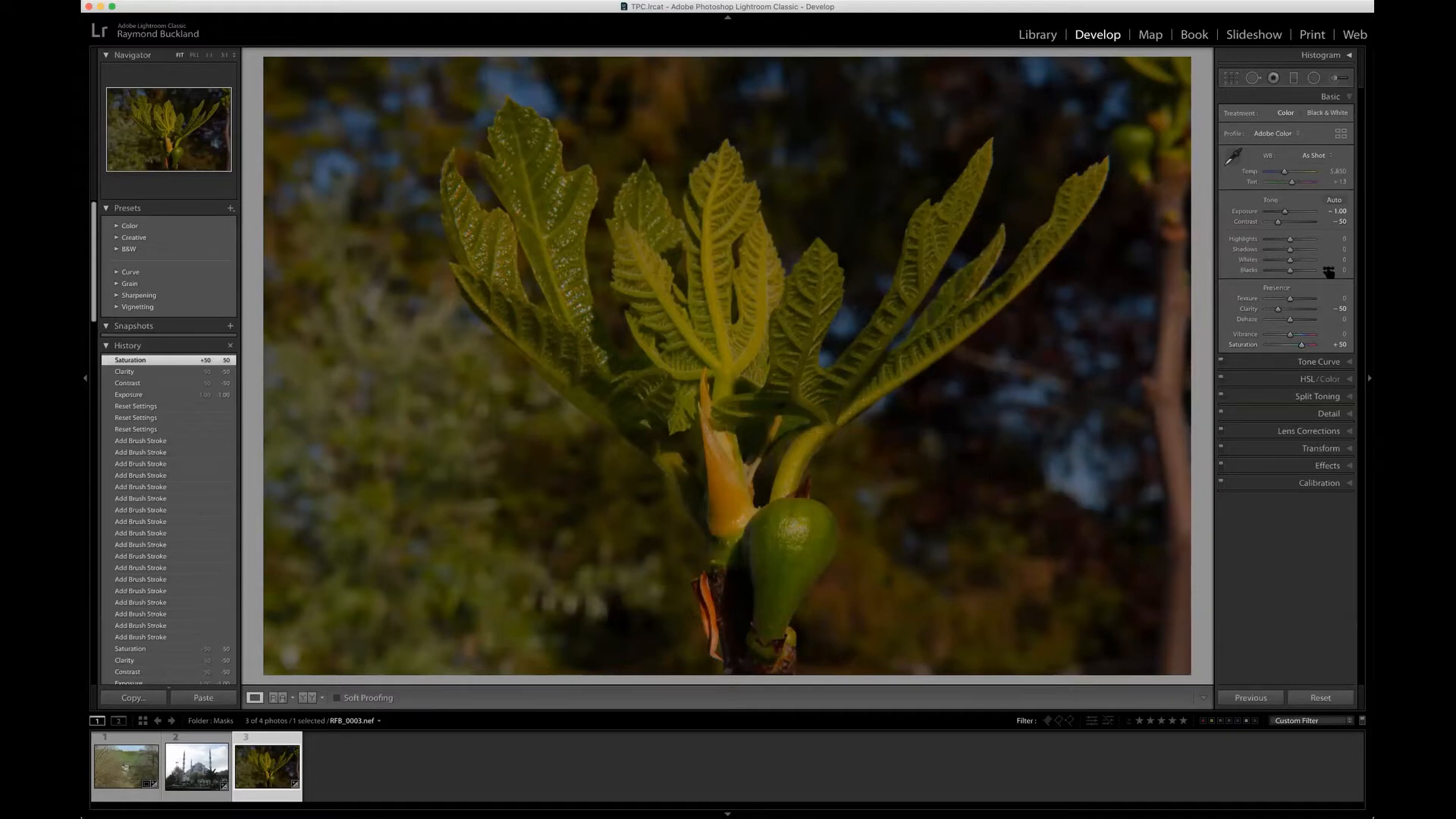
Step: Start a new adjustment brush with exposure 2.00 and contrast 50
left_click(1338, 80)
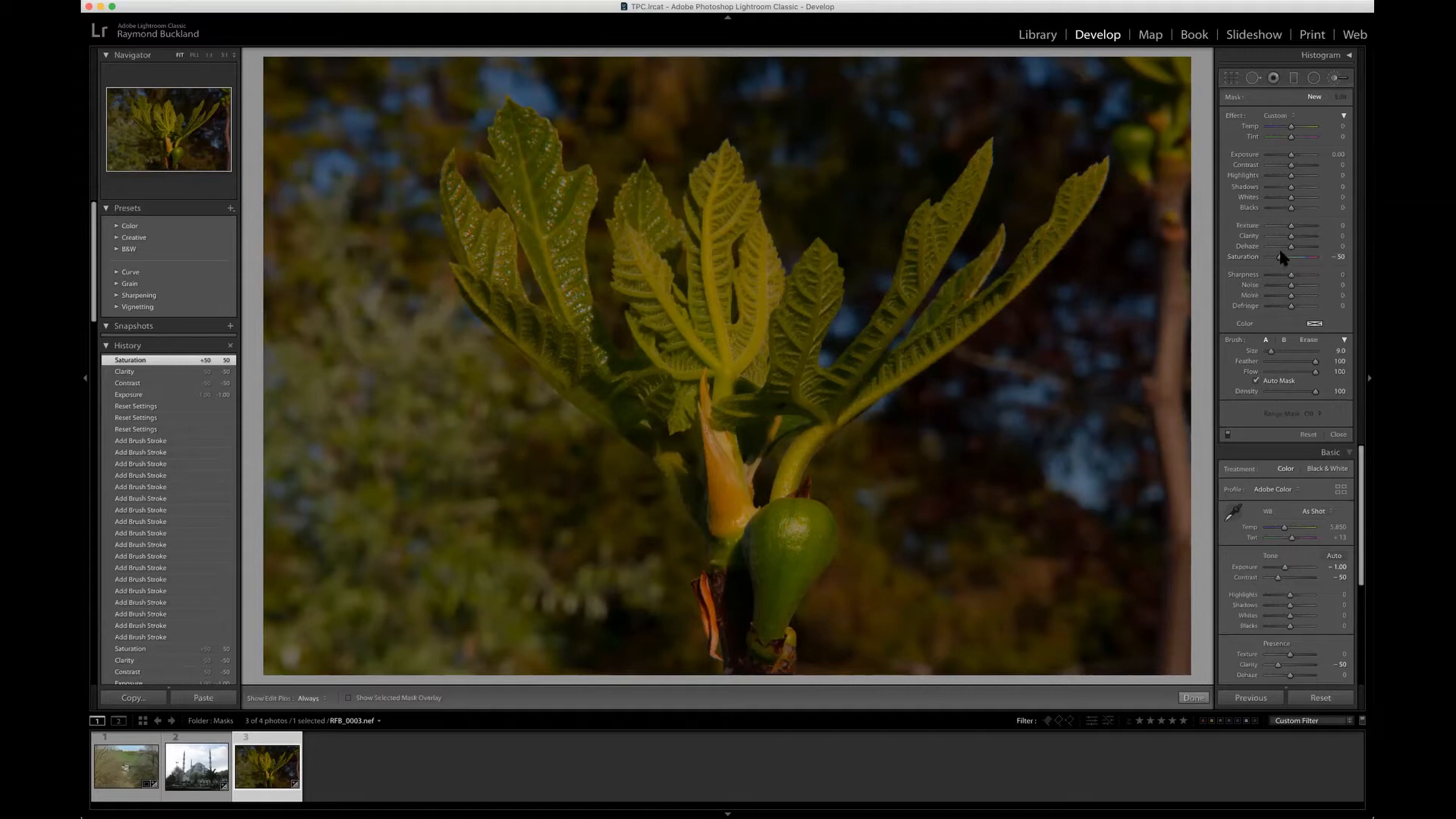
left_click(1338, 155)
type("+2")
key("Tab")
type("5")
key("Return")
Step: Set the adjustment brush's clarity to 50 and its saturation to -50
left_click(1342, 236)
type("5")
left_click(1339, 257)
key("BackSpace")
type("-50")
key("Return")
Step: Paint the auto-masked adjustment brush over the fig plant's left-hand leaves, hiding the edit pin while painting
key("h")
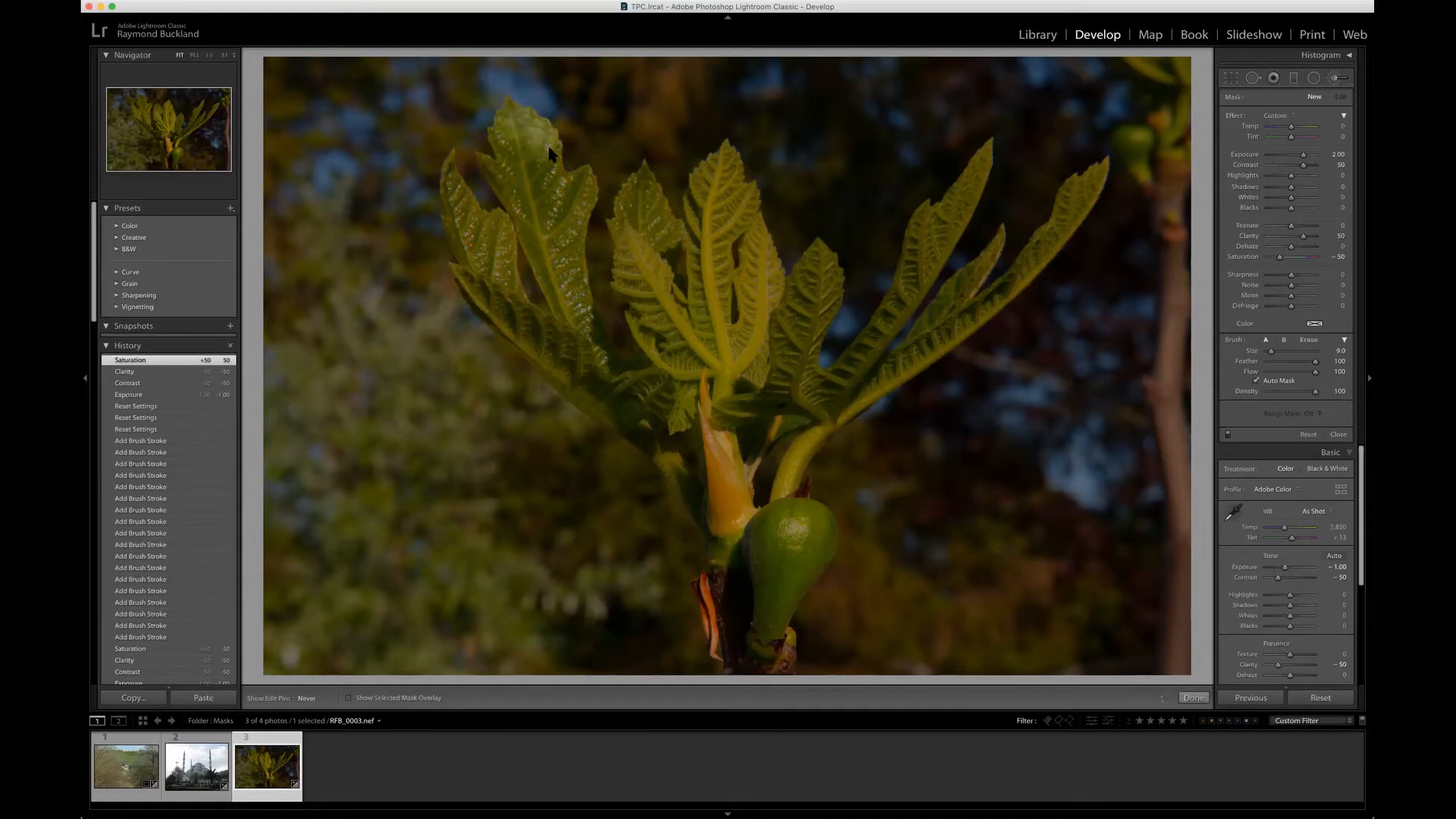
left_click_drag(554, 170, 572, 189)
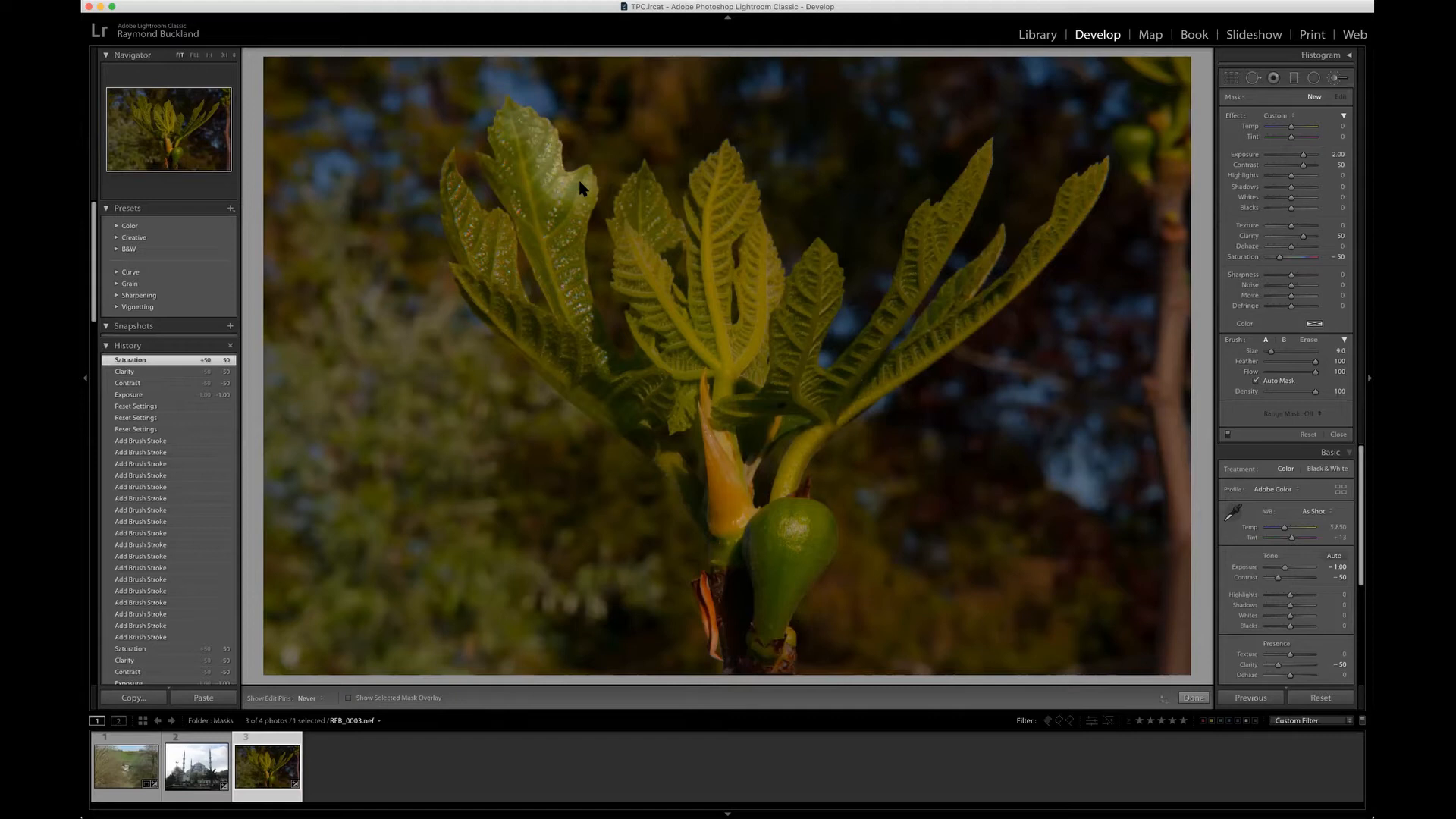
mouse_move(570, 215)
left_mouse_down()
mouse_move(557, 220)
mouse_move(508, 144)
left_mouse_up()
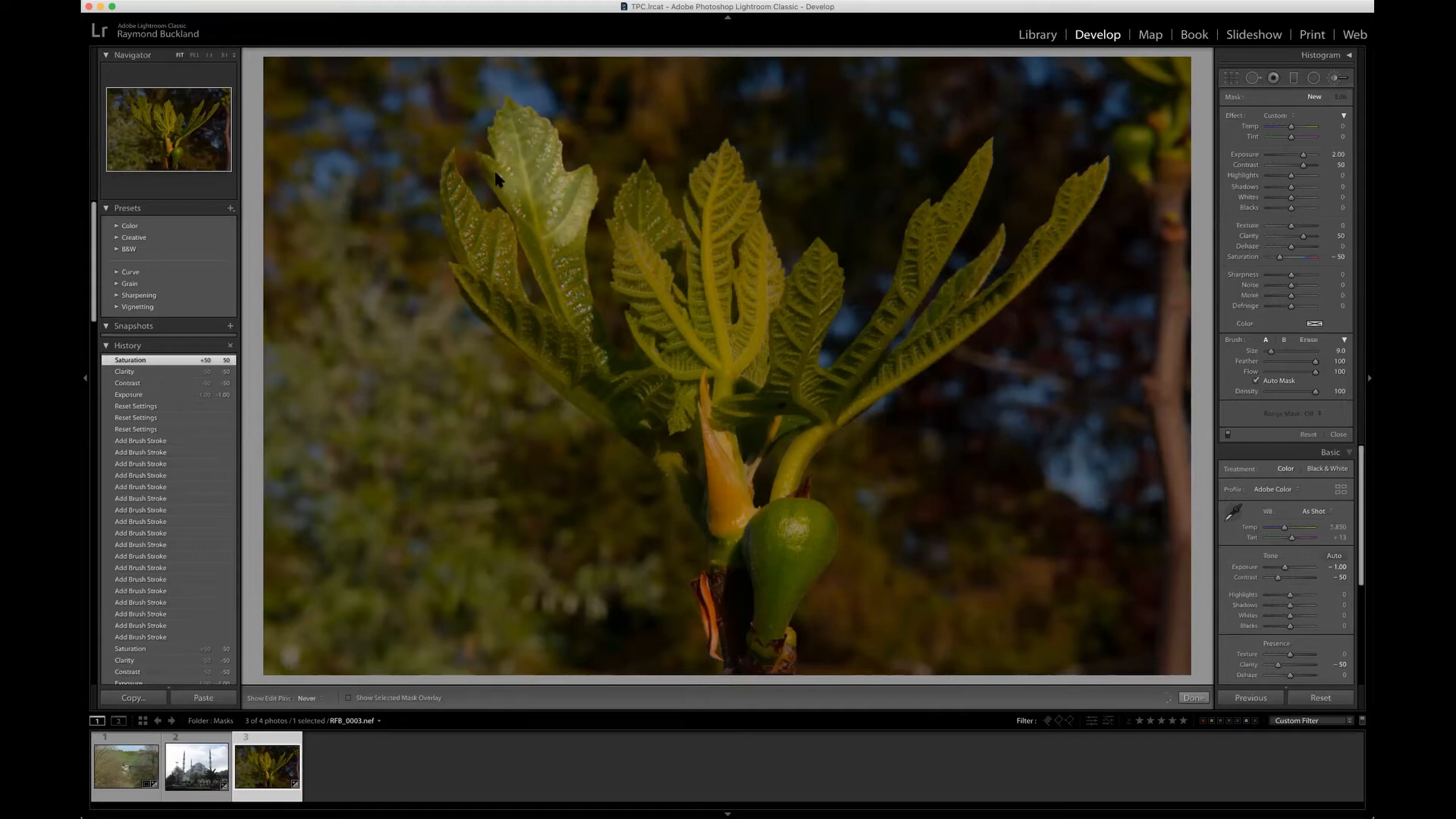
mouse_move(523, 207)
left_mouse_down()
mouse_move(565, 277)
mouse_move(565, 244)
mouse_move(573, 315)
mouse_move(595, 334)
mouse_move(578, 364)
mouse_move(507, 303)
mouse_move(485, 266)
mouse_move(491, 236)
mouse_move(453, 188)
mouse_move(491, 294)
left_mouse_up()
mouse_move(559, 359)
left_mouse_down()
mouse_move(636, 400)
mouse_move(612, 376)
mouse_move(660, 360)
mouse_move(636, 329)
mouse_move(675, 357)
mouse_move(638, 262)
mouse_move(630, 281)
mouse_move(677, 312)
left_mouse_up()
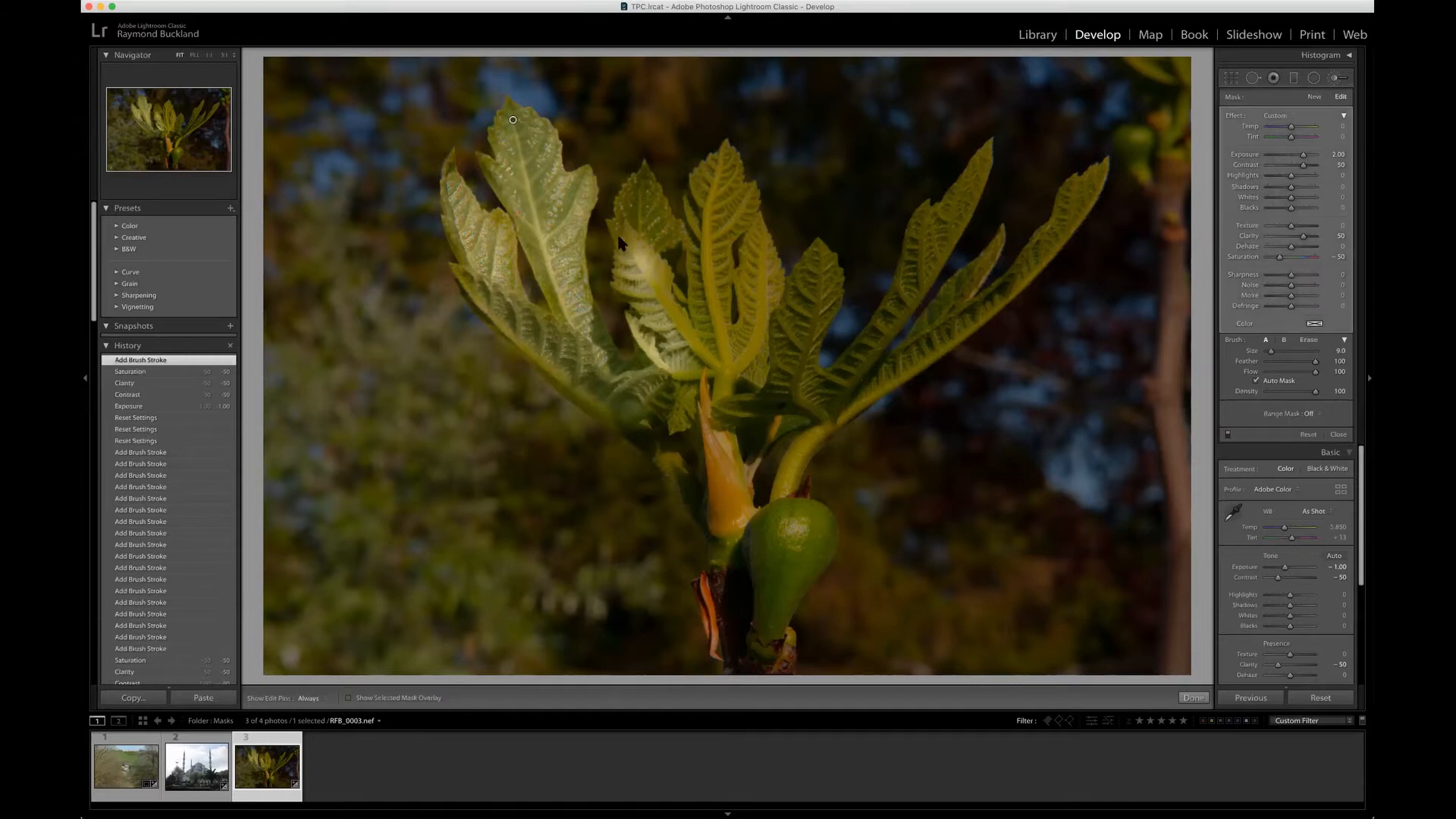
key("h")
mouse_move(639, 225)
left_mouse_down()
mouse_move(641, 203)
mouse_move(642, 238)
left_mouse_up()
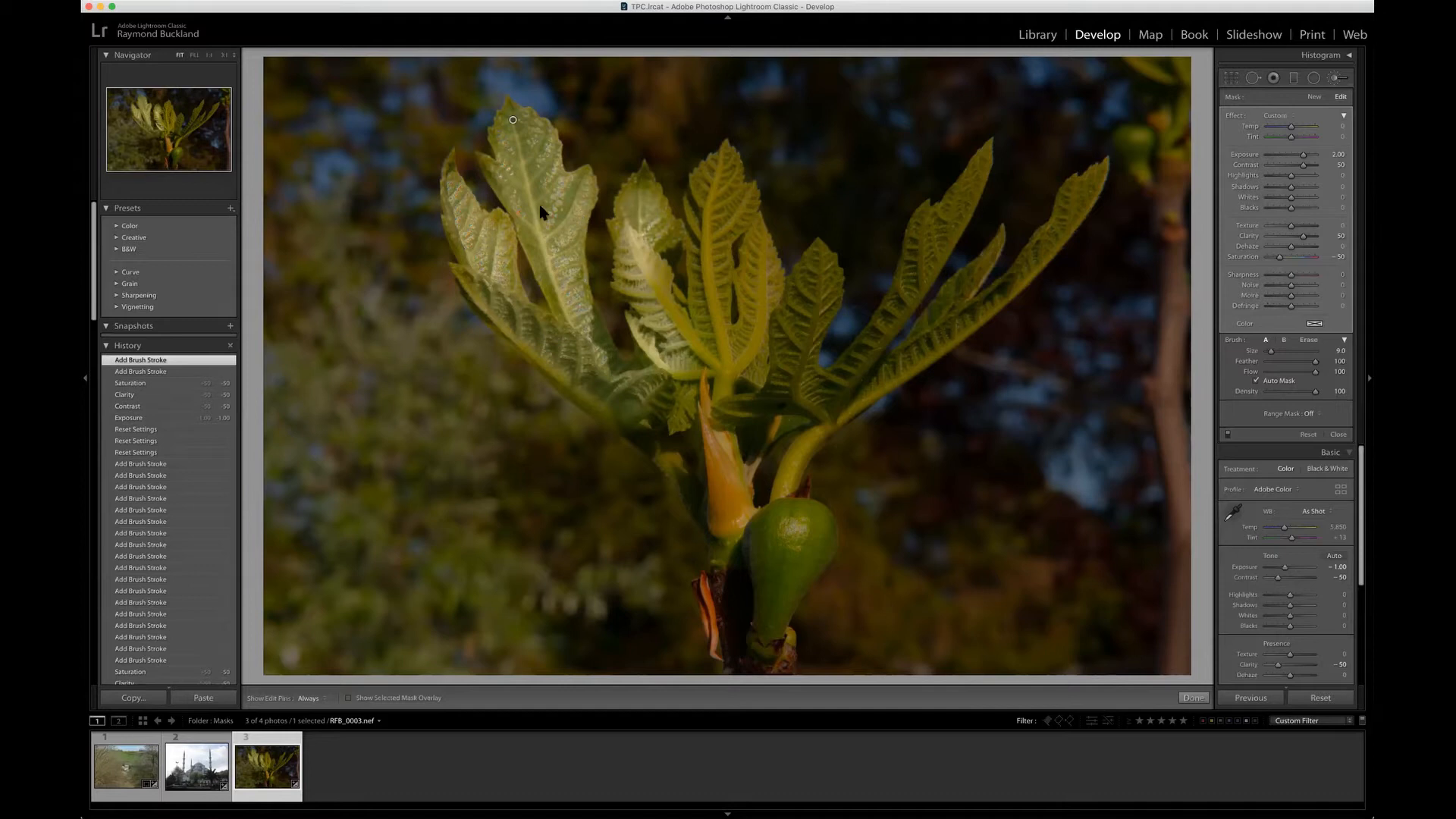
left_click_drag(544, 205, 546, 212)
key("h")
key("h")
Step: Continue painting the brush adjustment over the central and right-hand leaves, the stem and the green fig
mouse_move(678, 328)
left_mouse_down()
mouse_move(721, 347)
mouse_move(703, 220)
mouse_move(713, 179)
mouse_move(731, 334)
mouse_move(765, 250)
mouse_move(755, 316)
left_mouse_up()
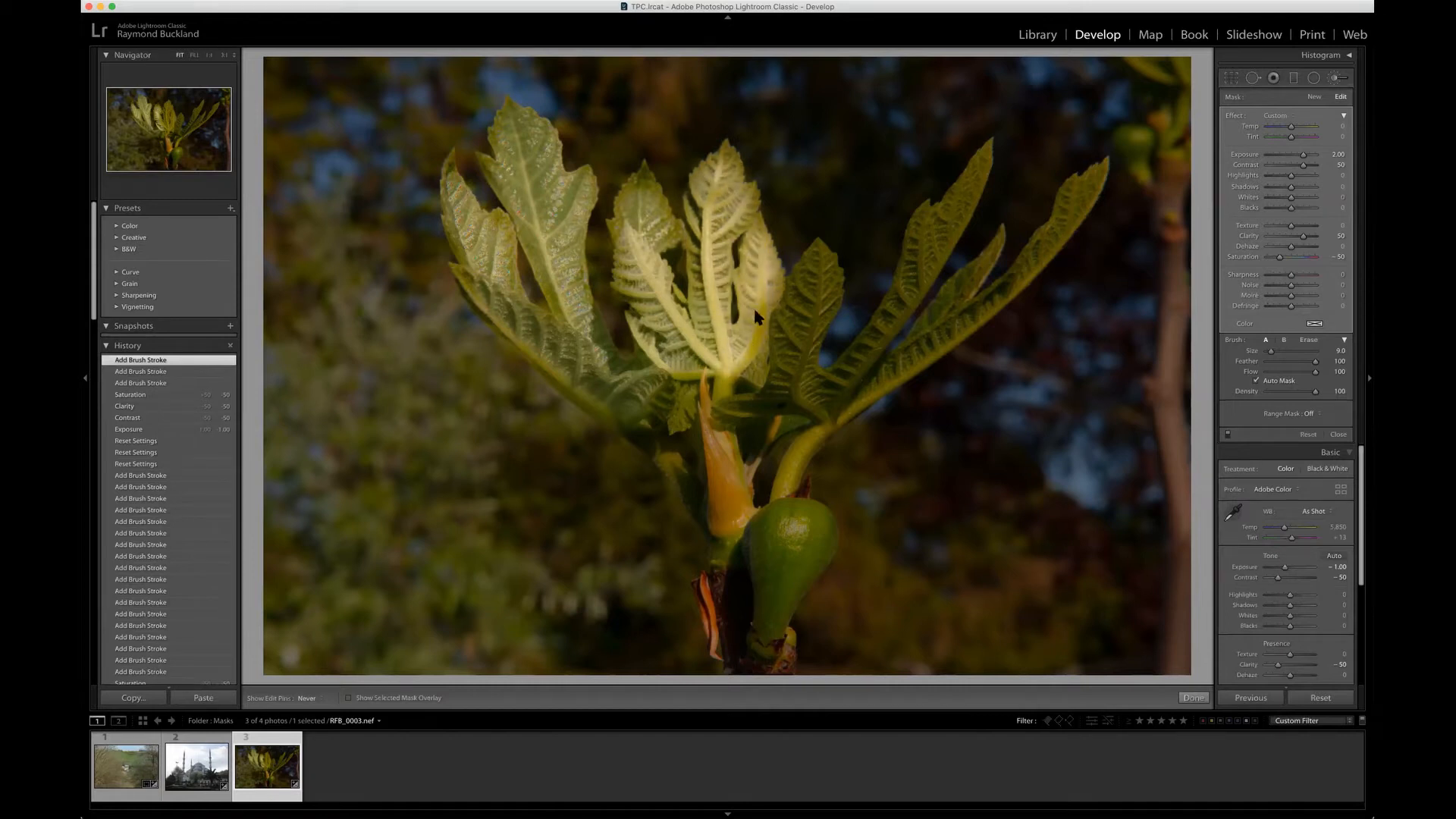
mouse_move(752, 373)
left_mouse_down()
mouse_move(819, 267)
mouse_move(800, 374)
mouse_move(863, 351)
left_mouse_up()
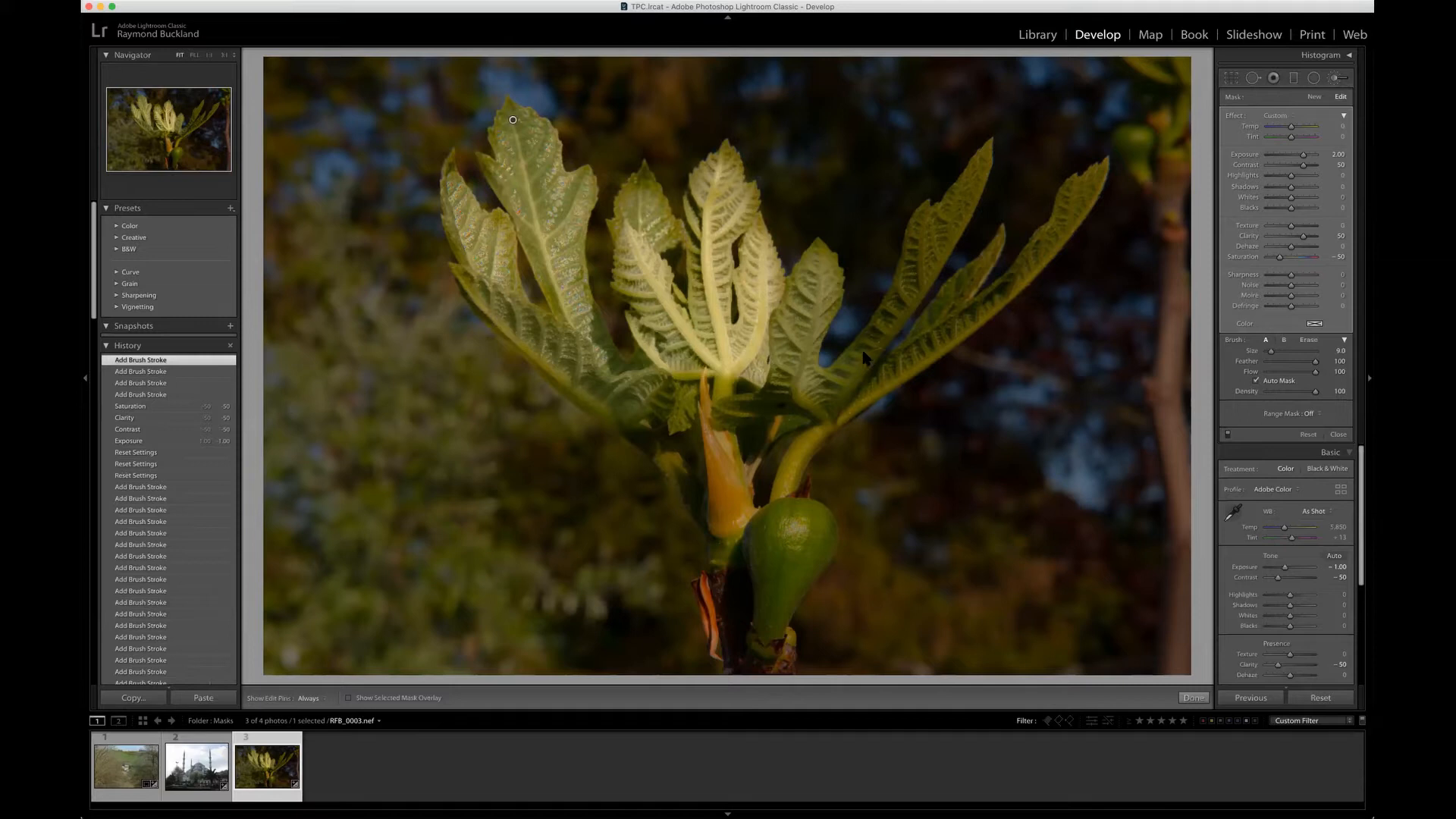
key("h")
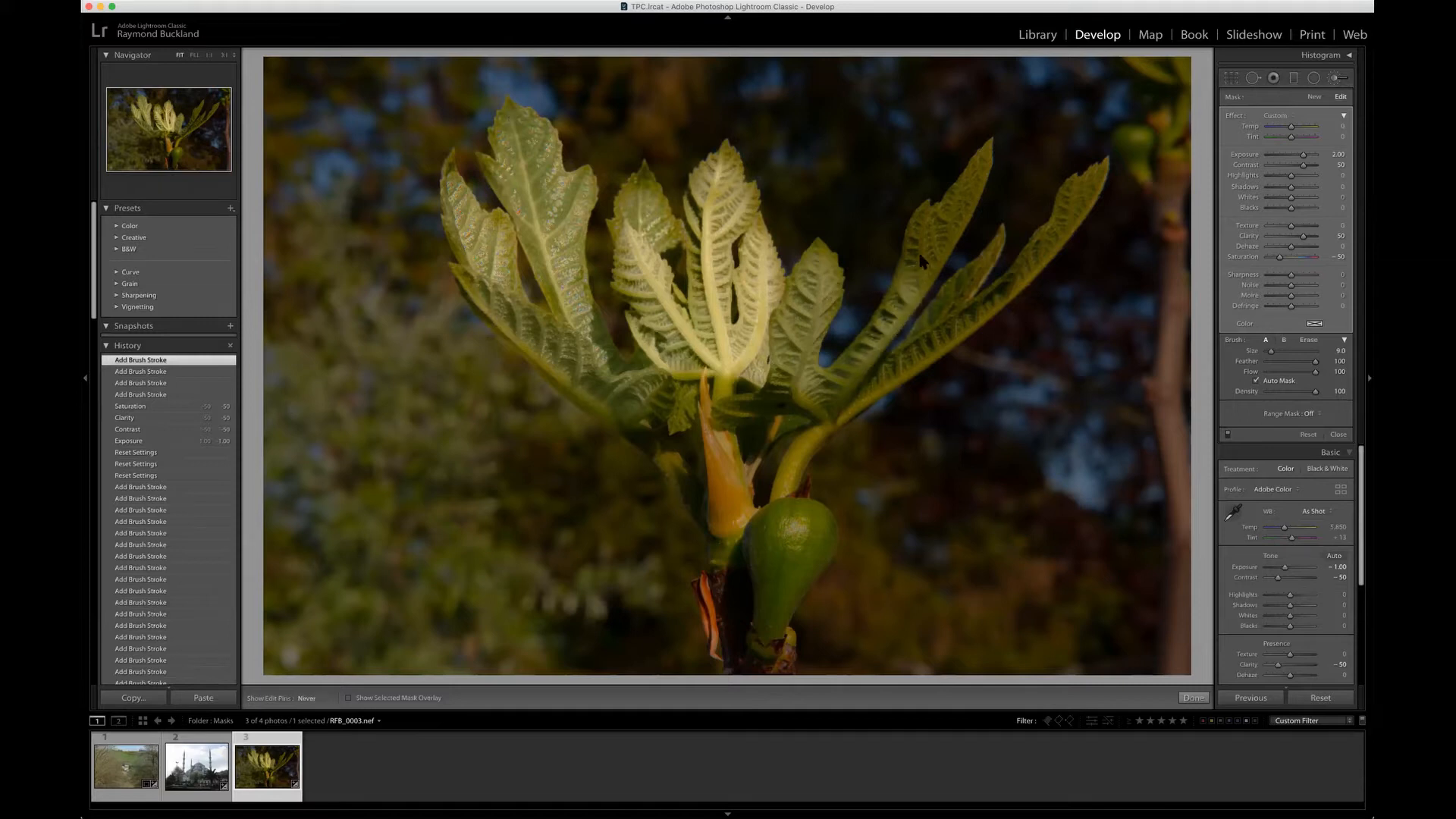
left_click_drag(937, 238, 975, 184)
key("h")
key("h")
left_click_drag(989, 261, 921, 334)
key("h")
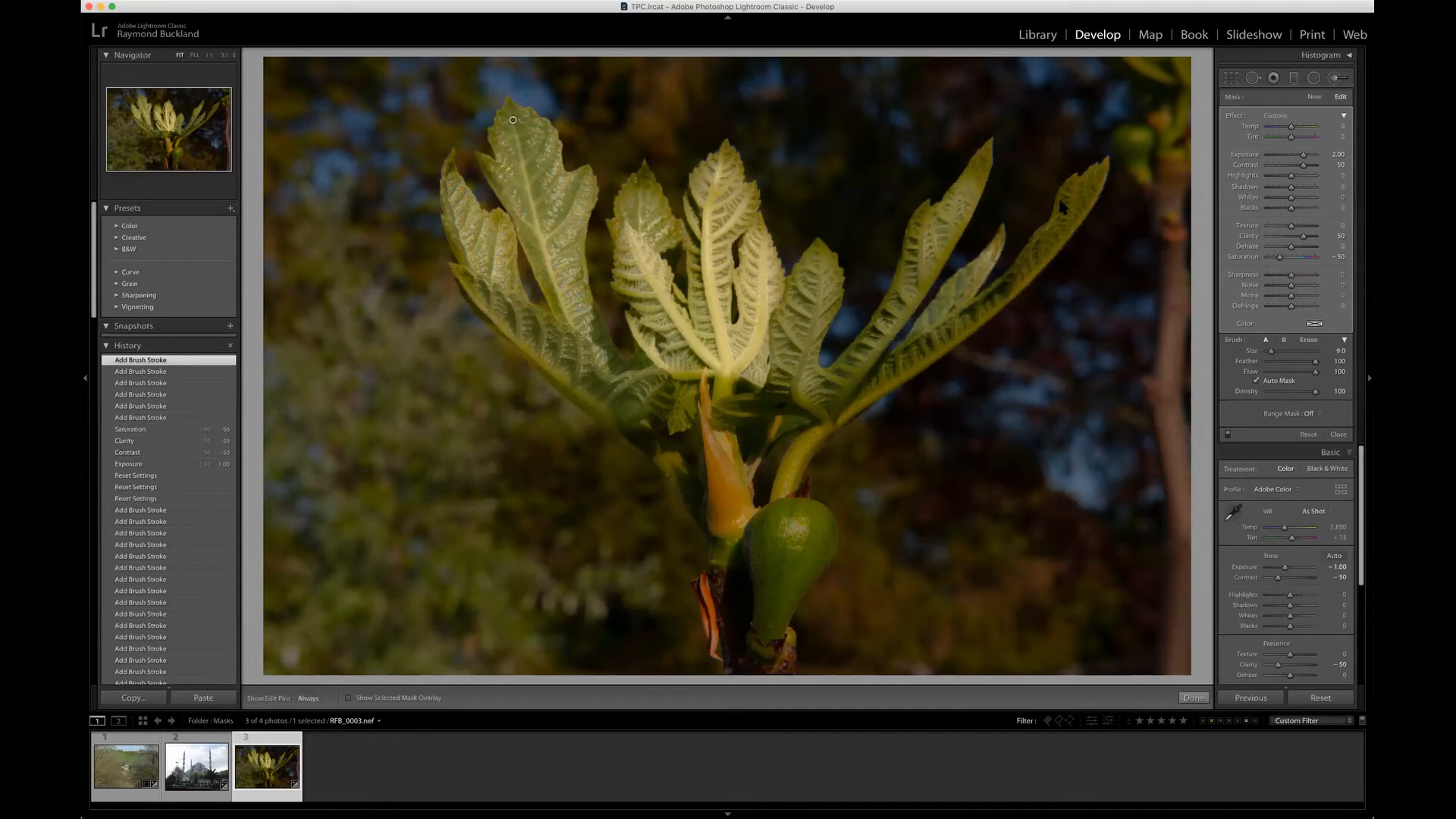
key("h")
mouse_move(1094, 185)
left_mouse_down()
mouse_move(978, 317)
mouse_move(895, 372)
mouse_move(804, 415)
mouse_move(639, 410)
mouse_move(709, 509)
mouse_move(717, 379)
mouse_move(732, 436)
mouse_move(774, 452)
mouse_move(800, 429)
mouse_move(789, 489)
mouse_move(736, 546)
mouse_move(727, 660)
left_mouse_up()
mouse_move(803, 557)
left_mouse_down()
mouse_move(789, 595)
mouse_move(770, 569)
mouse_move(769, 674)
mouse_move(781, 651)
left_mouse_up()
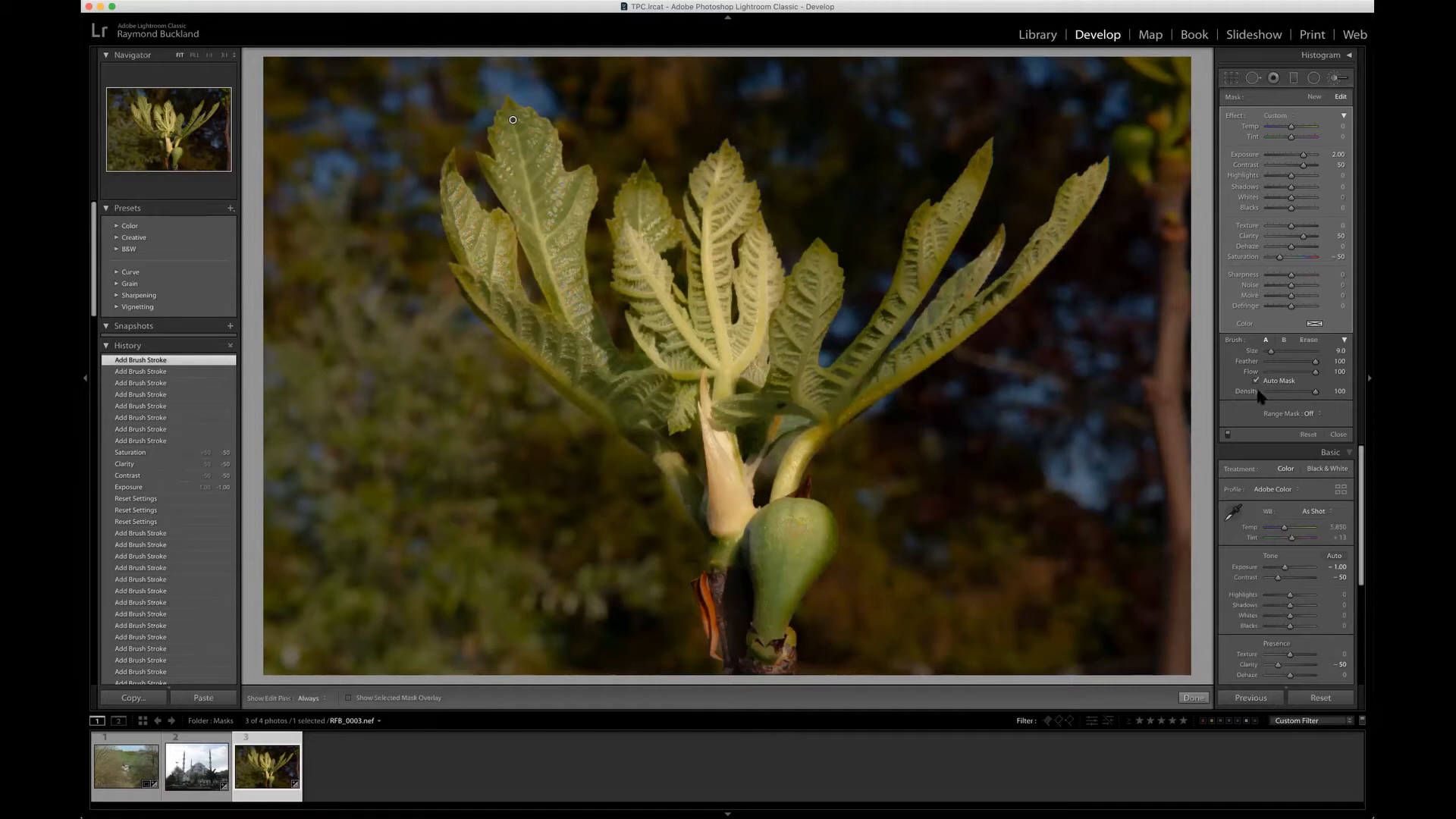
Step: Compare the fig photo with the brush adjustments off and on, finish the brush, and reset all develop settings
left_click(1228, 435)
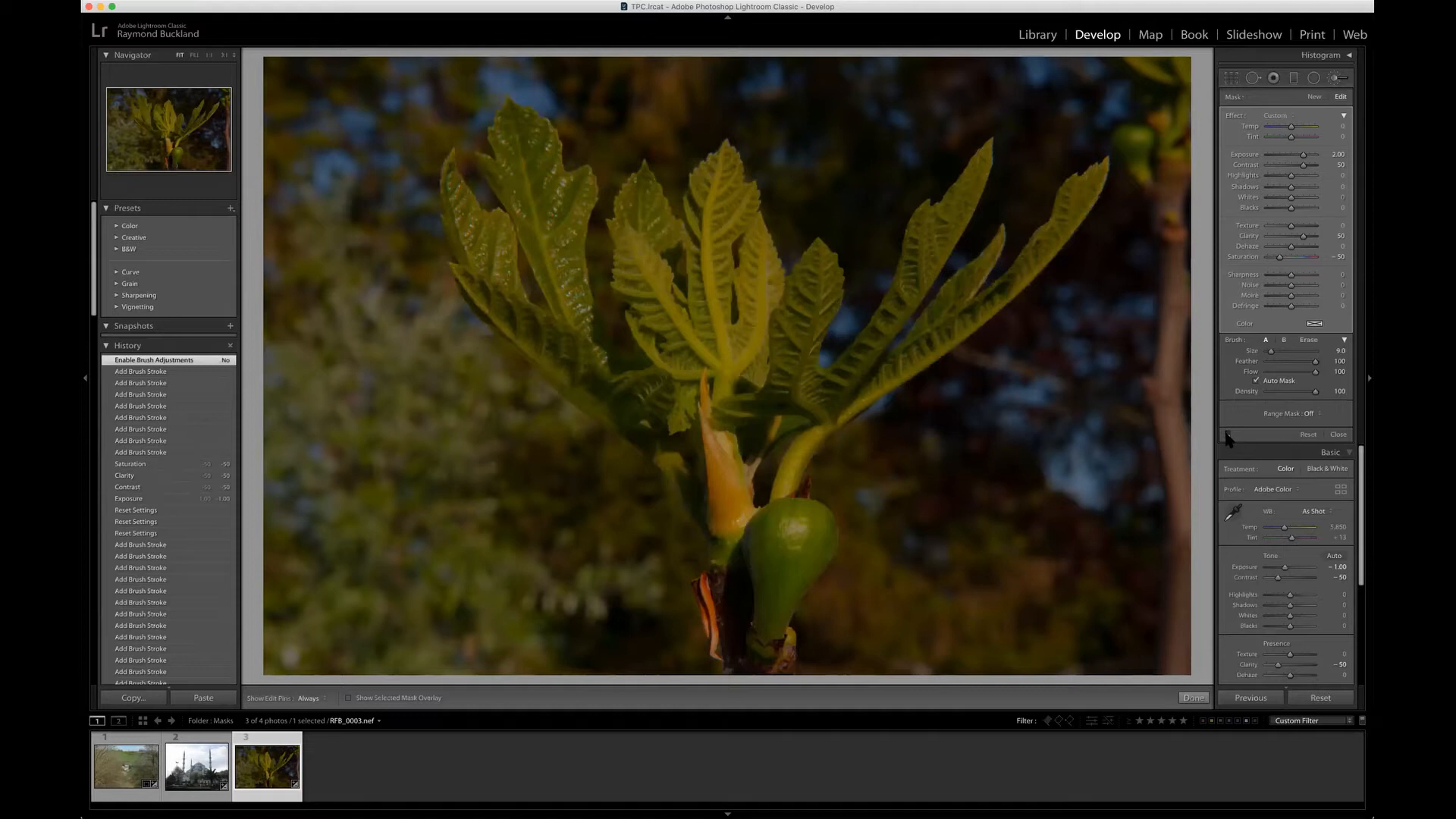
left_click(1228, 436)
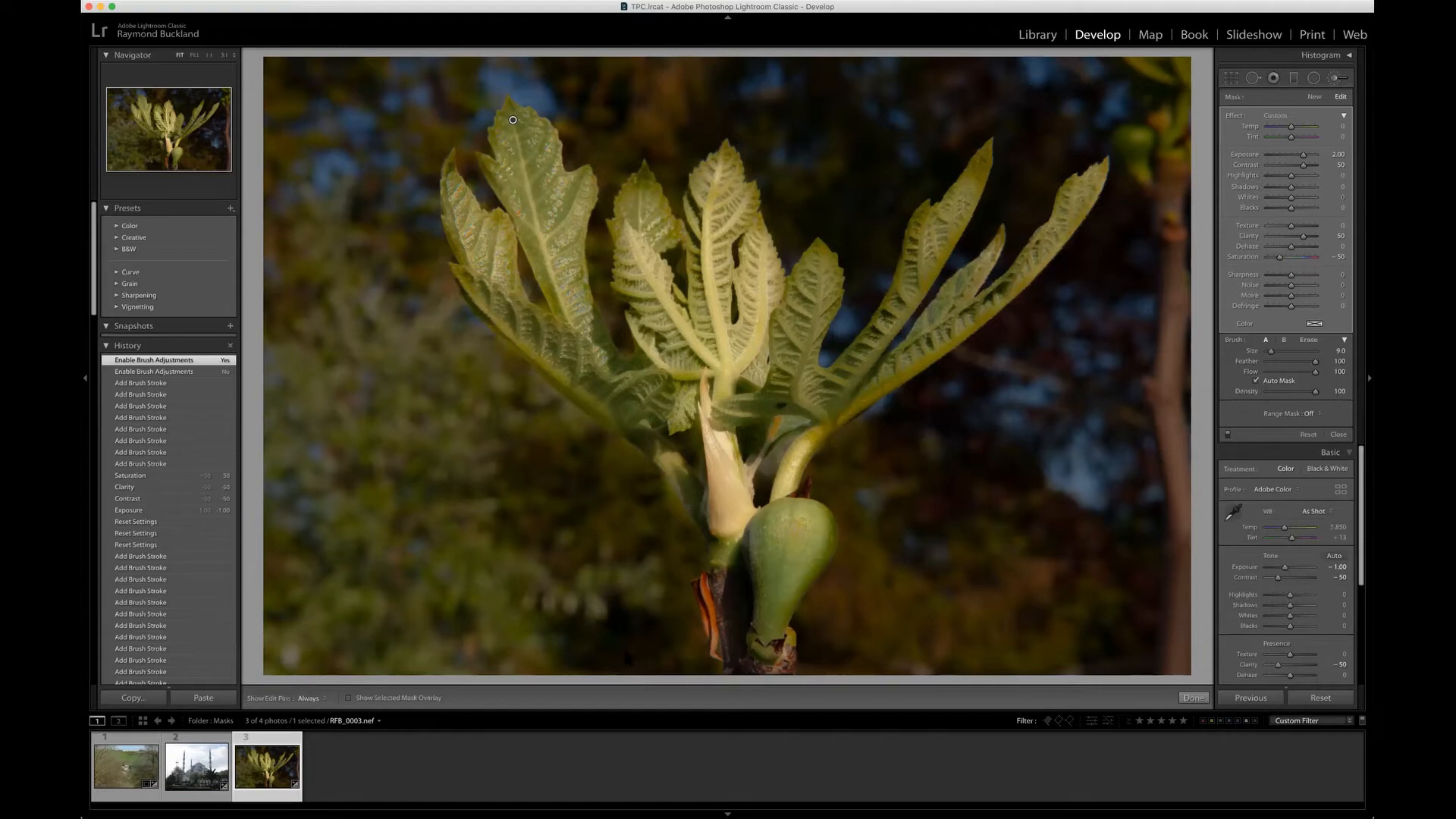
left_click(1194, 698)
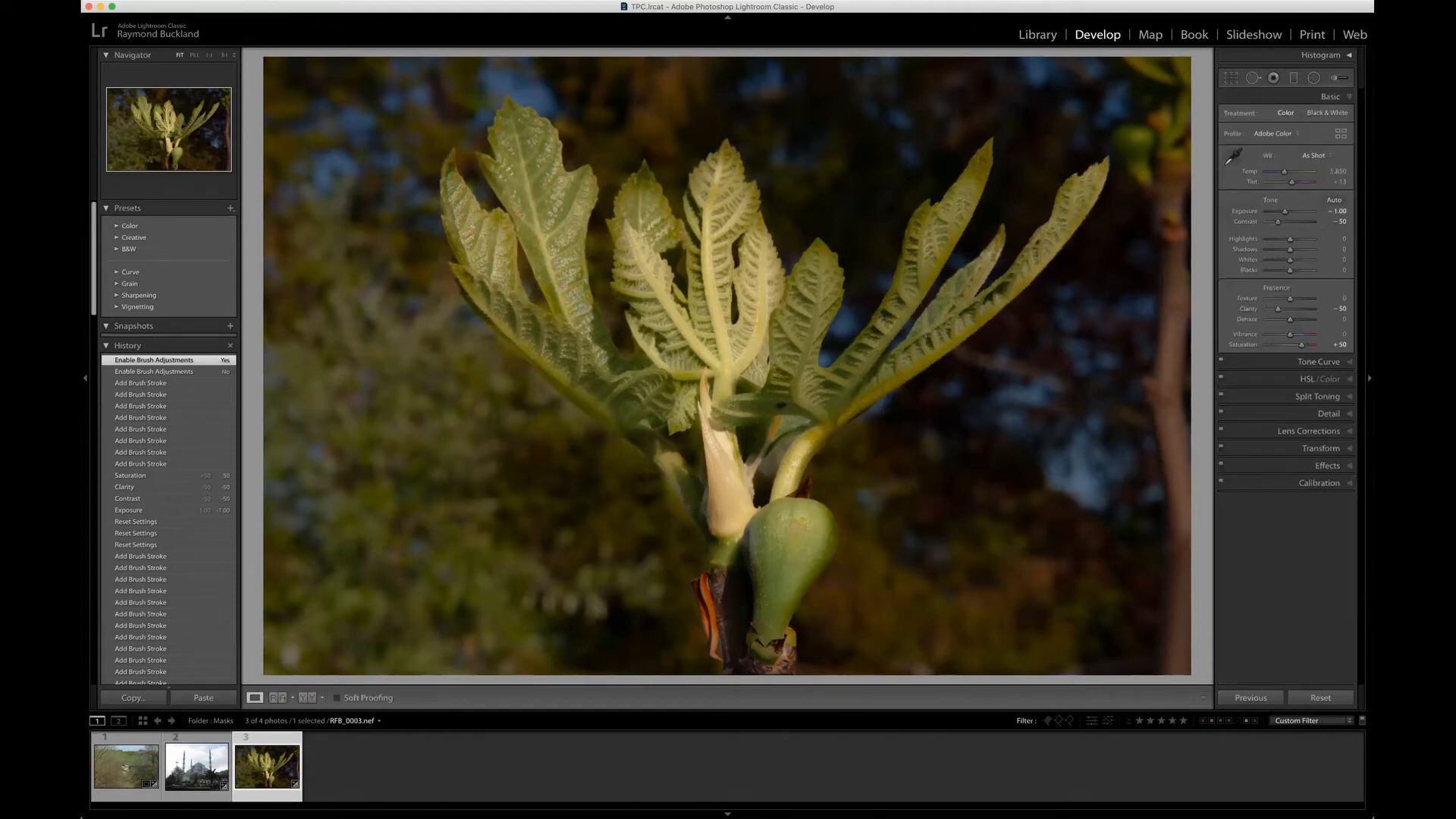
left_click(1317, 701)
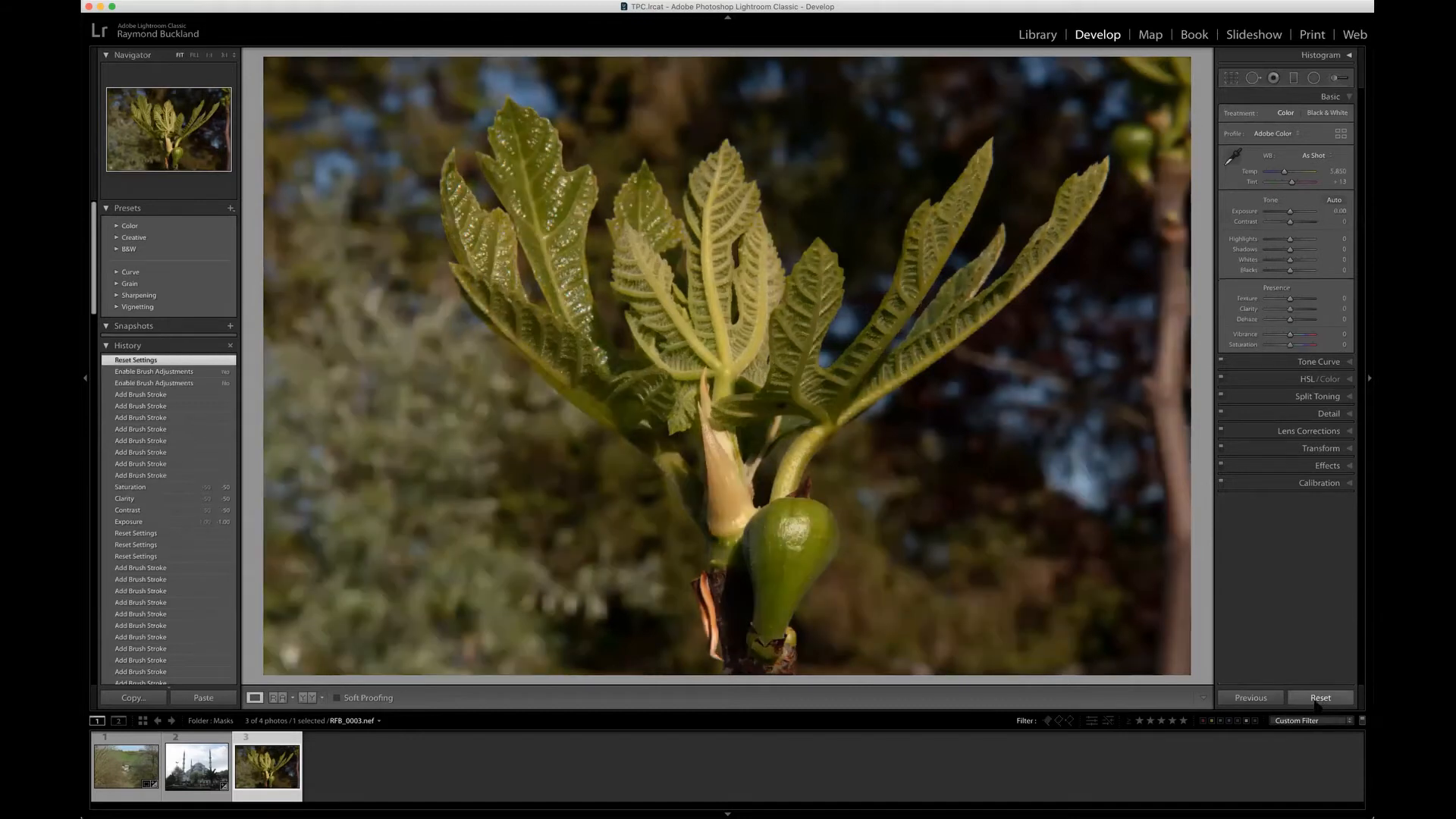
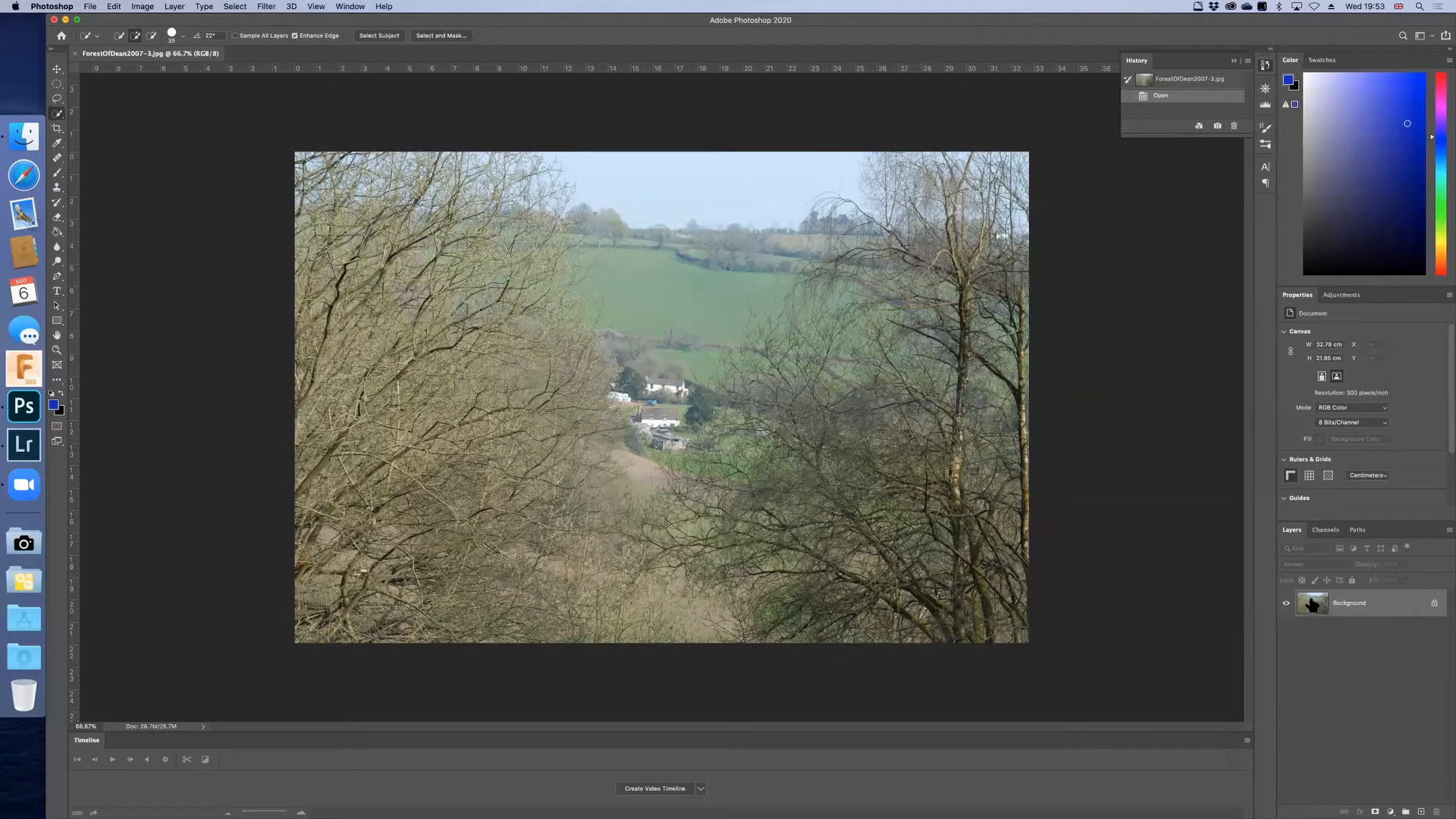
Step: Duplicate the Background layer of the Forest of Dean photo as Background copy
right_click(1314, 604)
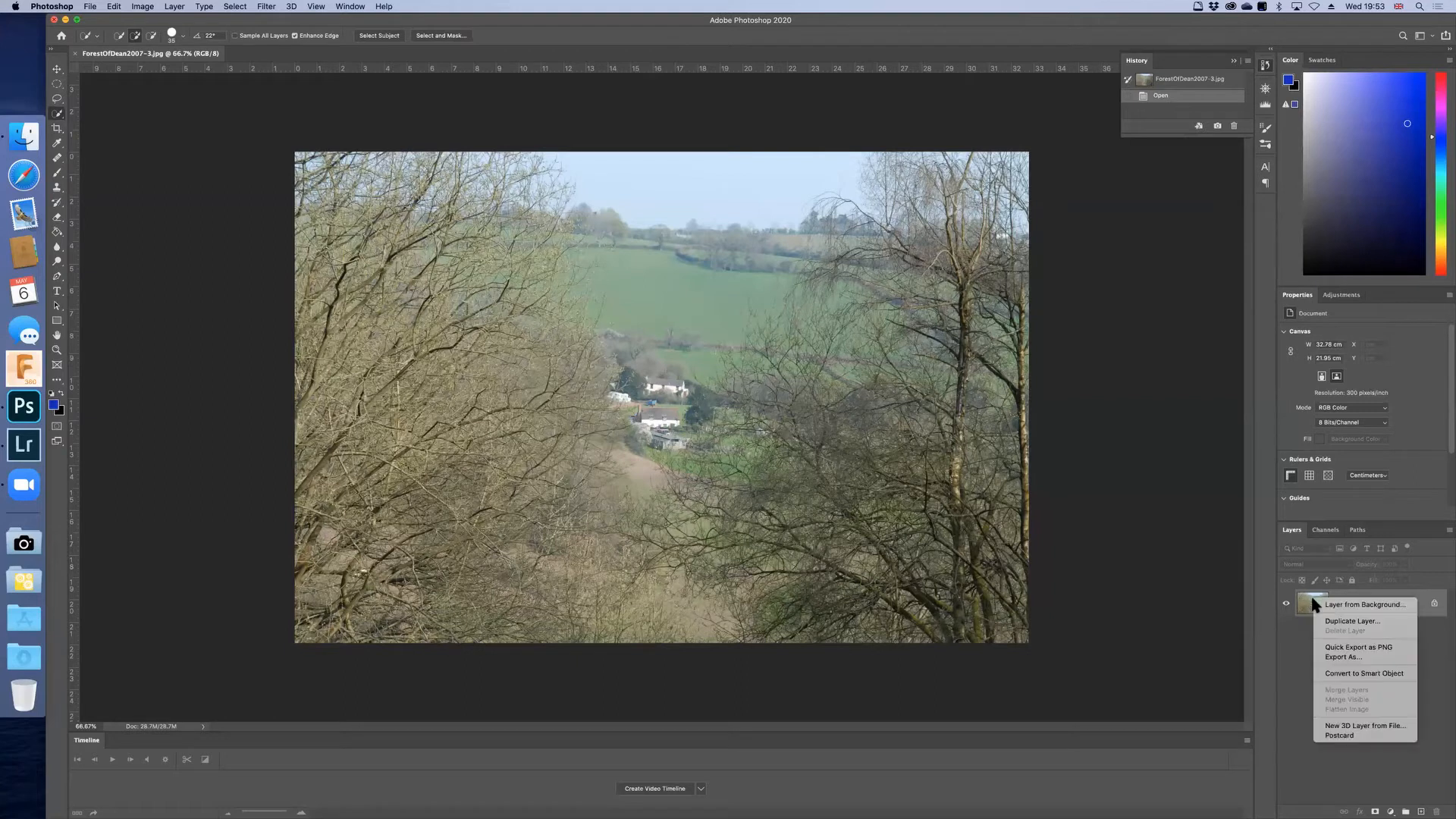
left_click(1294, 643)
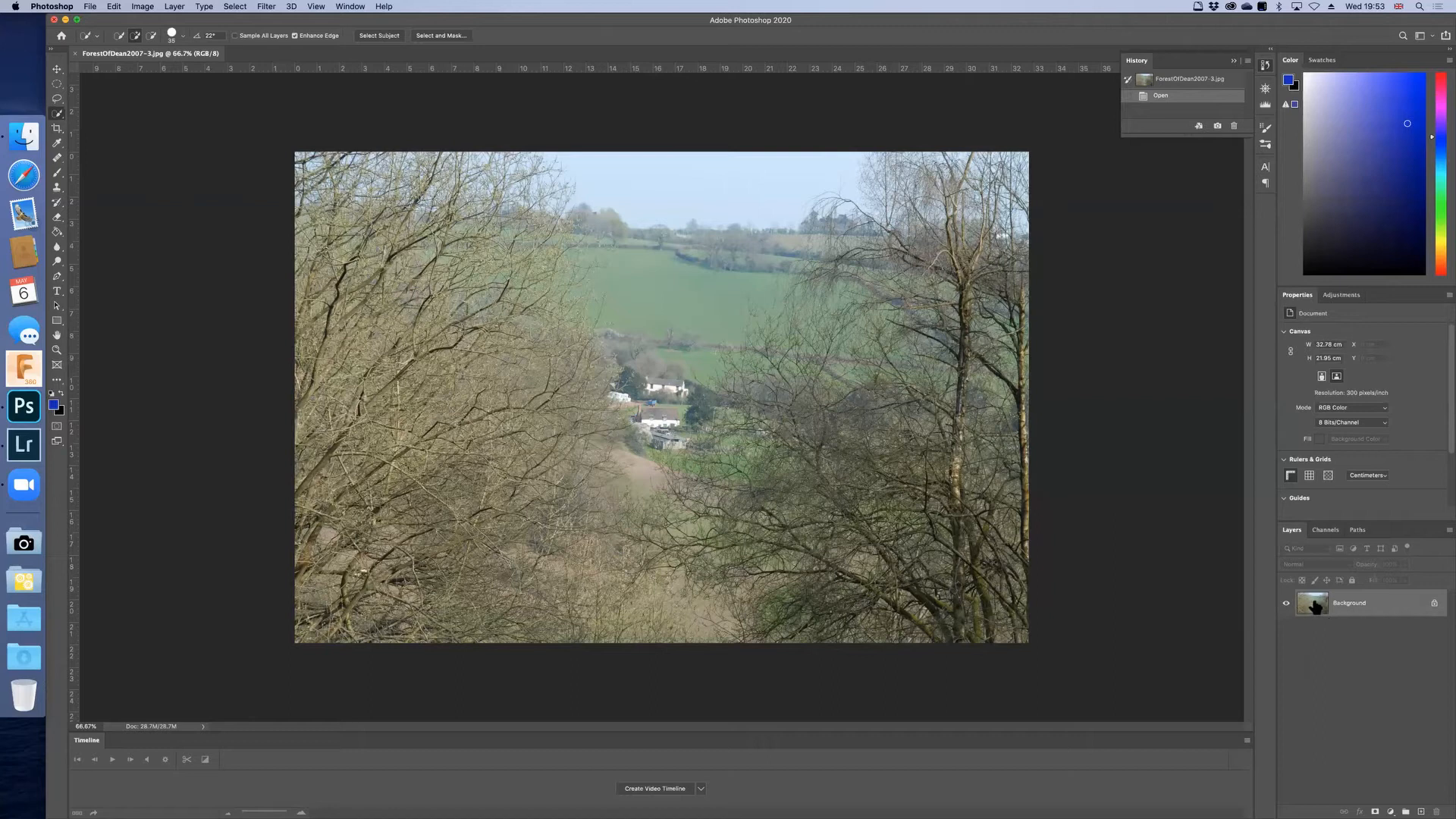
right_click(1314, 604)
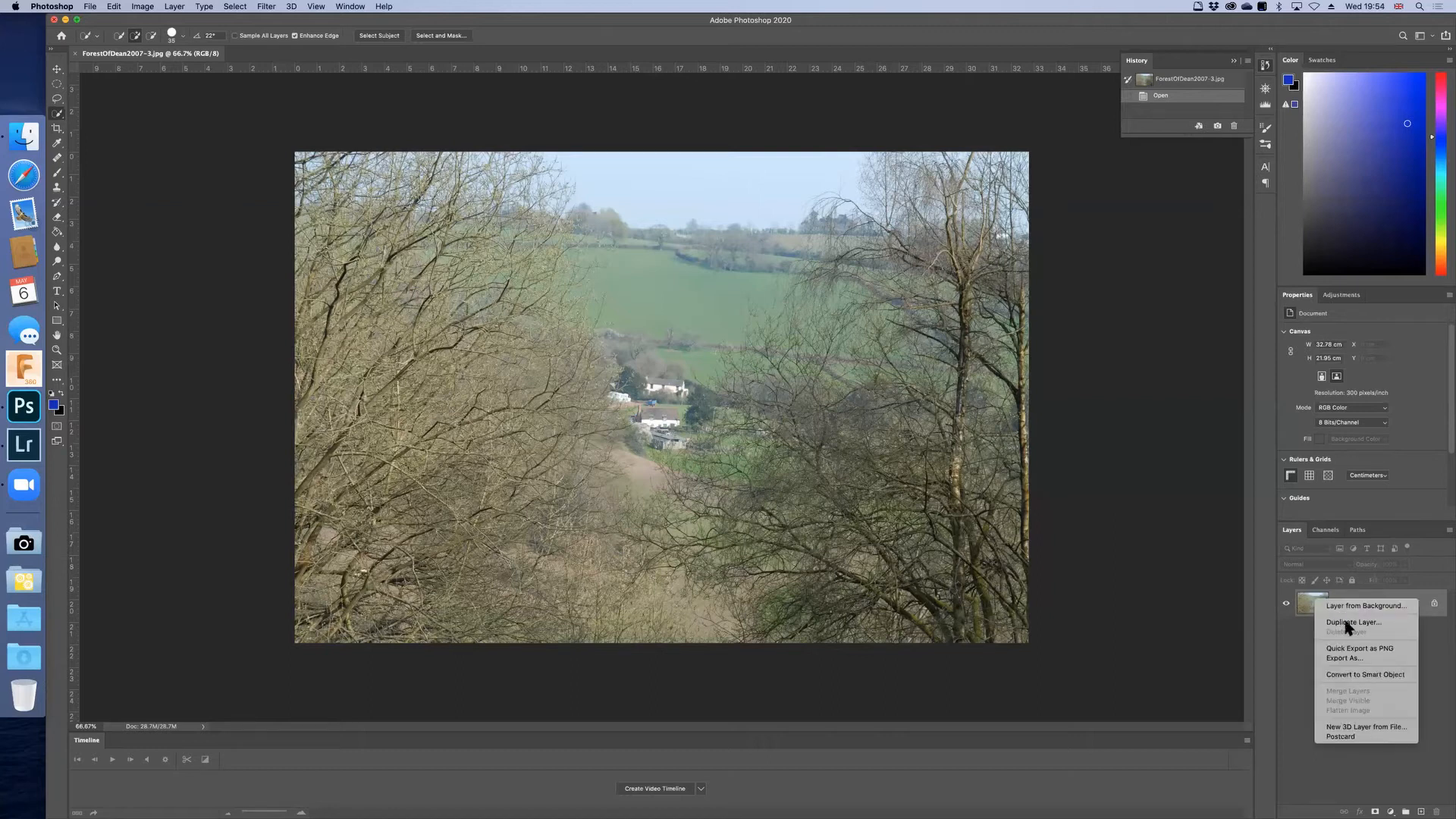
left_click(1347, 622)
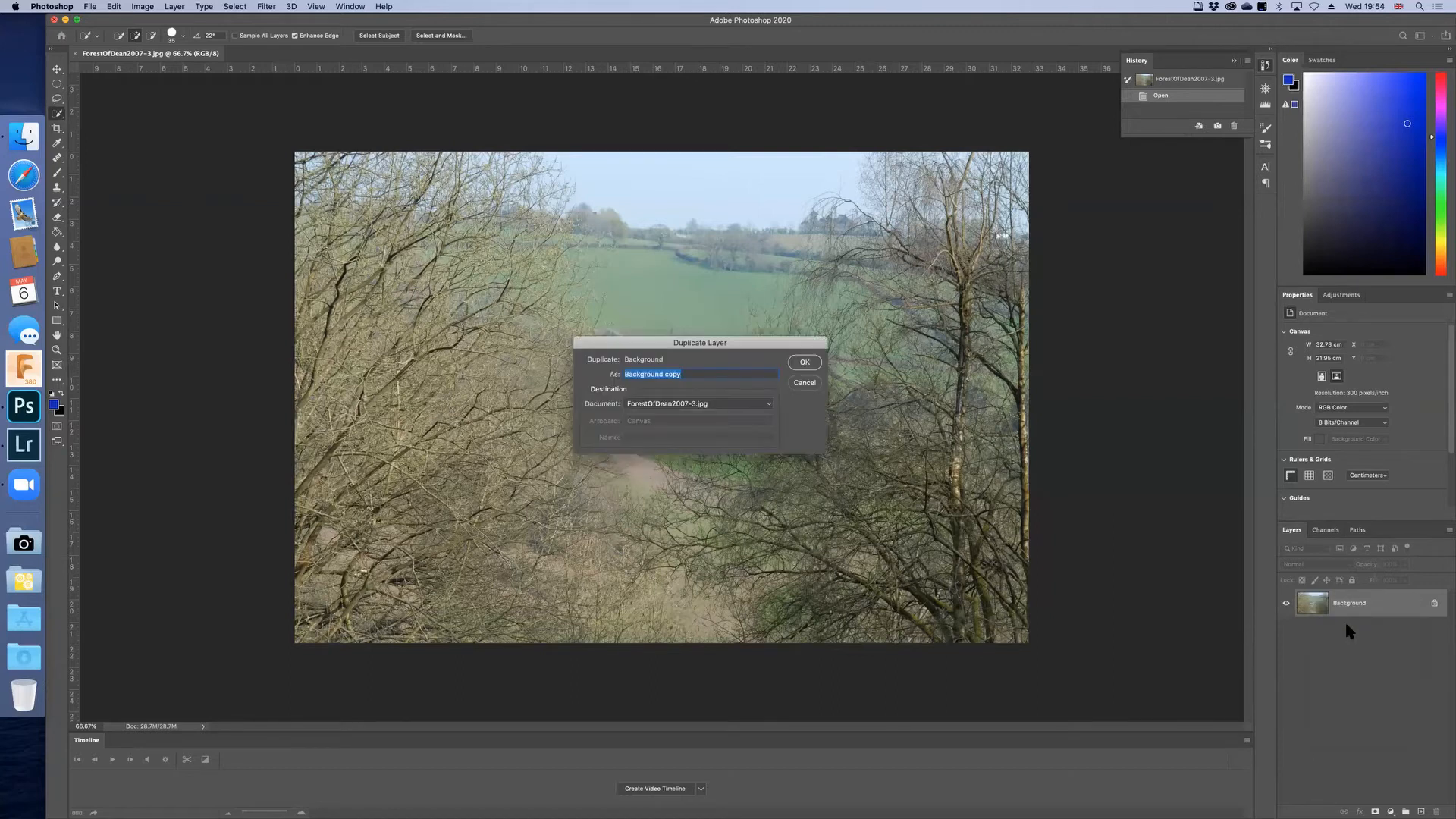
left_click(805, 362)
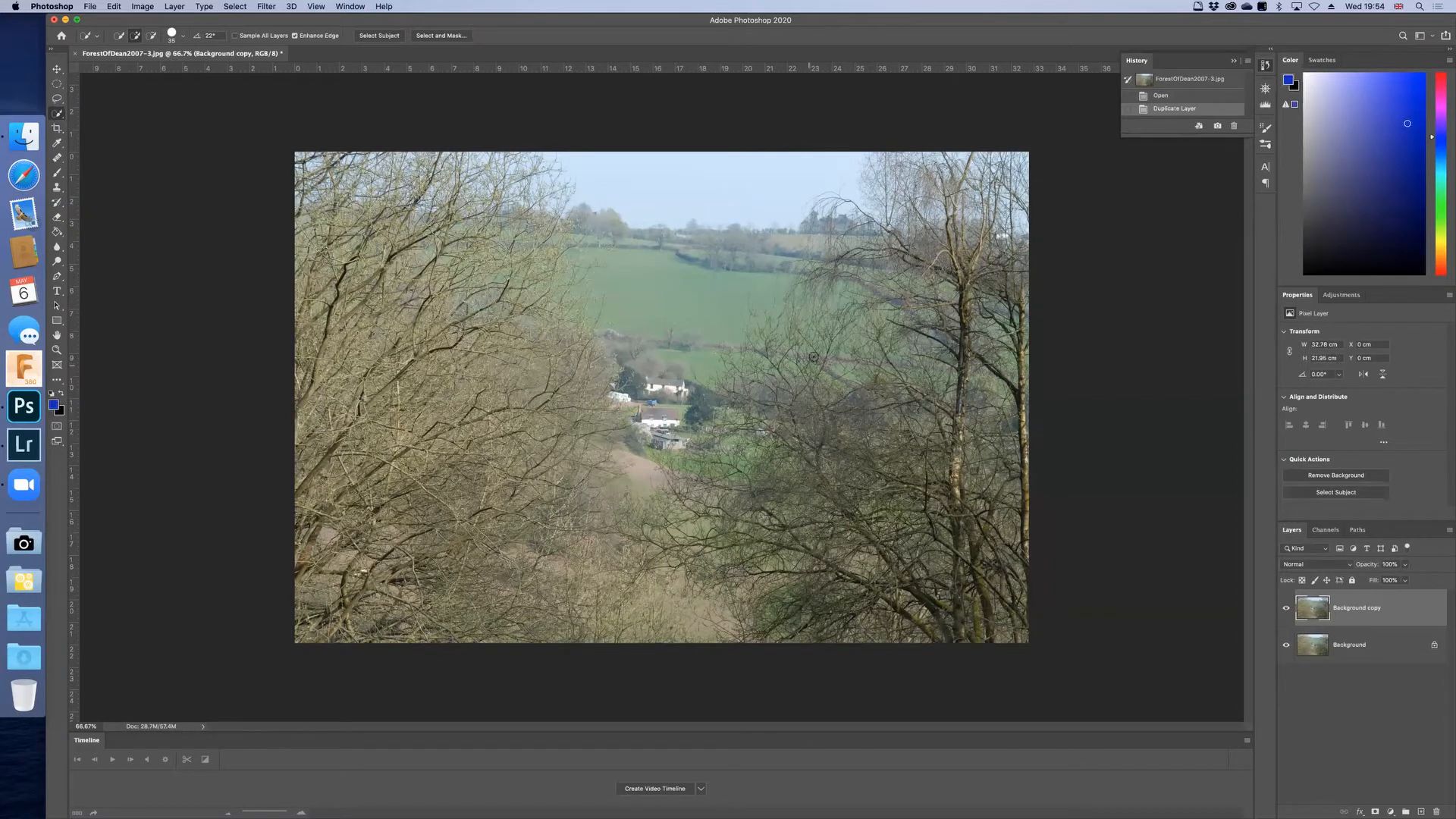
Step: Toggle the Background copy layer's visibility to compare it with the original, leaving the copy hidden
left_click(1286, 612)
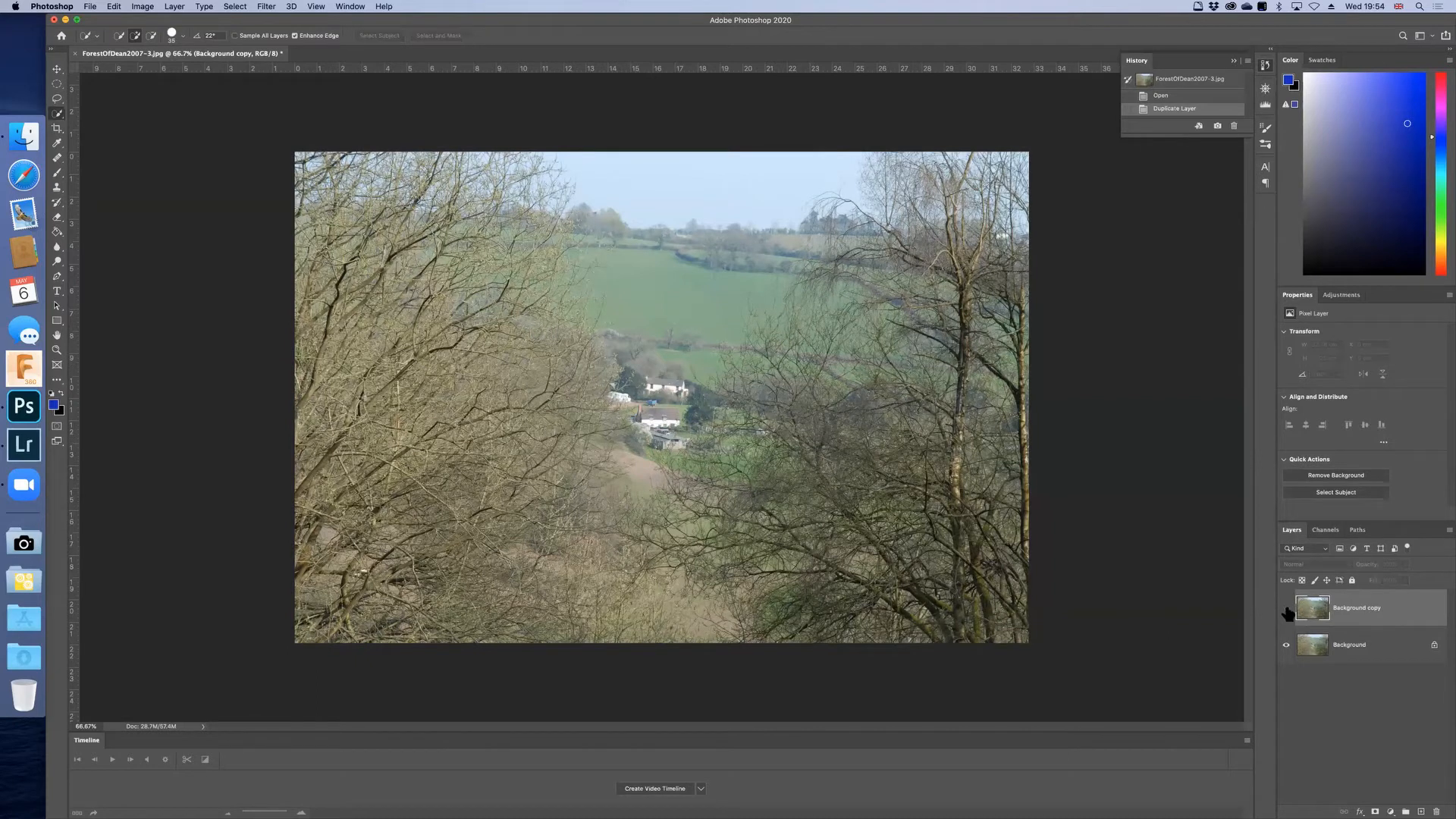
left_click(1287, 611)
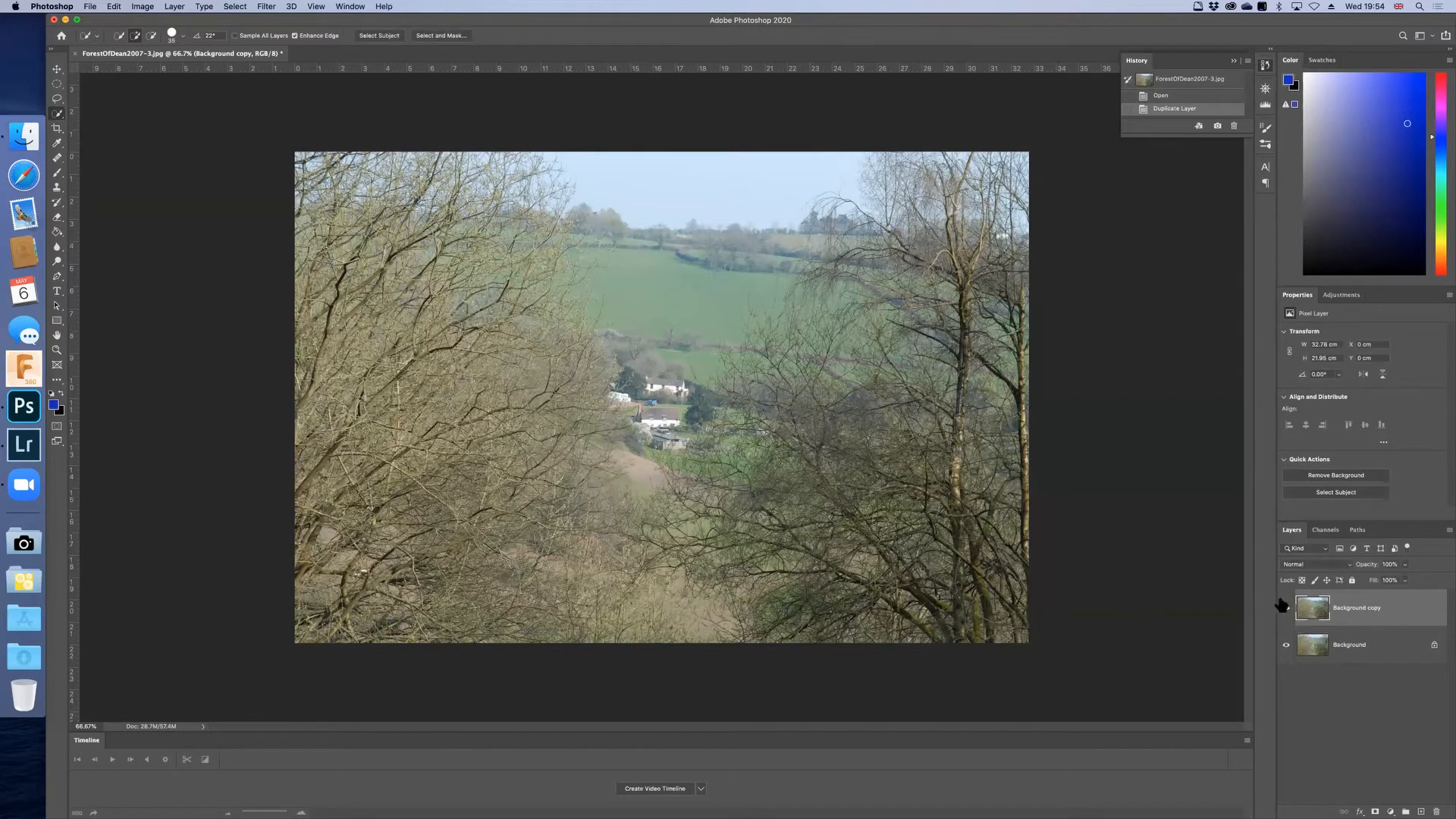
left_click(1287, 611)
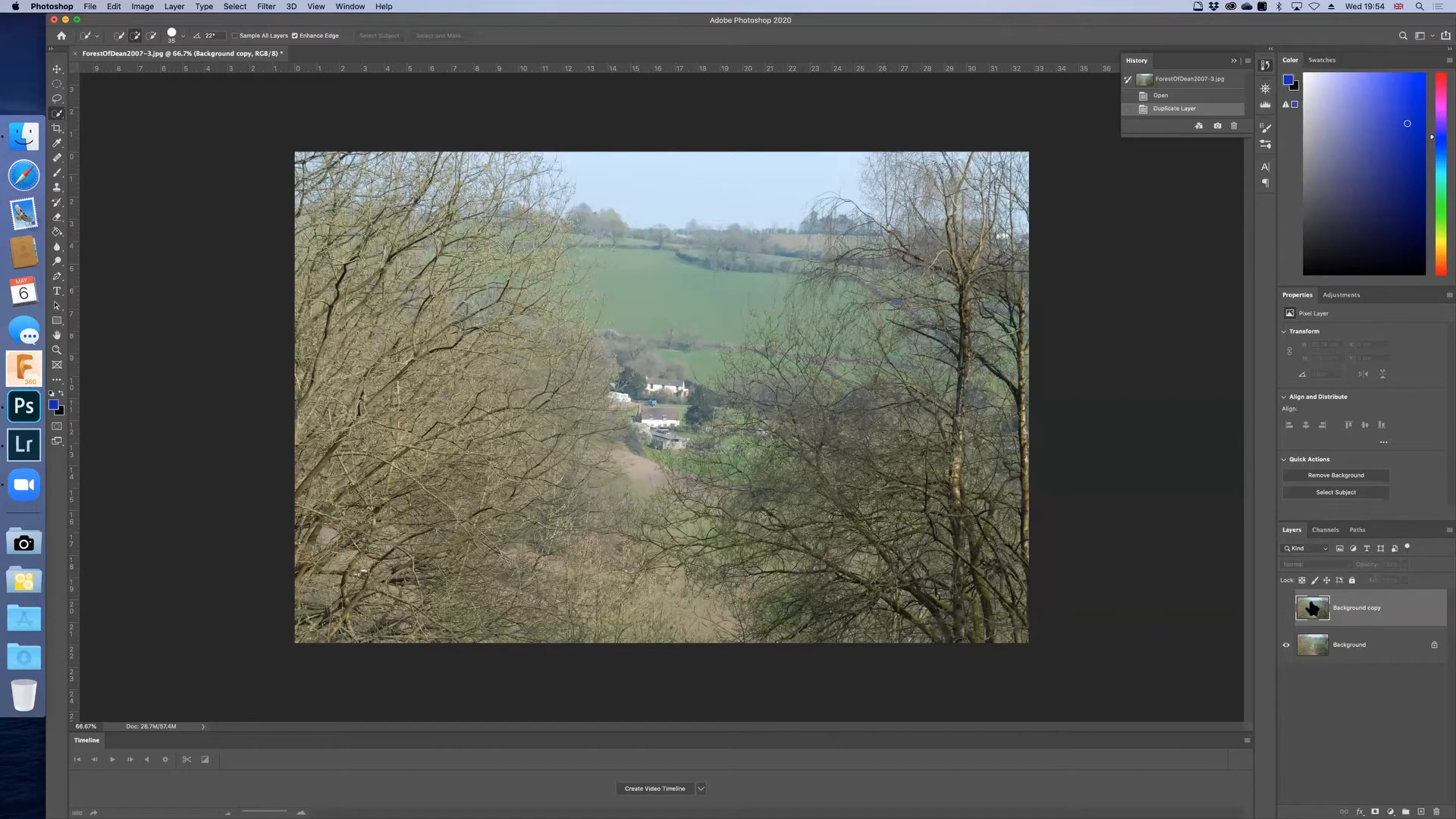
Step: Add an Exposure adjustment layer directly above the Background layer and set its exposure to -0.5
left_click(1342, 648)
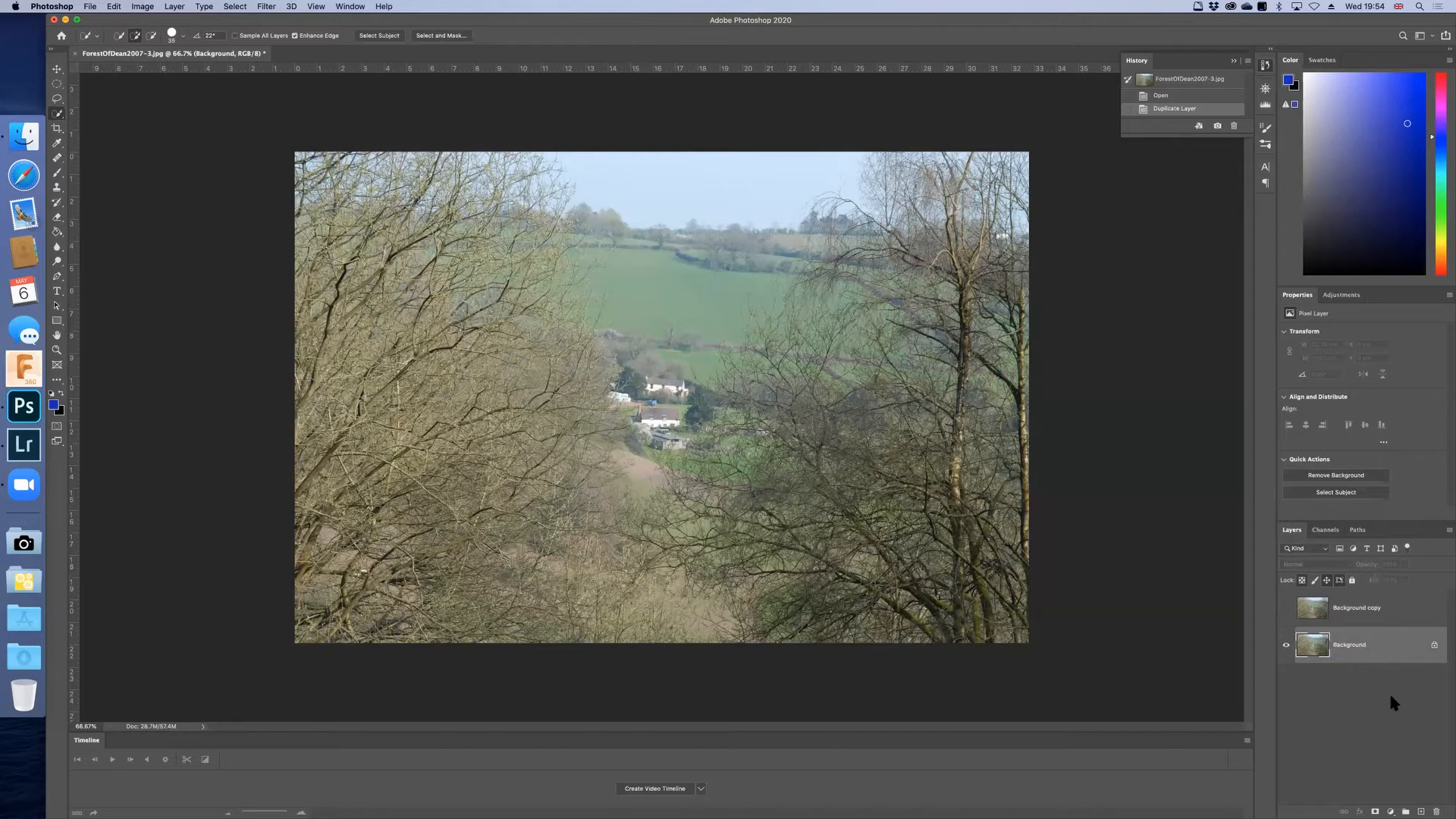
left_click(1387, 809)
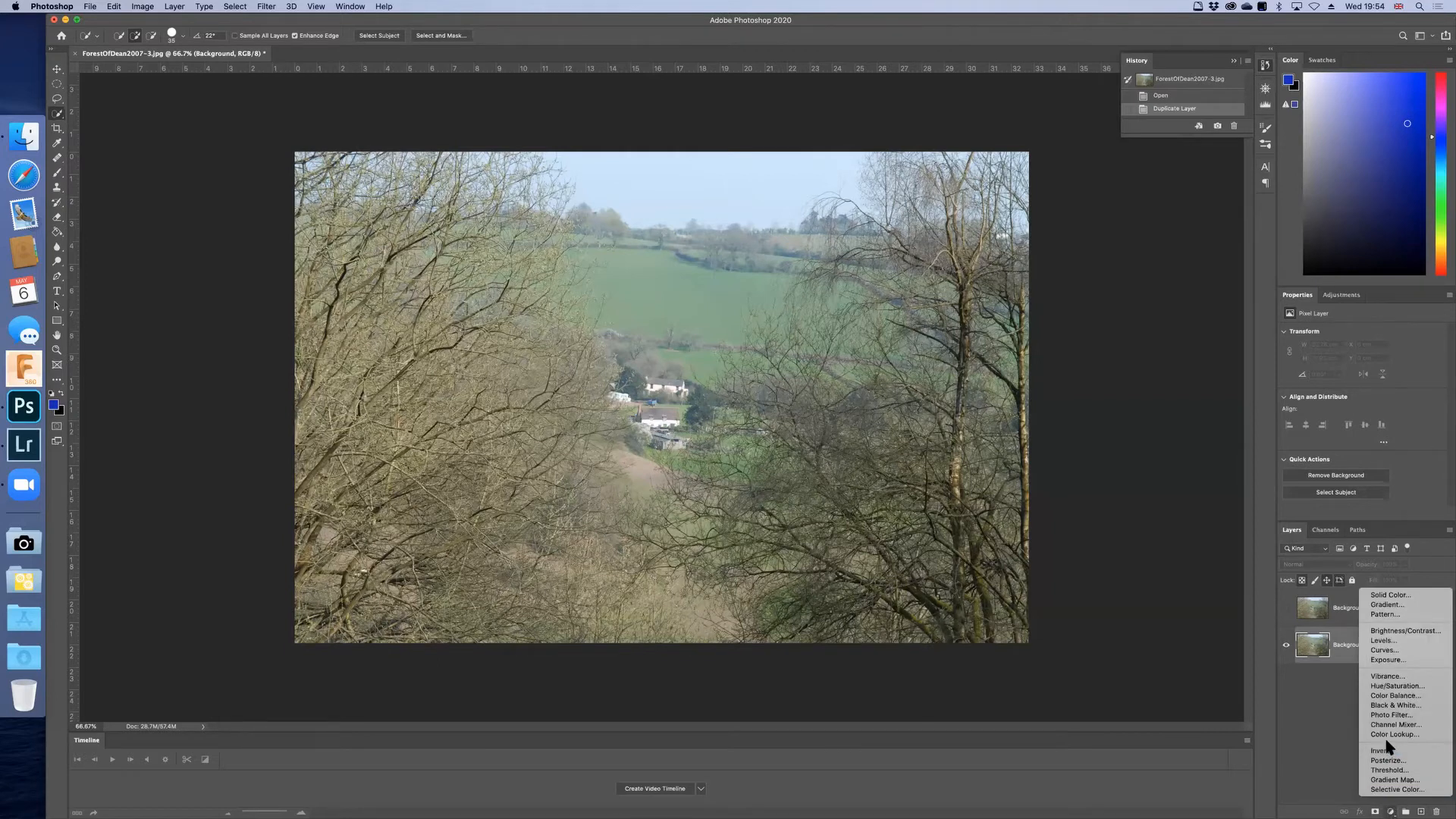
left_click(1388, 660)
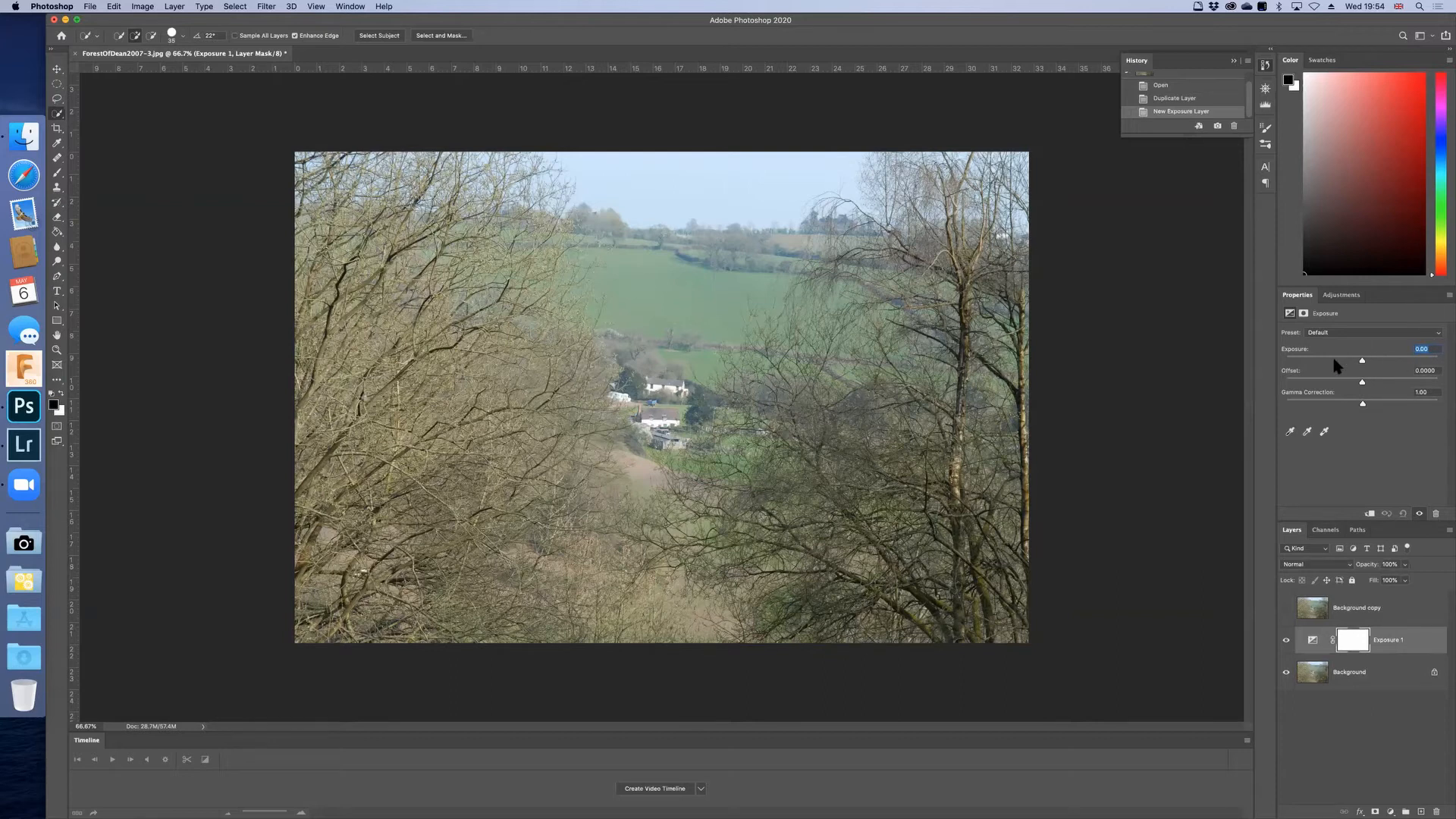
type("-0.5")
key("Return")
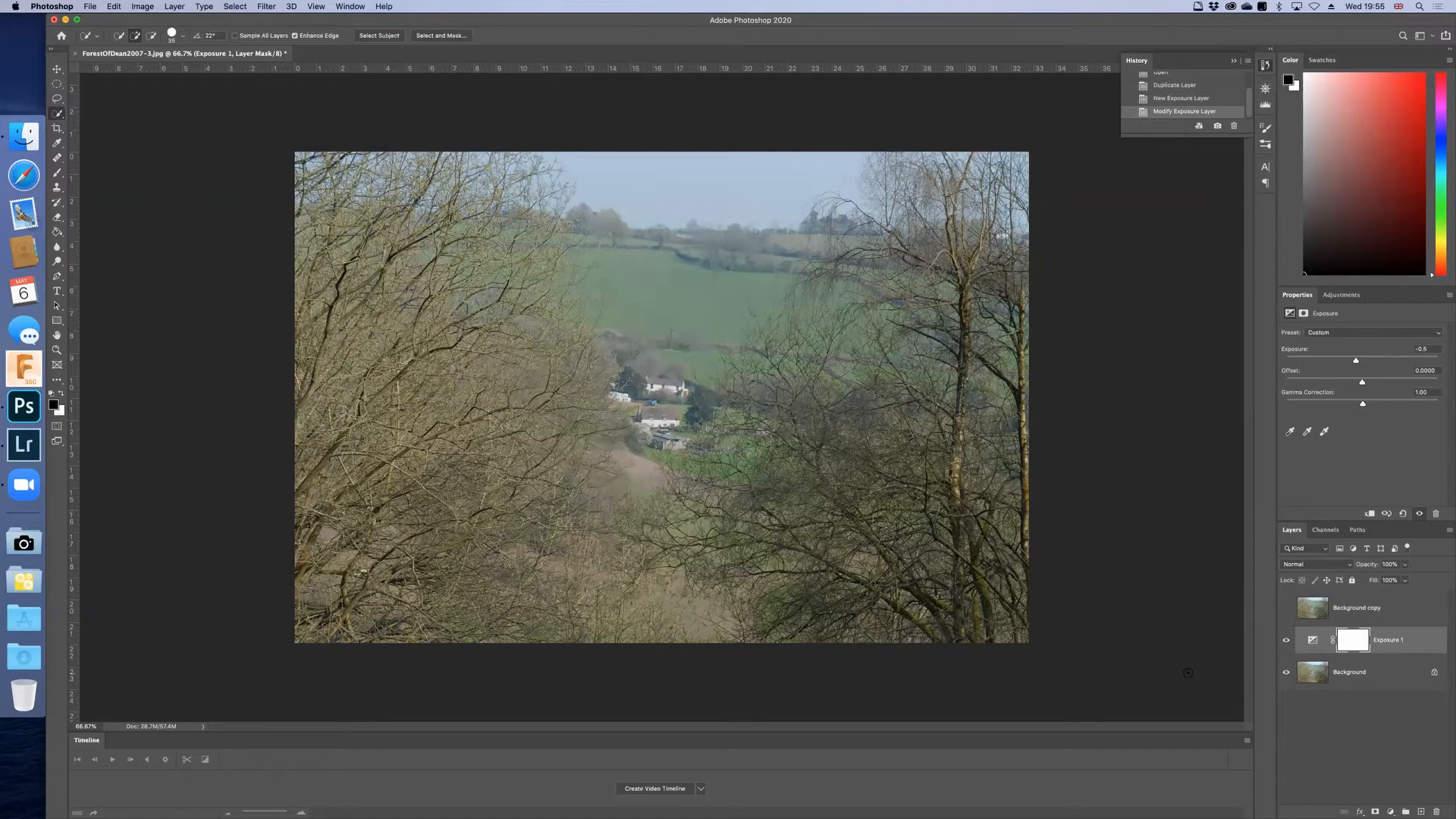
Step: Compare the photo with the Exposure adjustment layer off and on, leaving the adjustment visible
left_click(1286, 641)
left_click(1287, 641)
left_click(1286, 641)
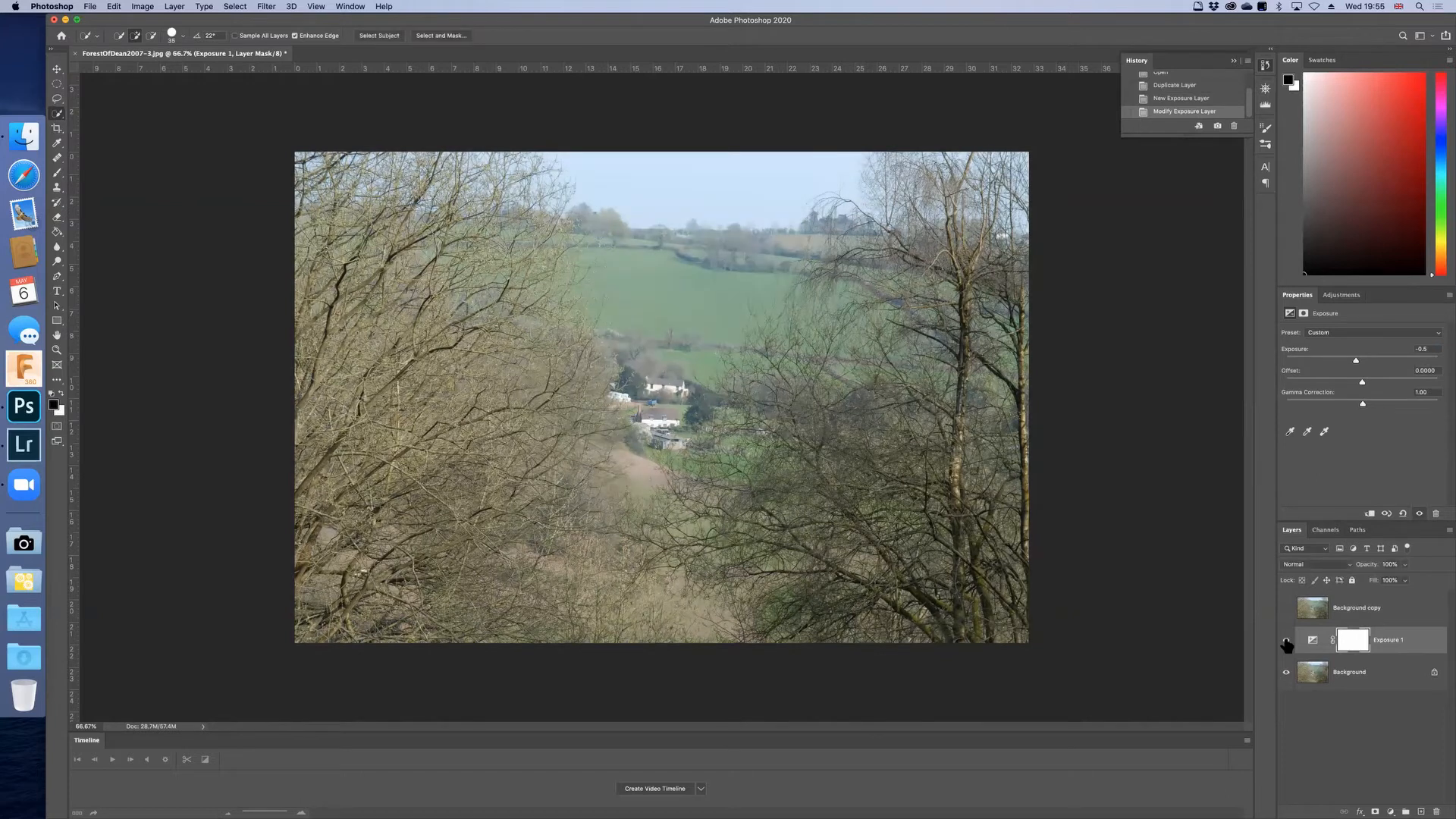
left_click(1286, 641)
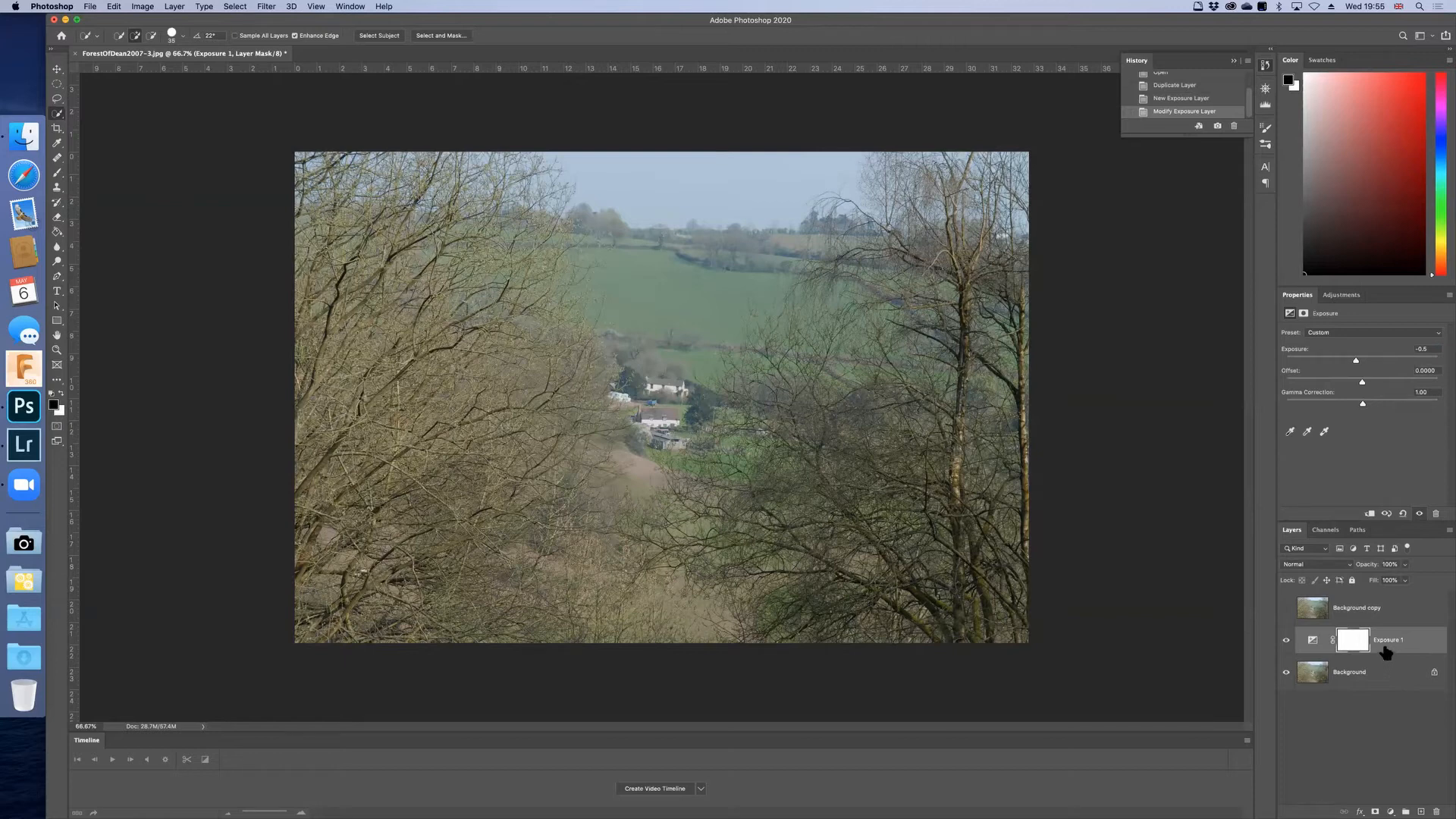
Step: Select the Background copy layer and compare its unedited image with the darkened version, leaving the copy visible
left_click(1393, 612)
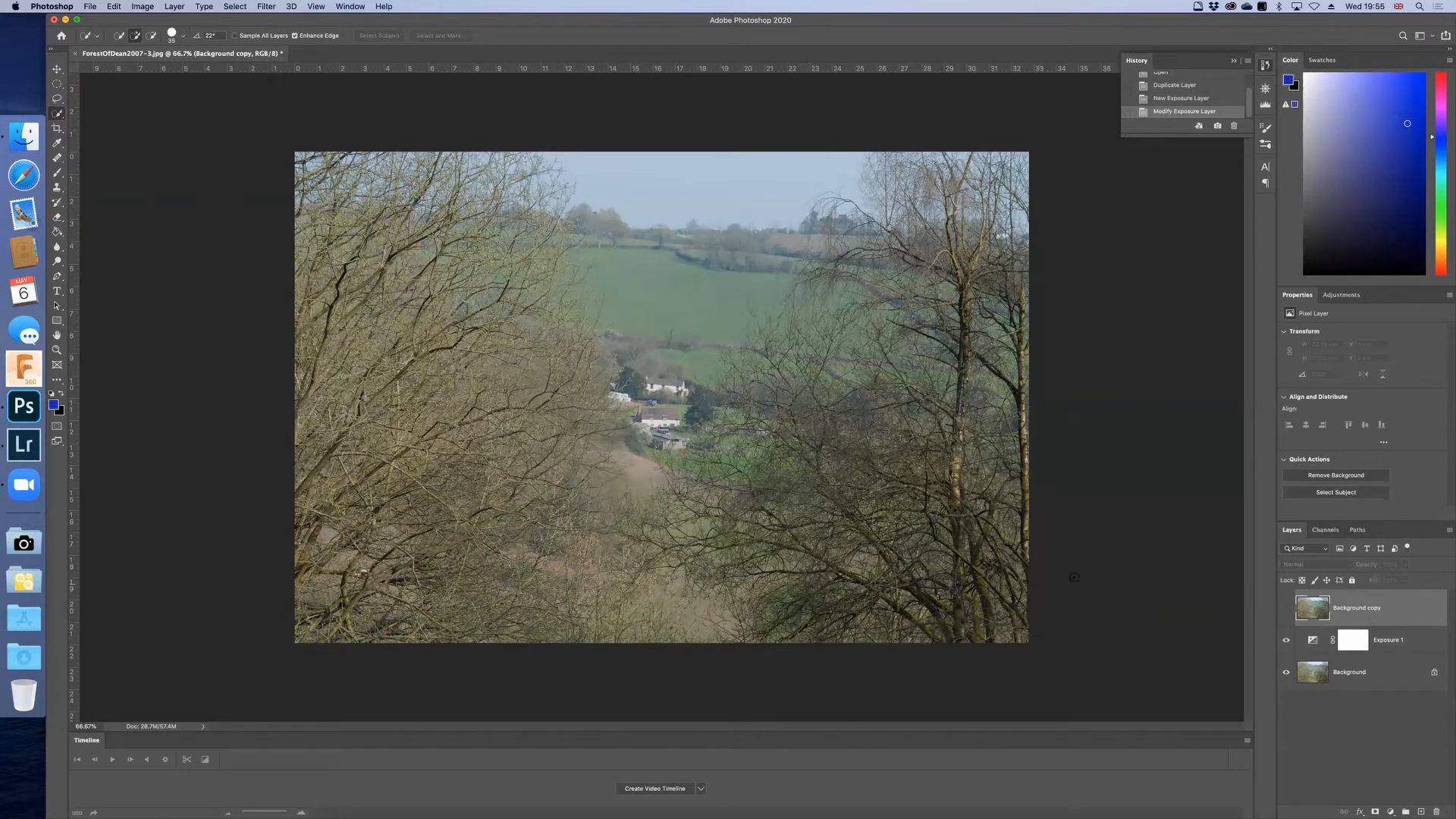
left_click(1286, 610)
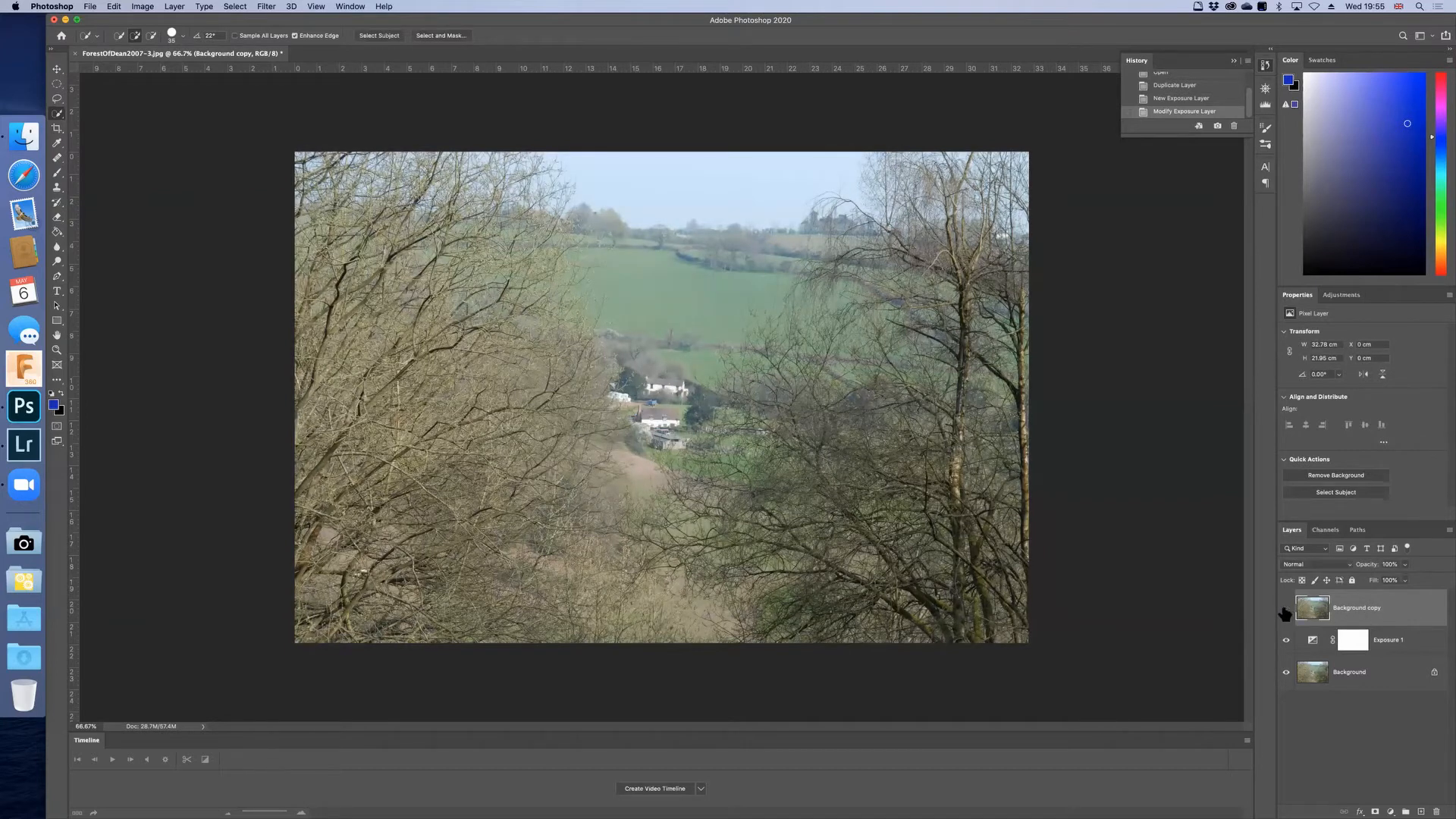
left_click(1286, 610)
left_click(1286, 611)
left_click(1286, 610)
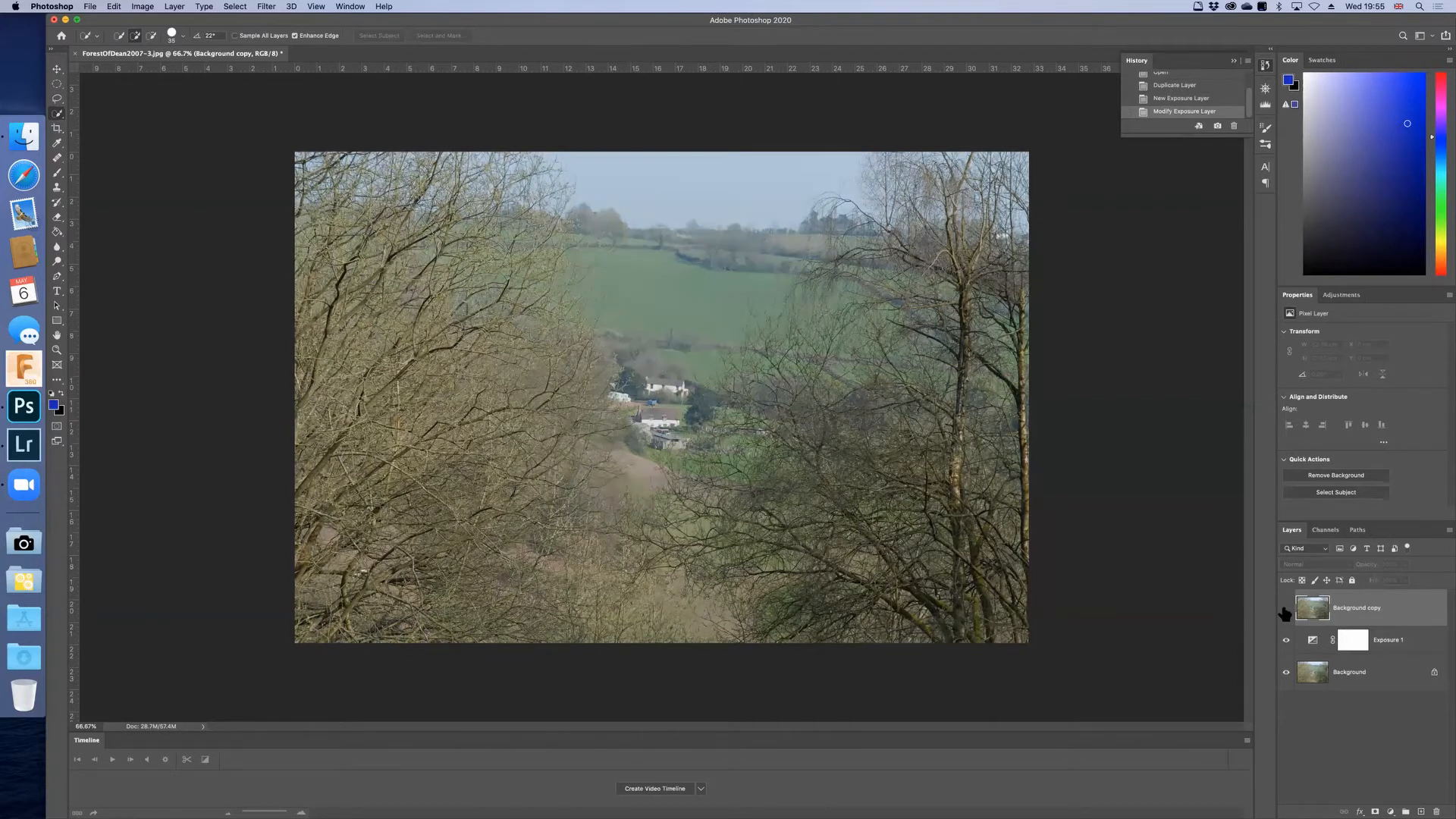
left_click(1286, 610)
left_click(1286, 610)
left_click(1286, 610)
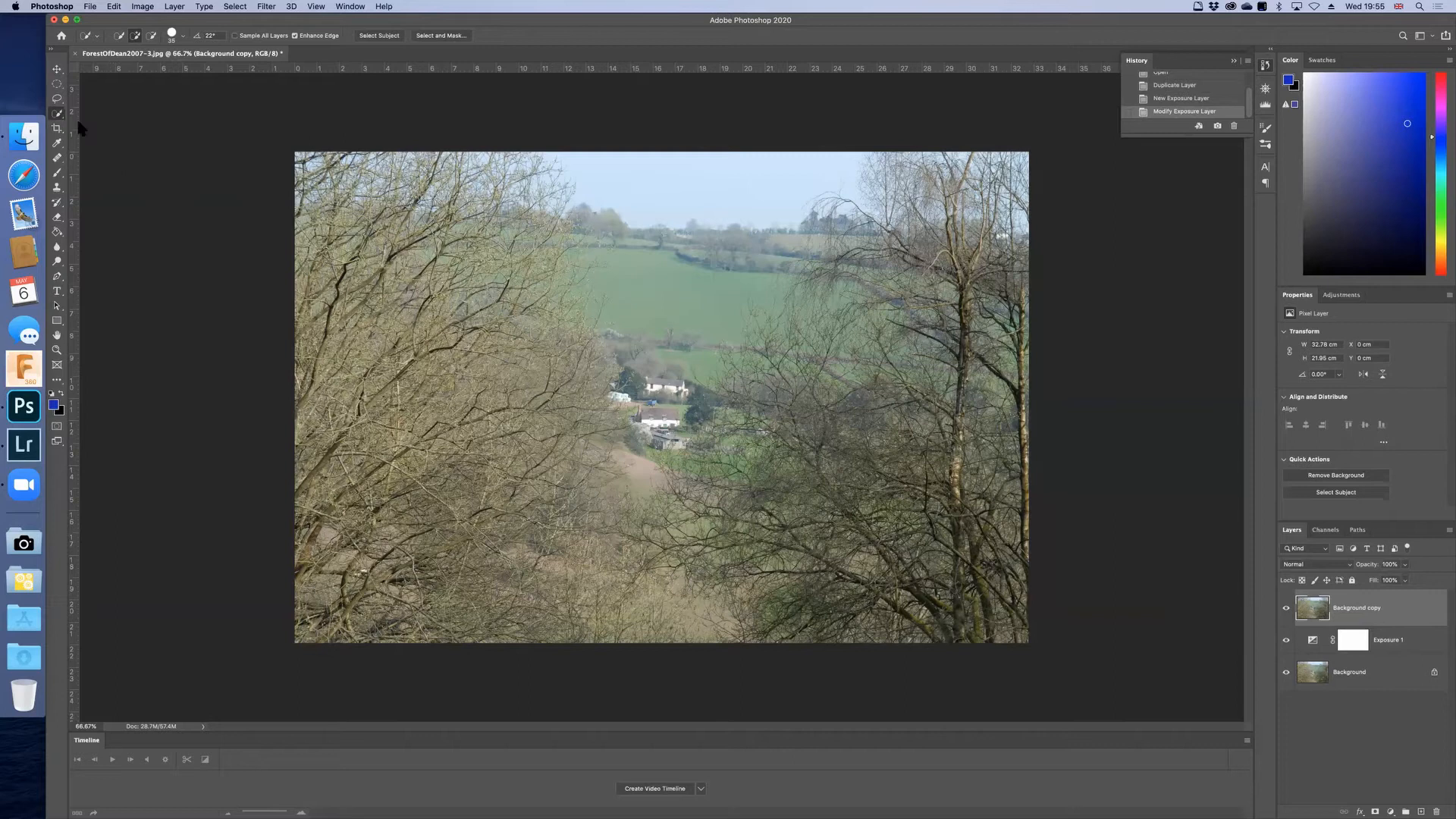
Step: Select the white houses in the valley with a 20 px feathered ellipse and make the selection the Background copy's layer mask
left_click(57, 85)
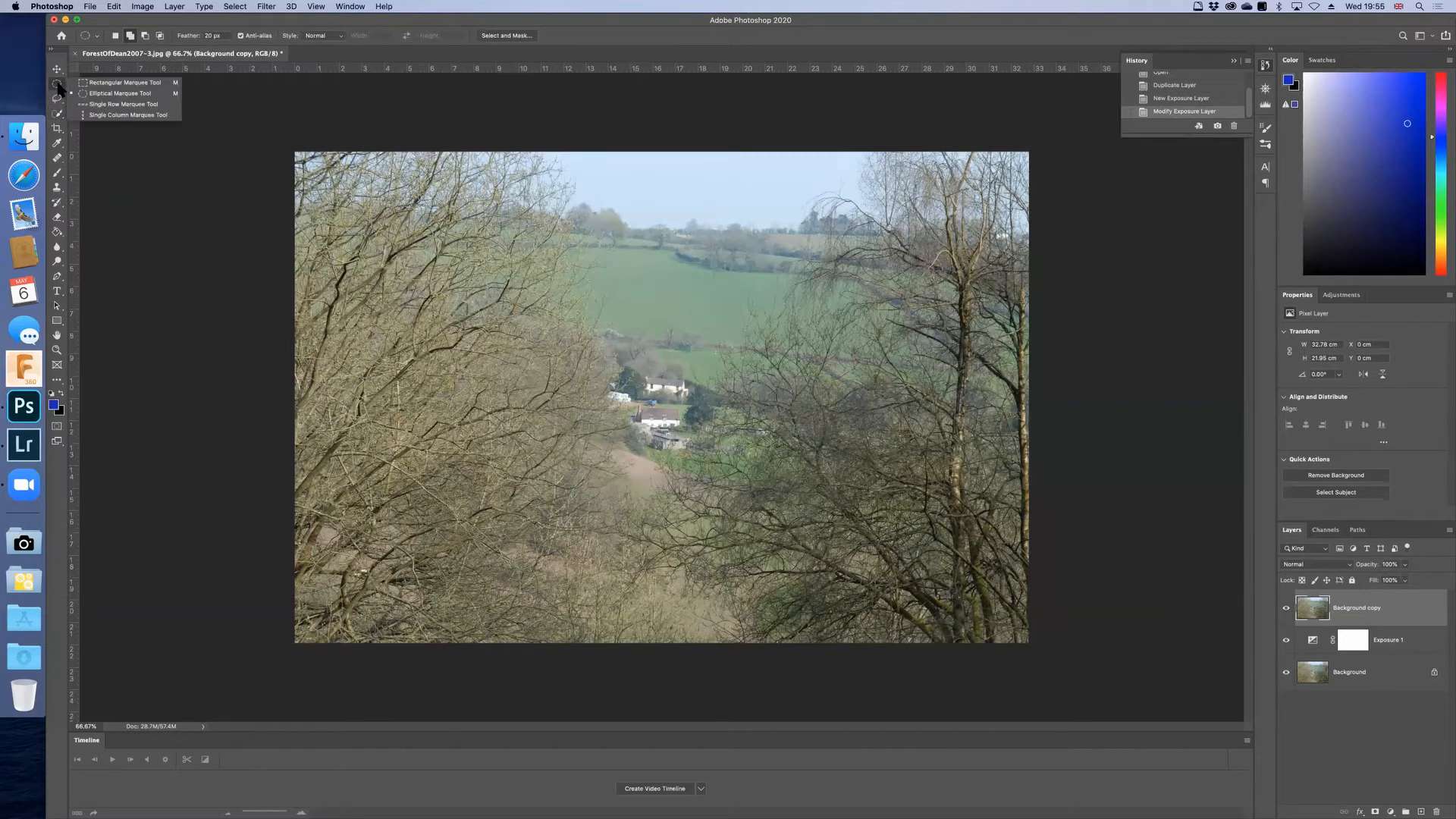
left_click(113, 93)
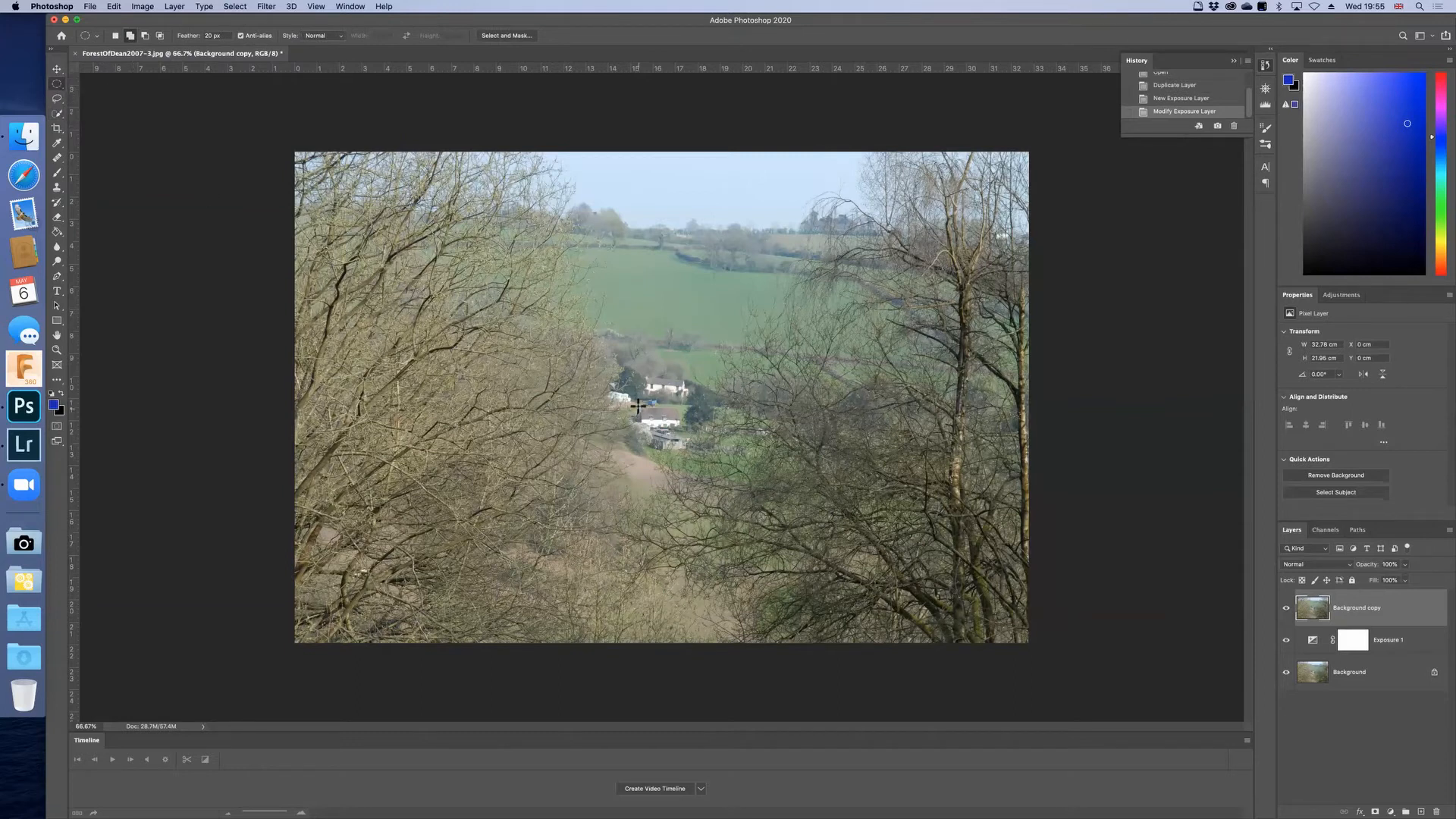
left_click_drag(612, 388, 702, 451)
left_click(1376, 805)
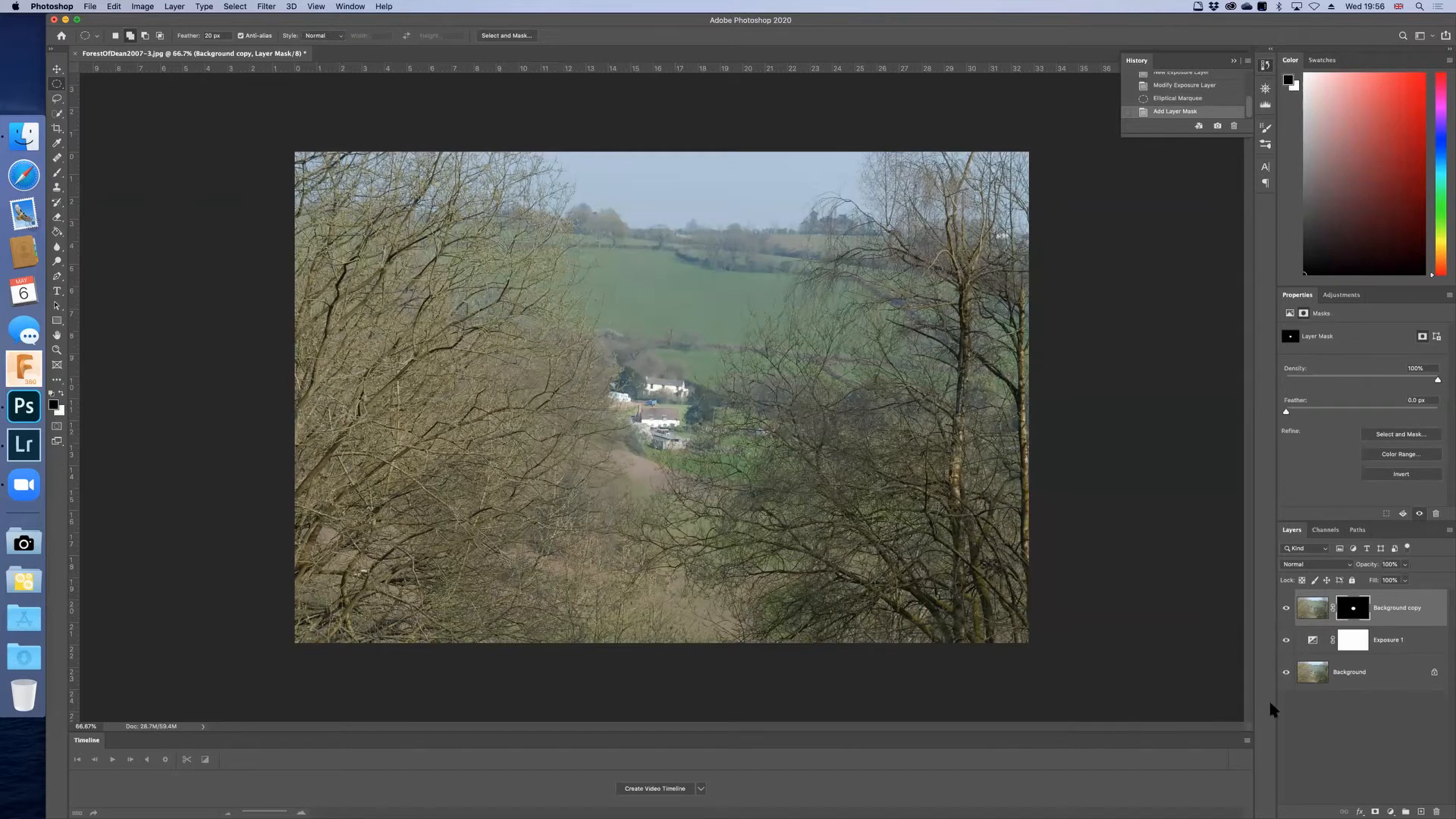
Step: Group the Background copy and Exposure 1 layers and expand the group to show its contents
left_click(1403, 645)
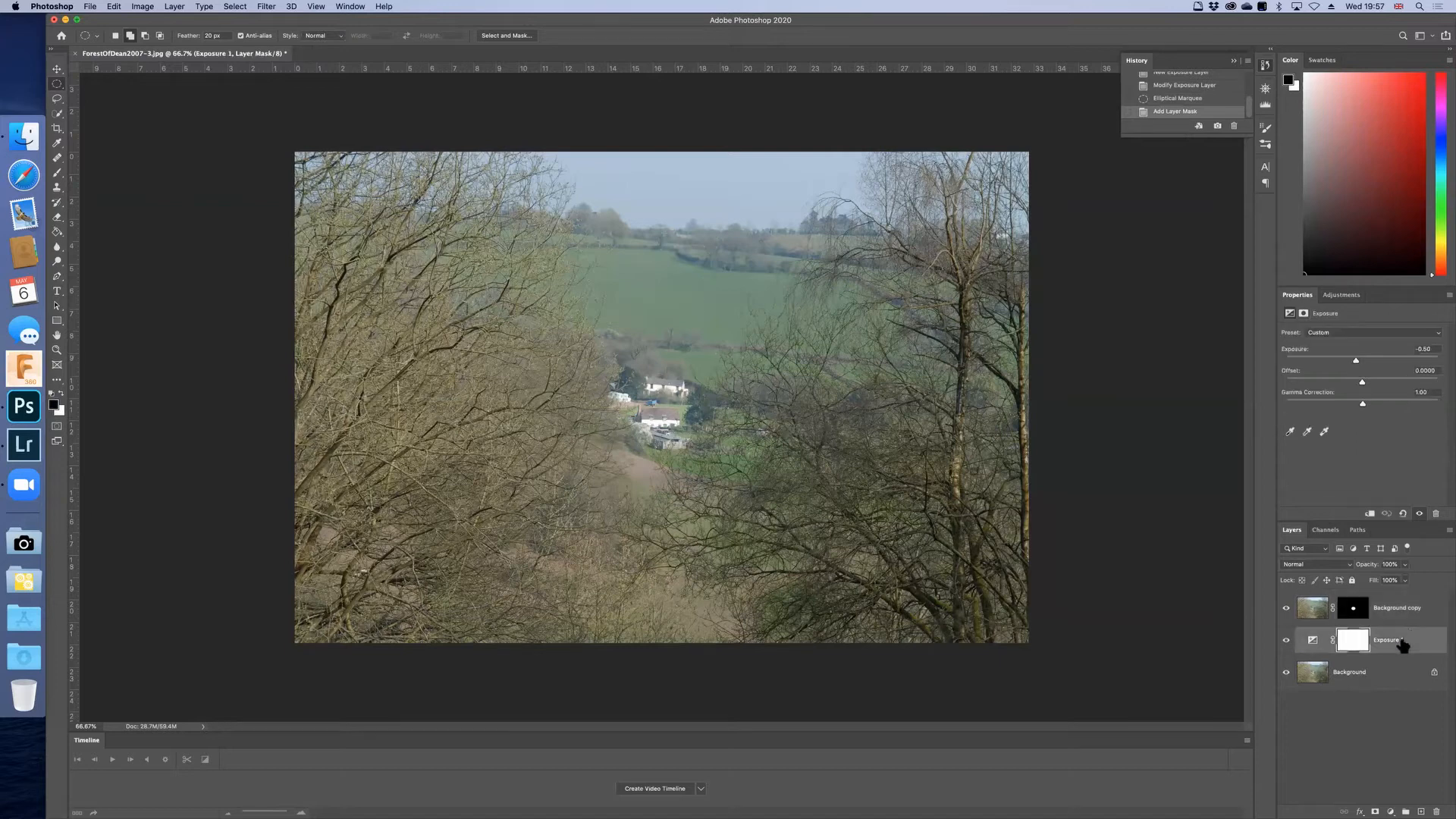
left_click(1410, 620, "shift")
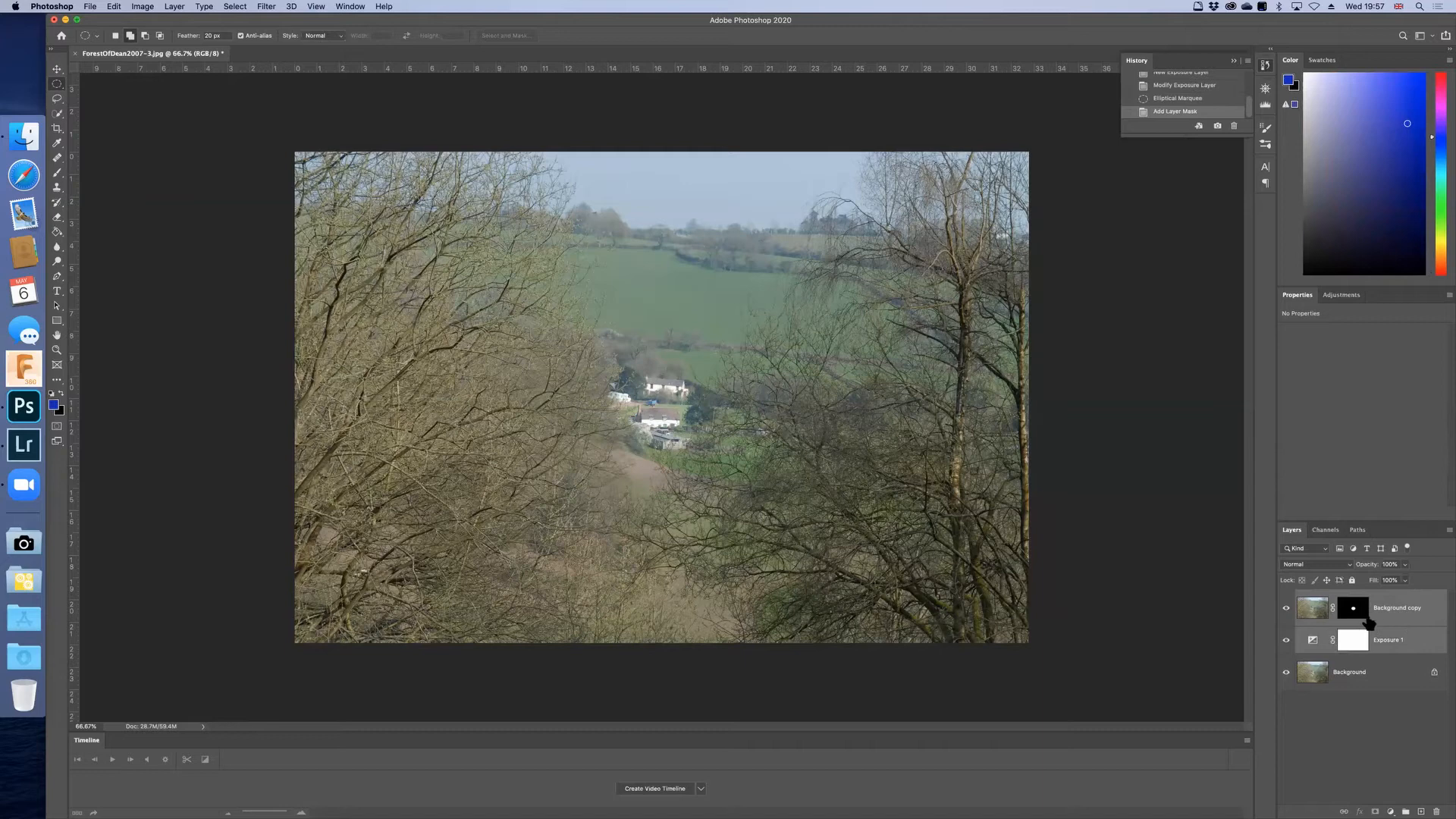
left_click_drag(1314, 612, 1405, 811)
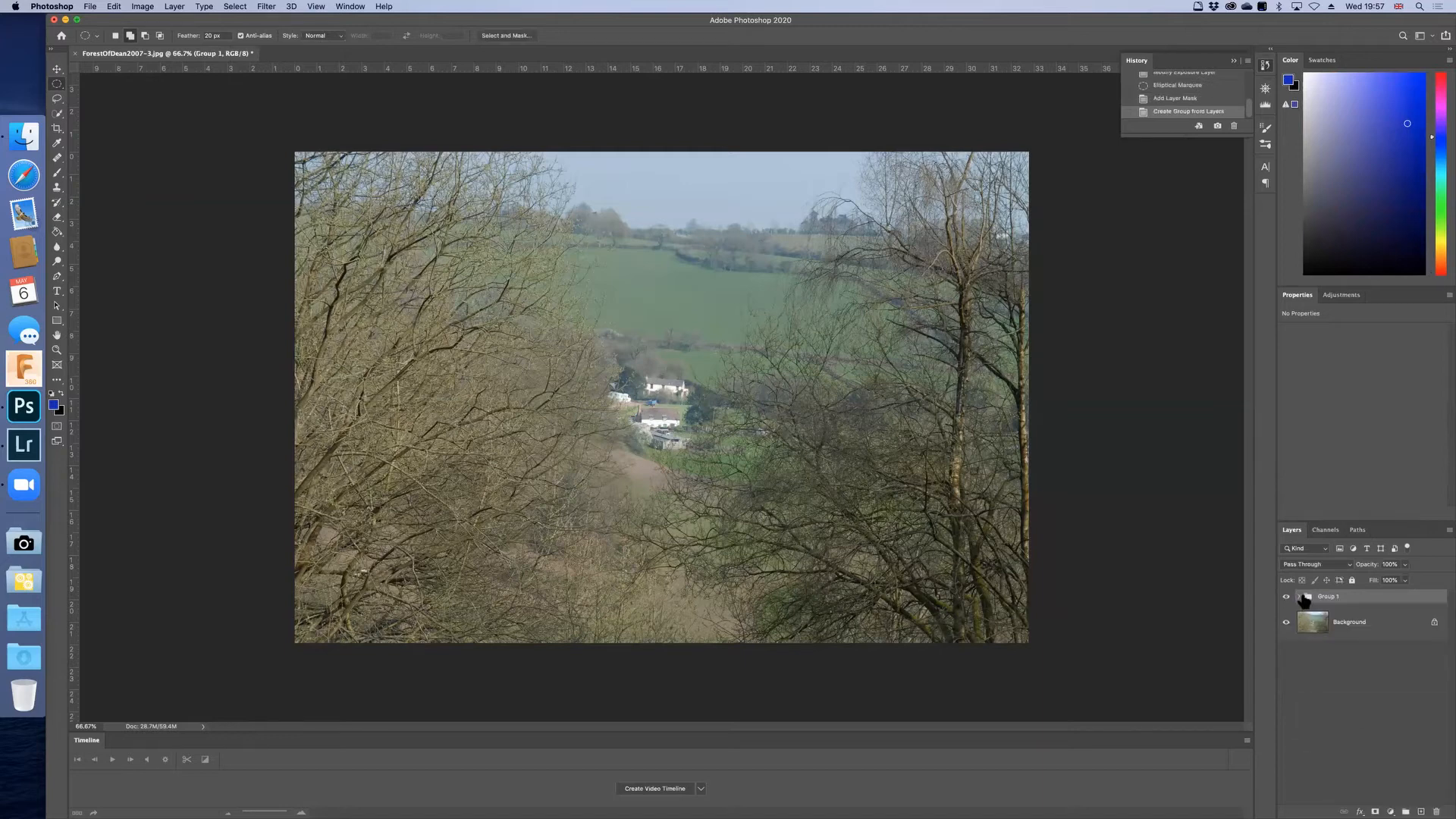
left_click(1299, 597)
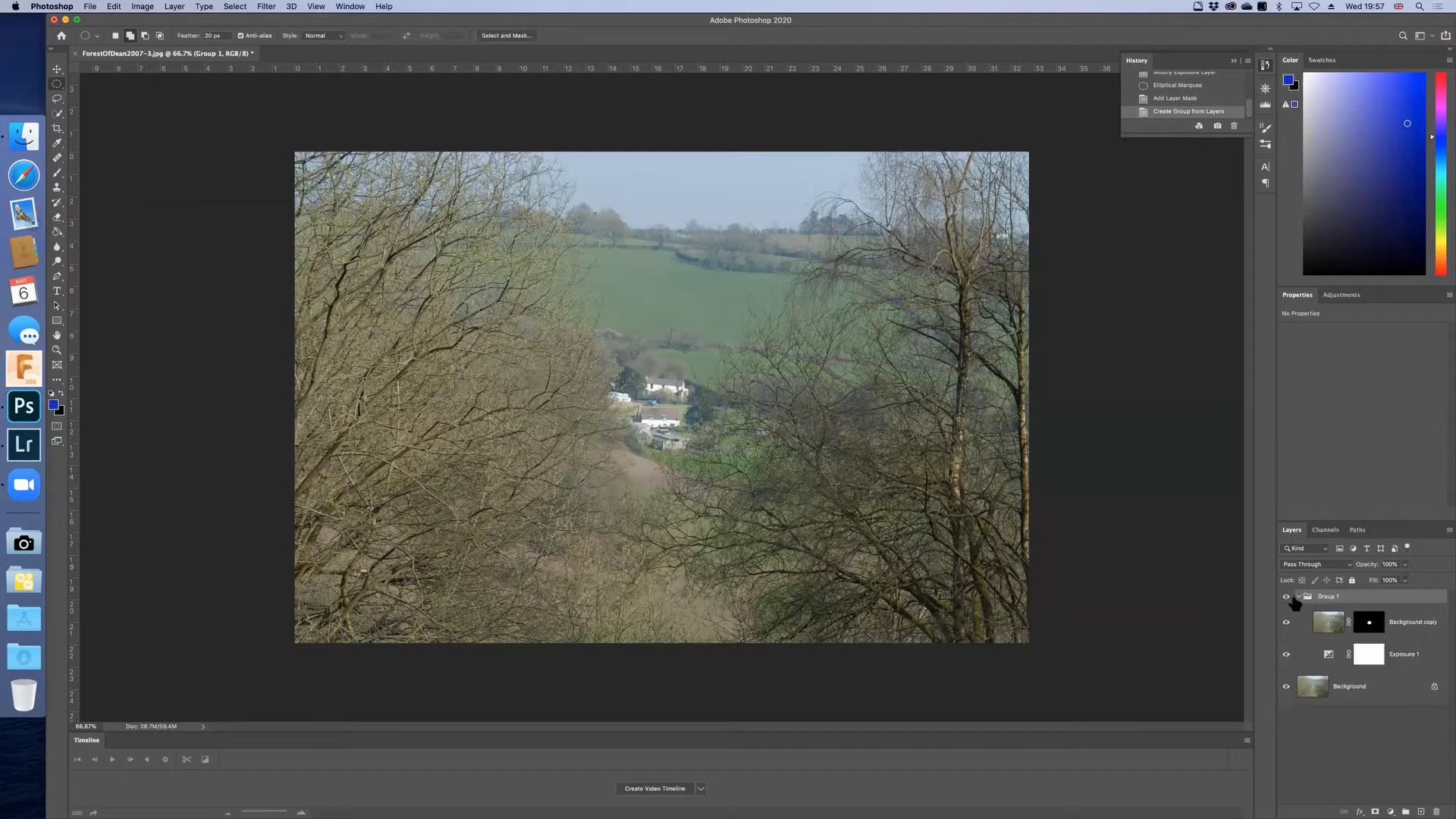
Step: Rename the layer group "My edits" and collapse it
double_click(1327, 597)
type("My edits")
key("Return")
left_click(1298, 597)
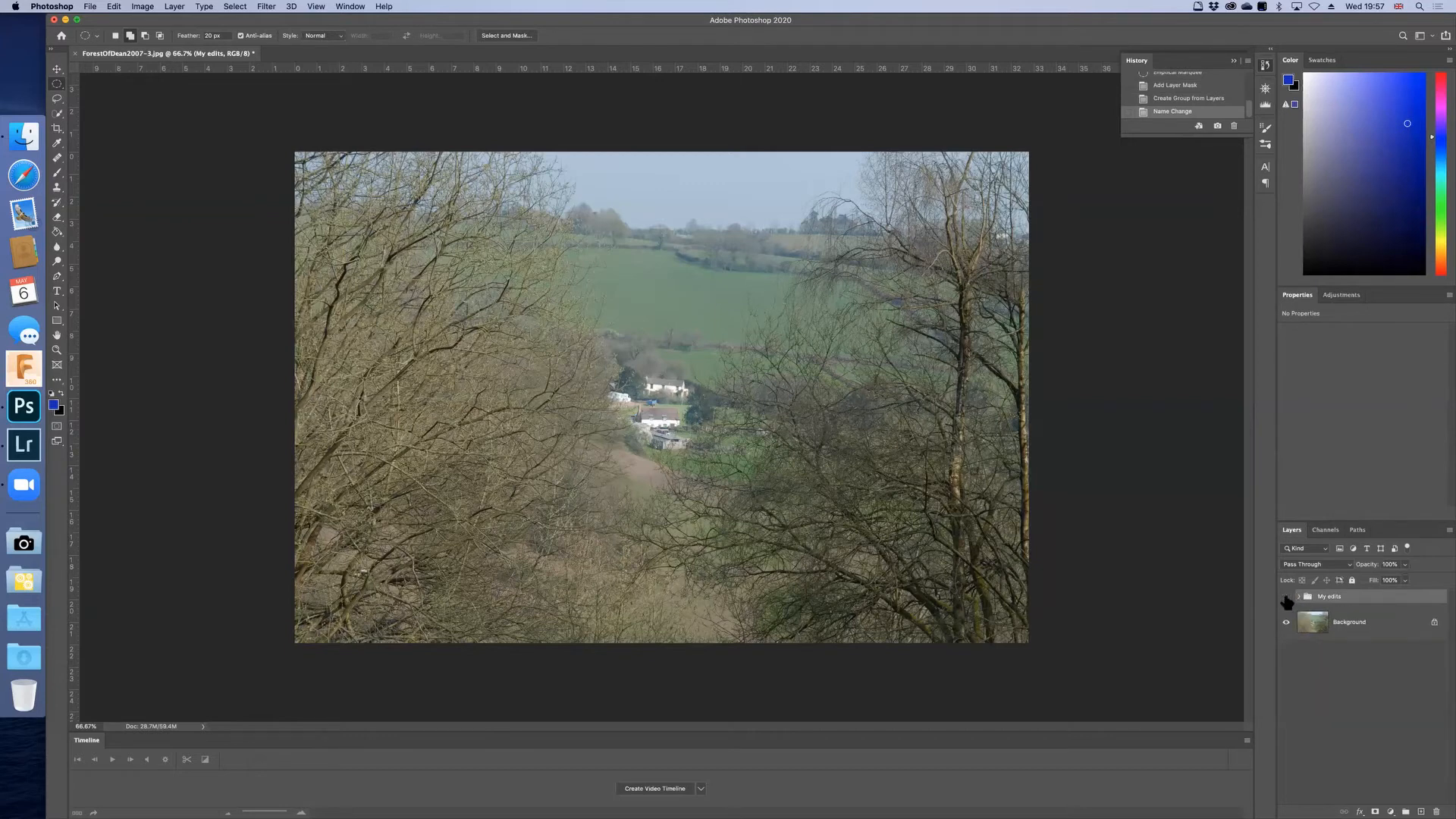
Step: Compare the photo with the whole My edits group off and on, leaving the group visible
left_click(1287, 599)
left_click(1286, 600)
left_click(1287, 599)
left_click(1287, 600)
left_click(1287, 600)
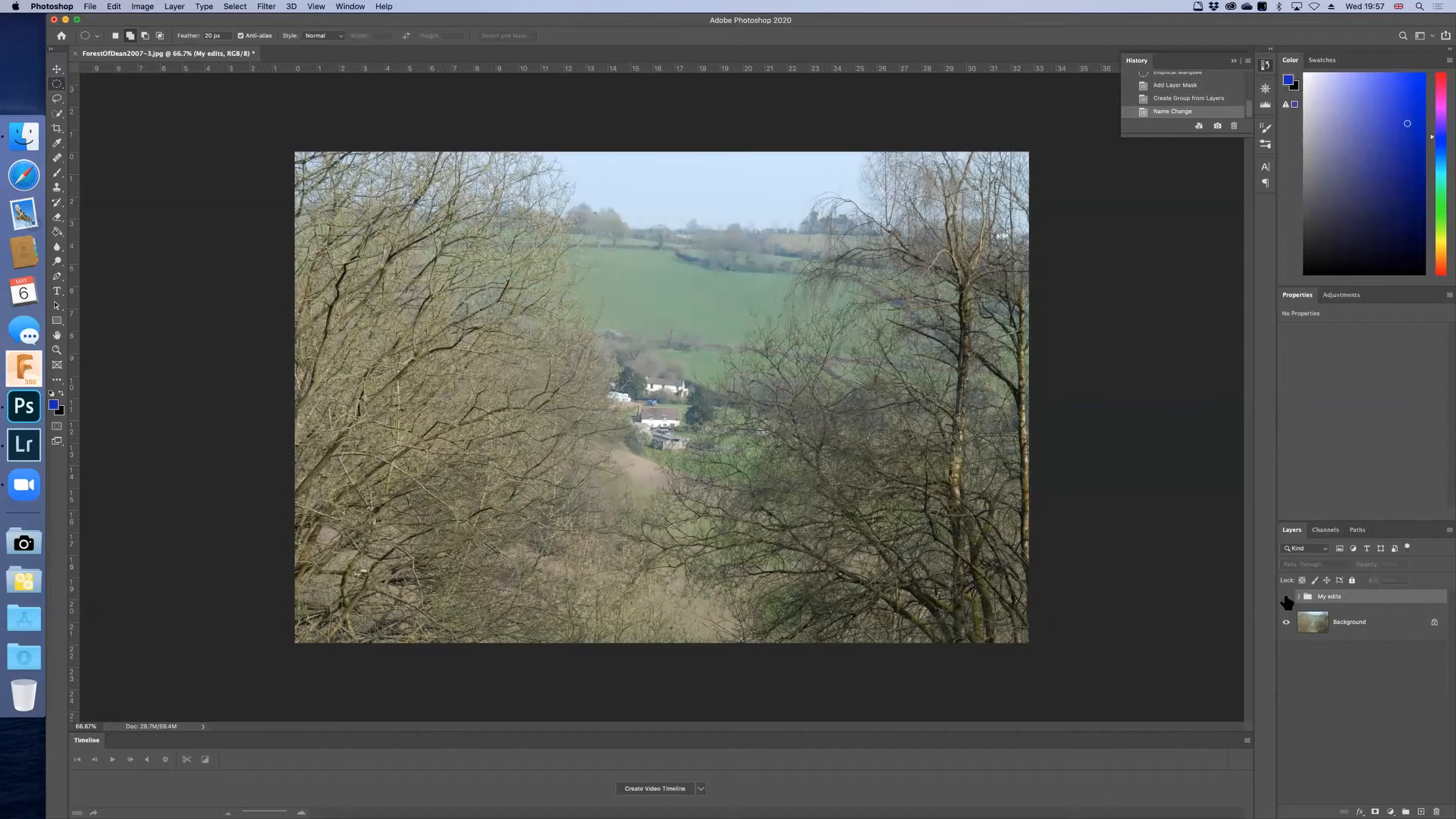
left_click(1286, 600)
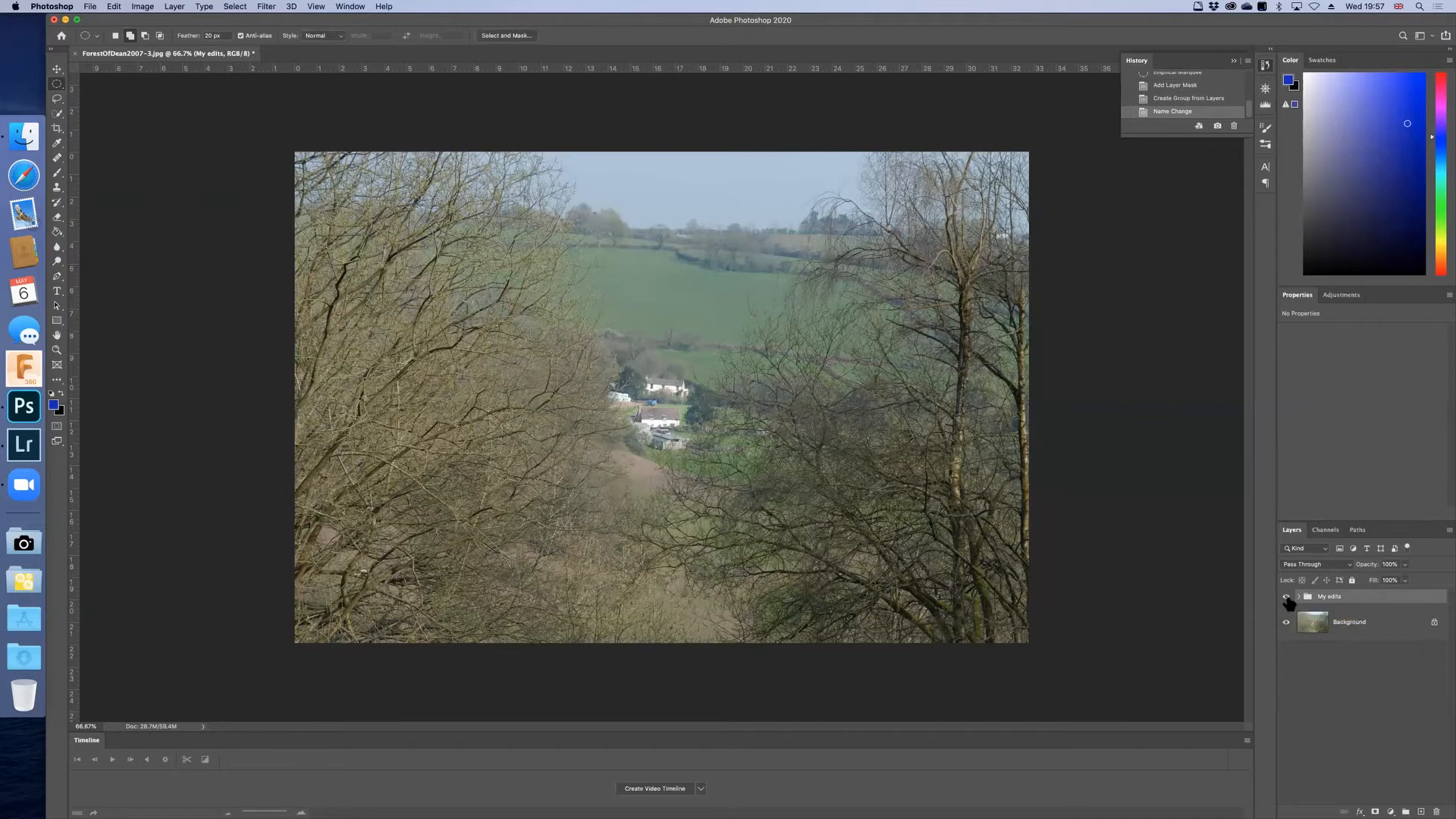
Step: Expand the My edits group, inspect the Background copy's layer mask on the canvas, and return to the image view
left_click(1298, 597)
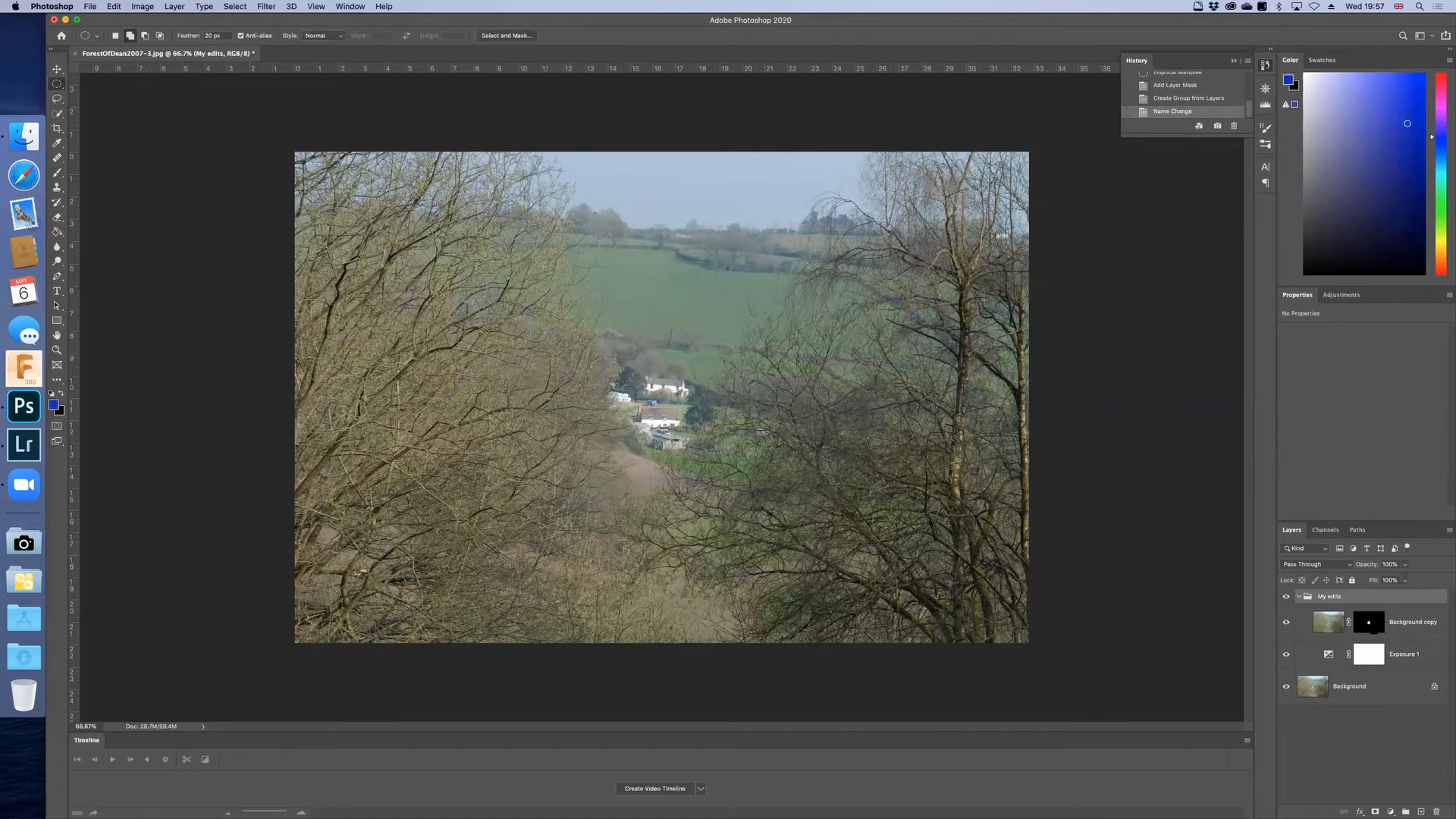
left_click(1368, 622)
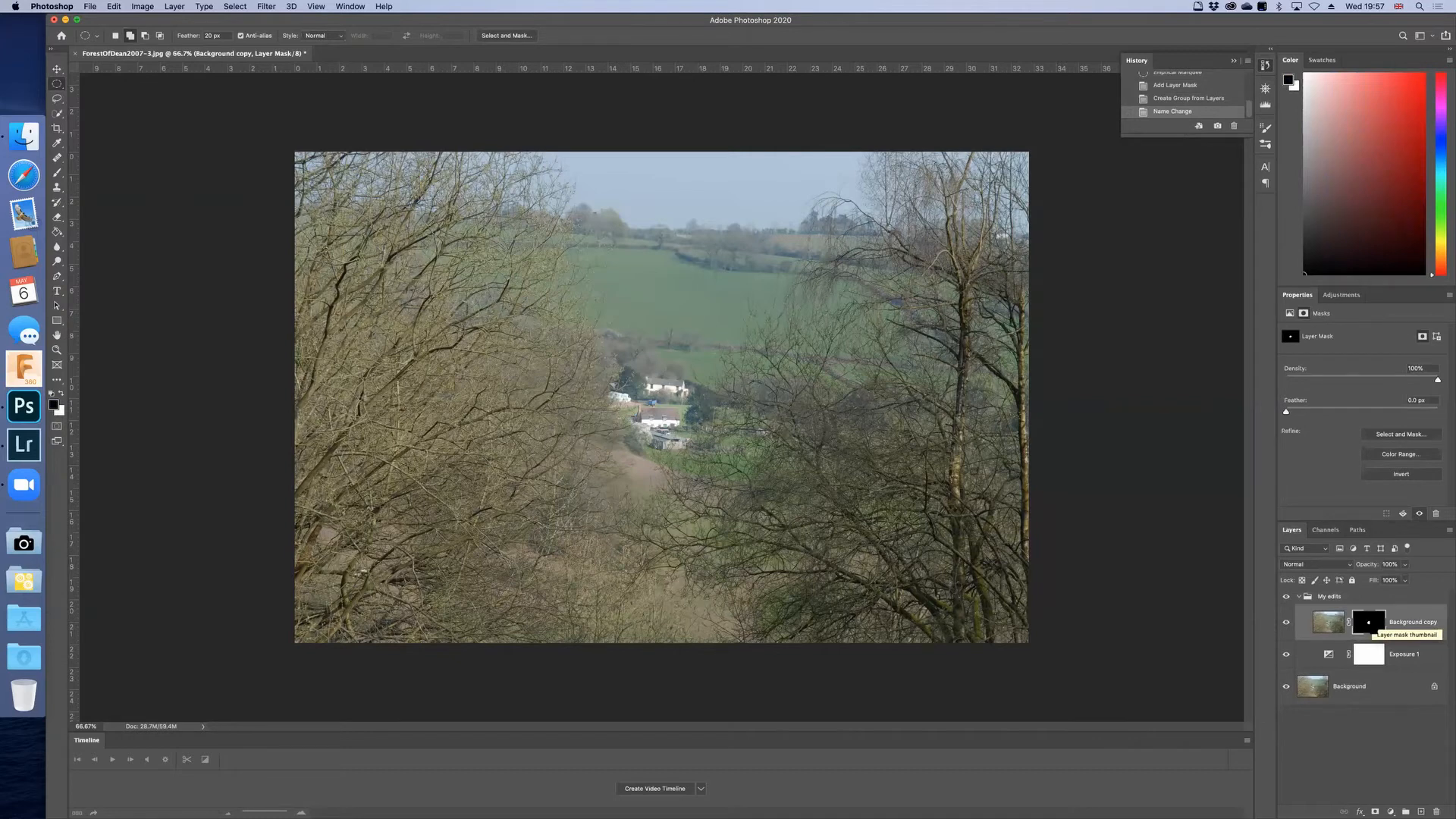
left_click(1368, 622, "alt")
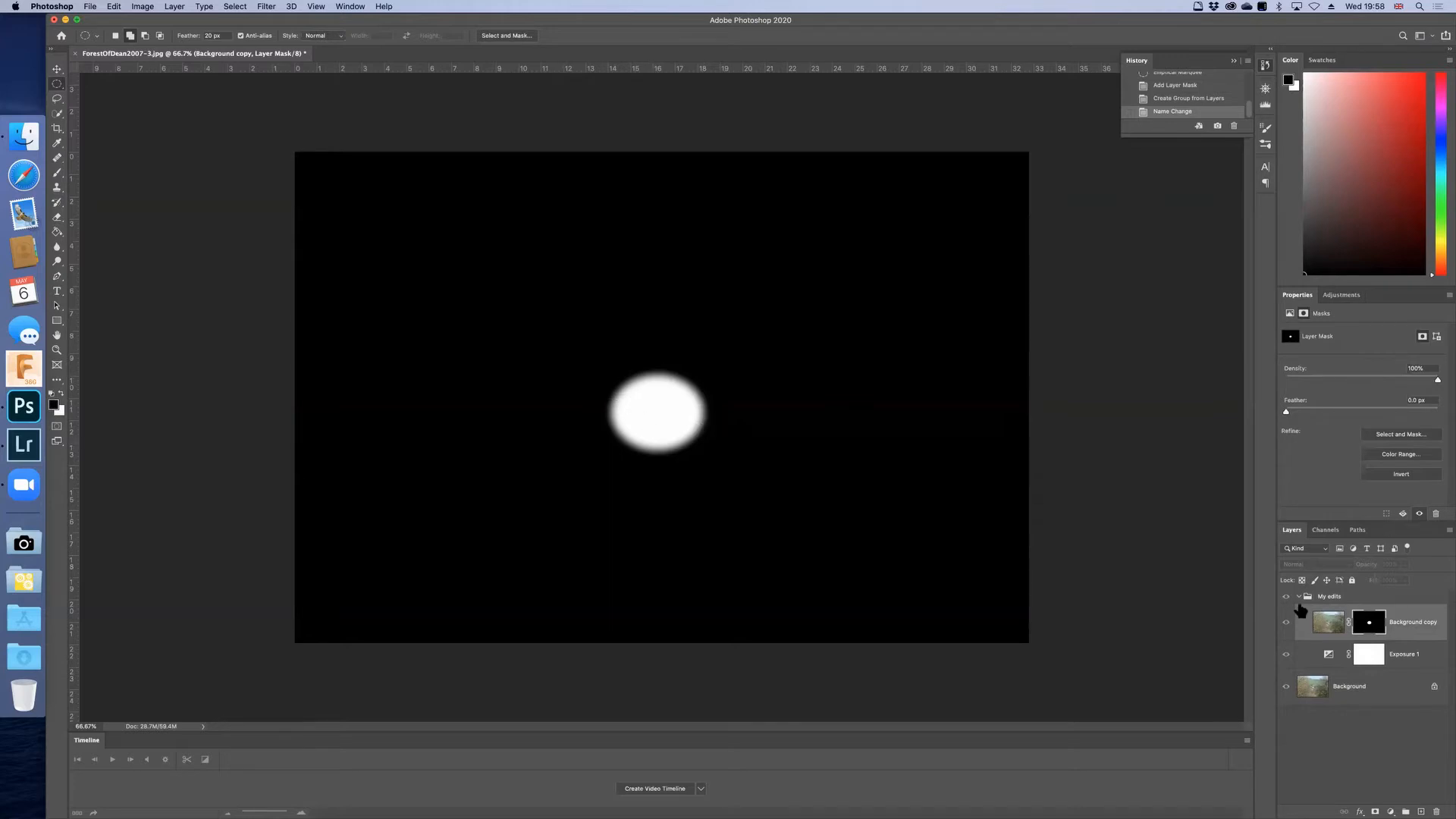
left_click(1328, 623)
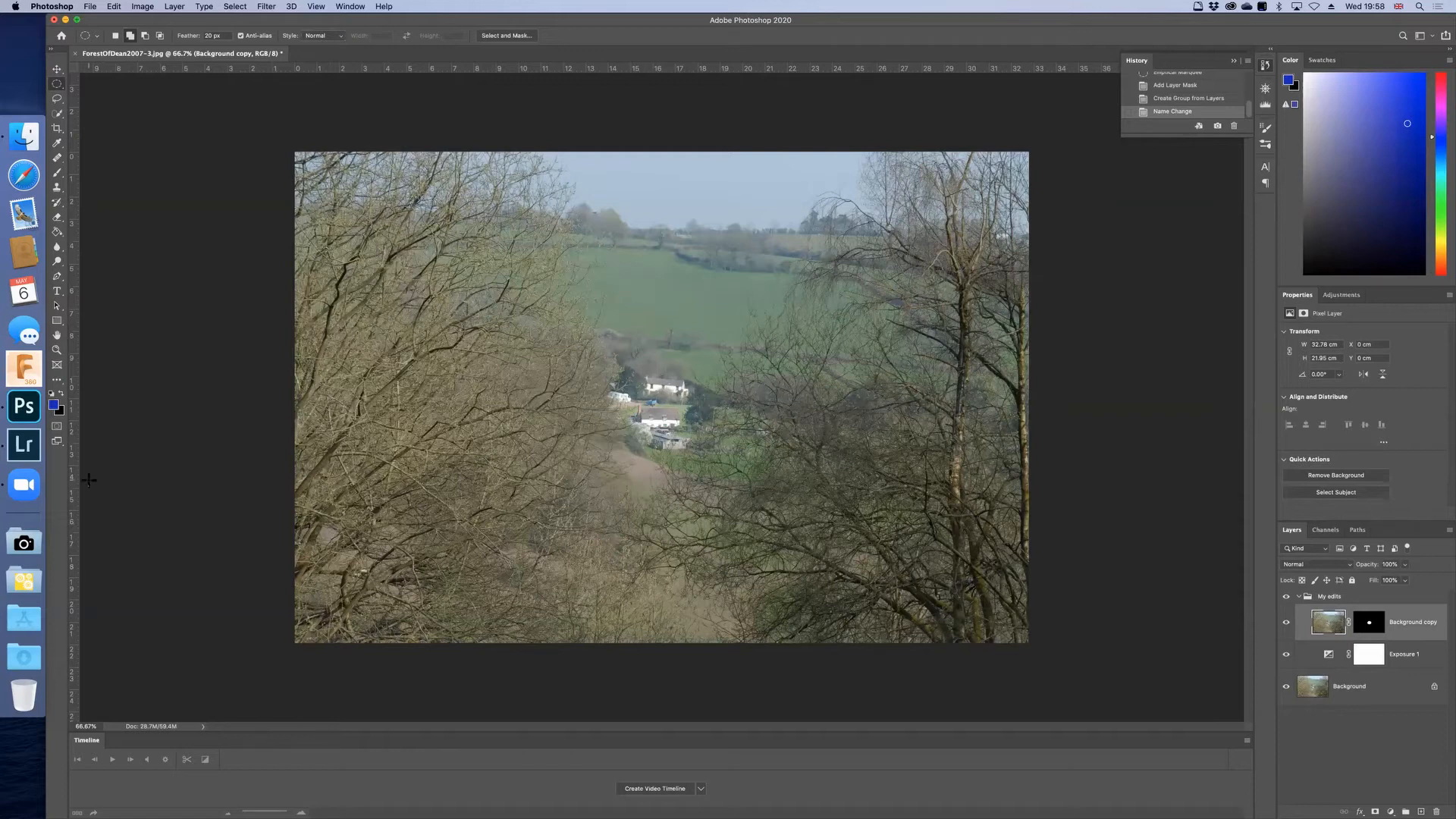
Step: Activate the Brush tool with default black and white colours and display the Background copy's layer mask on the canvas
left_click(58, 173)
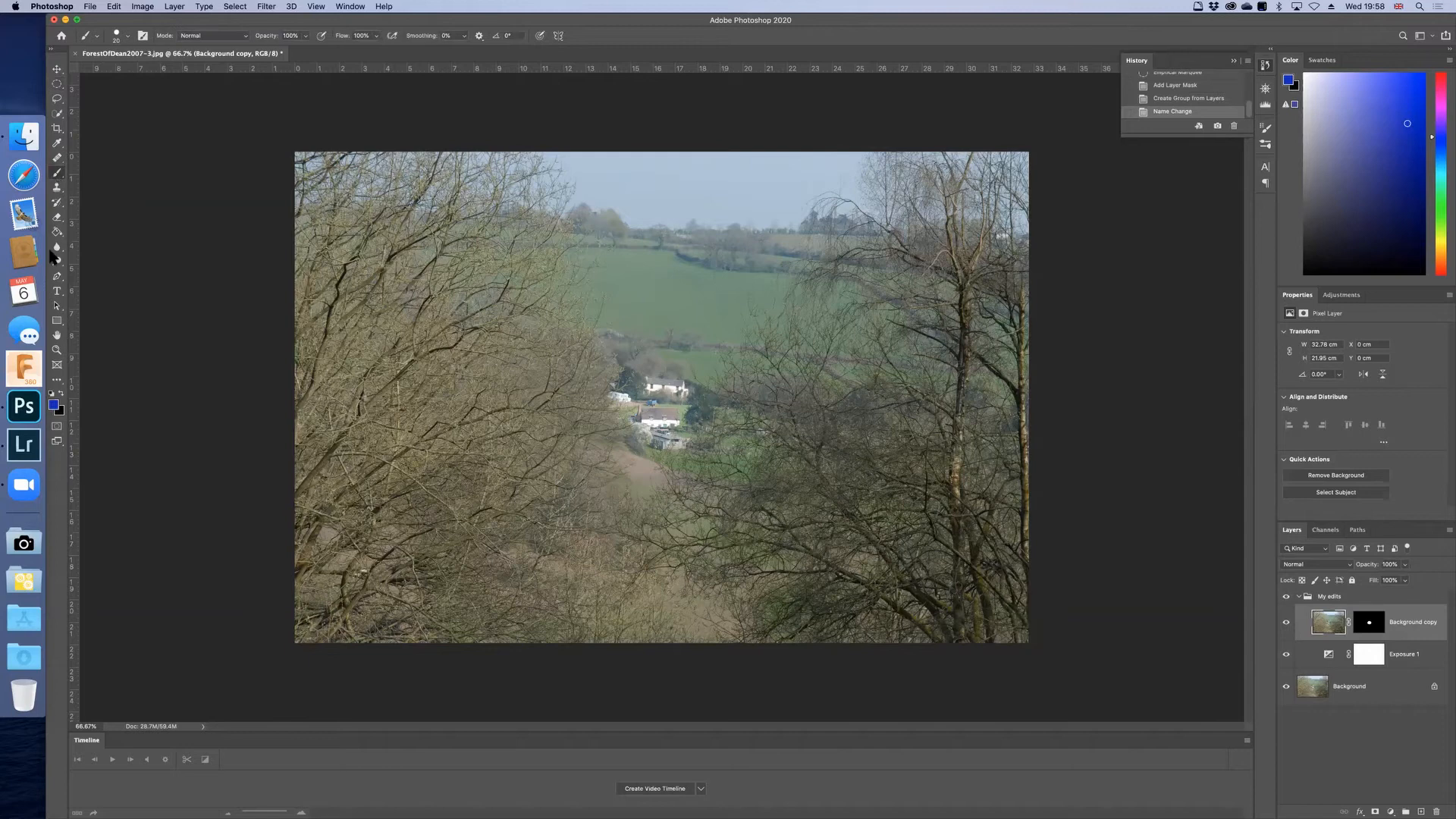
left_click(51, 393)
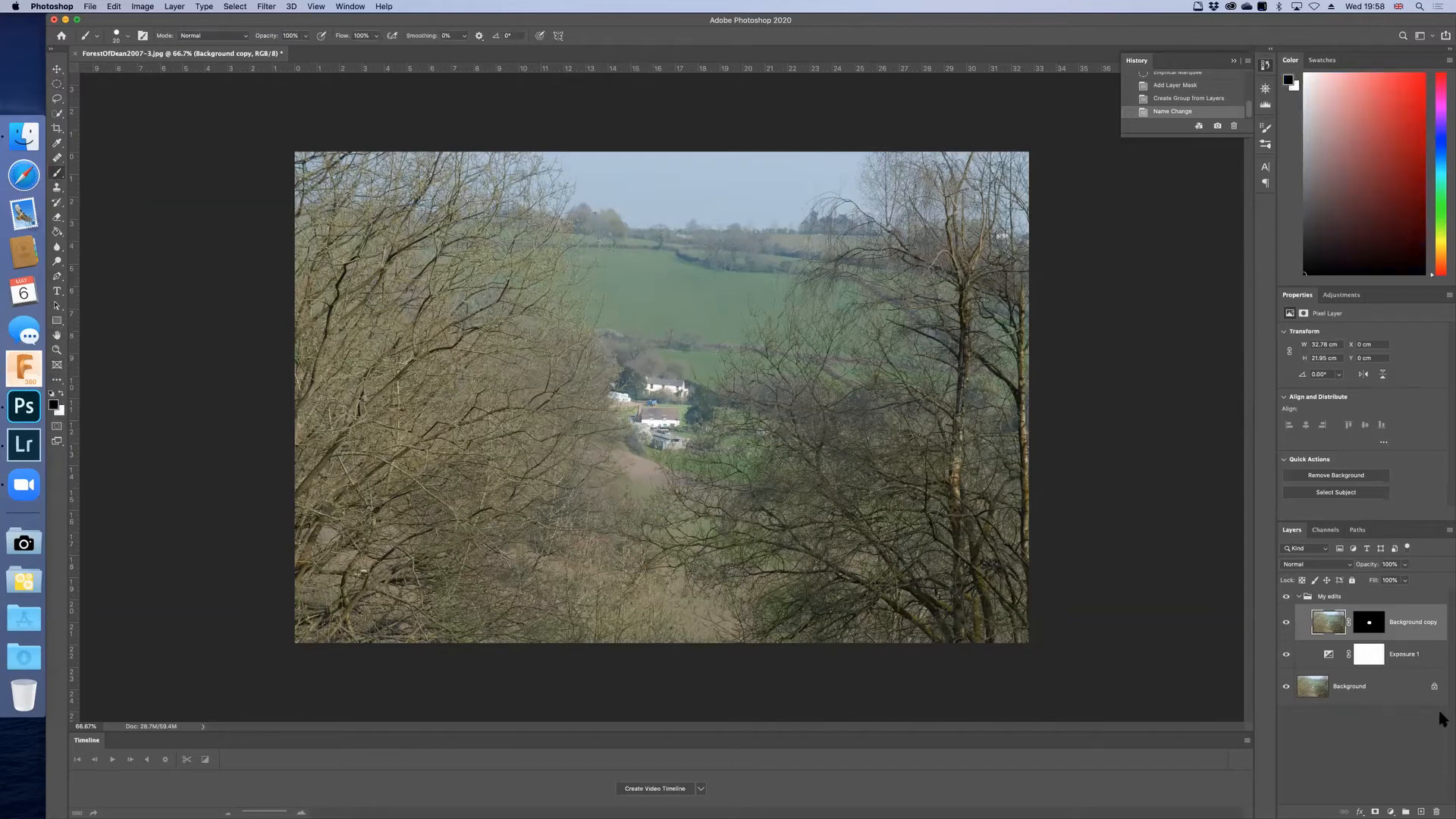
left_click(1368, 621, "alt")
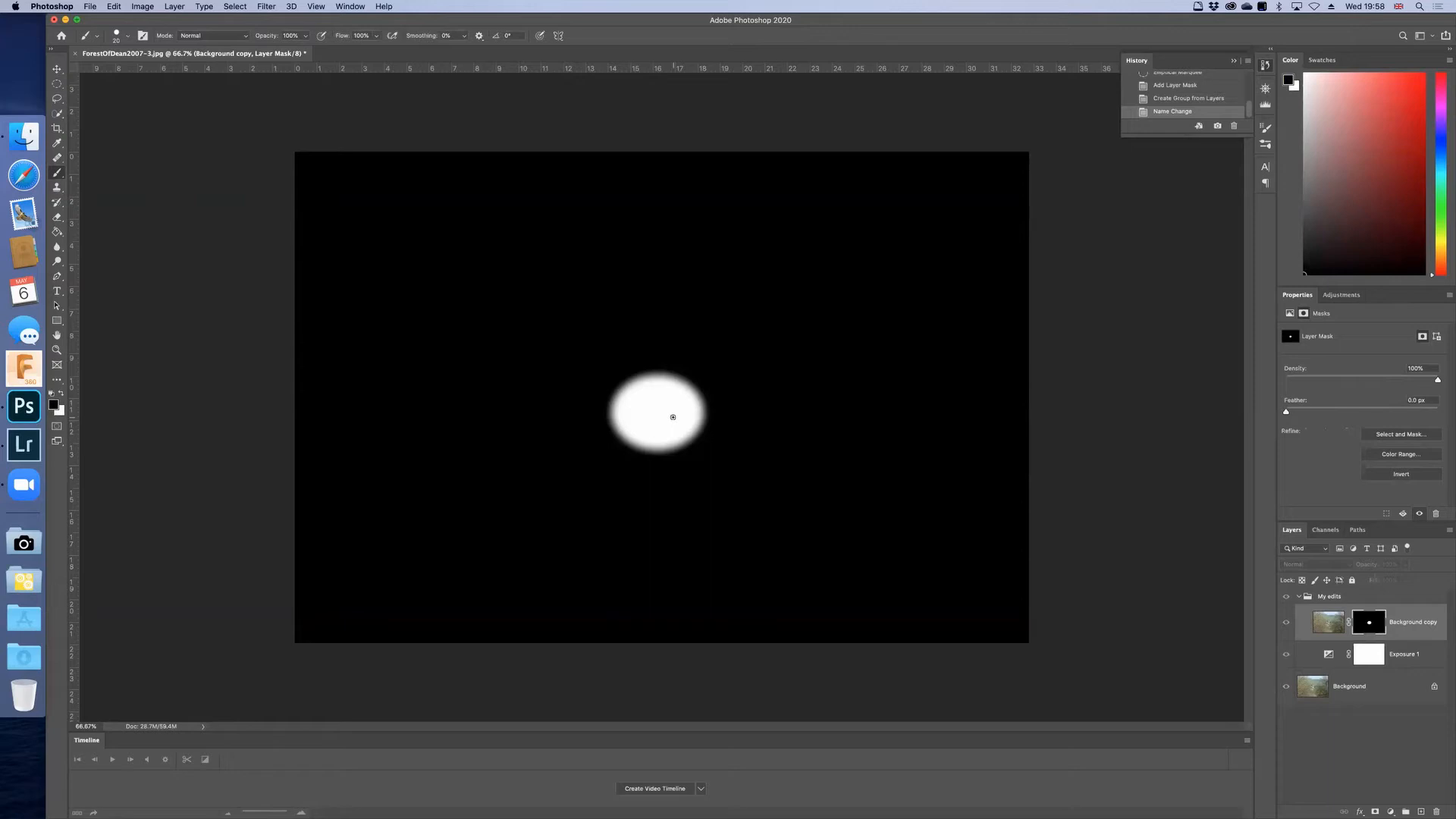
Step: Paint two black brush strokes within the white ellipse of the Background copy's layer mask in image view, and display the mask on the canvas
left_click(1329, 622)
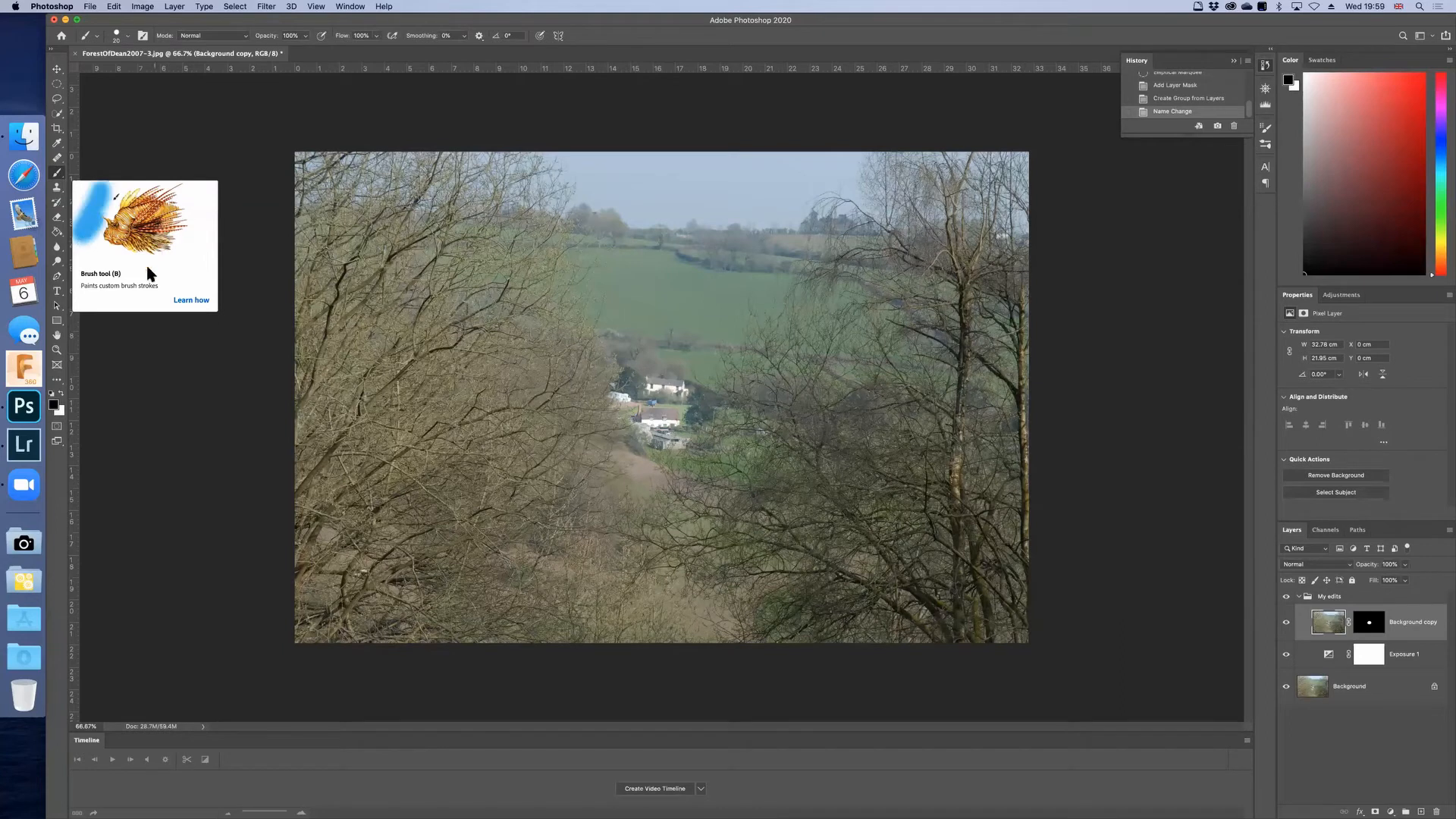
left_click(1369, 622)
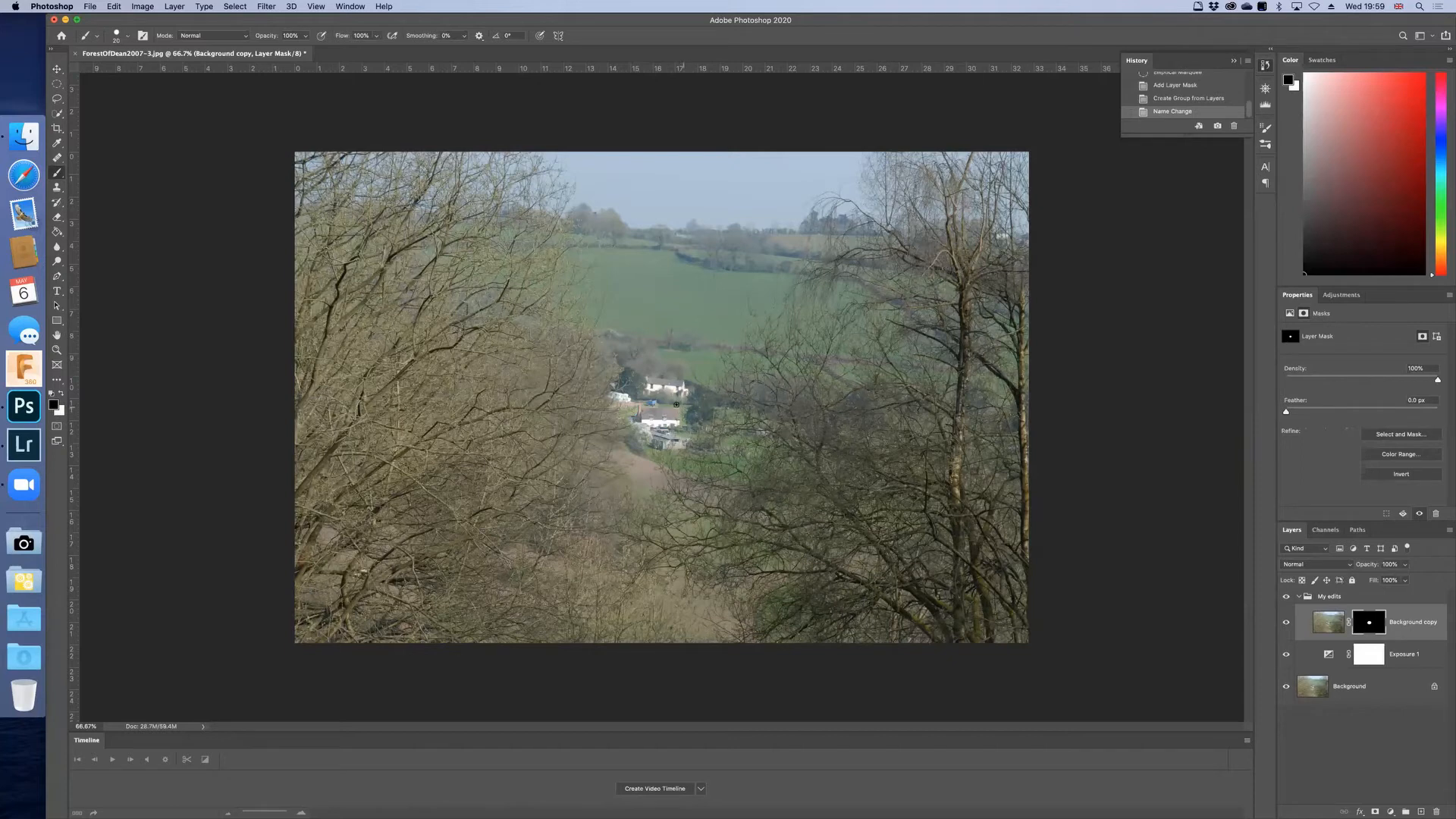
left_click(657, 404)
left_click_drag(618, 410, 628, 418)
left_click(1368, 622, "alt")
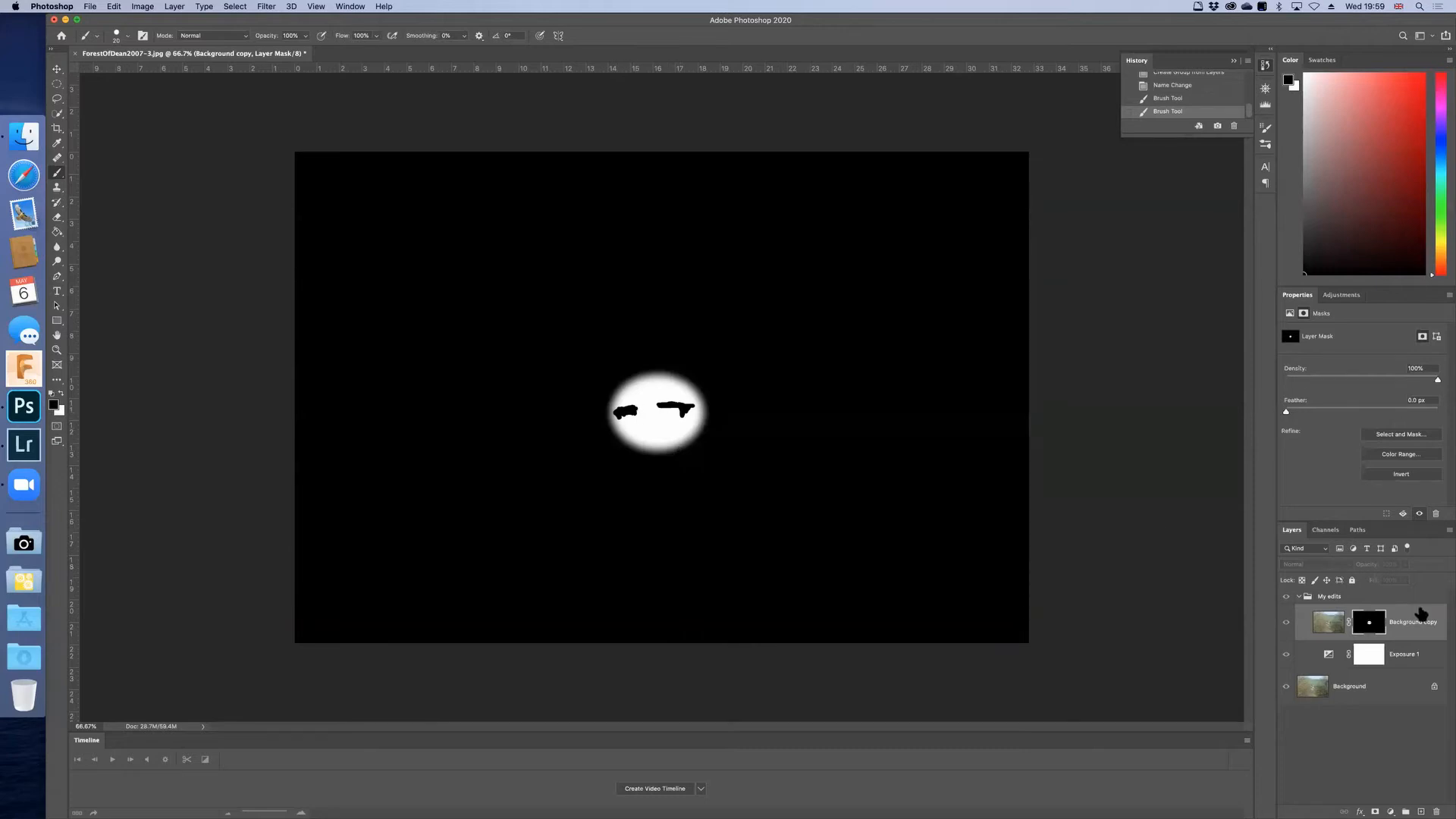
Step: Soften the edges of the black strokes on the displayed layer mask with the Blur tool at 100% strength
left_click(1327, 623)
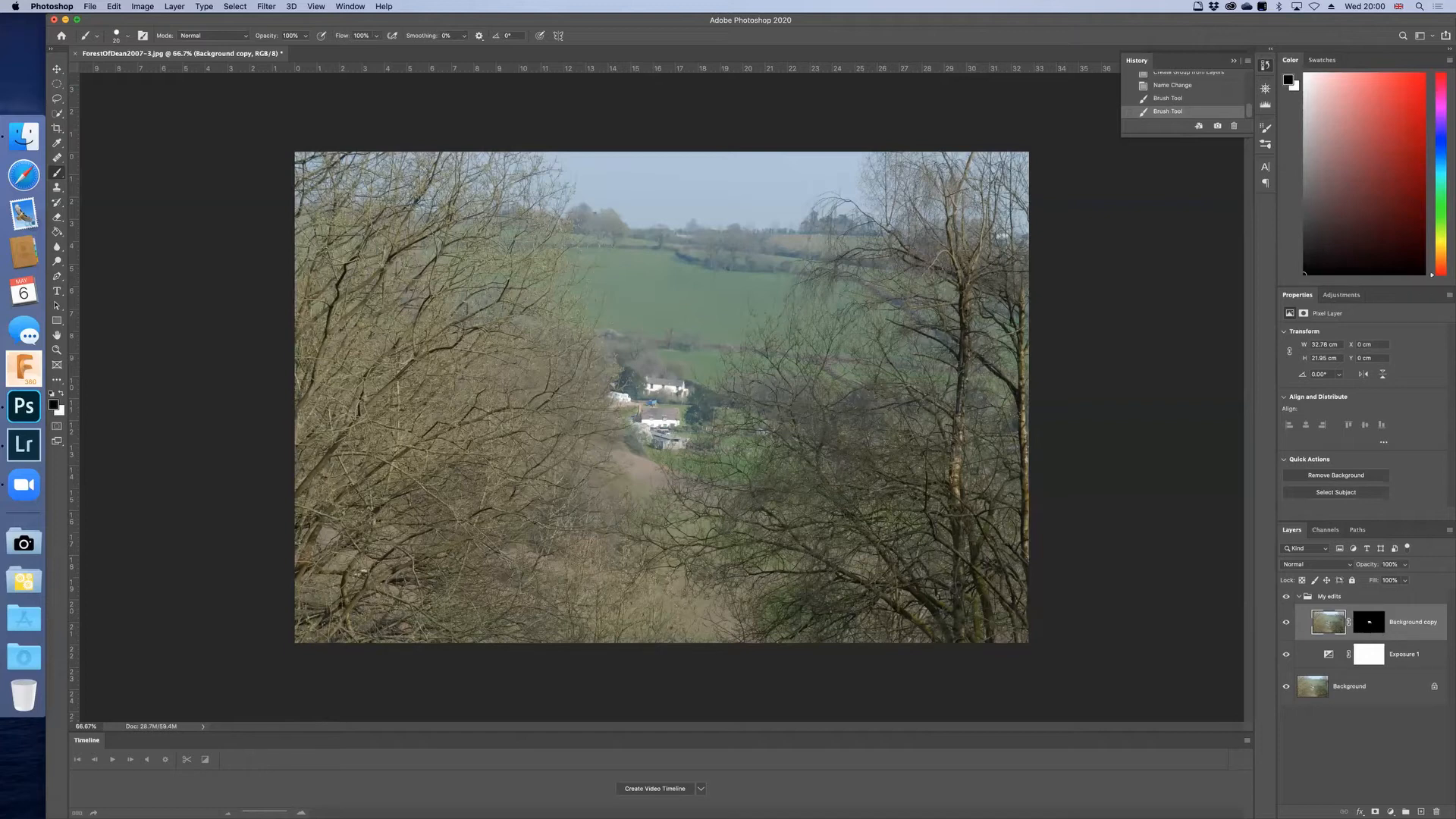
left_click(1368, 621, "alt")
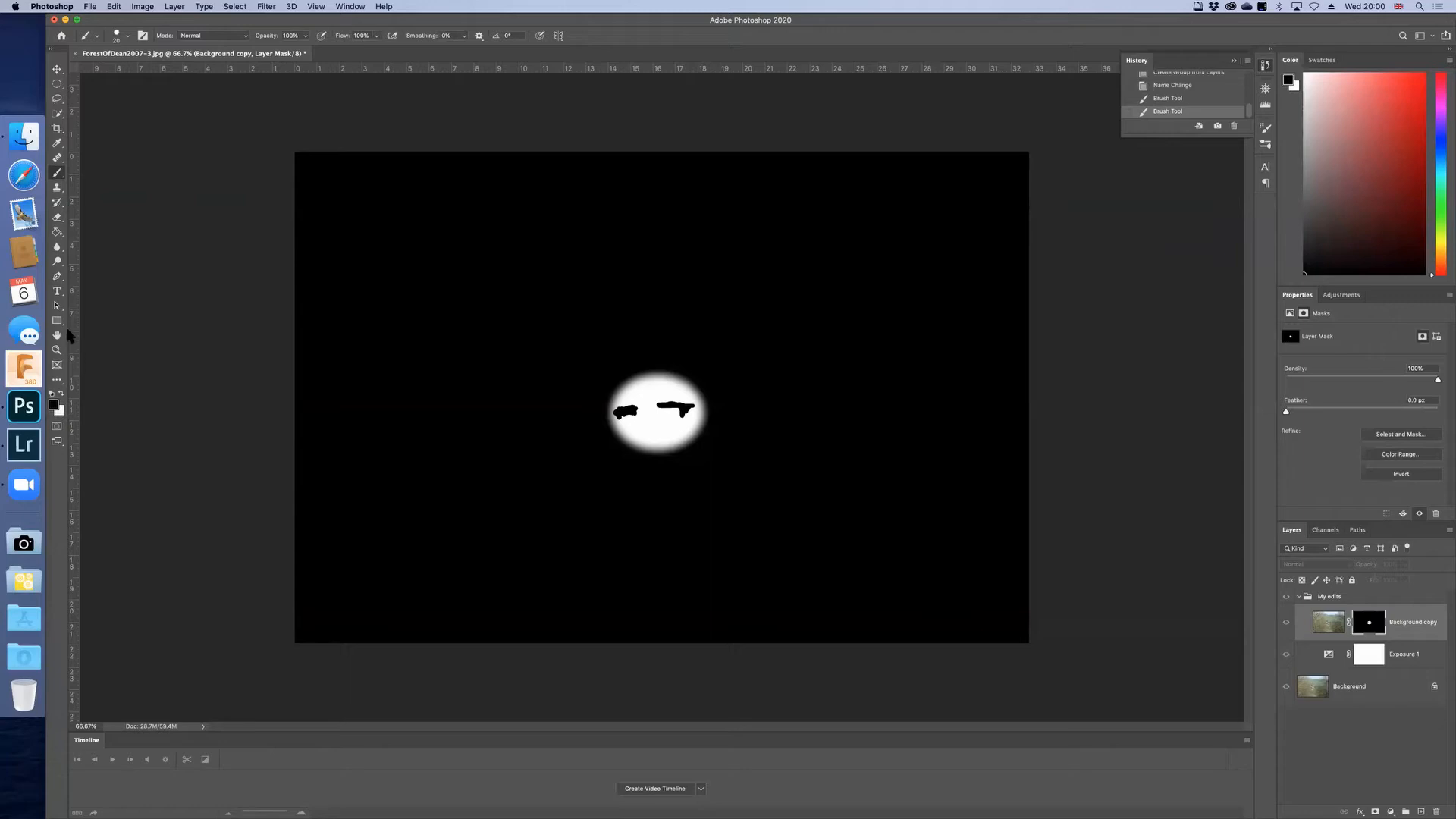
left_click(57, 247)
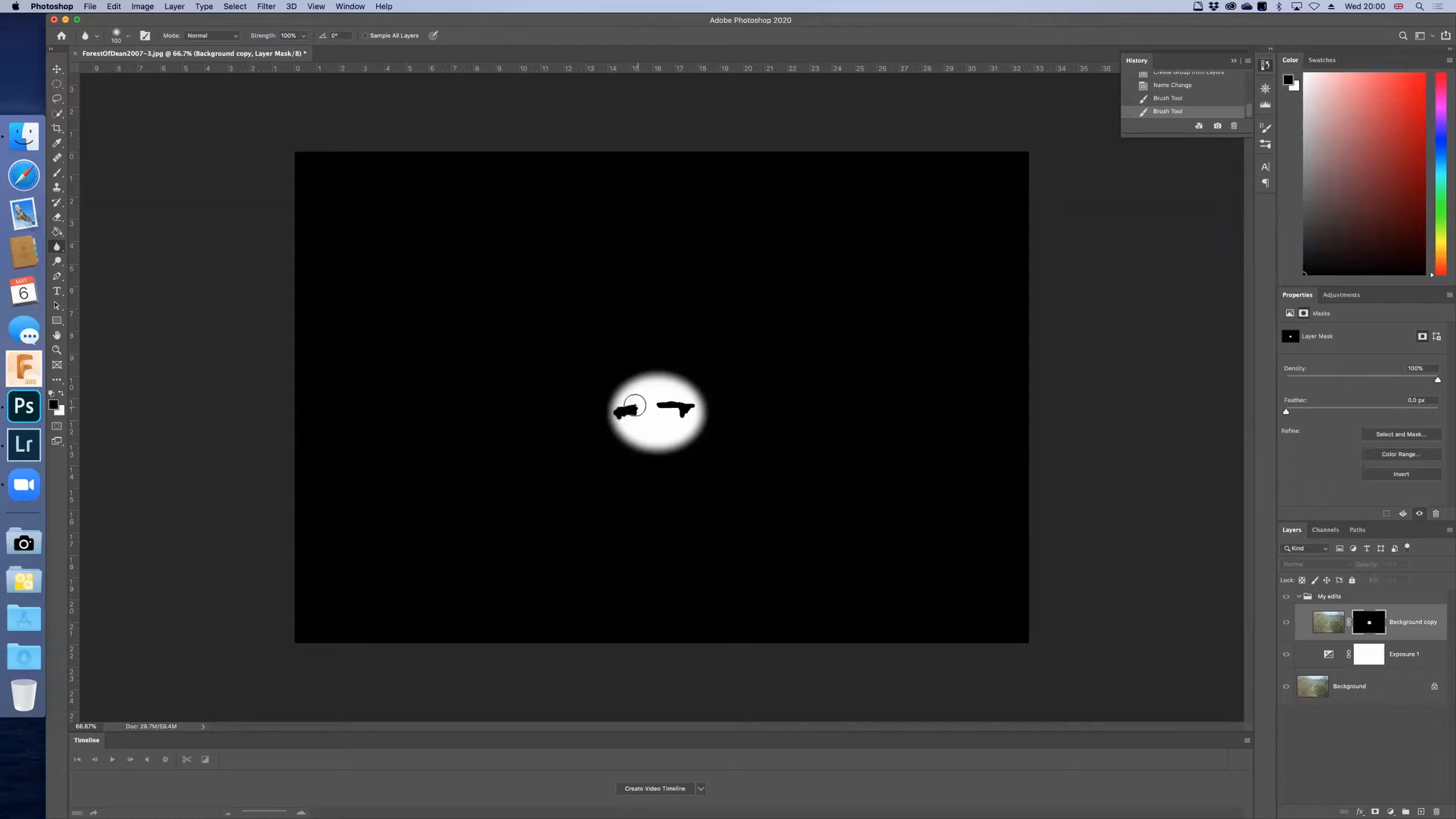
mouse_move(657, 402)
left_mouse_down()
mouse_move(696, 392)
mouse_move(682, 423)
mouse_move(650, 405)
mouse_move(680, 395)
mouse_move(665, 409)
mouse_move(687, 415)
mouse_move(628, 399)
left_mouse_up()
Step: Compare the photo with the Background copy's blurred layer mask on the canvas, ending in the image view
left_click(1327, 623)
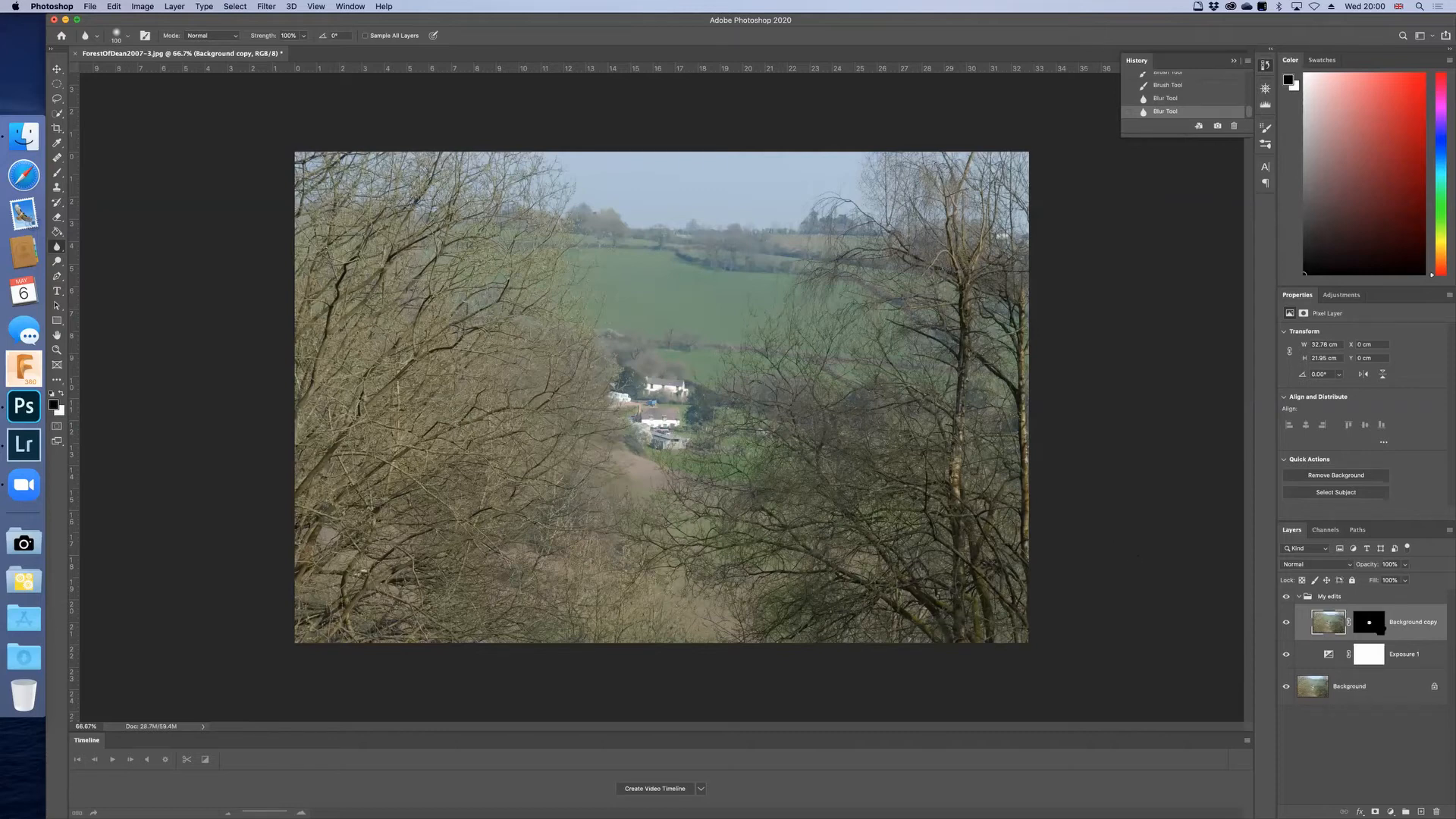
left_click(1371, 623)
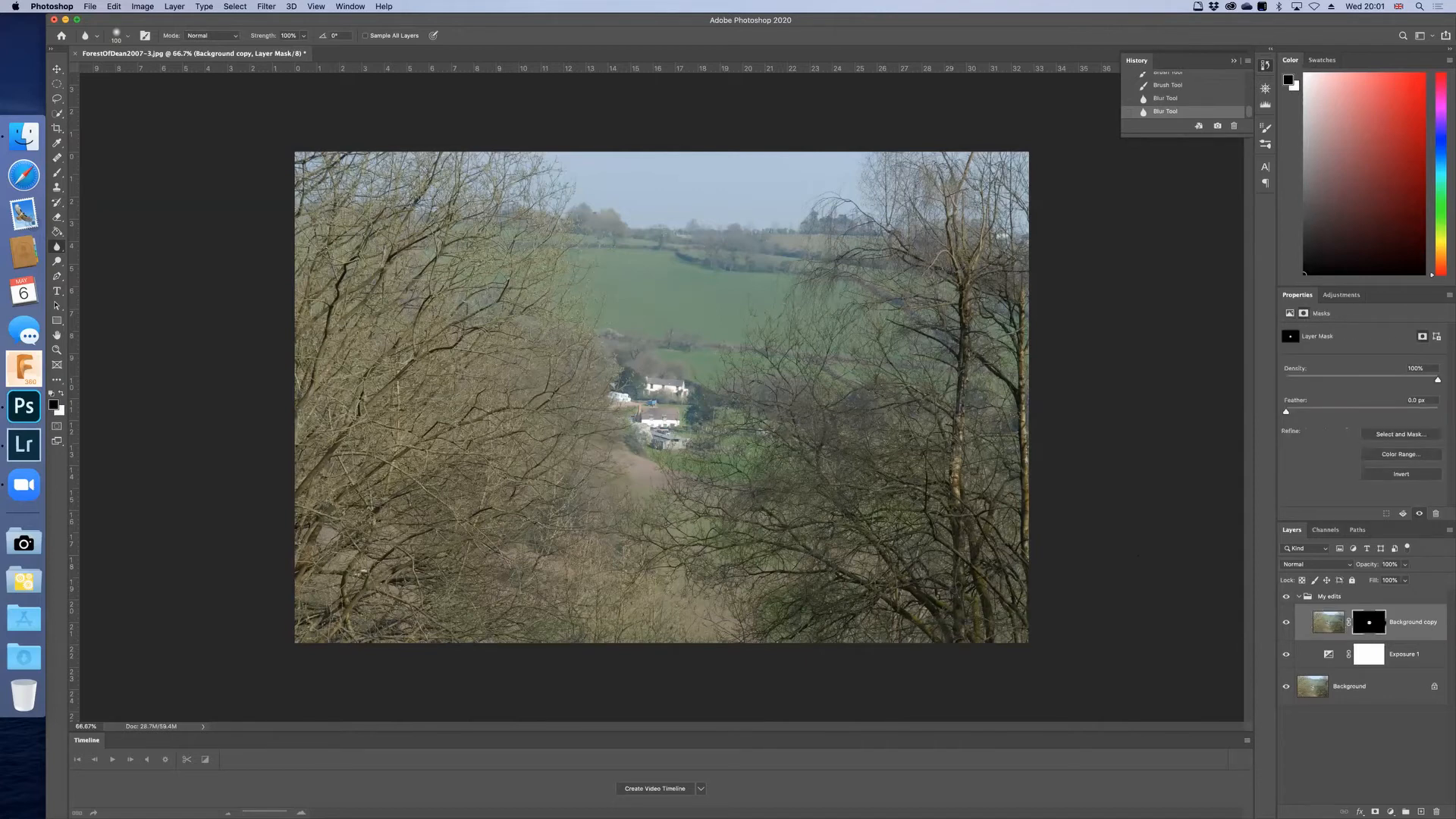
left_click(1369, 622, "alt")
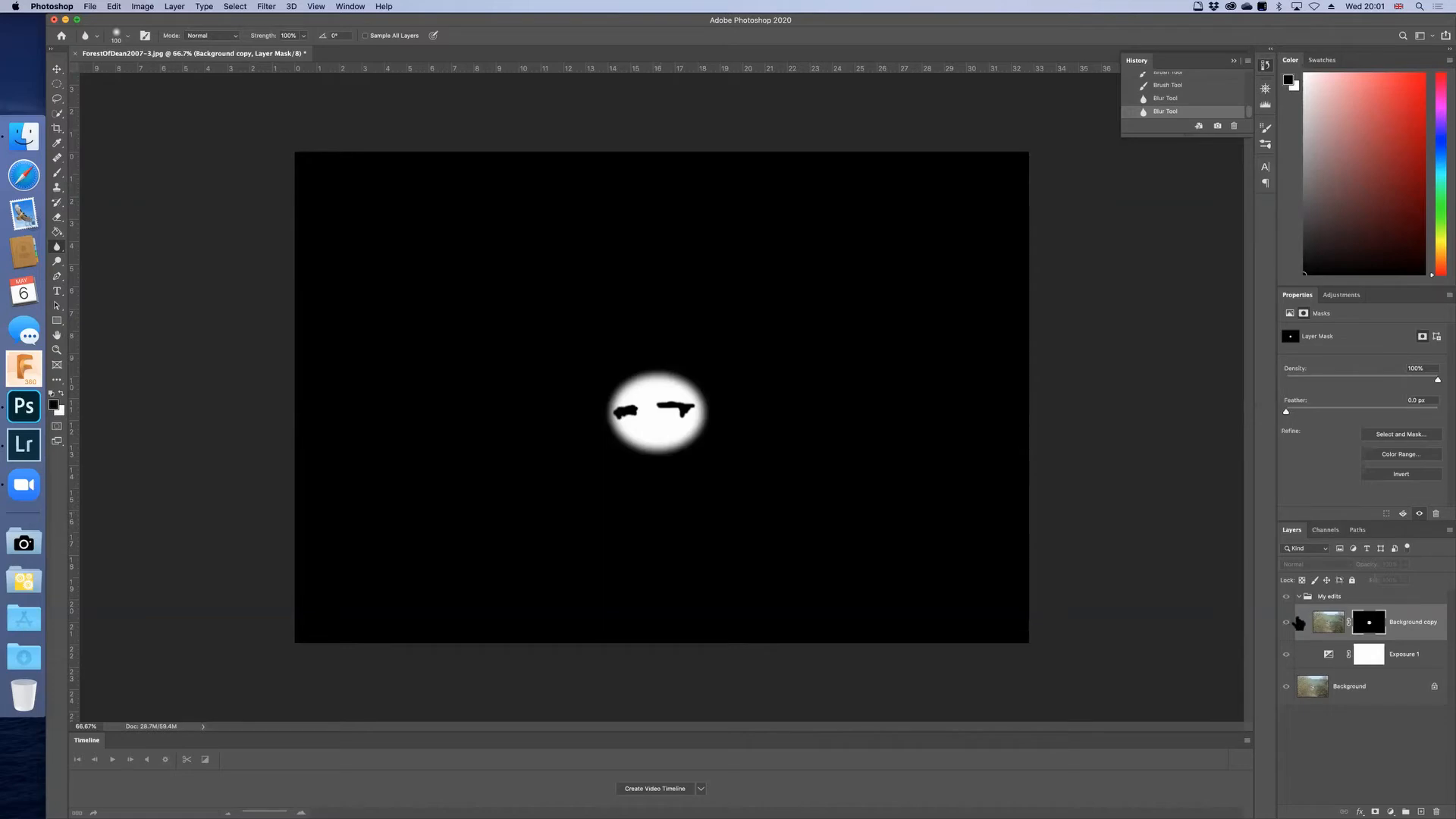
left_click(1320, 624)
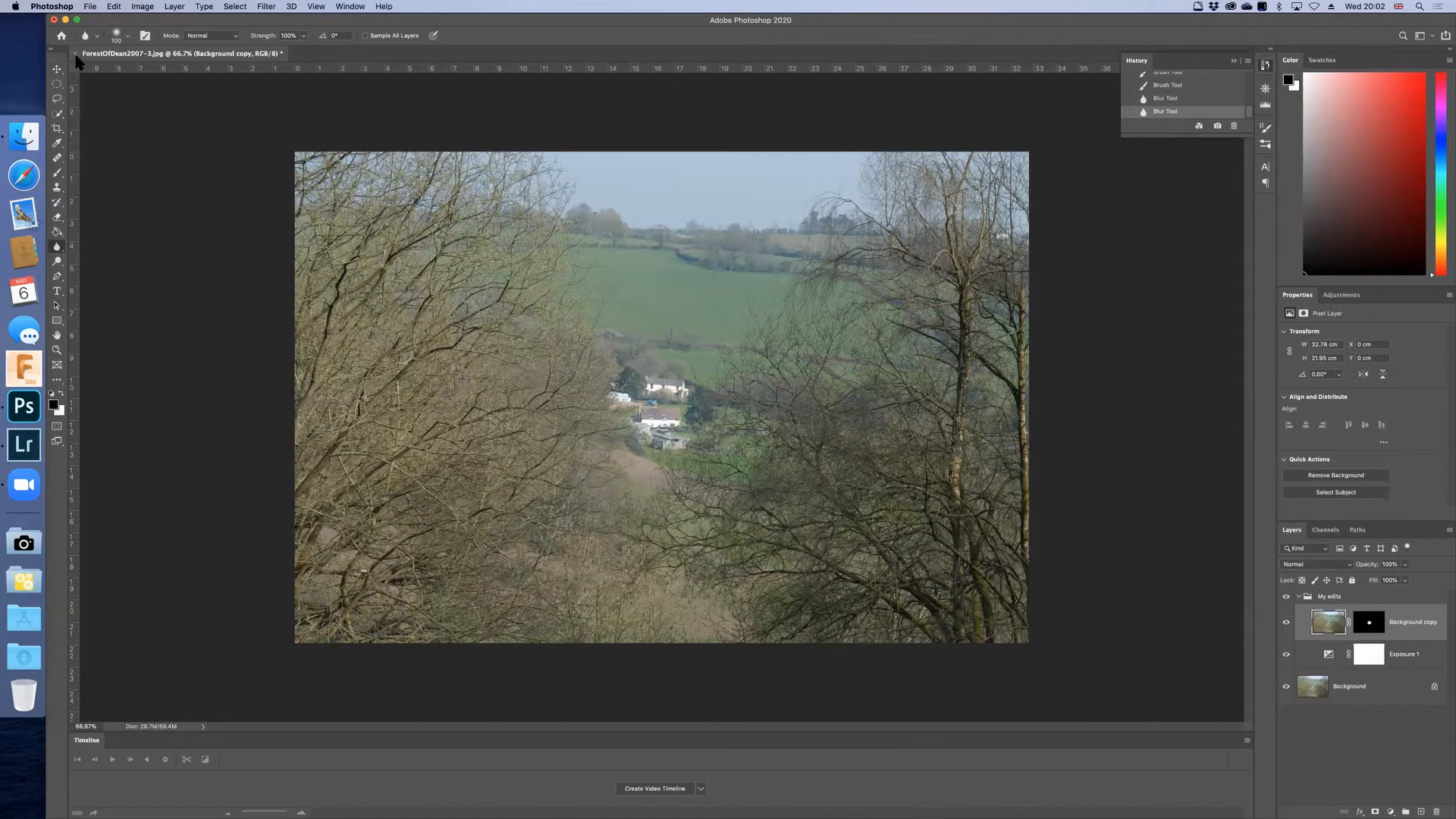
Step: Switch to Lightroom Classic and send the mosque photo Istanbul2008_068.jpg to Adobe Photoshop 2020 for editing
left_click(24, 434)
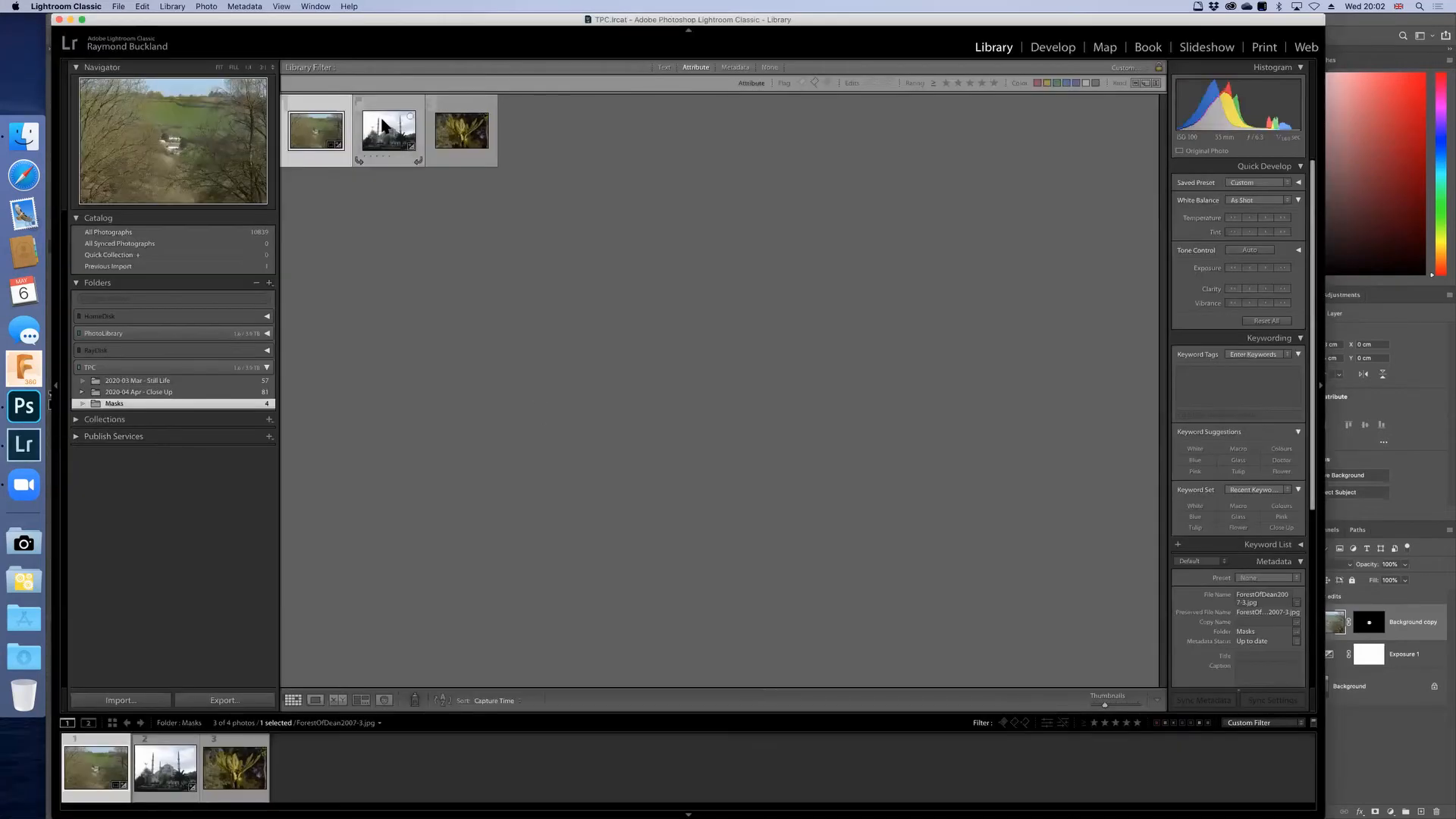
right_click(383, 126)
mouse_move(489, 239)
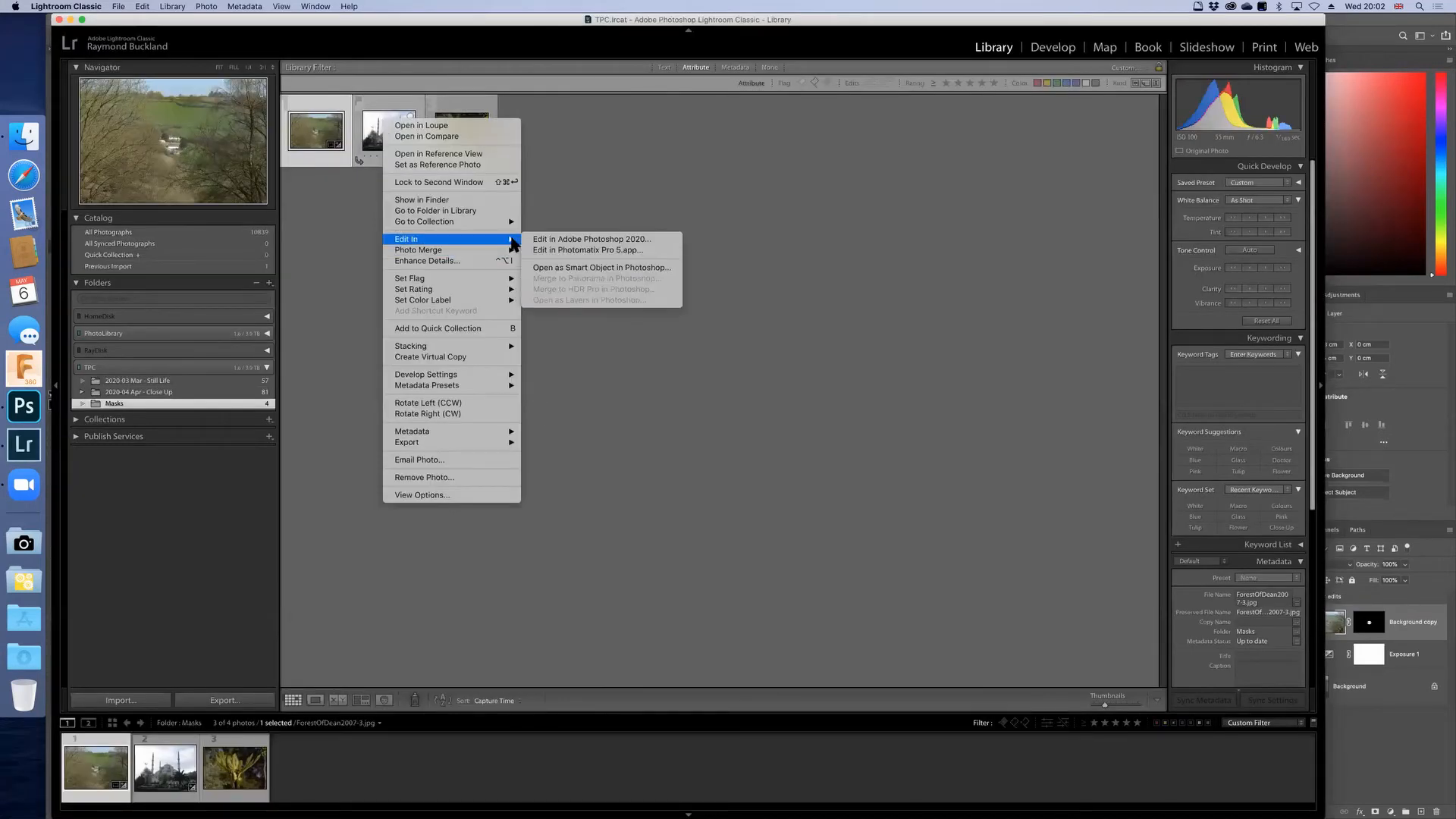
left_click(544, 240)
left_click(826, 330)
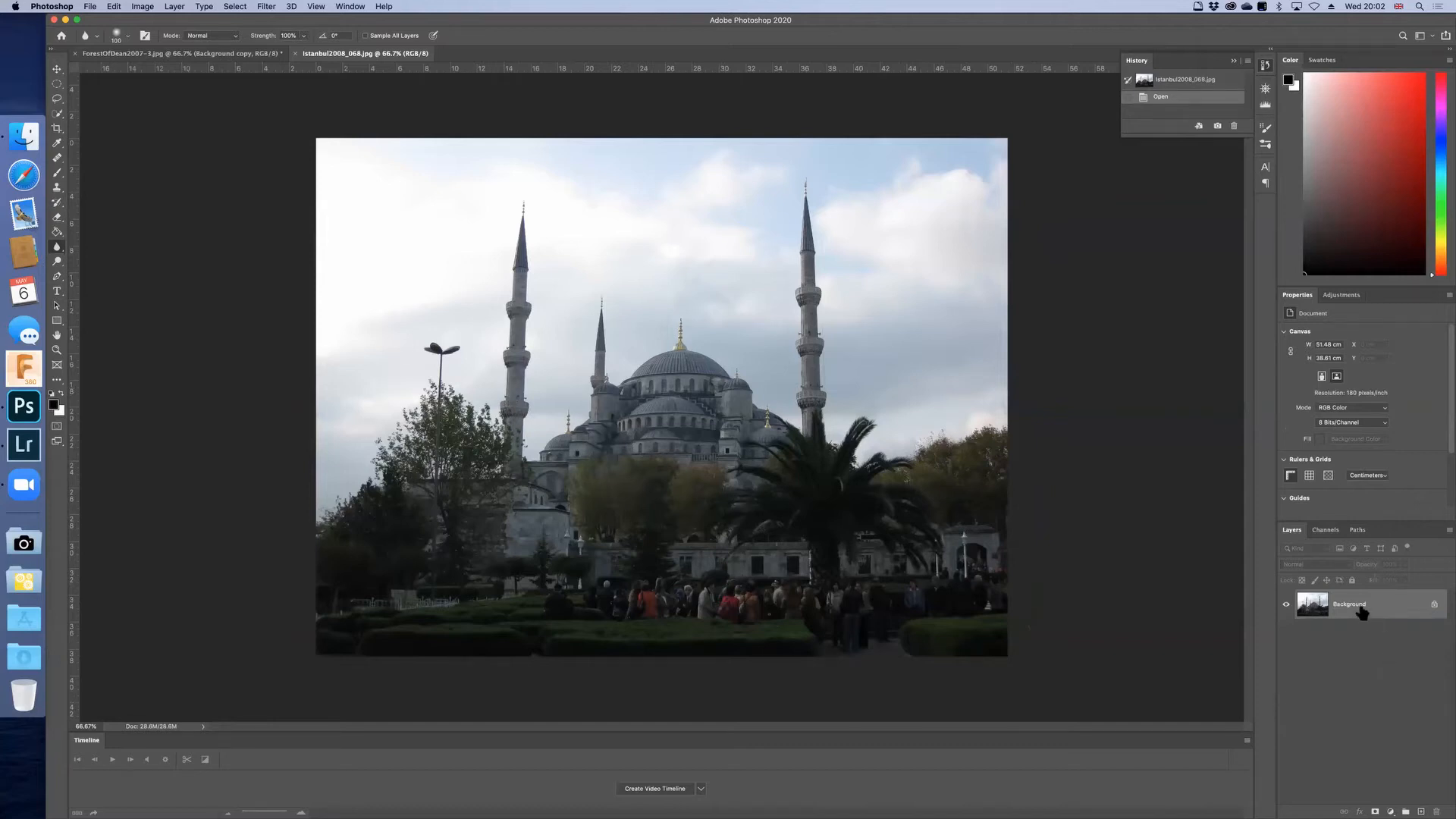
Step: Duplicate the mosque photo's Background layer as "Background copy" in the same document
right_click(1318, 604)
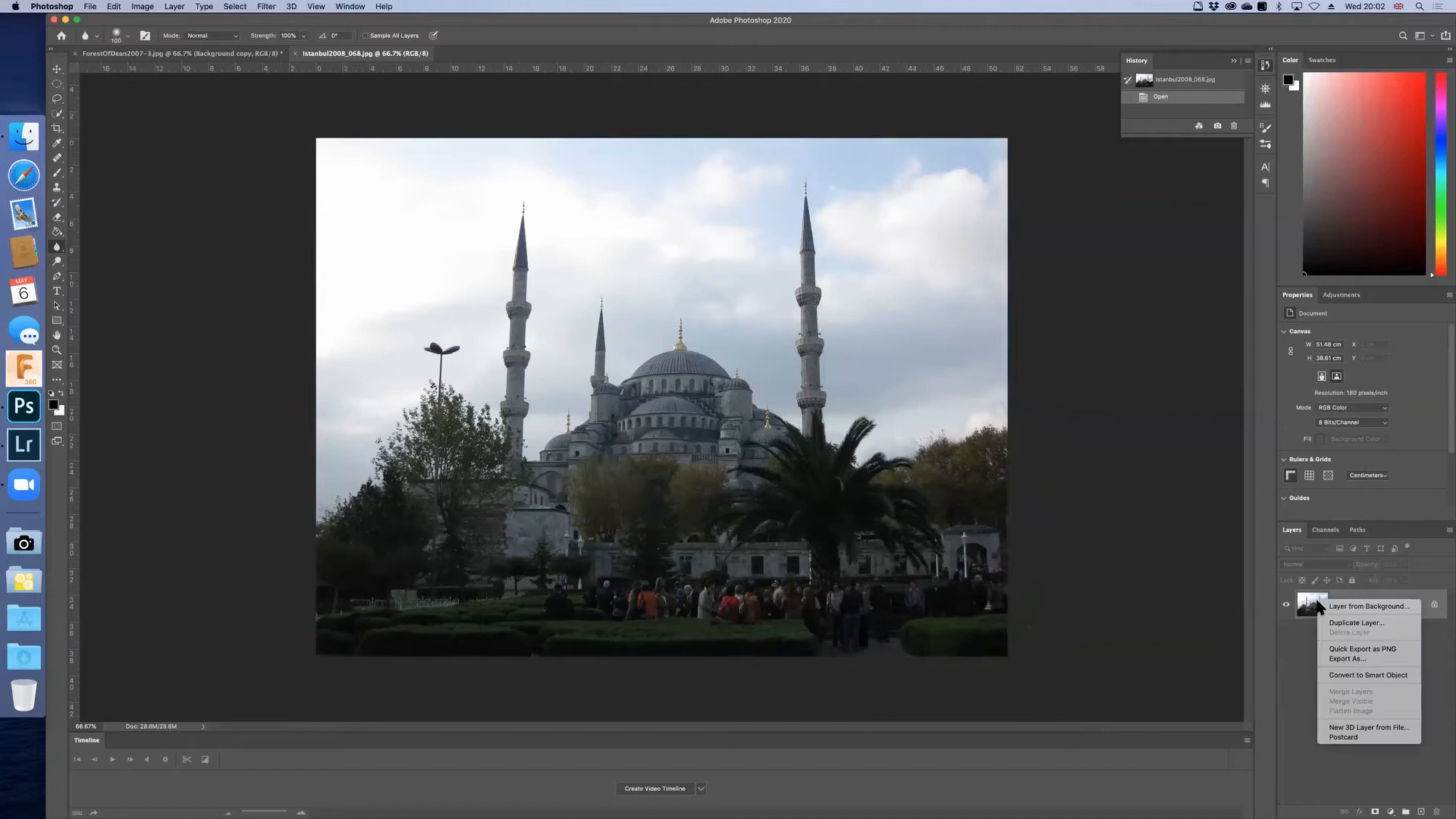
left_click(1338, 622)
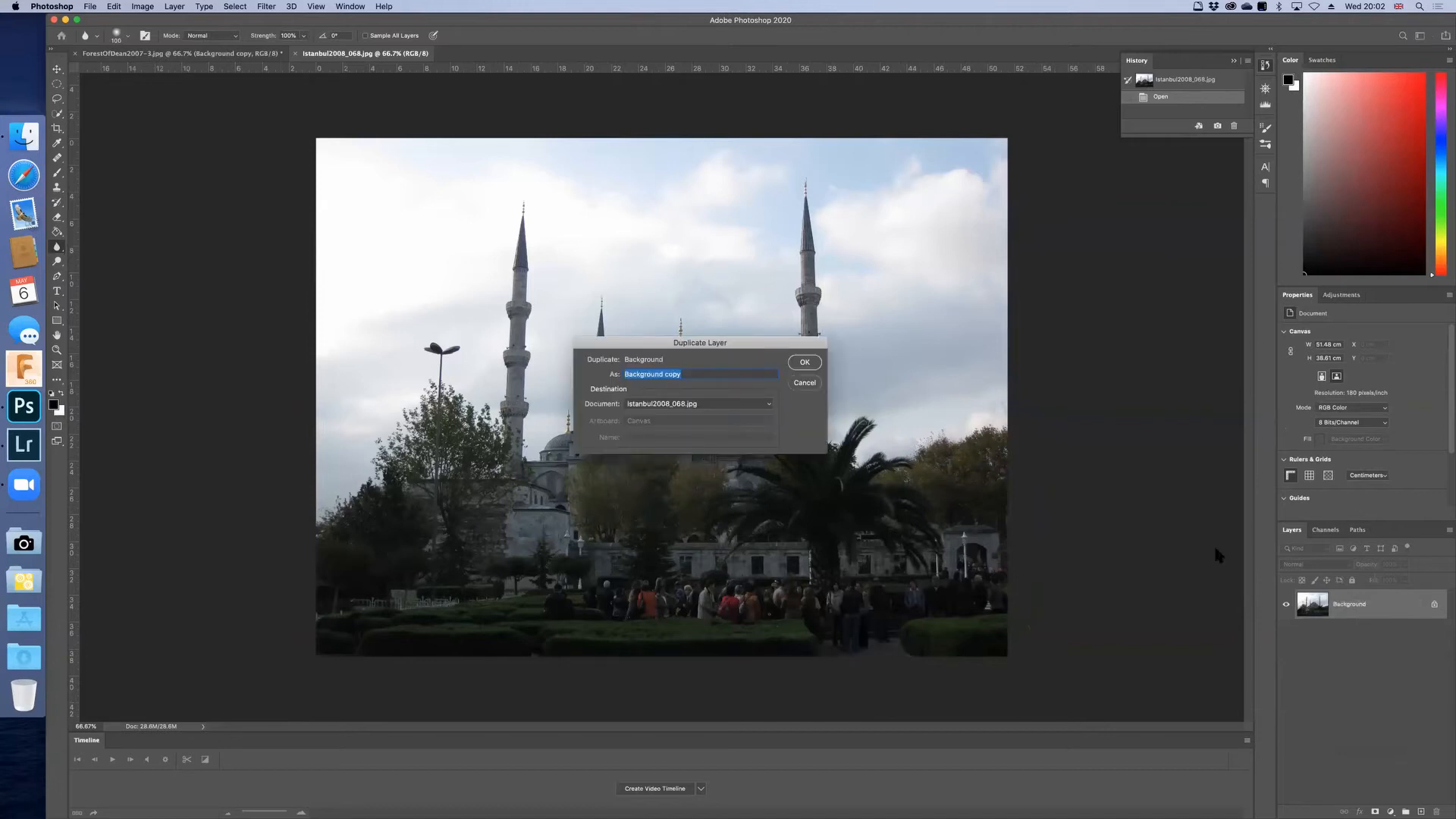
left_click(804, 362)
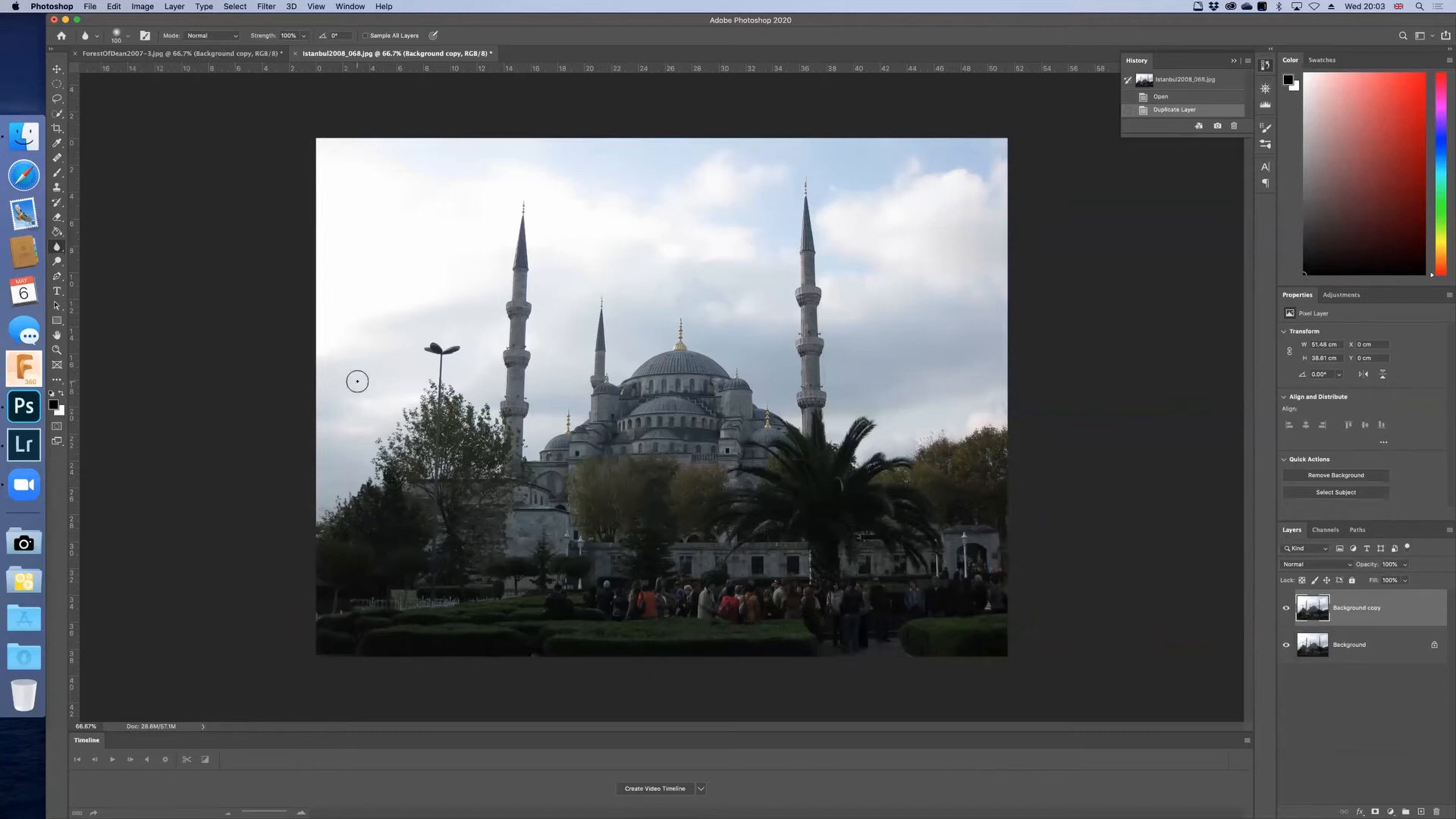
Step: Select the mosque with its minarets, the trees and the whole foreground below the sky using the Quick Selection tool
left_click(57, 114)
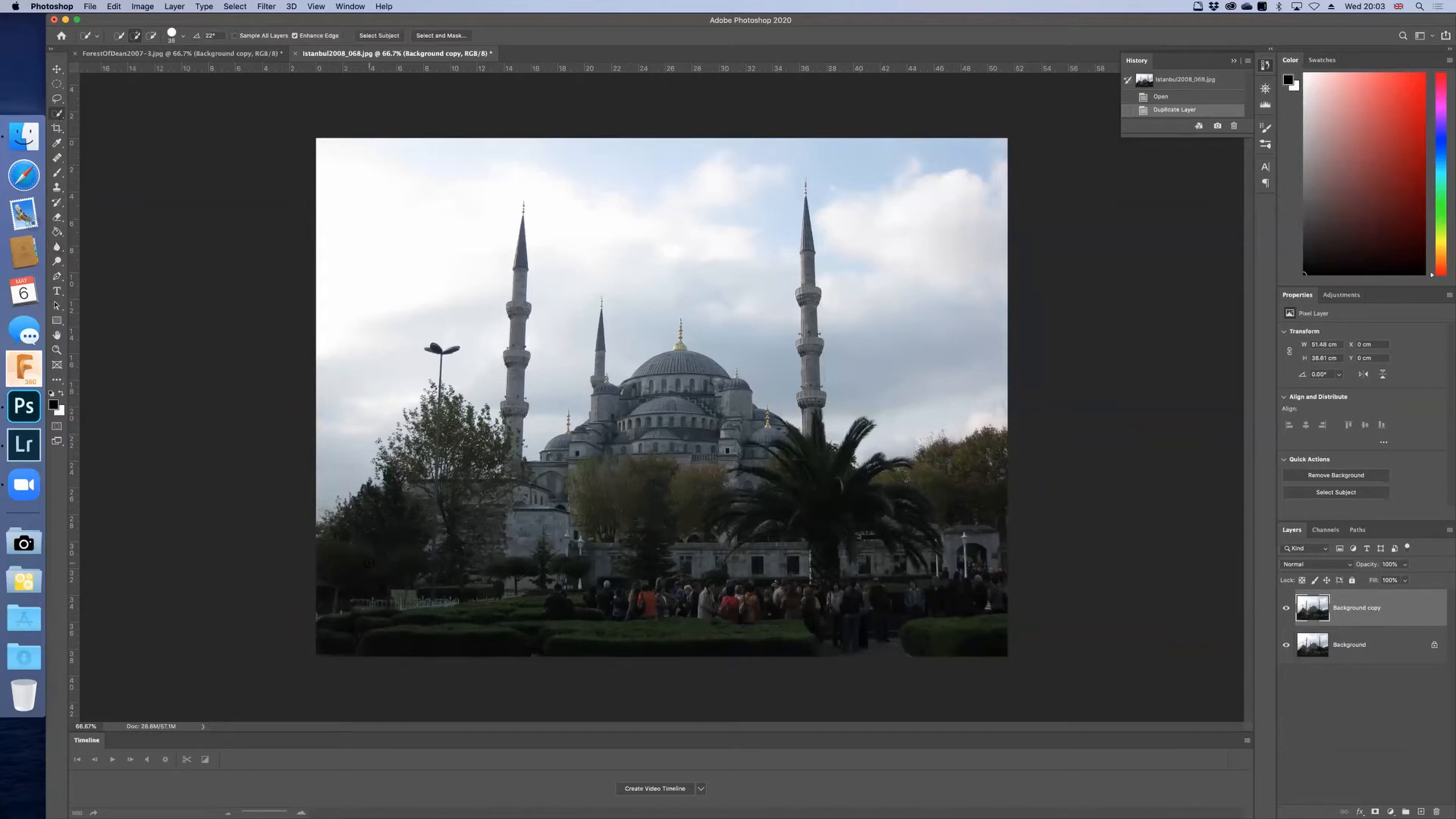
mouse_move(357, 560)
left_mouse_down()
mouse_move(358, 605)
mouse_move(403, 508)
left_mouse_up()
mouse_move(483, 480)
left_mouse_down()
mouse_move(472, 558)
mouse_move(411, 616)
left_mouse_up()
left_click_drag(564, 485, 564, 485)
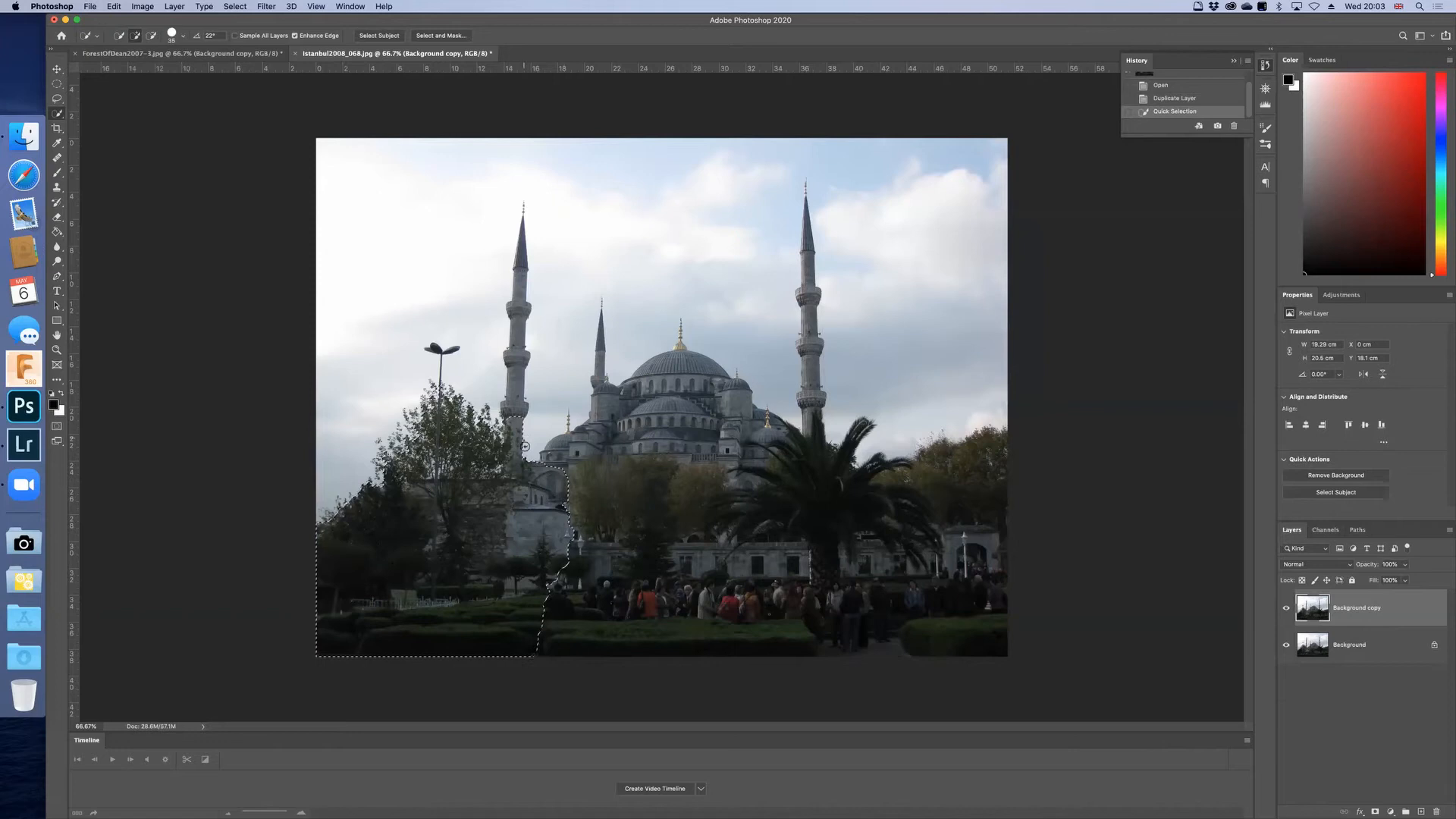
left_click_drag(515, 412, 519, 357)
left_click_drag(555, 468, 571, 455)
mouse_move(604, 398)
left_mouse_down()
mouse_move(597, 379)
mouse_move(628, 392)
mouse_move(681, 358)
mouse_move(701, 419)
mouse_move(733, 400)
mouse_move(742, 430)
mouse_move(814, 435)
mouse_move(796, 401)
mouse_move(809, 387)
mouse_move(813, 410)
mouse_move(809, 271)
left_mouse_up()
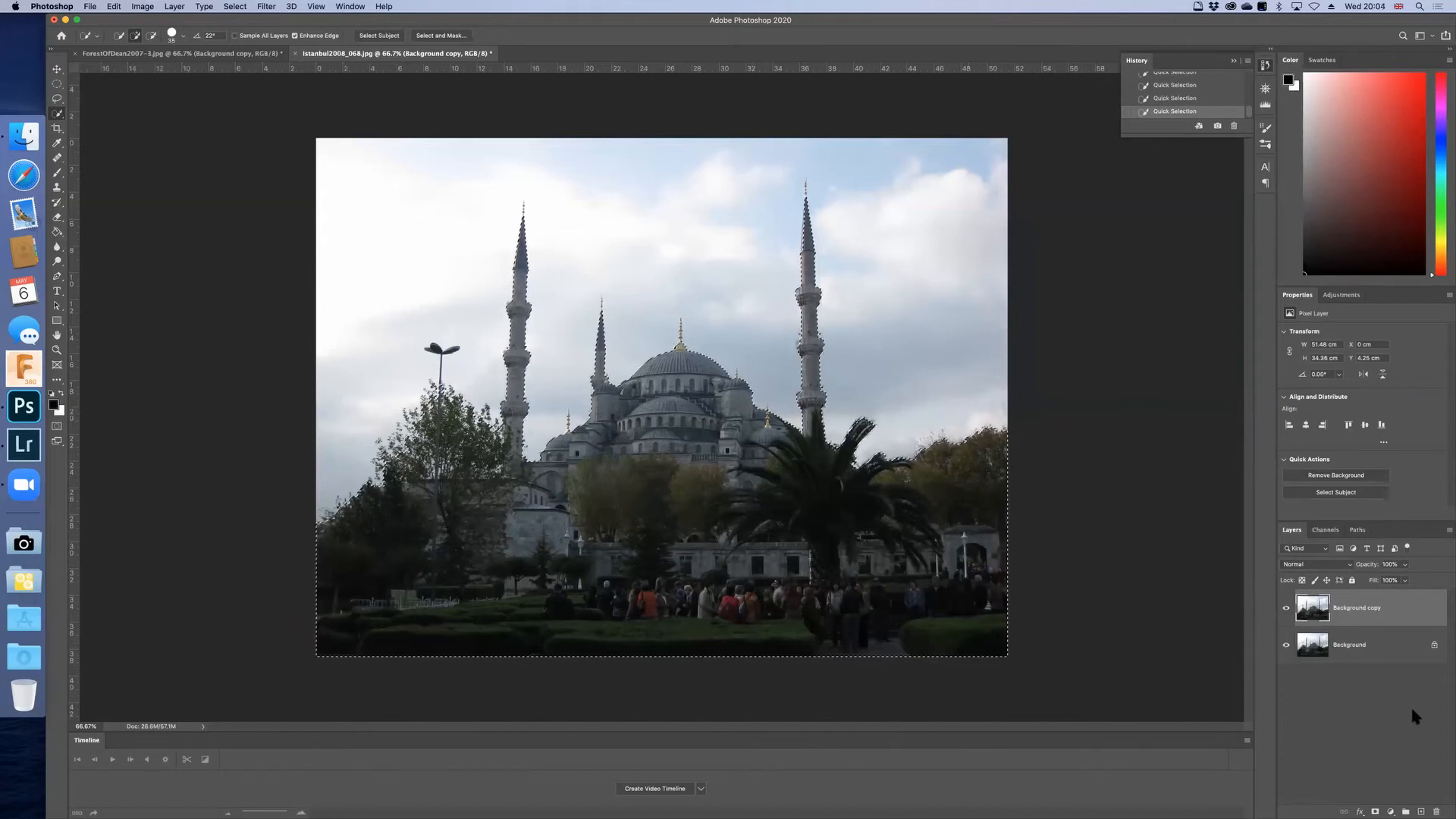
Step: Turn the selection into a layer mask on the Background copy, inspect the mask on the canvas, and return to the image view
left_click(1374, 810)
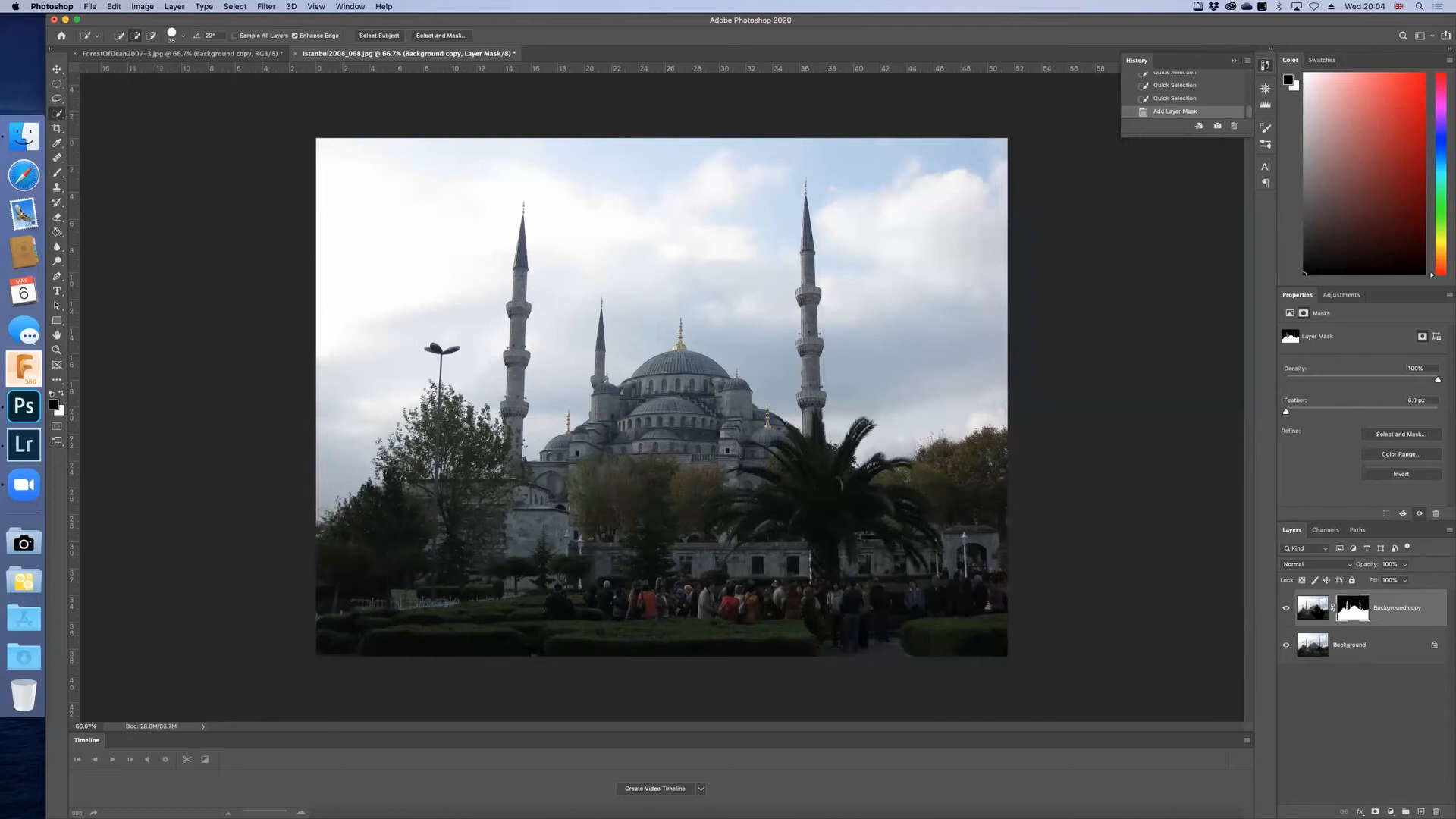
left_click(1349, 613, "alt")
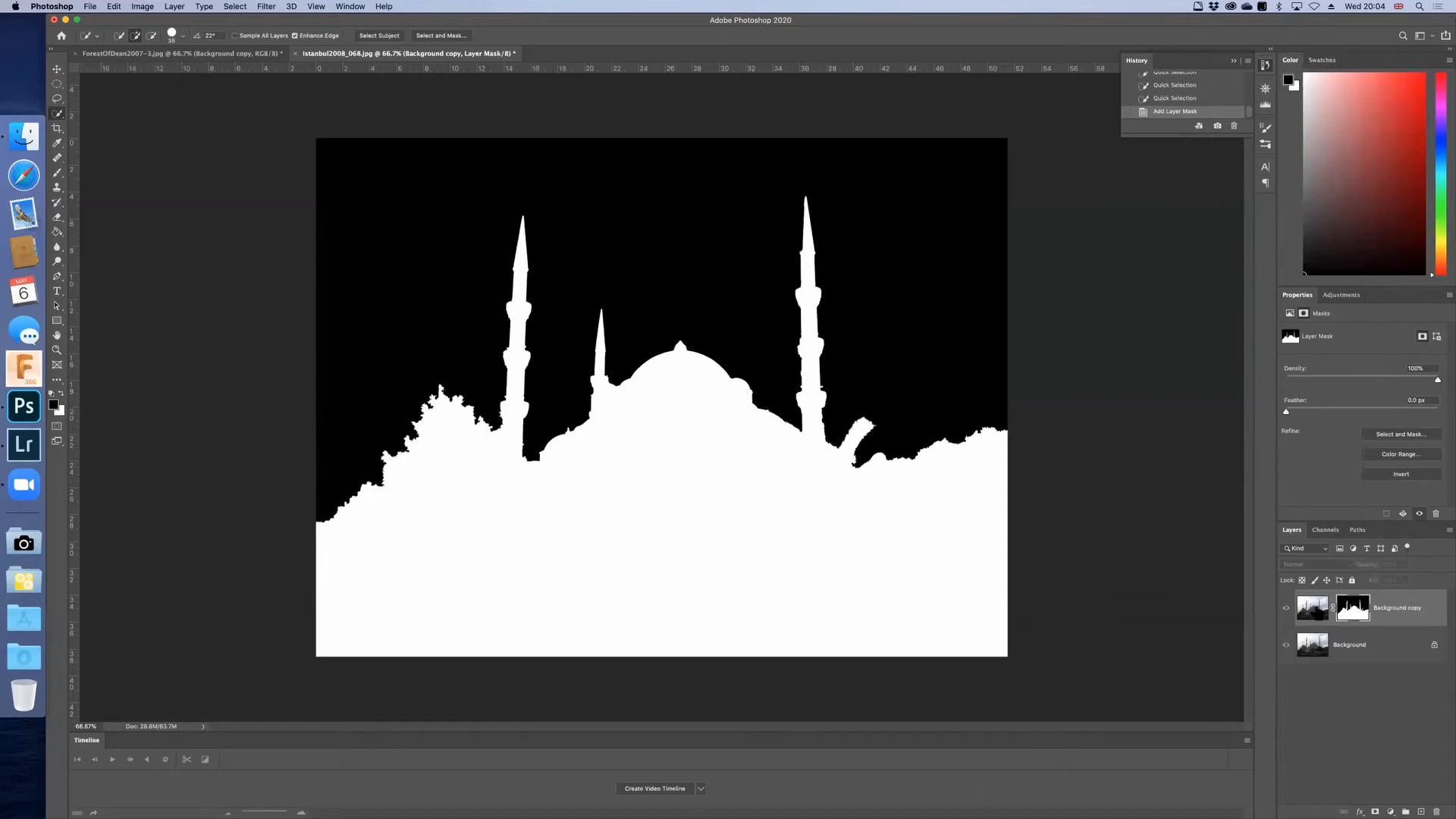
left_click(1313, 607)
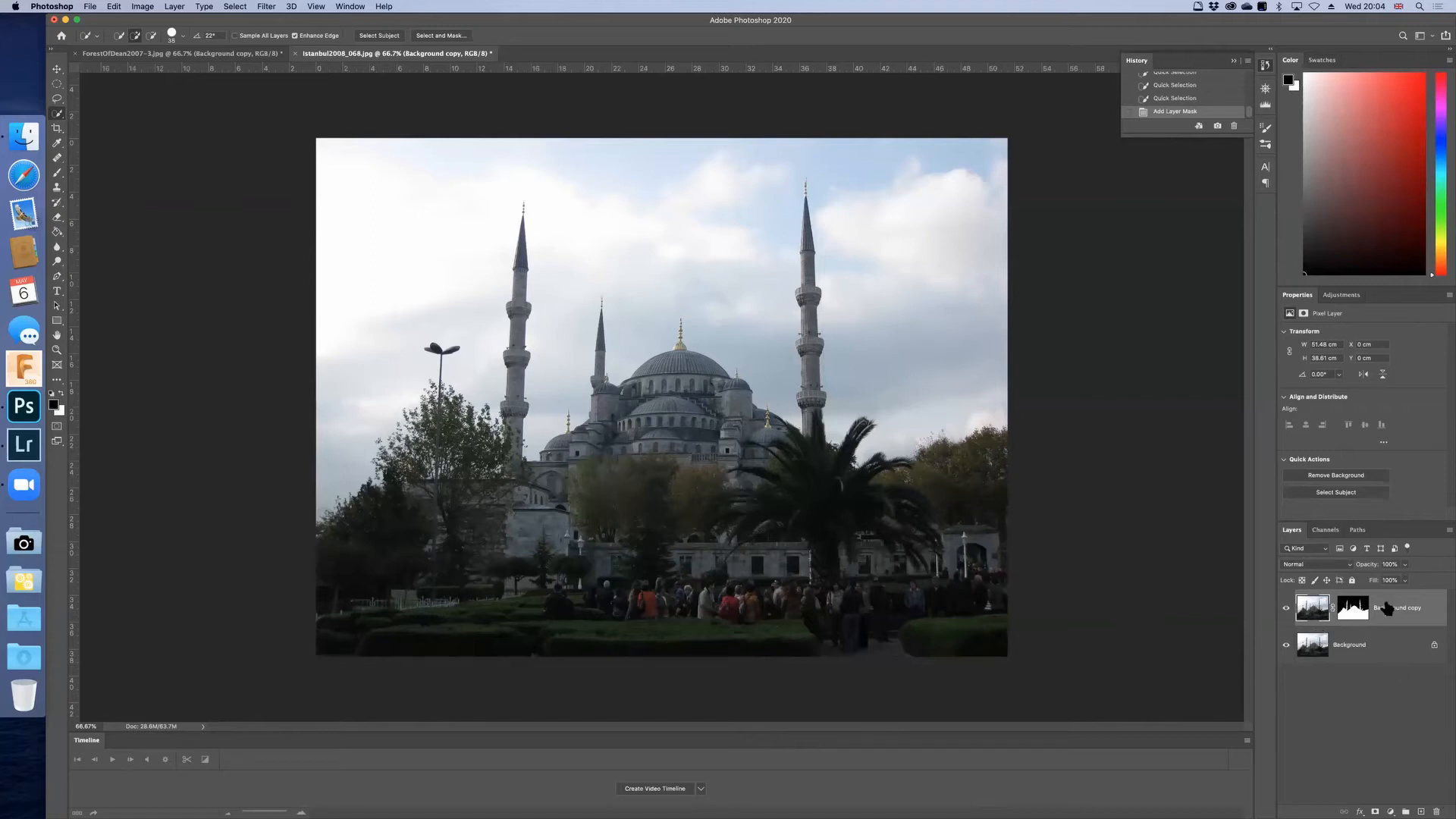
Step: Add an Exposure adjustment layer above the Background copy and set its exposure to +1
left_click(1391, 811)
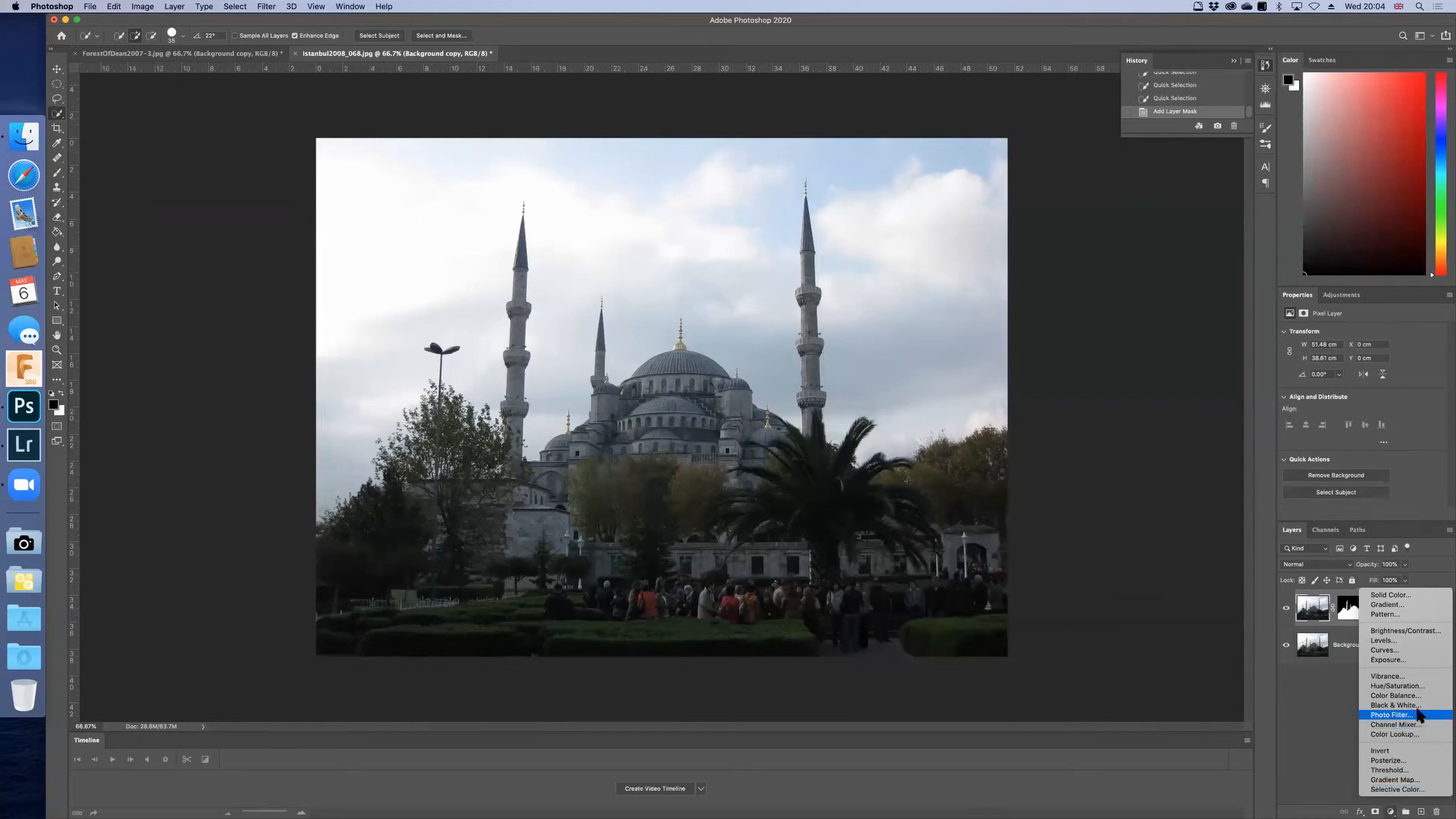
left_click(1403, 661)
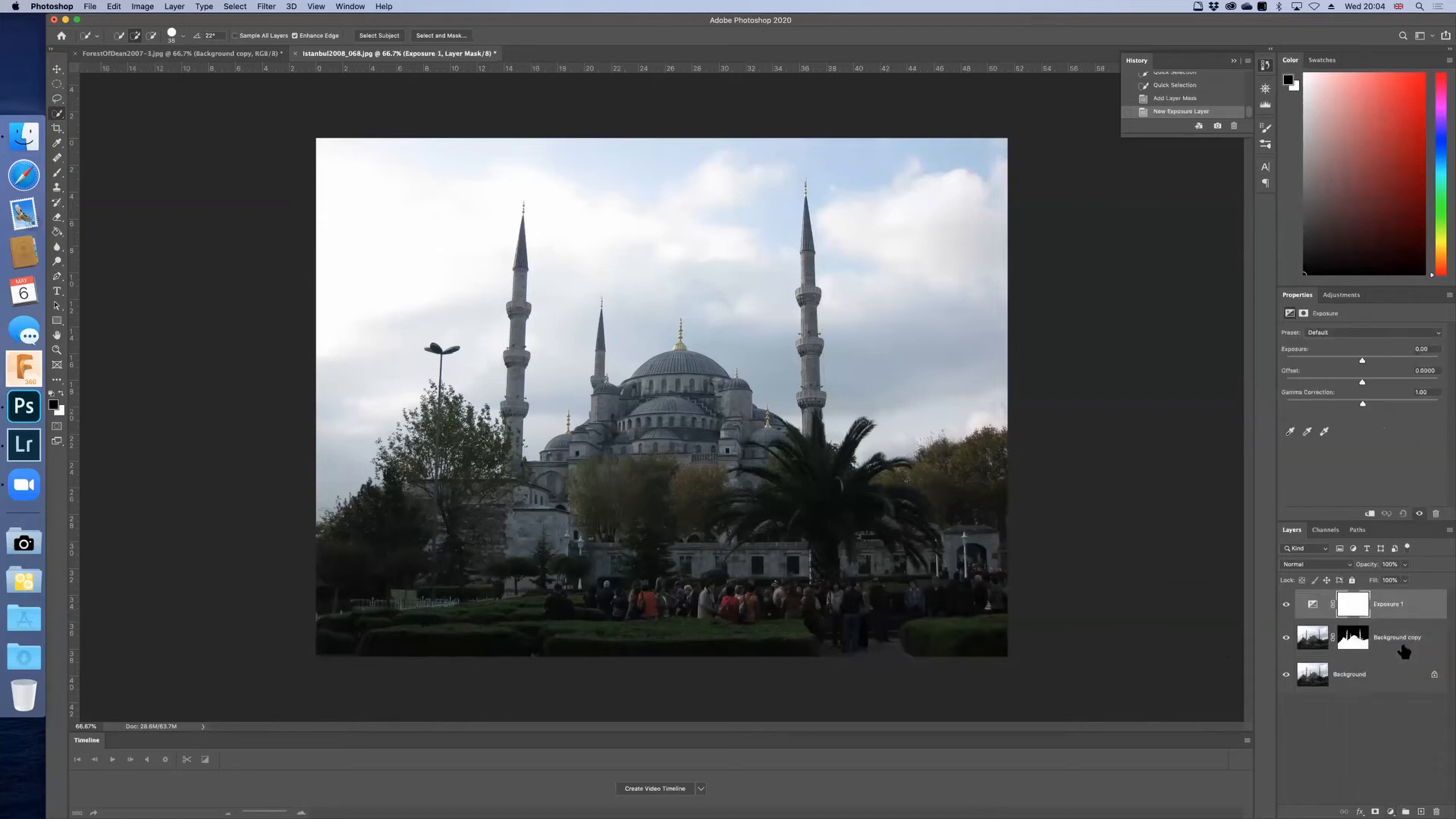
left_click(1440, 351)
type("+1")
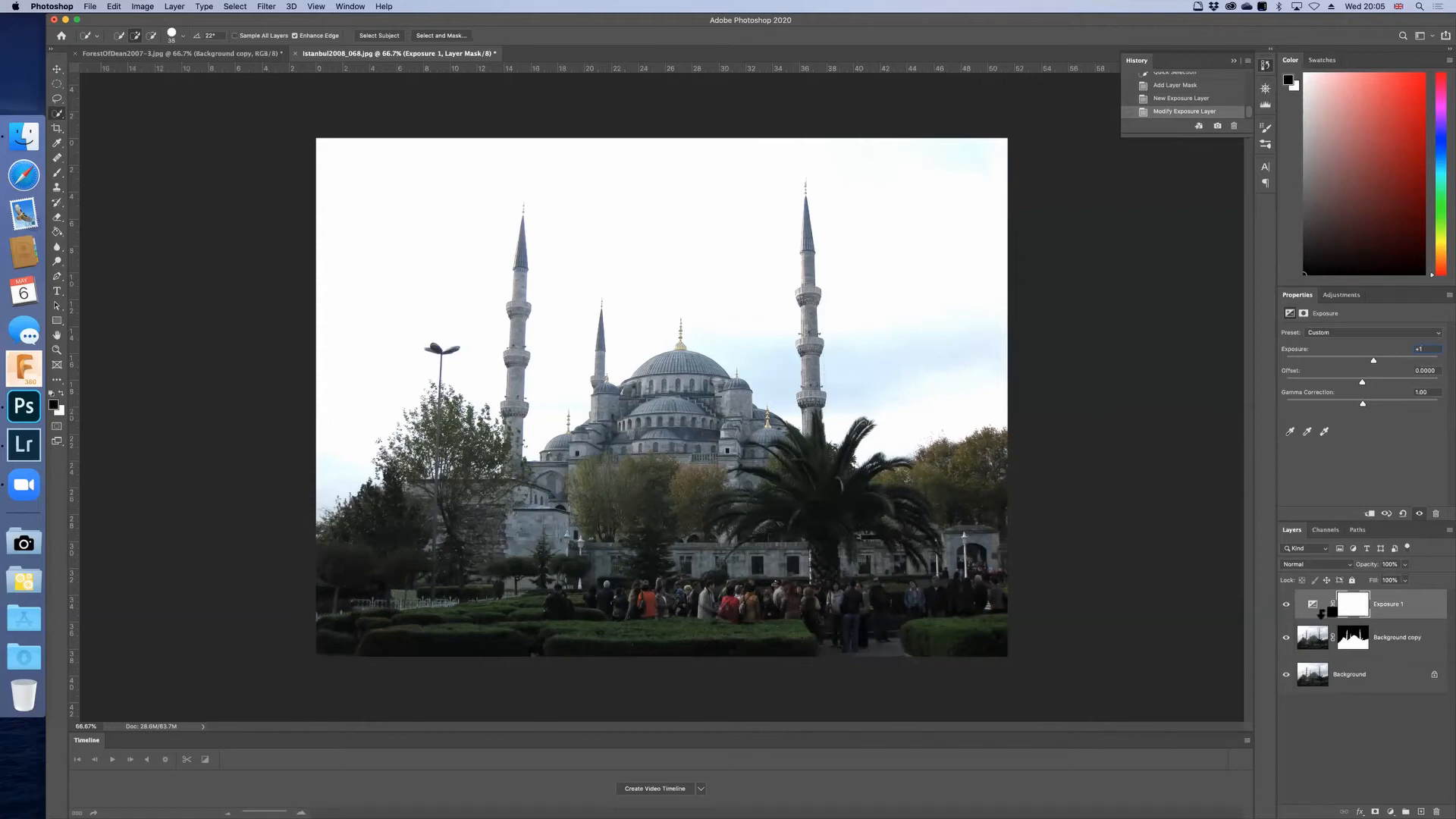
Step: Clip the Exposure adjustment layer to the masked Background copy and combine both layers into a group
left_click(1322, 613, "alt")
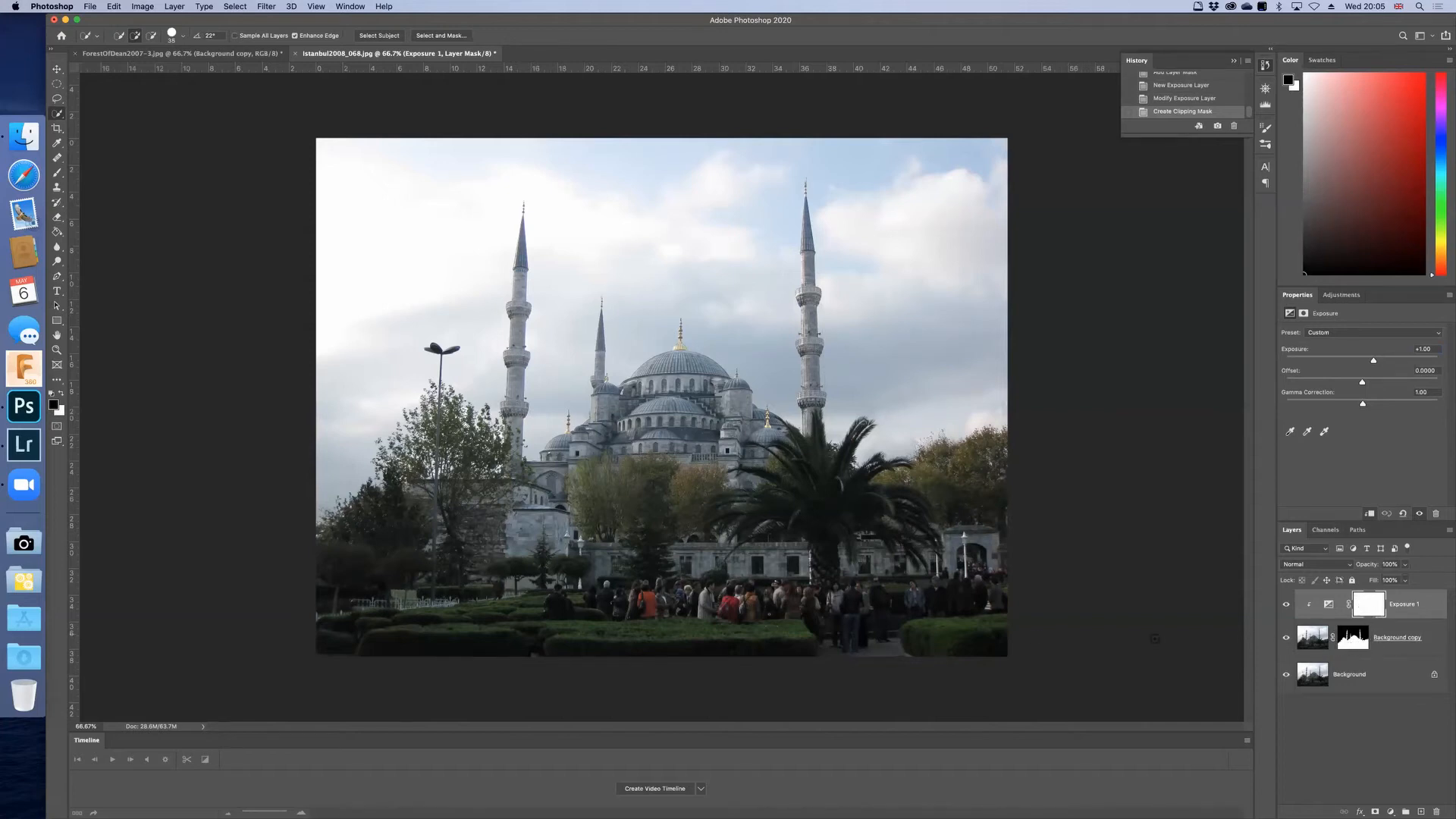
left_click(1431, 643)
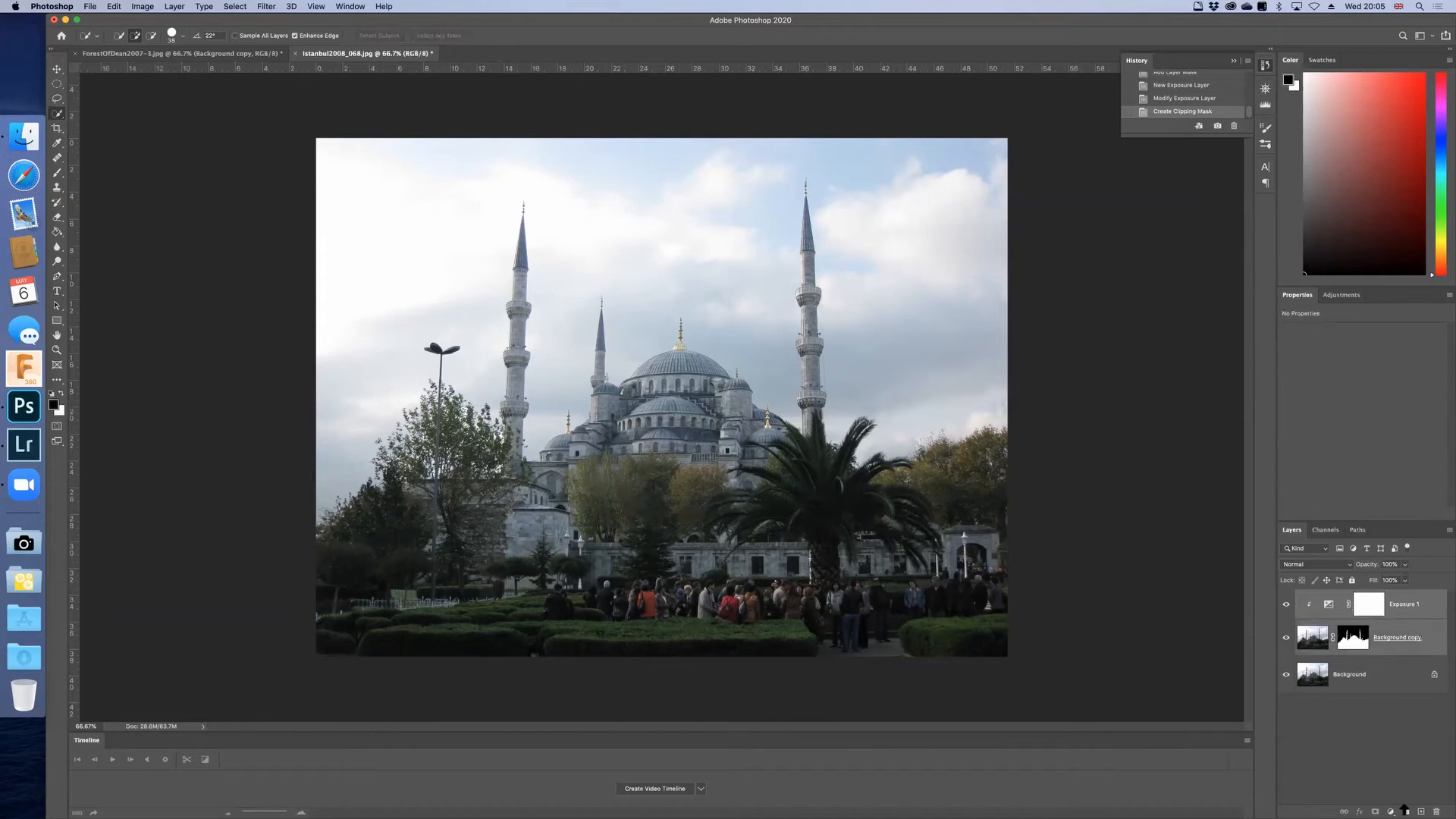
left_click(1405, 811)
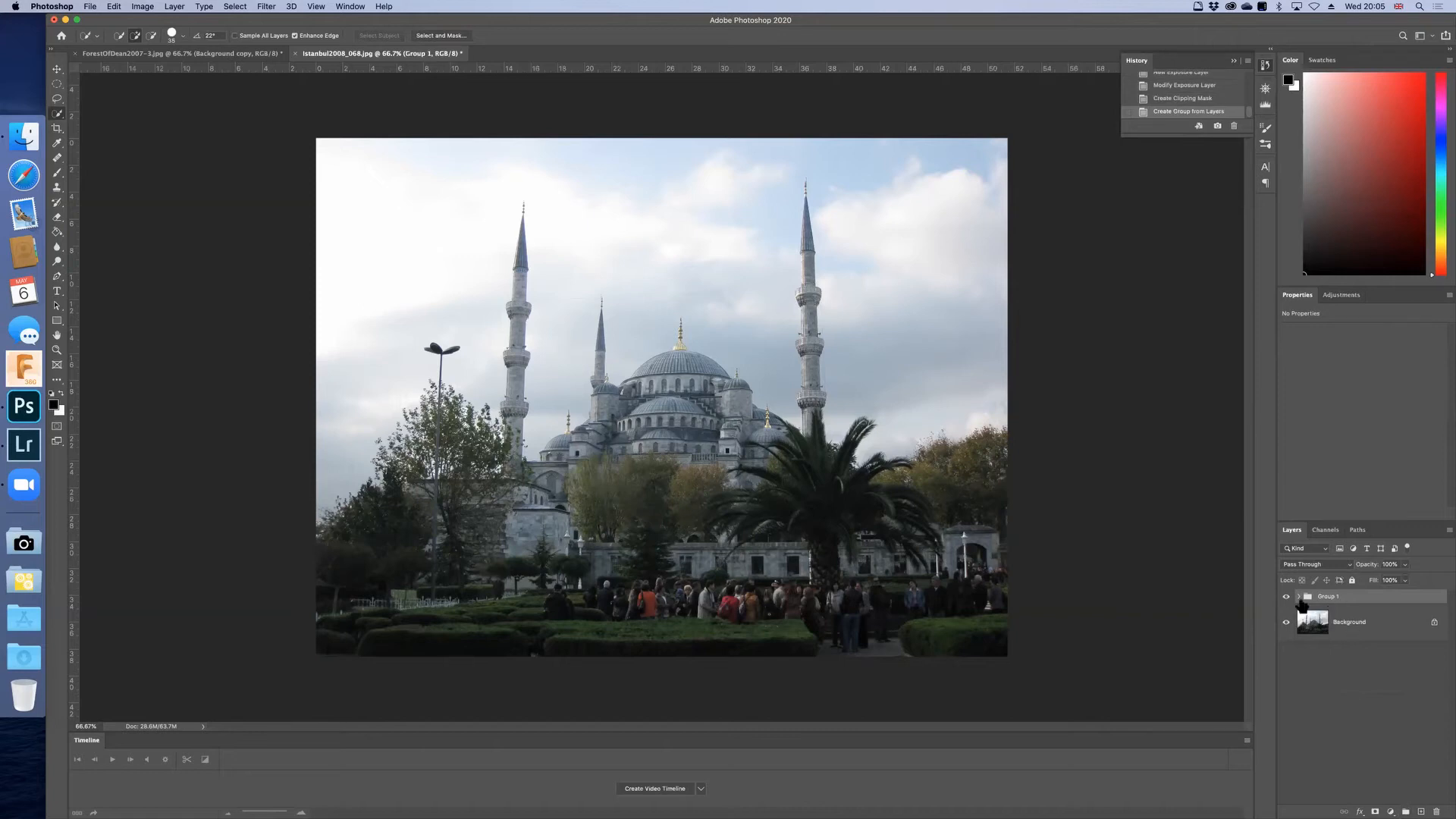
Step: Compare the mosque photo with the new layer group off and on, leave it visible, and expand the group
left_click(1285, 597)
left_click(1284, 598)
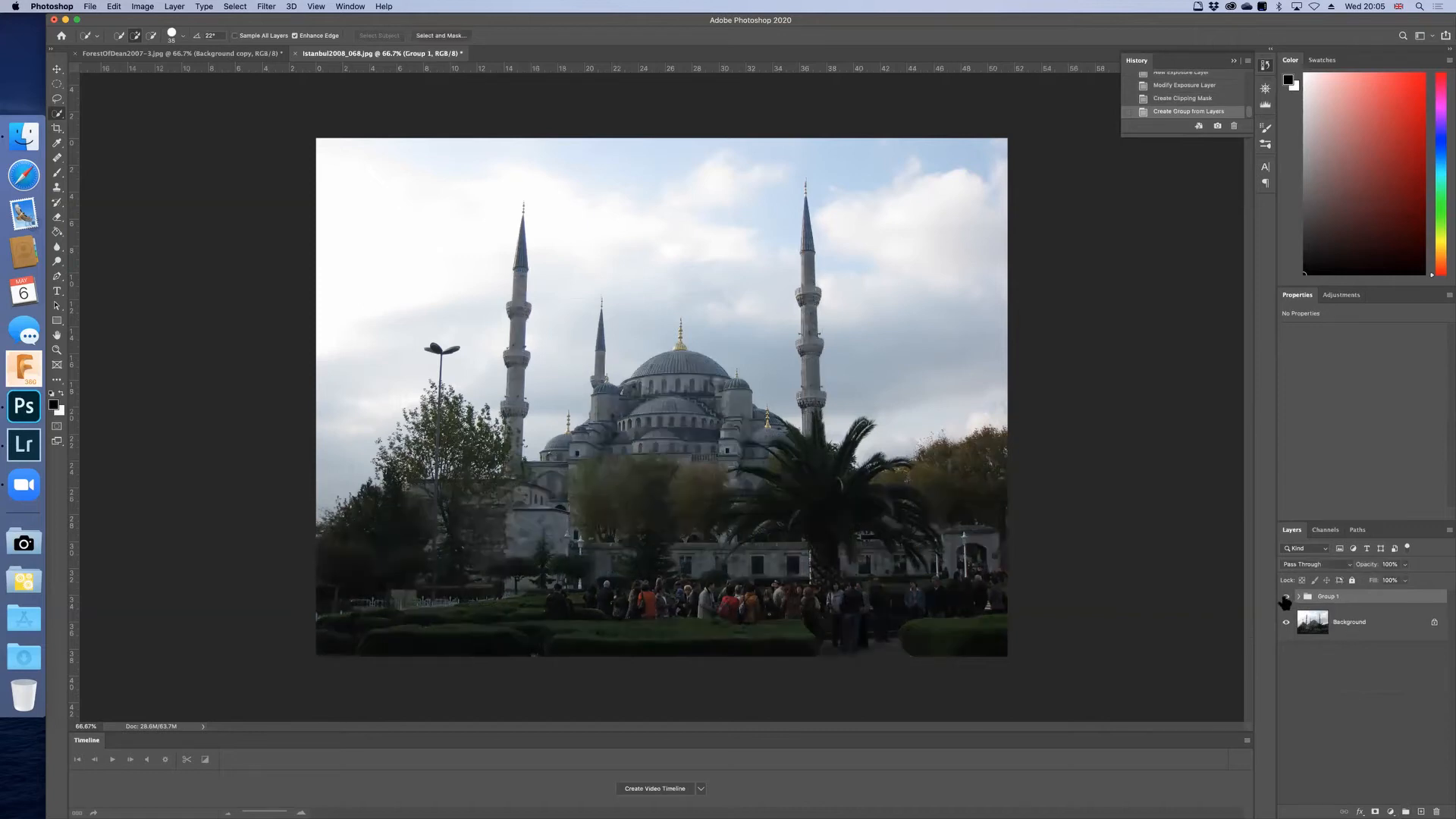
left_click(1284, 598)
left_click(1284, 598)
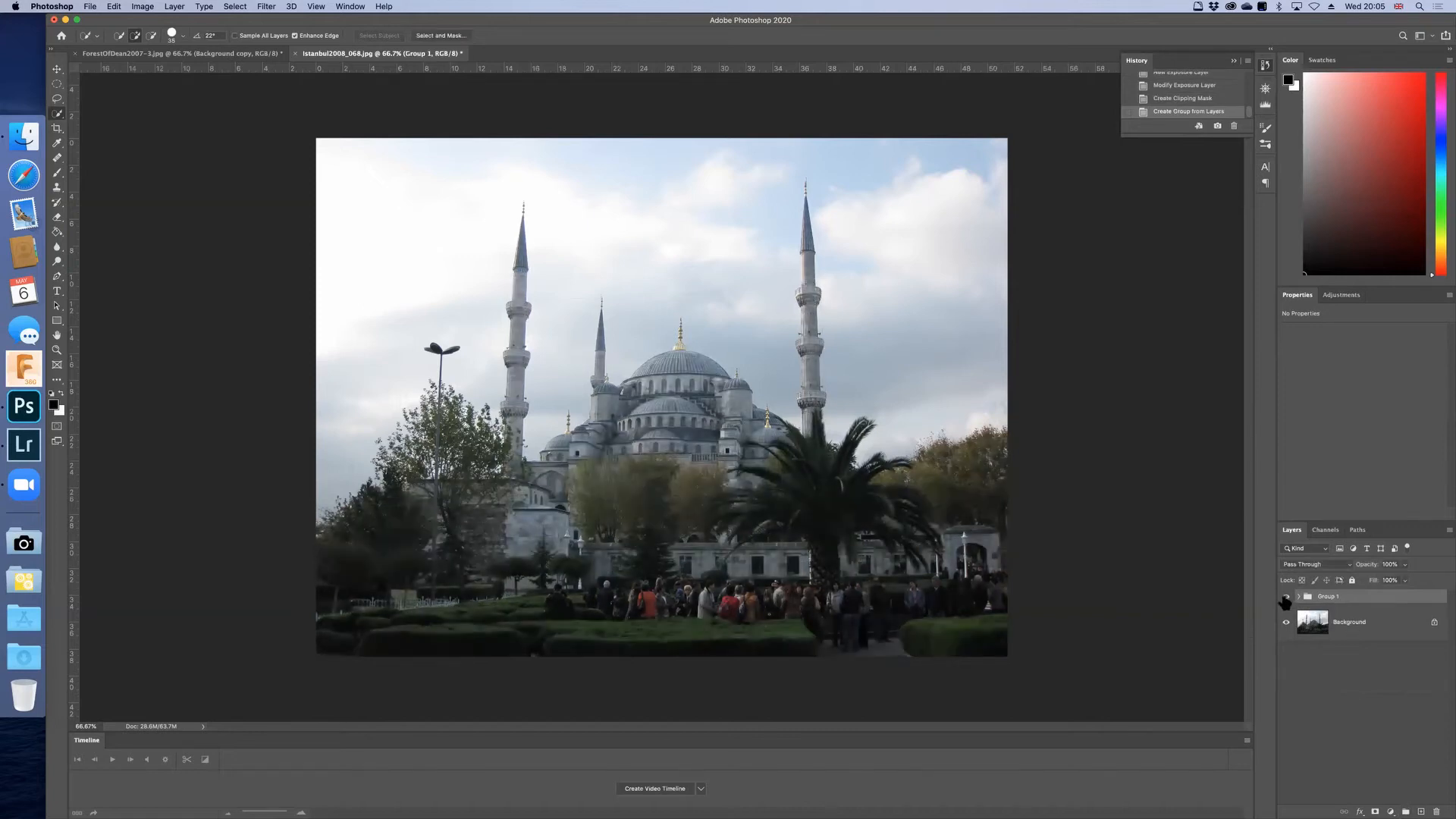
left_click(1284, 597)
left_click(1286, 598)
left_click(1286, 598)
left_click(1286, 598)
left_click(1298, 596)
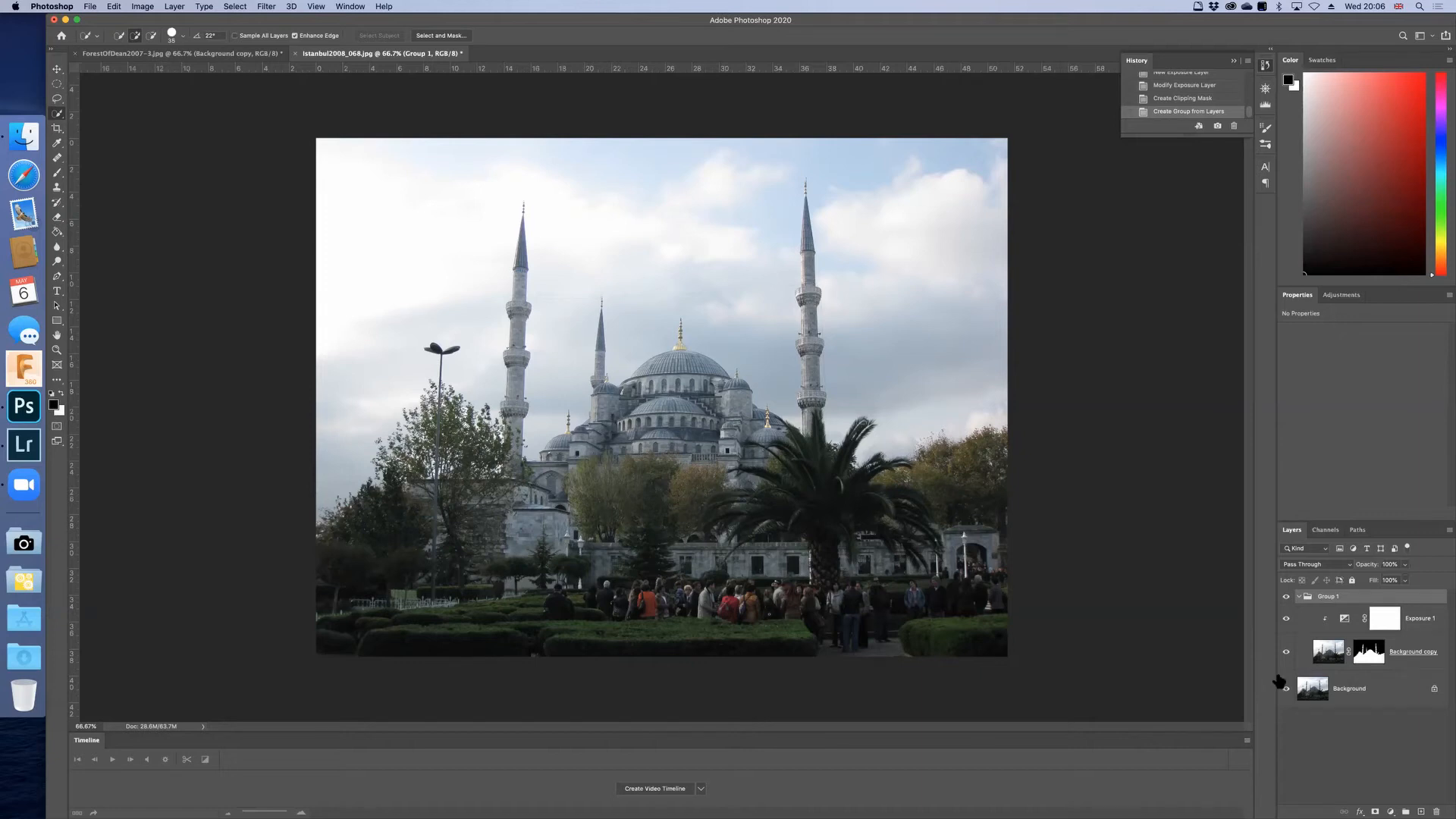
Step: Switch to Lightroom Classic and send the fig plant photo RFB_0003.nef to Adobe Photoshop 2020 for editing
left_click(24, 444)
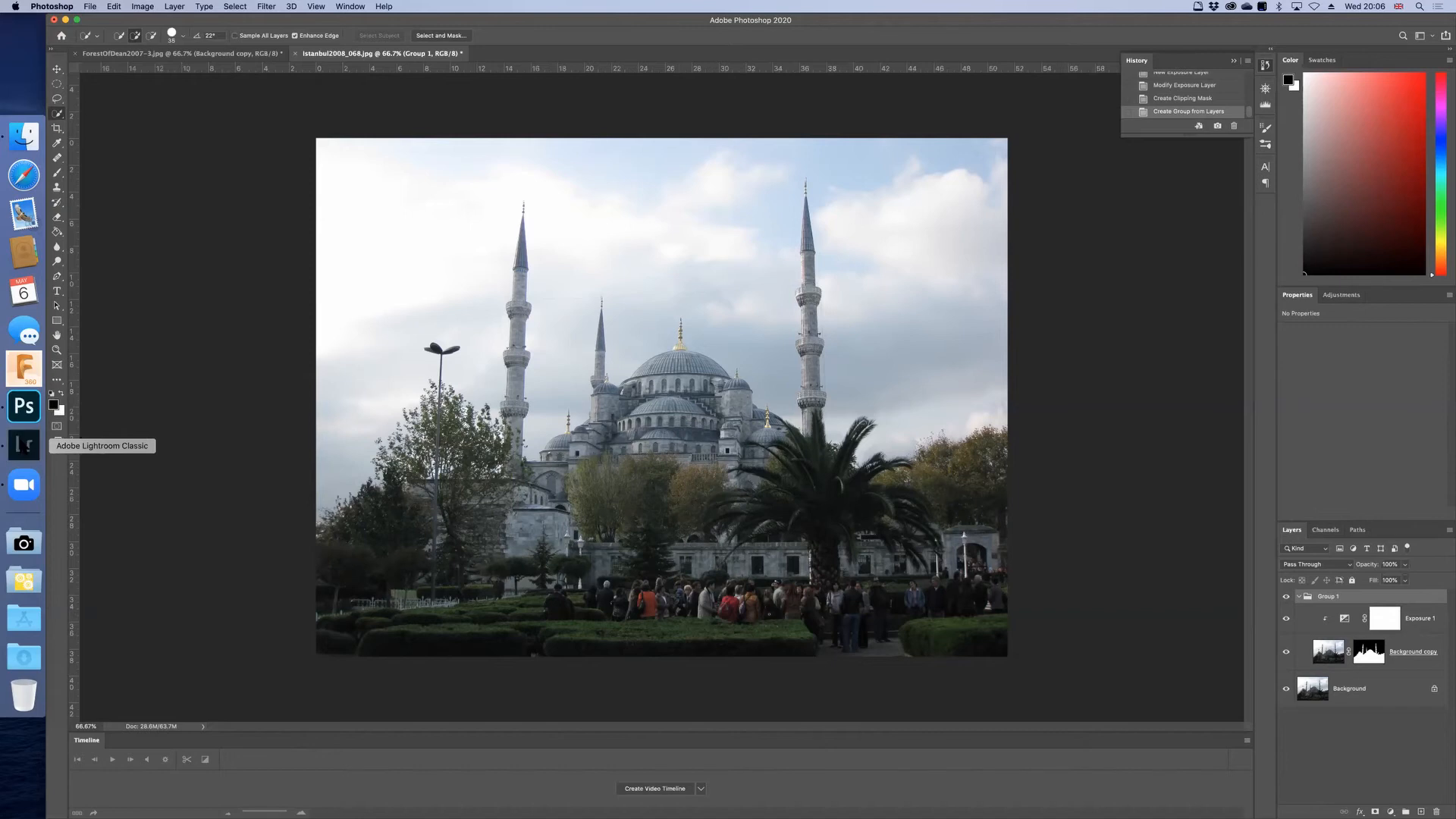
right_click(462, 137)
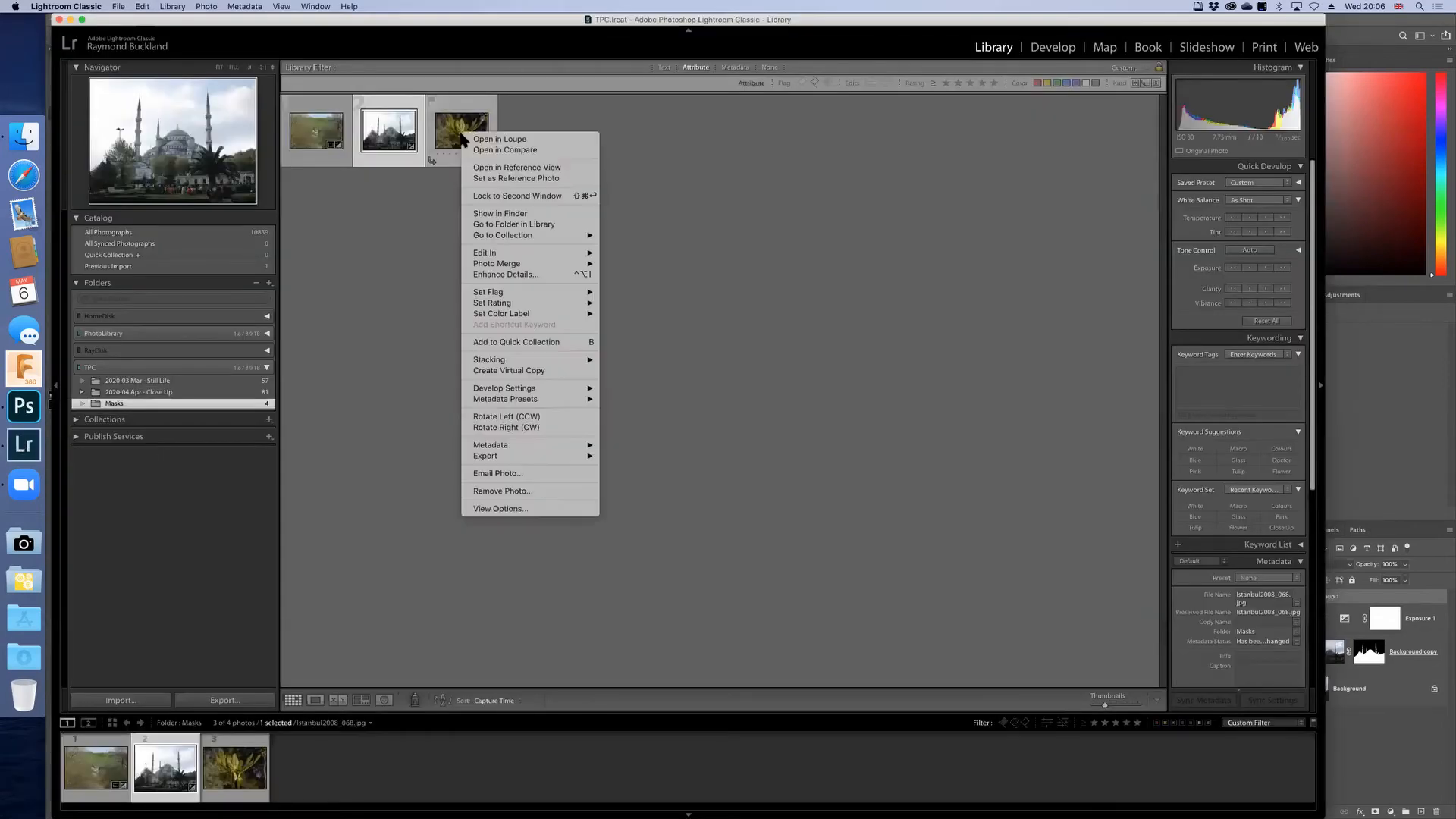
mouse_move(565, 253)
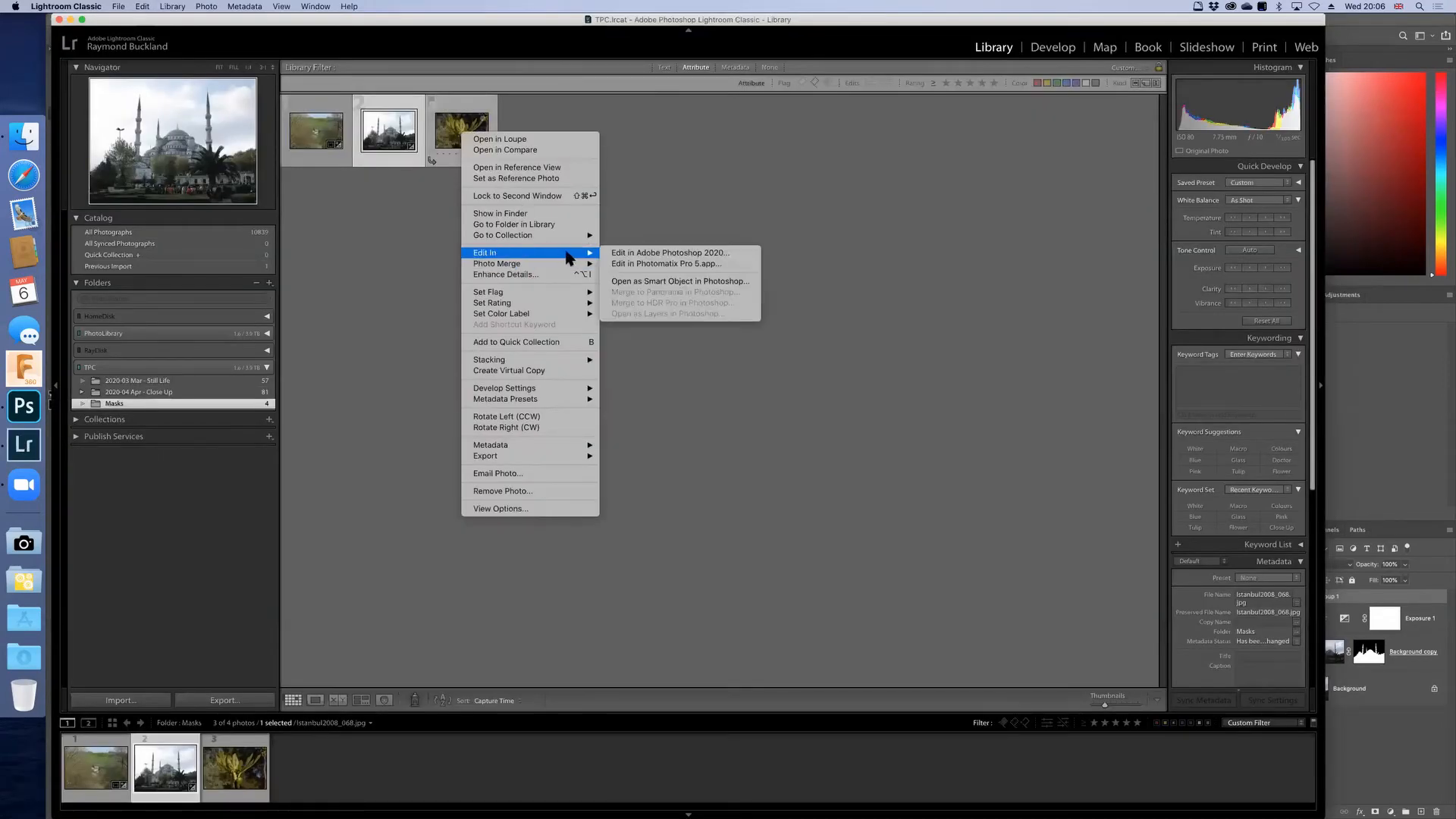
left_click(614, 254)
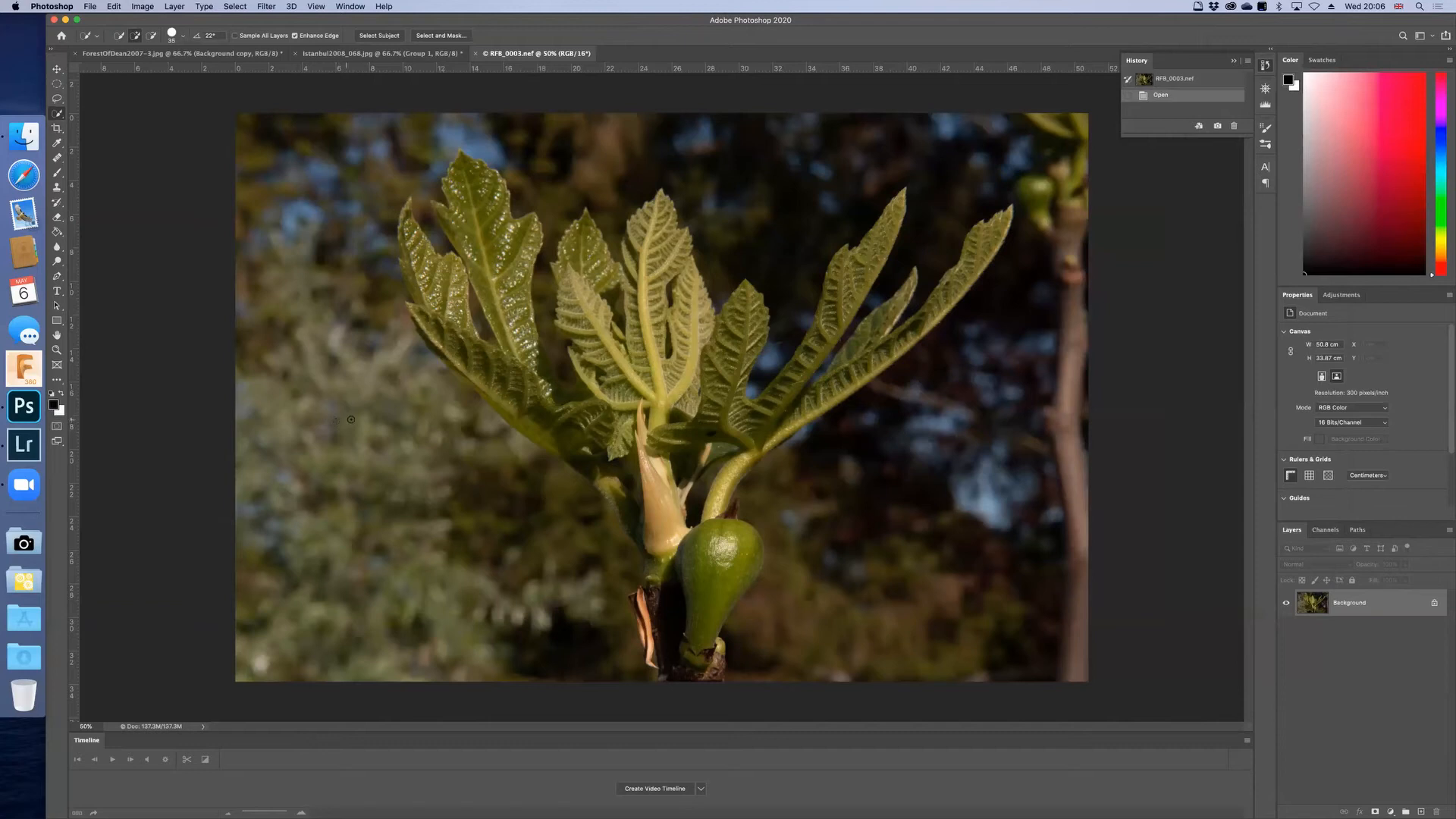
Step: Duplicate the Background layer as Background copy in RFB_0003.nef and hide the copy
right_click(1317, 599)
left_click(1355, 621)
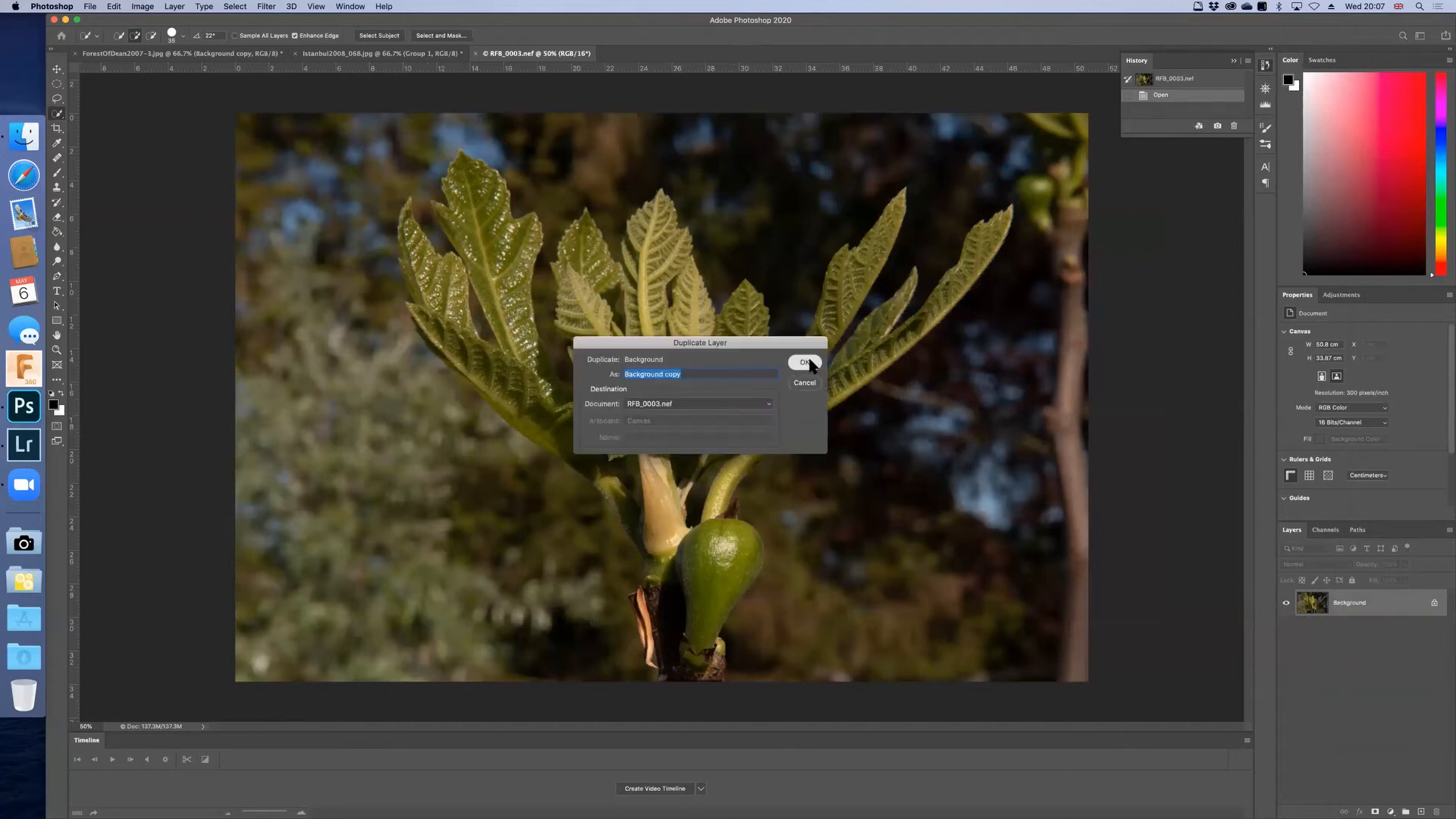
left_click(804, 363)
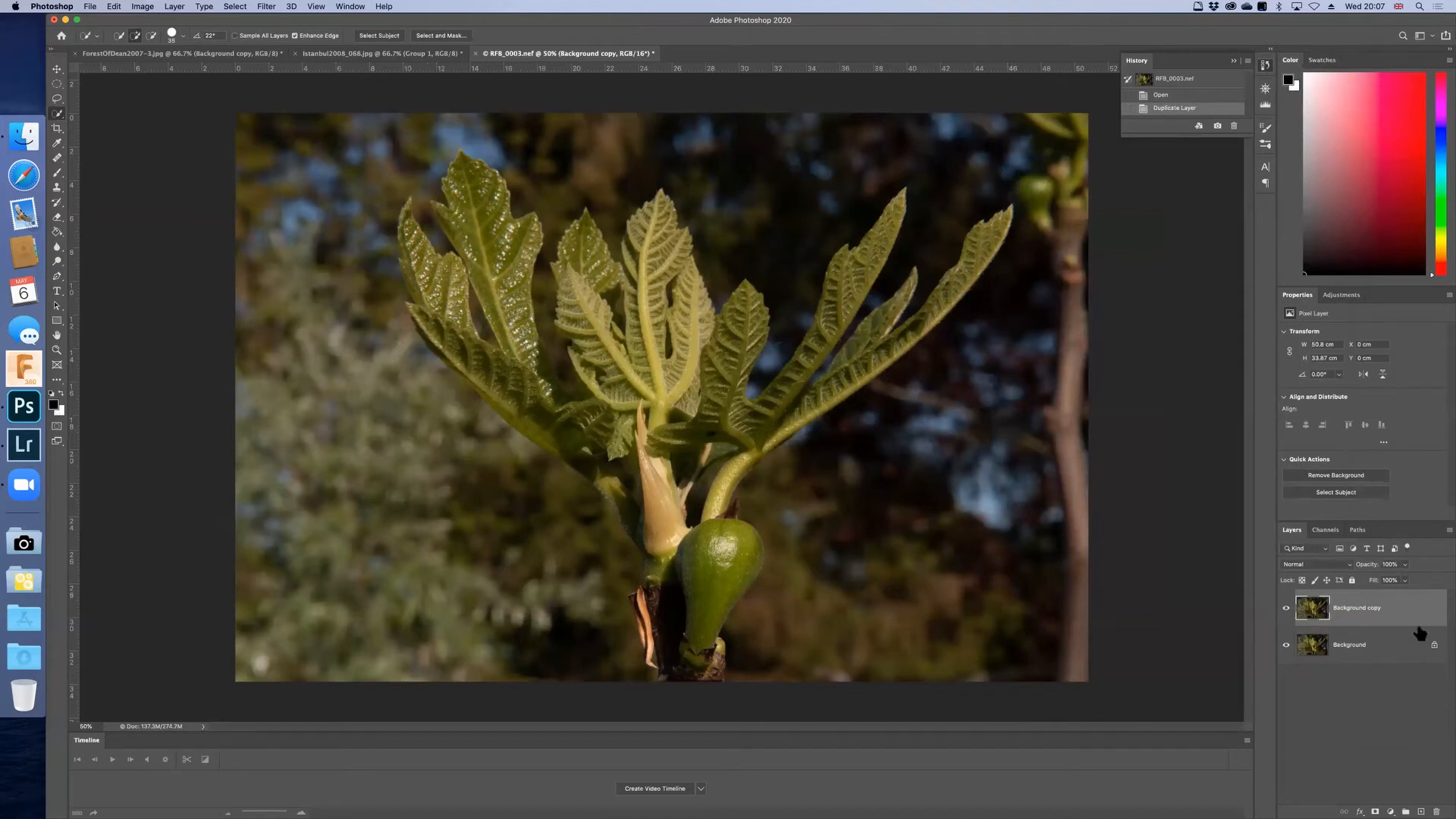
left_click(1285, 611)
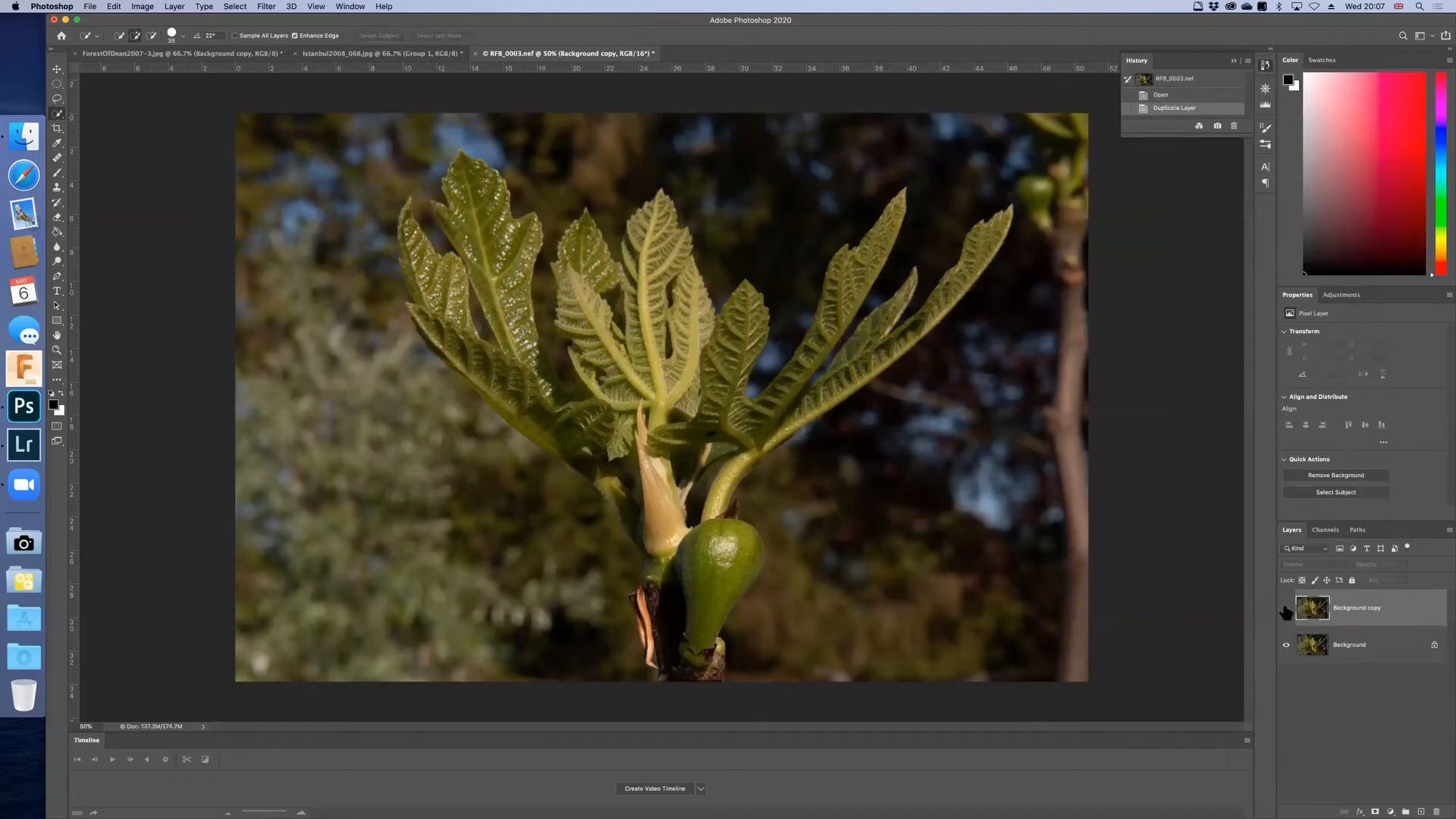
Step: Apply a Gaussian Blur to the Background layer, checking the fig in the filter preview and adjusting the radius
left_click(1371, 649)
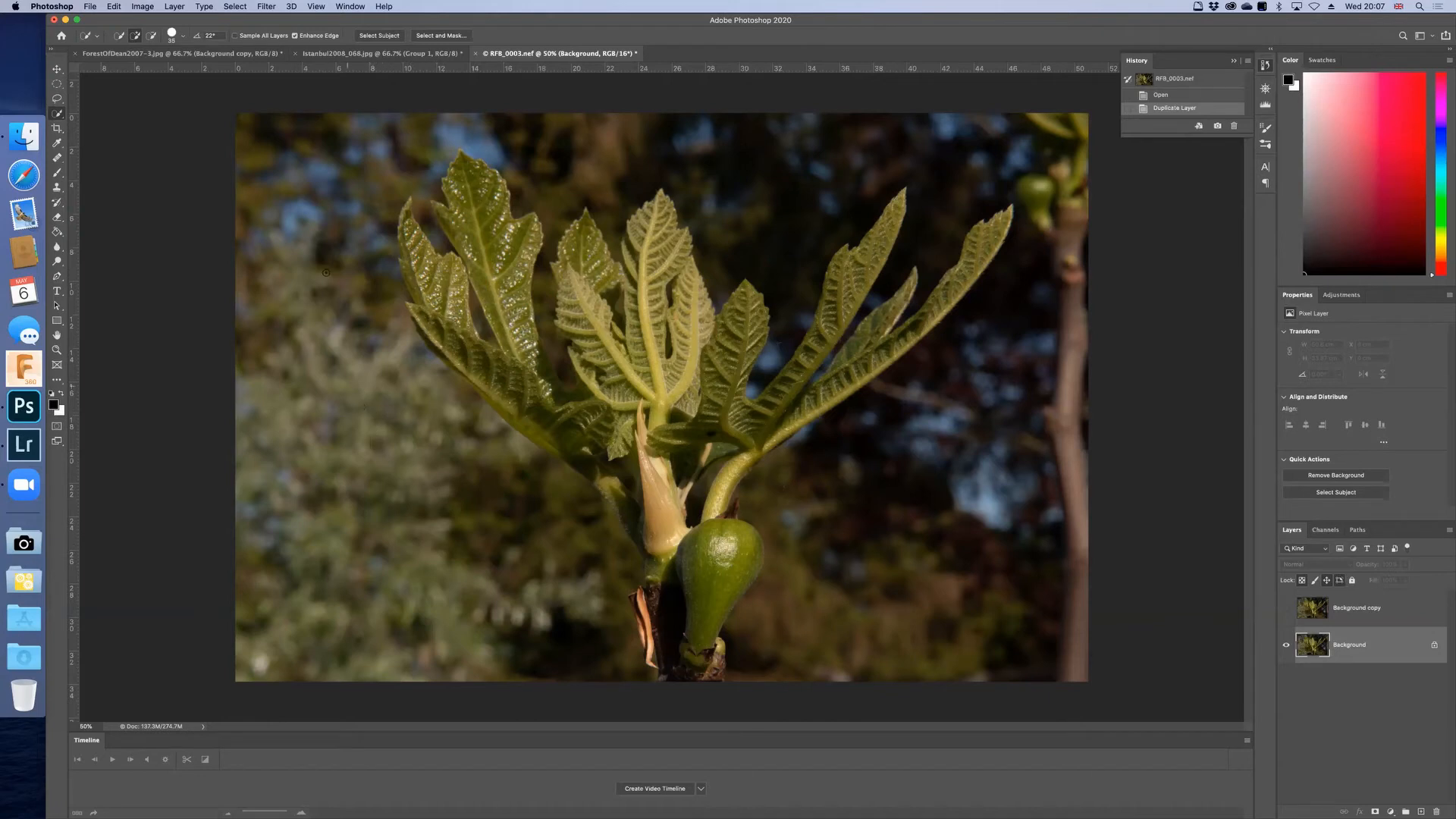
left_click(267, 7)
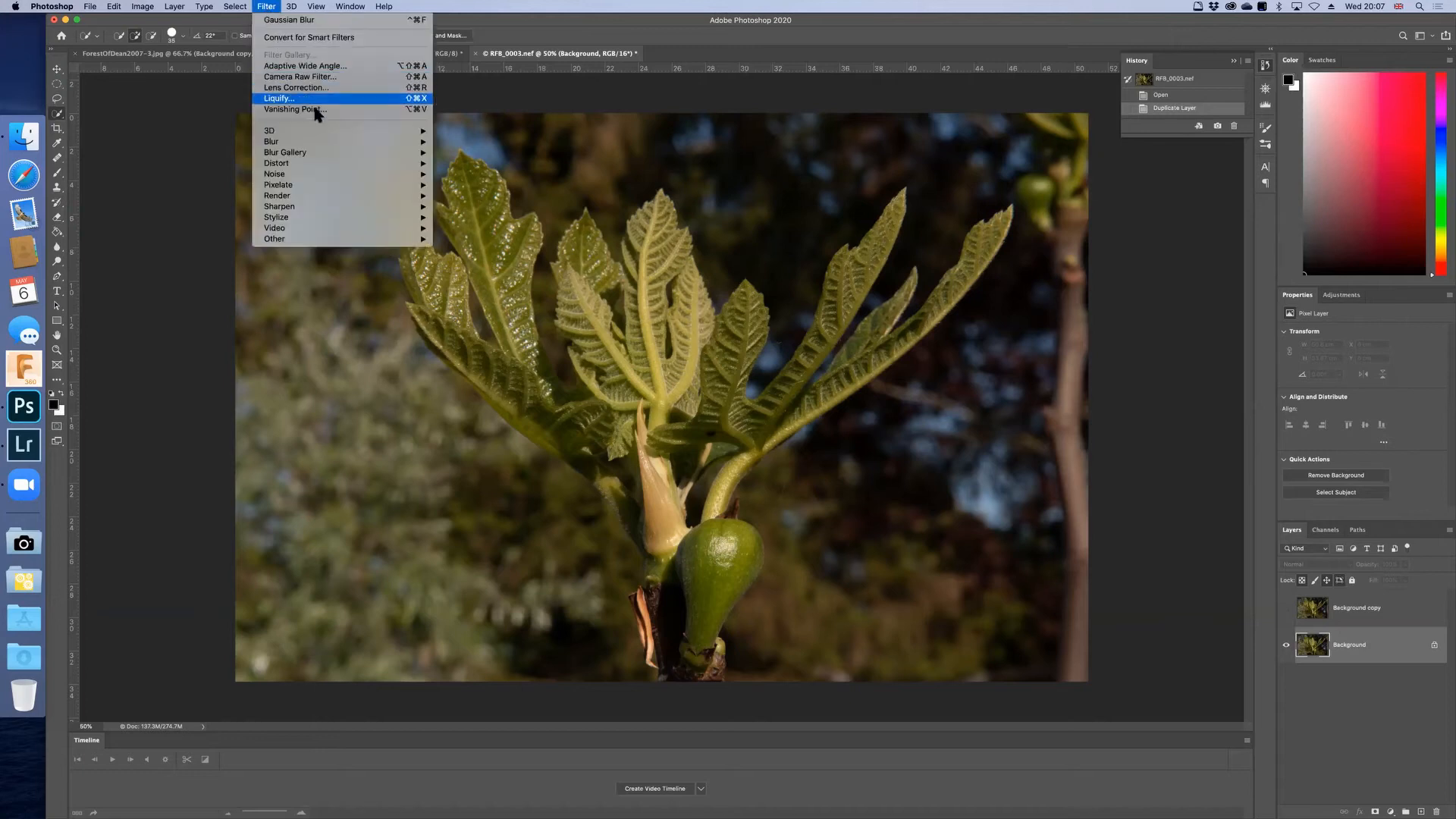
mouse_move(372, 157)
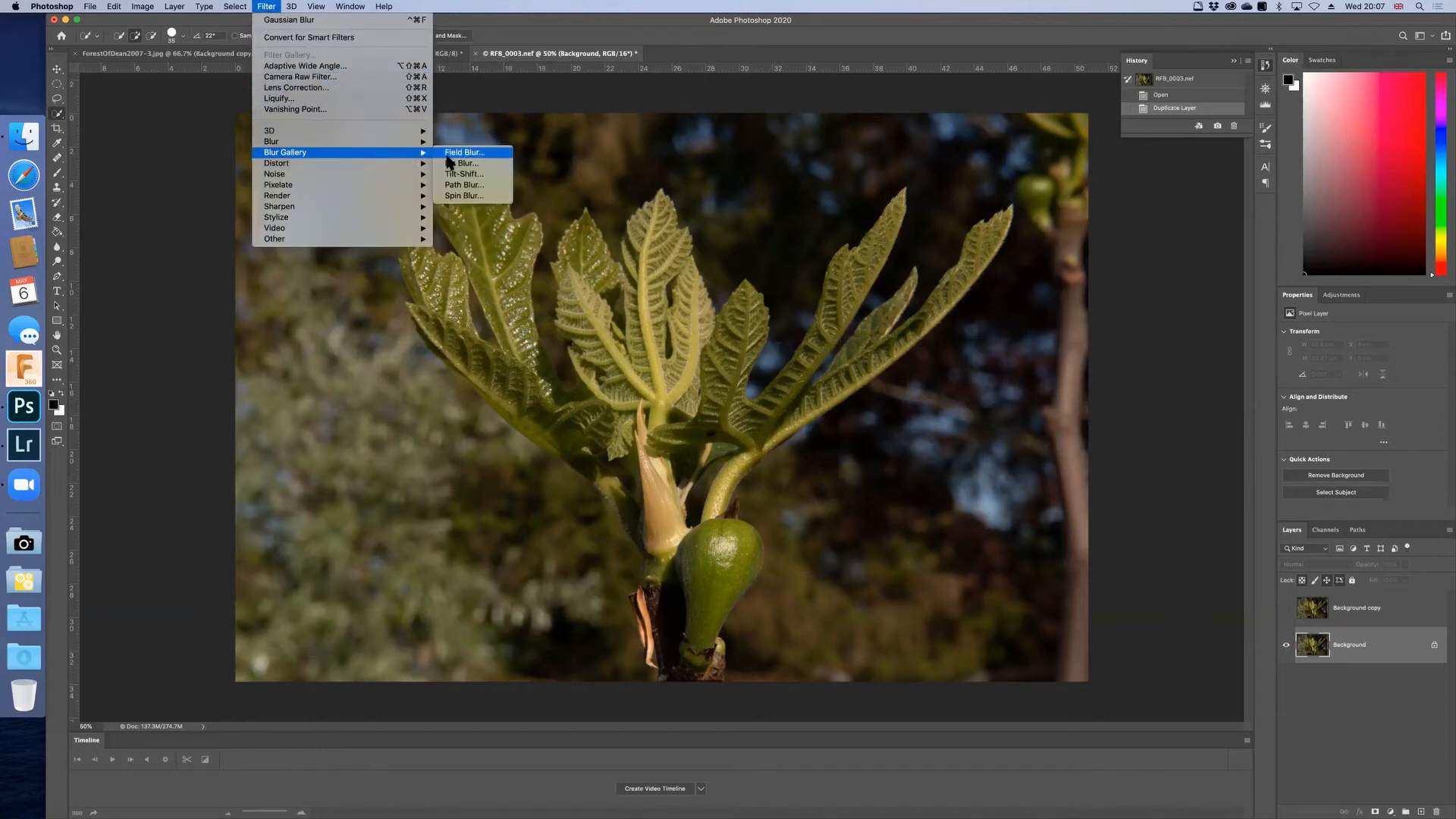
mouse_move(427, 144)
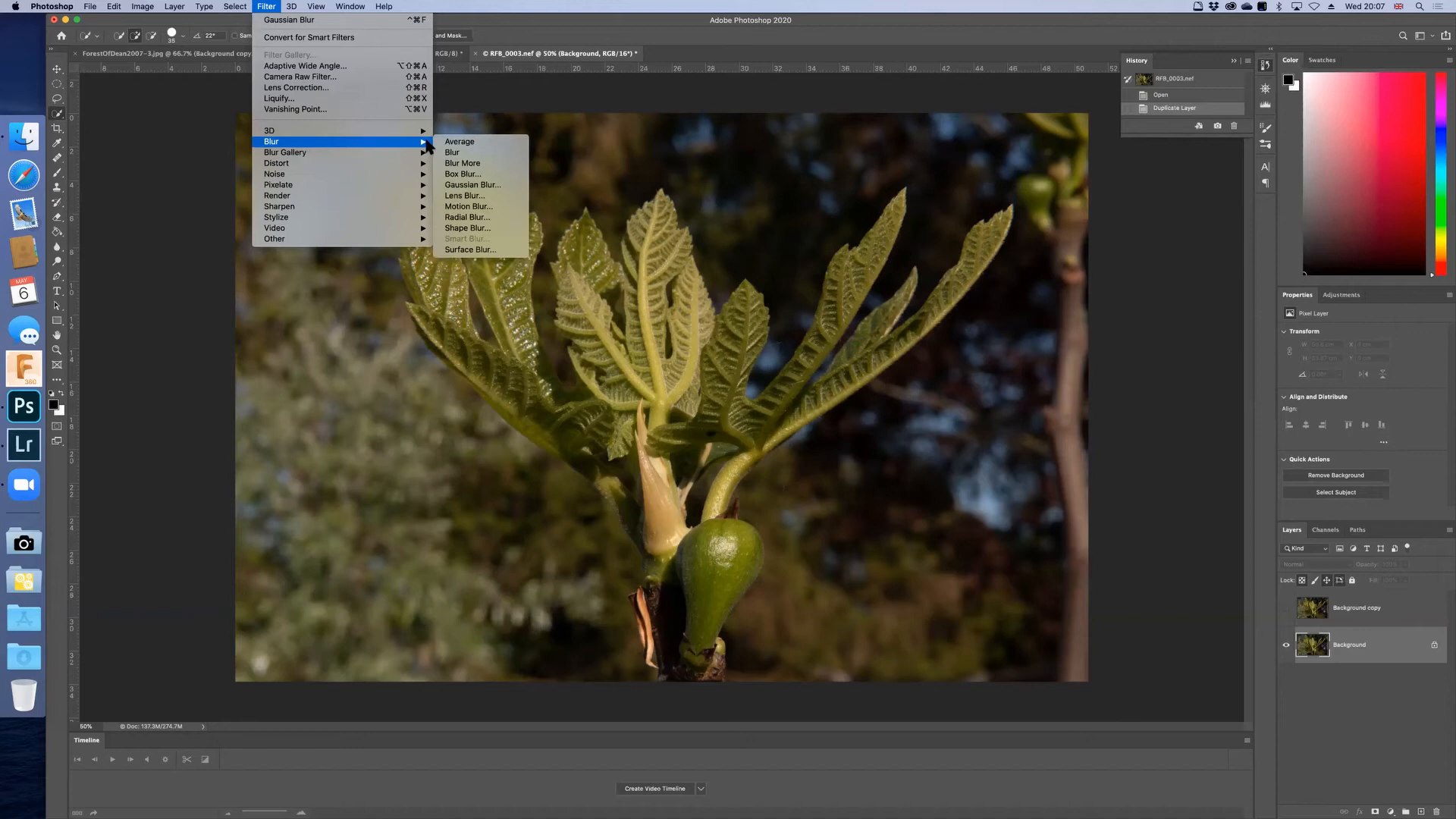
left_click(464, 185)
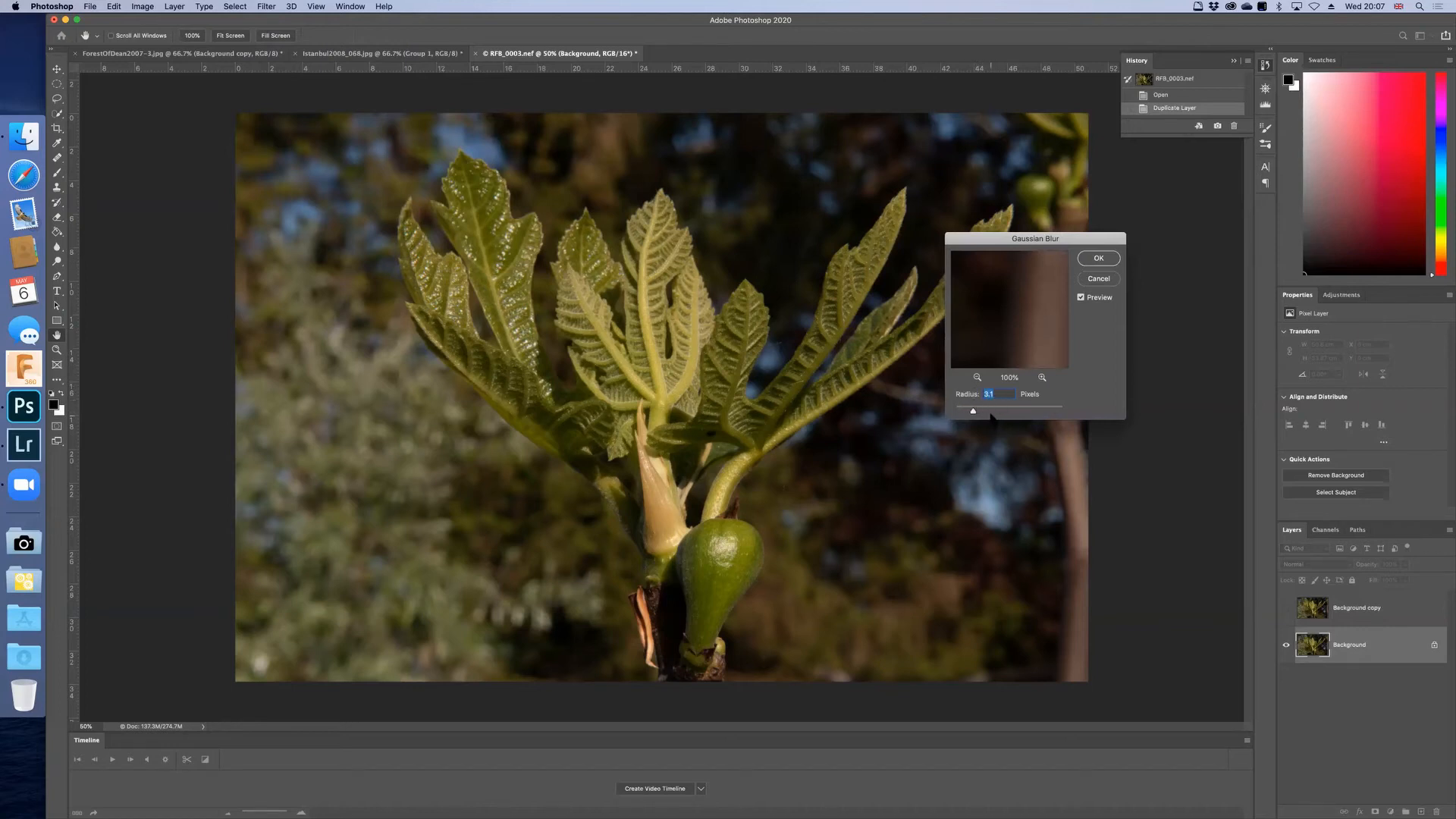
left_click_drag(1031, 318, 997, 317)
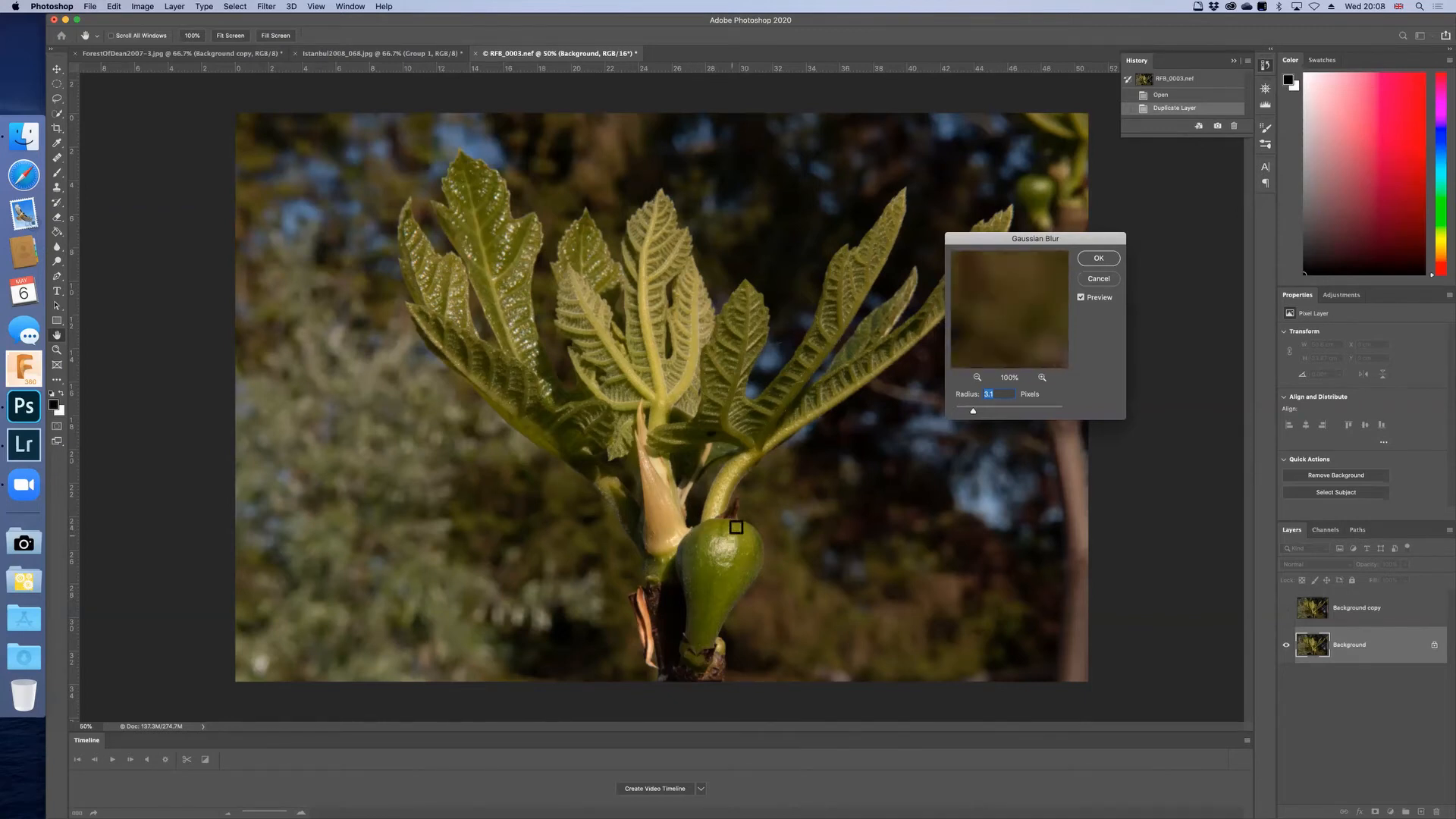
left_click(724, 521)
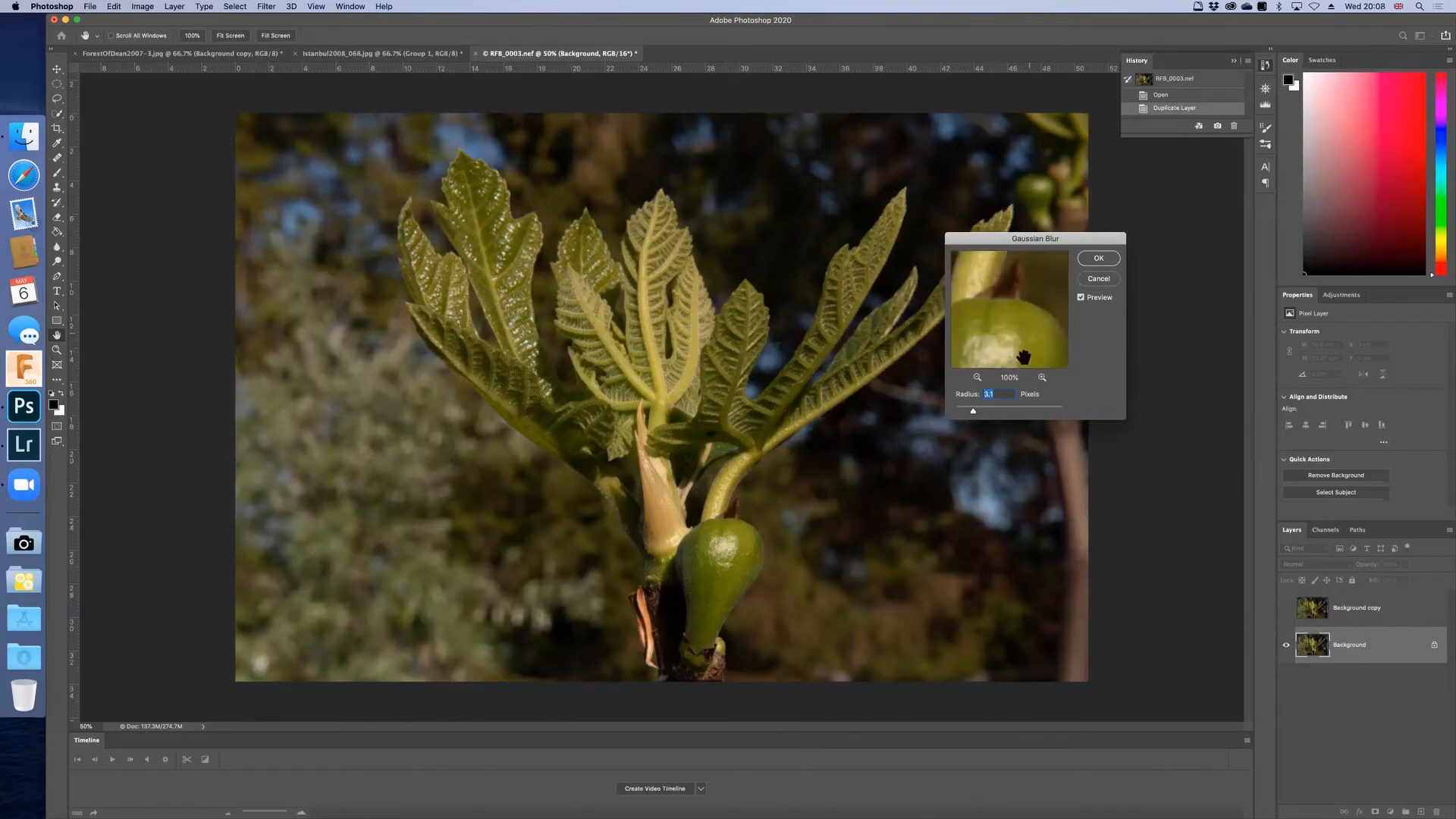
mouse_move(975, 411)
left_mouse_down()
mouse_move(1025, 412)
mouse_move(977, 411)
left_mouse_up()
key("BackSpace")
key("BackSpace")
key("Return")
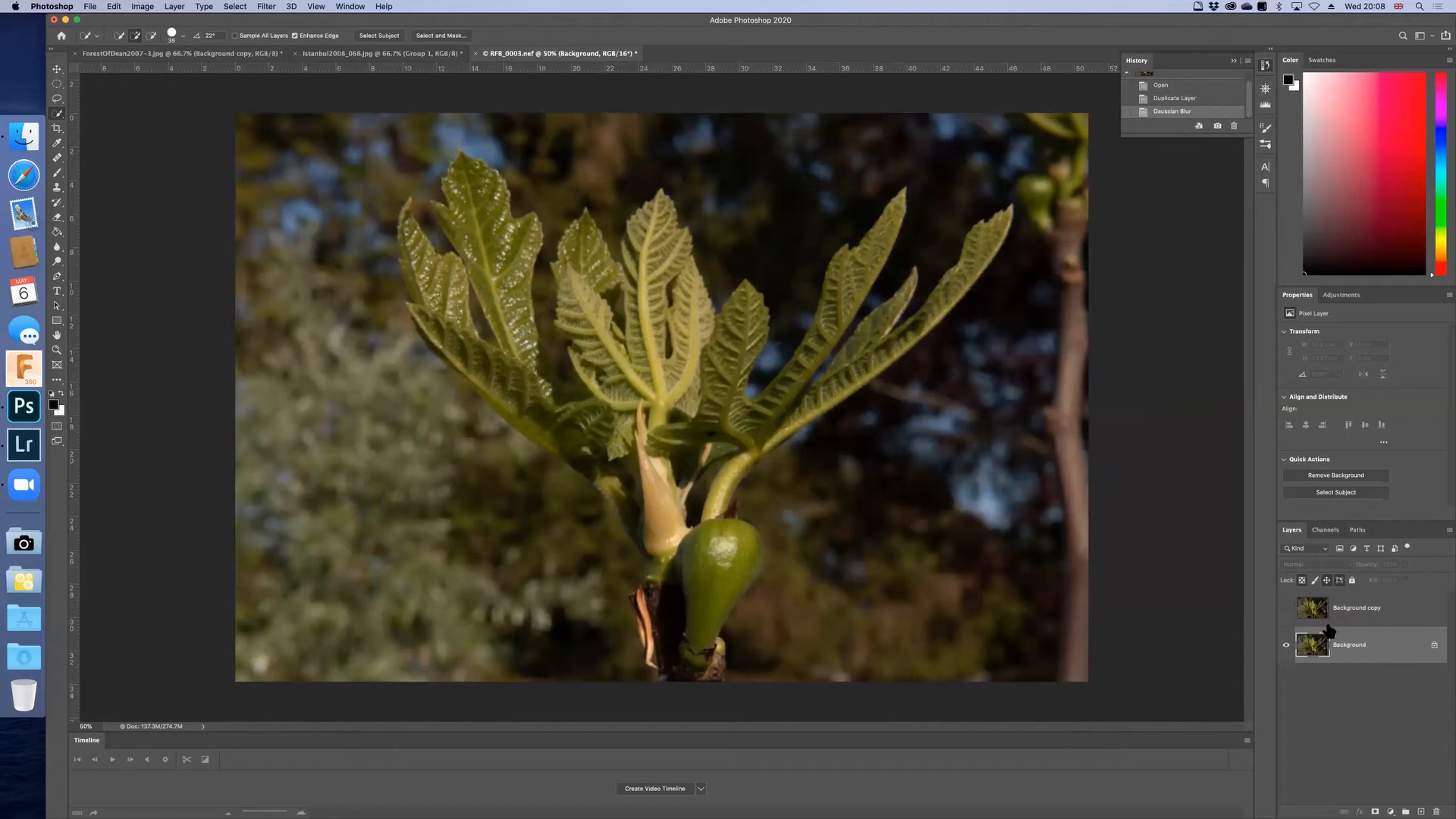
Step: Add a Photo Filter adjustment layer above the blurred Background and accept orange as its custom filter color
left_click(1390, 811)
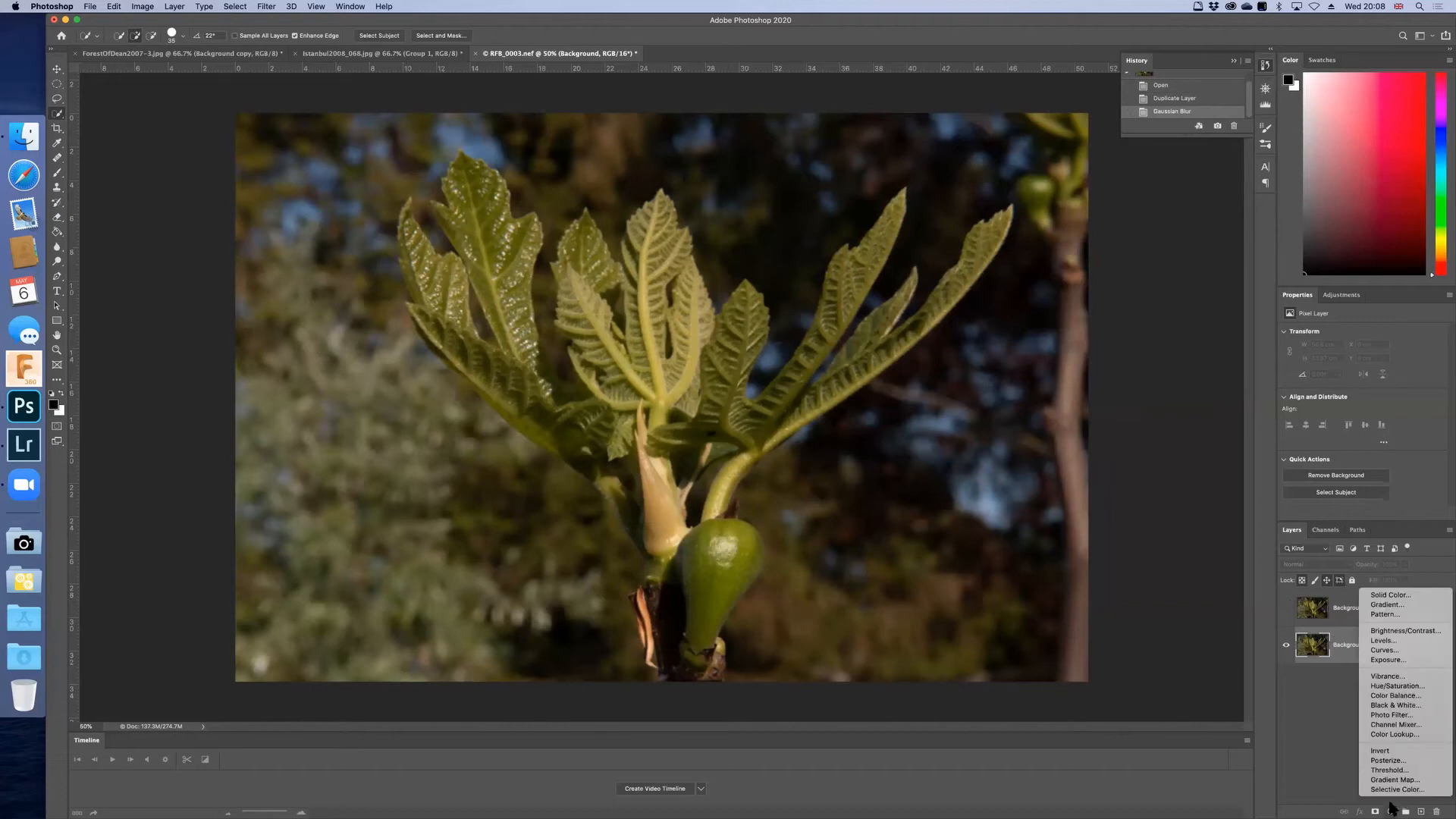
left_click(1397, 718)
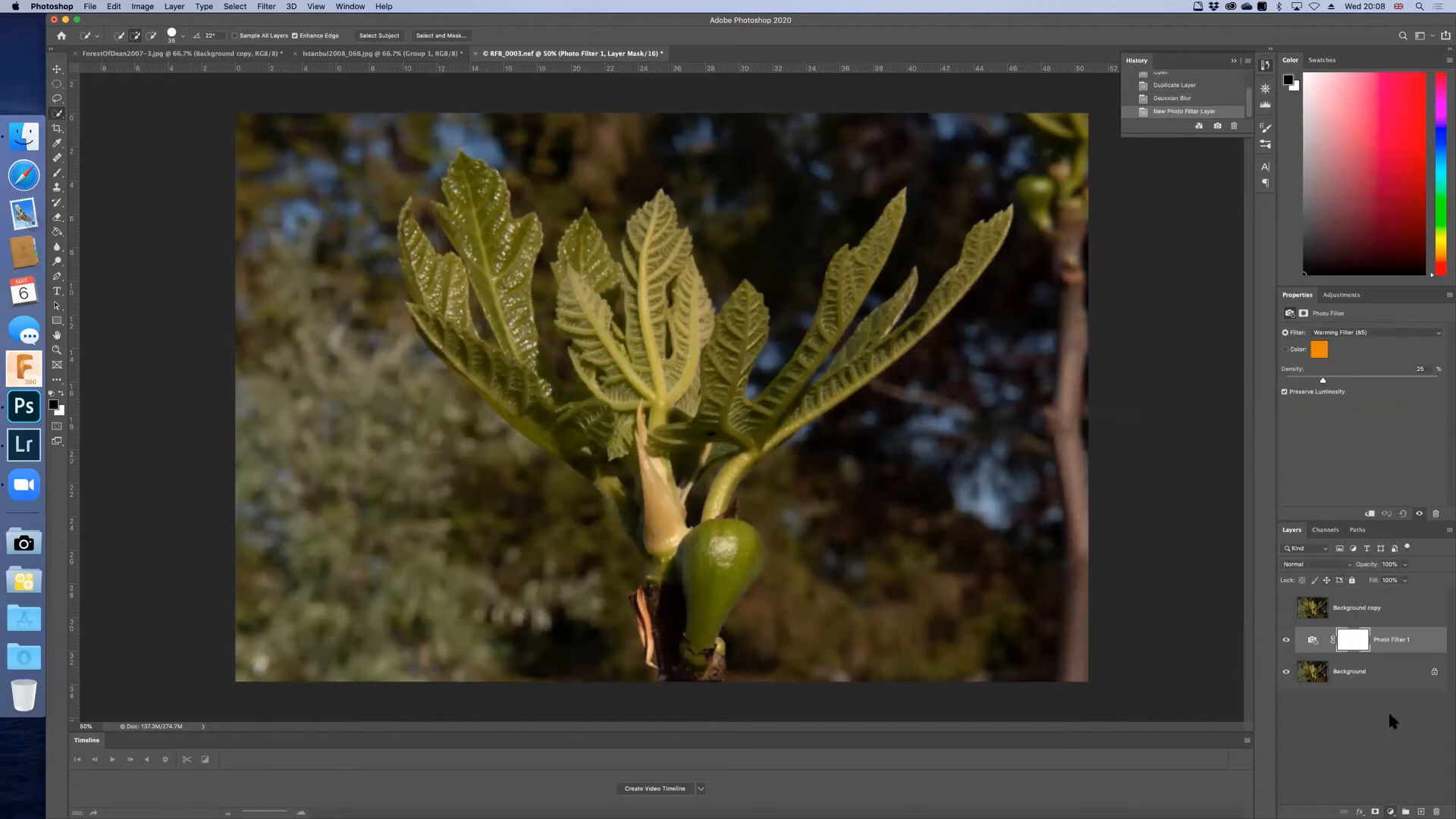
left_click(1320, 350)
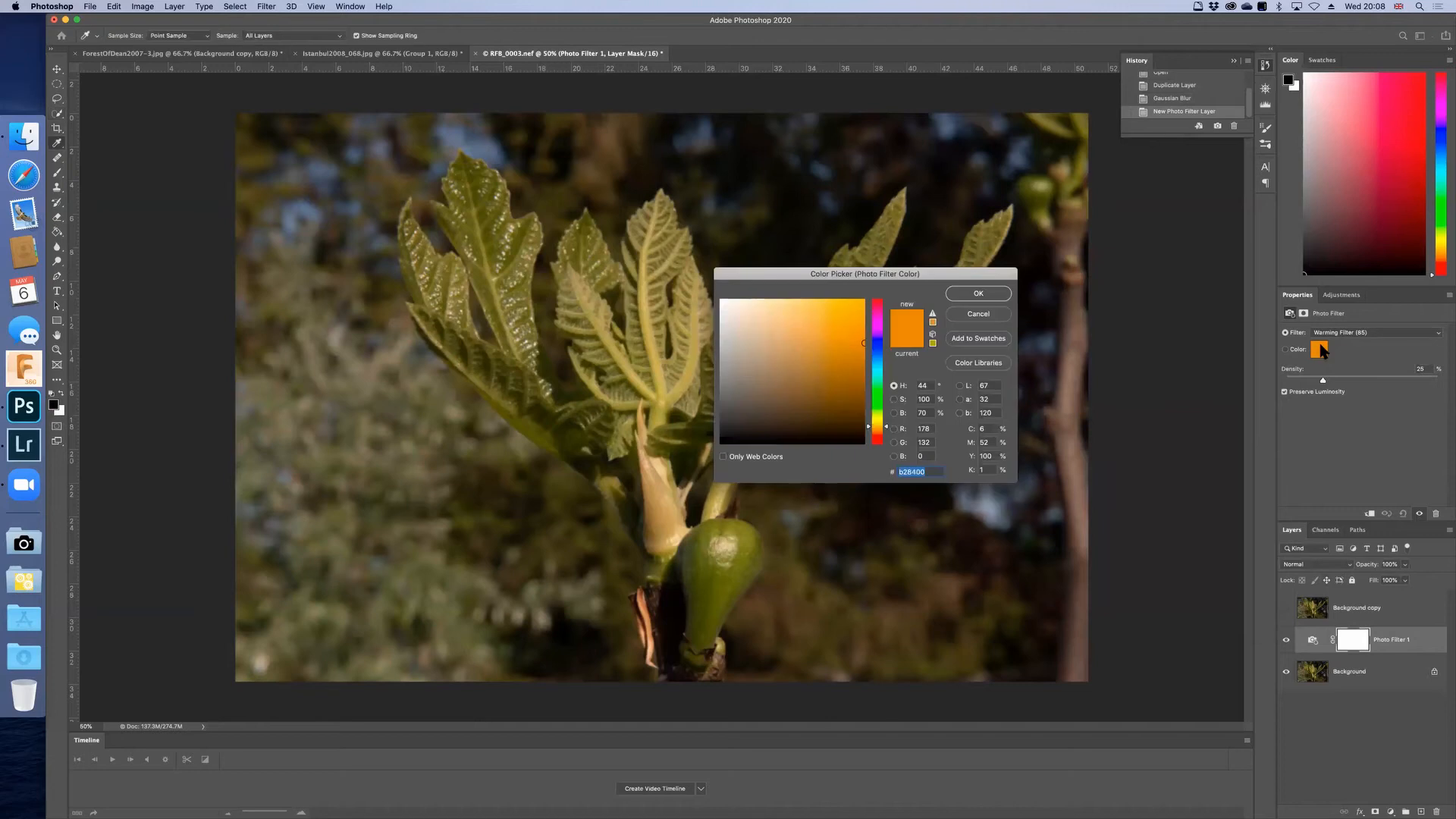
left_click(979, 293)
Step: Compare the photo with the Photo Filter layer off and on, and readjust the filter's density
left_click(1287, 641)
left_click(1287, 642)
left_click(1286, 641)
left_click(1286, 642)
left_click(1287, 642)
left_click(1287, 642)
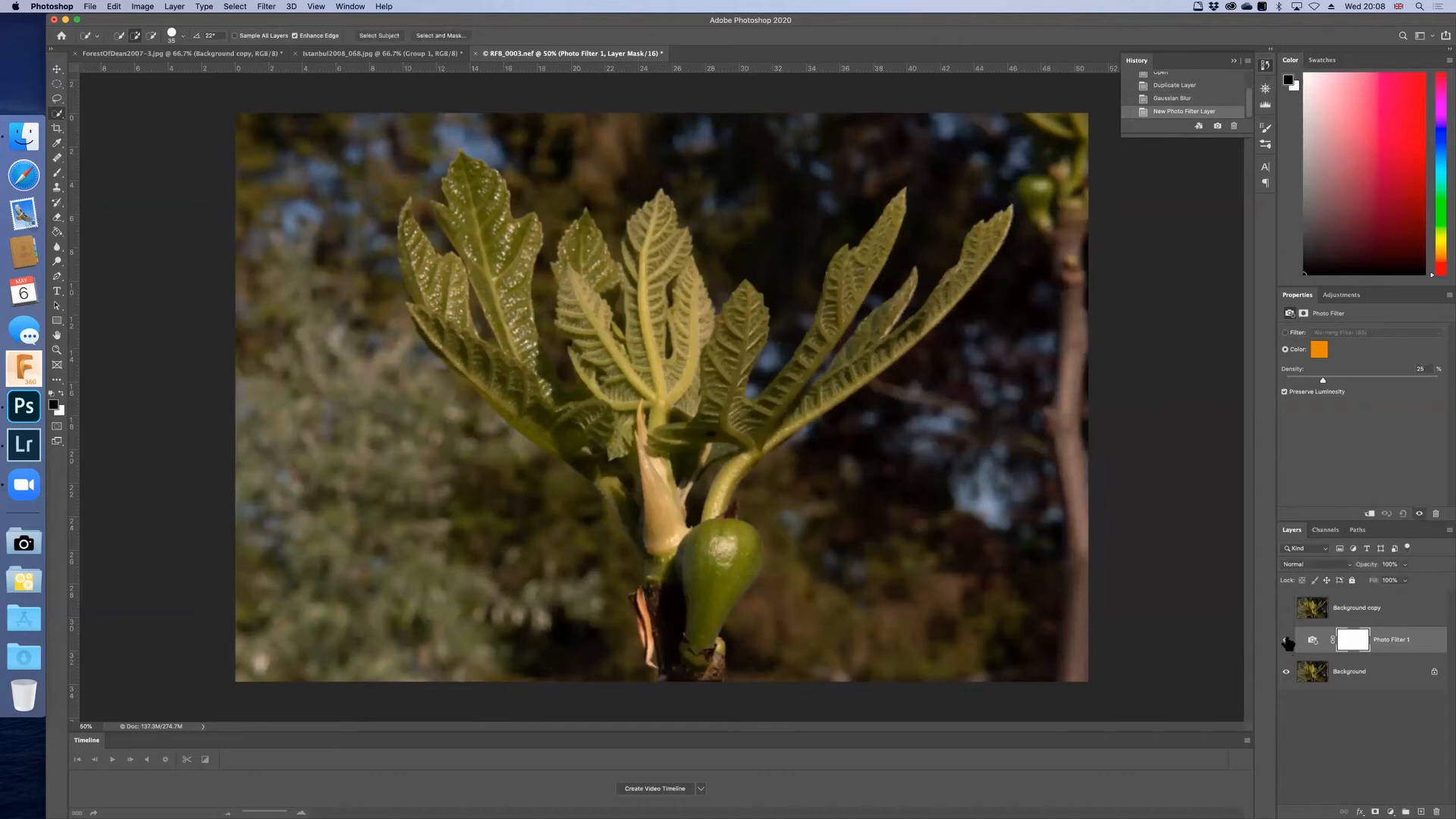
left_click(1287, 641)
left_click(1287, 642)
left_click_drag(1325, 381, 1360, 379)
left_click_drag(1369, 380, 1319, 382)
Step: Add an Exposure adjustment layer directly above the Background, set its exposure to -1, and deselect all layers
left_click(1399, 675)
left_click(1390, 810)
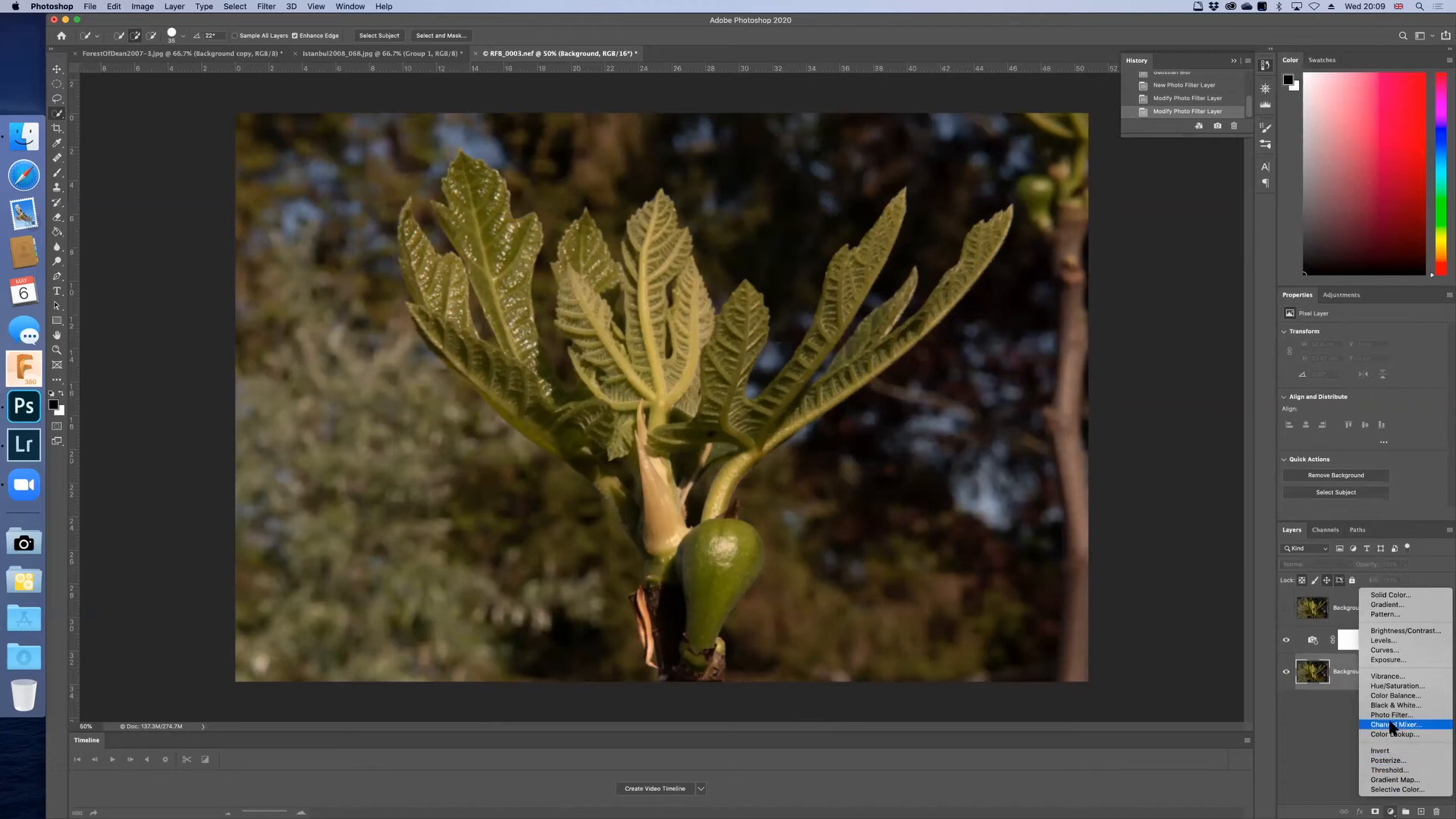
left_click(1399, 660)
left_click(1431, 349)
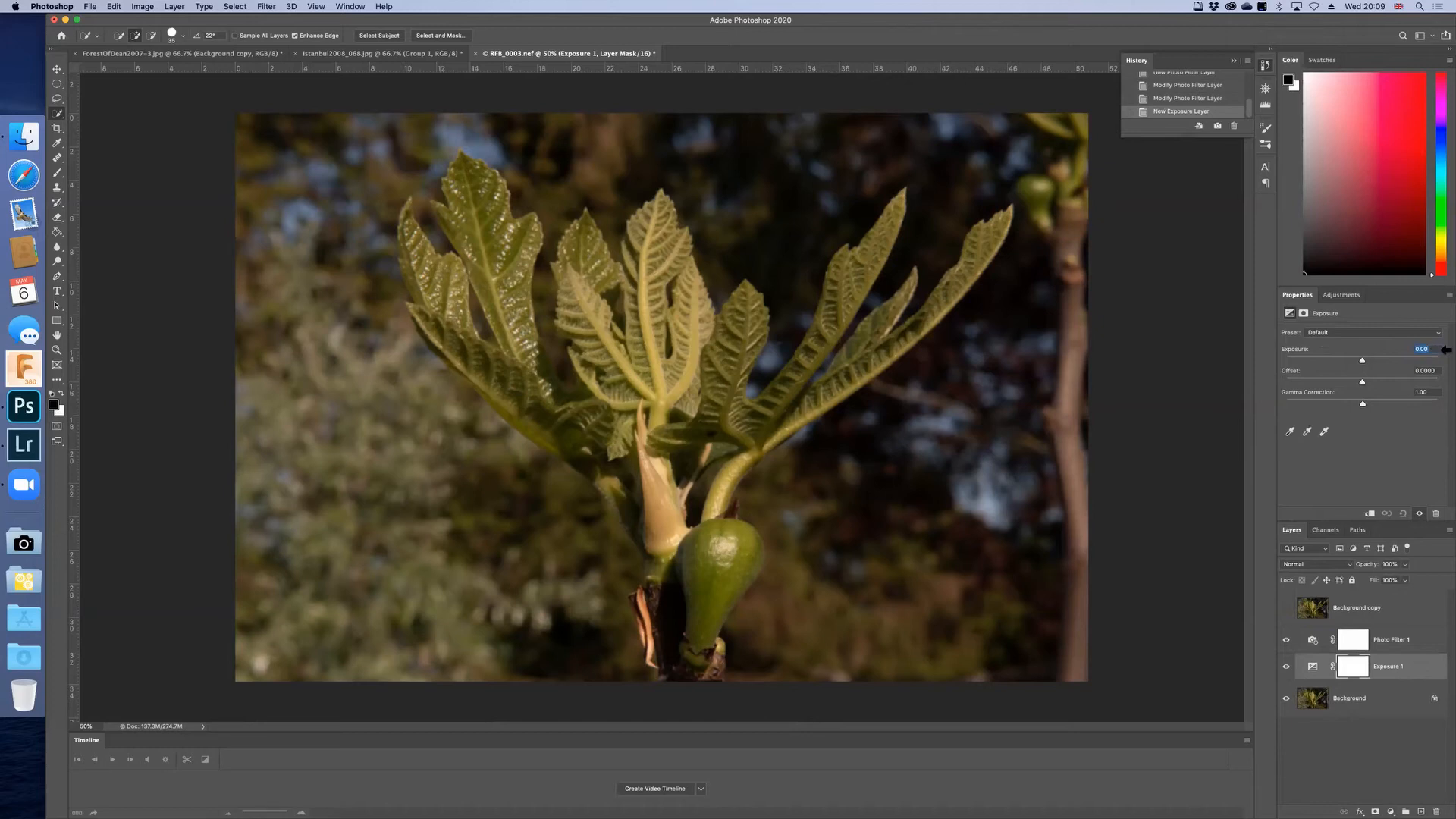
key("BackSpace")
type("-1")
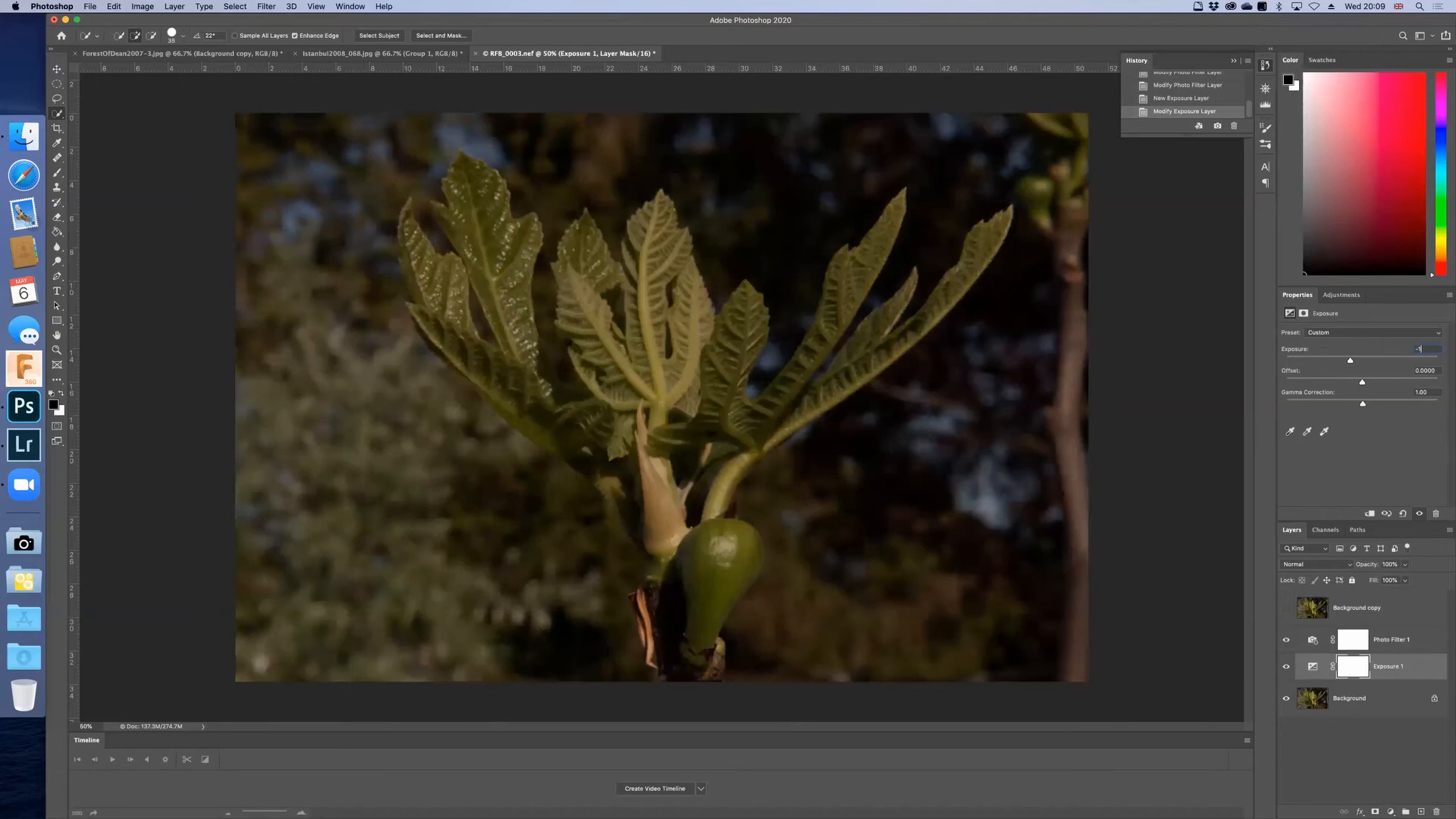
left_click(1374, 724)
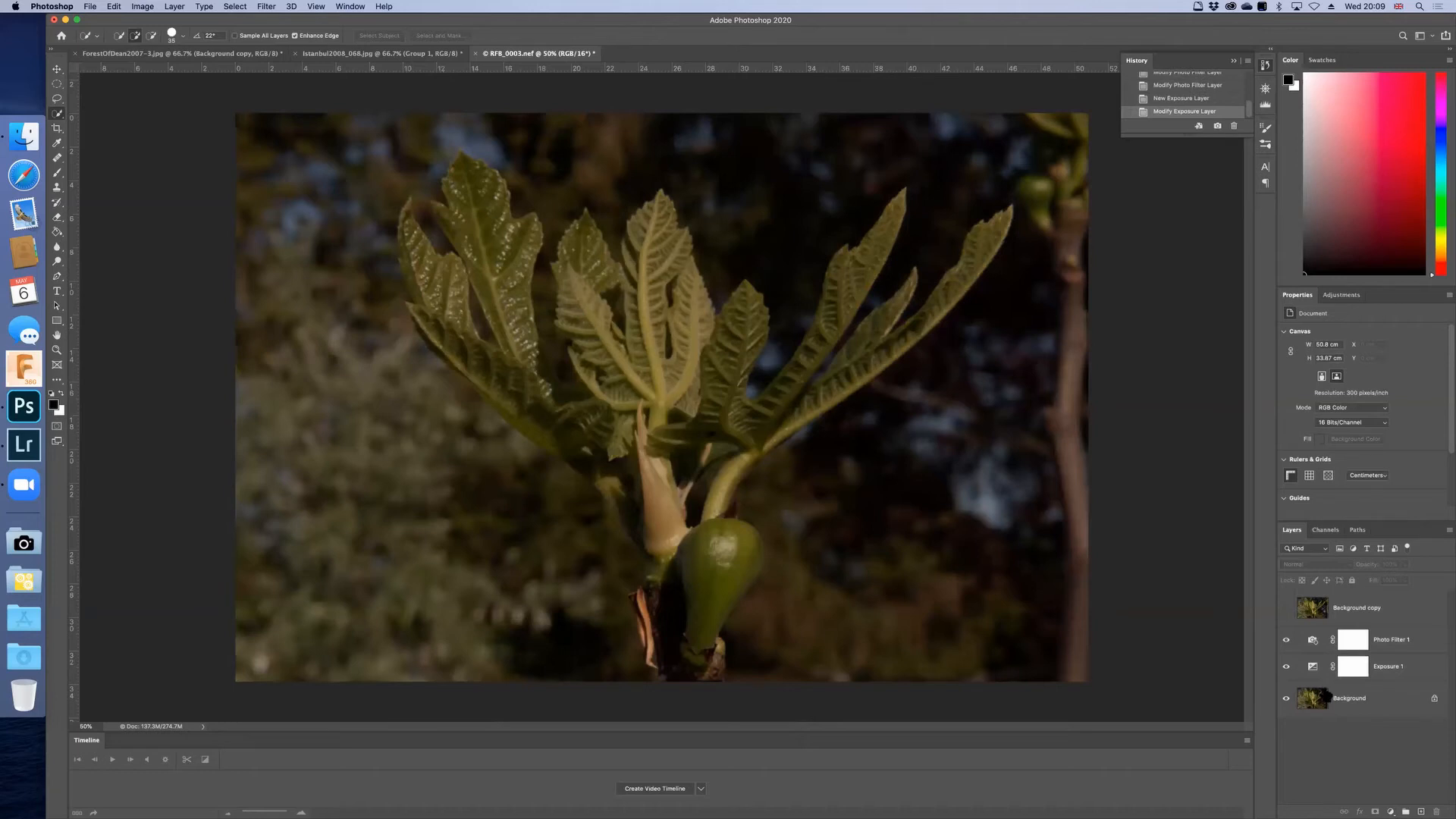
Step: Compare the edited background with the Background copy by switching the copy on and off, and leave it visible
left_click(1284, 610)
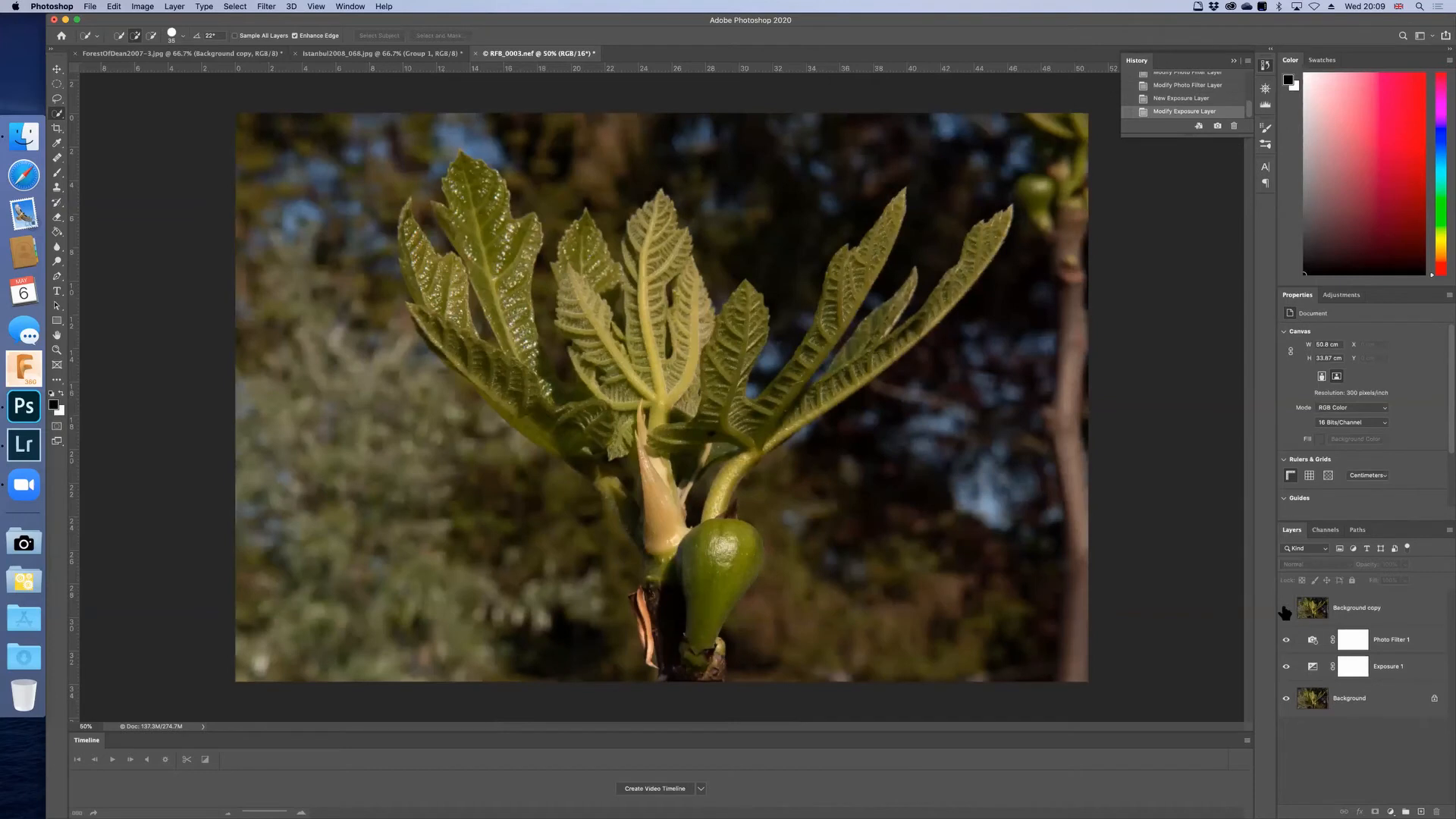
left_click(1284, 611)
left_click(1284, 611)
left_click(1284, 611)
left_click(1284, 611)
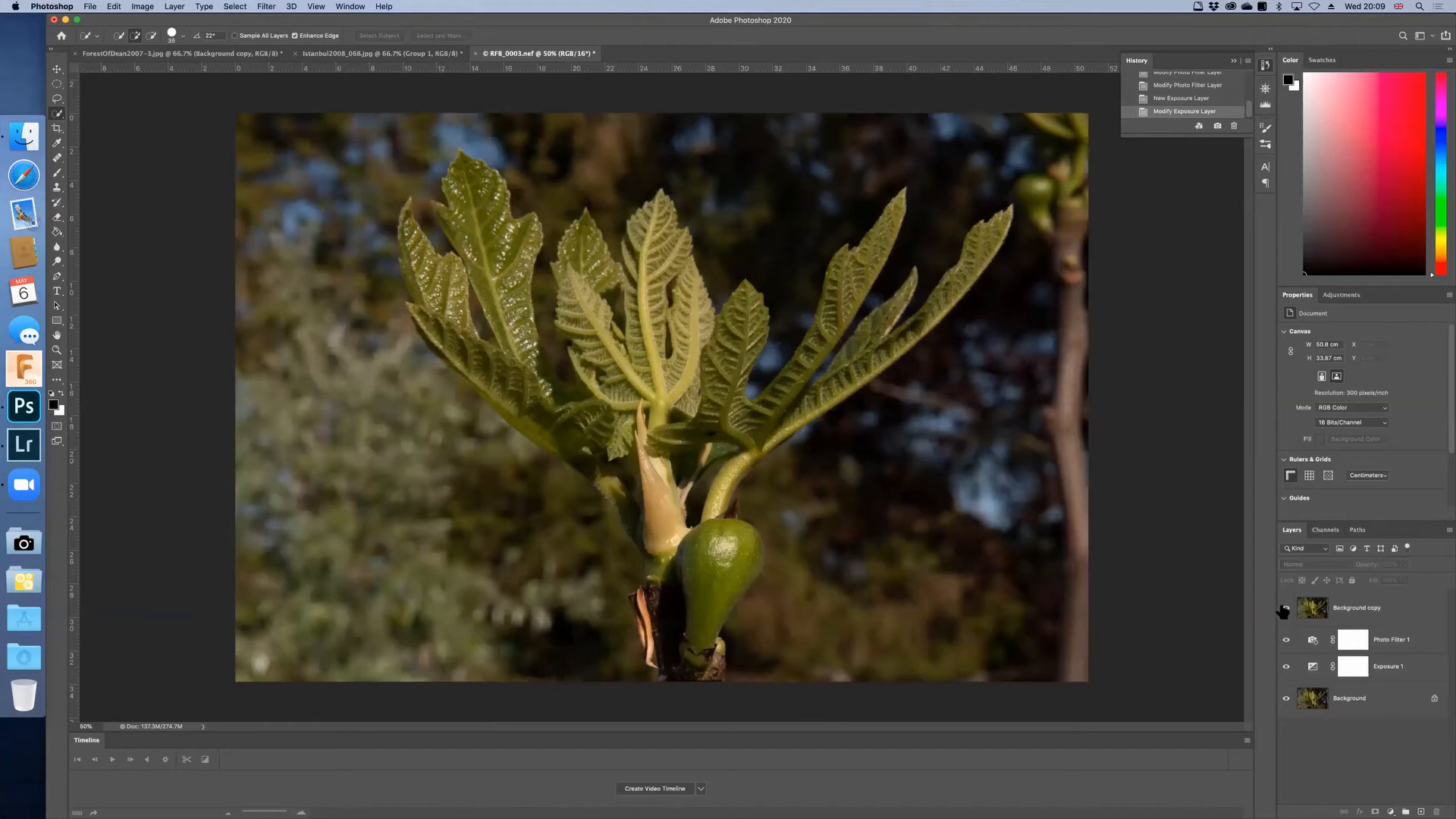
Step: Start Select and Mask on the Background copy and brush a quick selection over the plant's leaves, fig and stem
left_click(1383, 611)
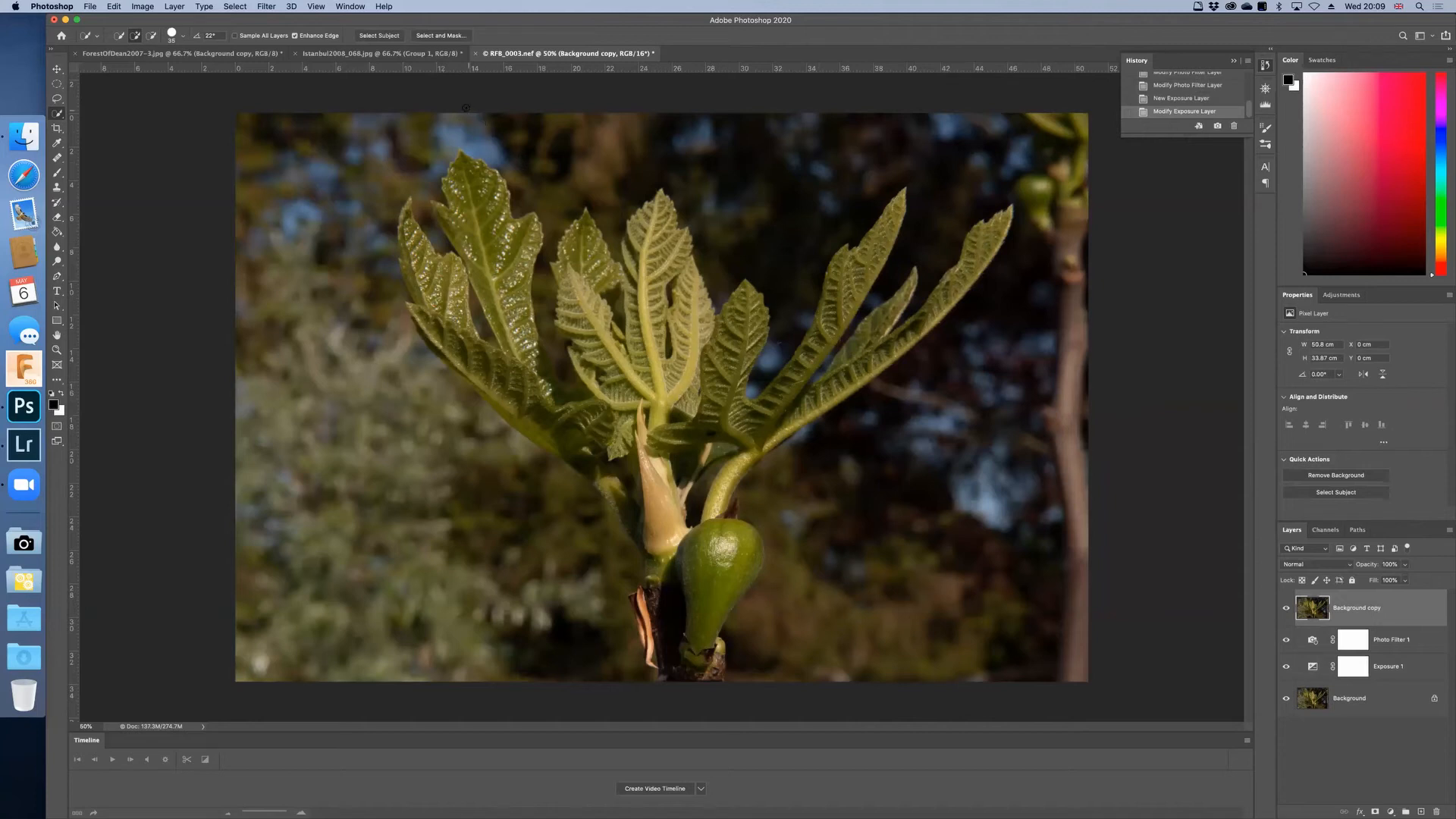
left_click(439, 36)
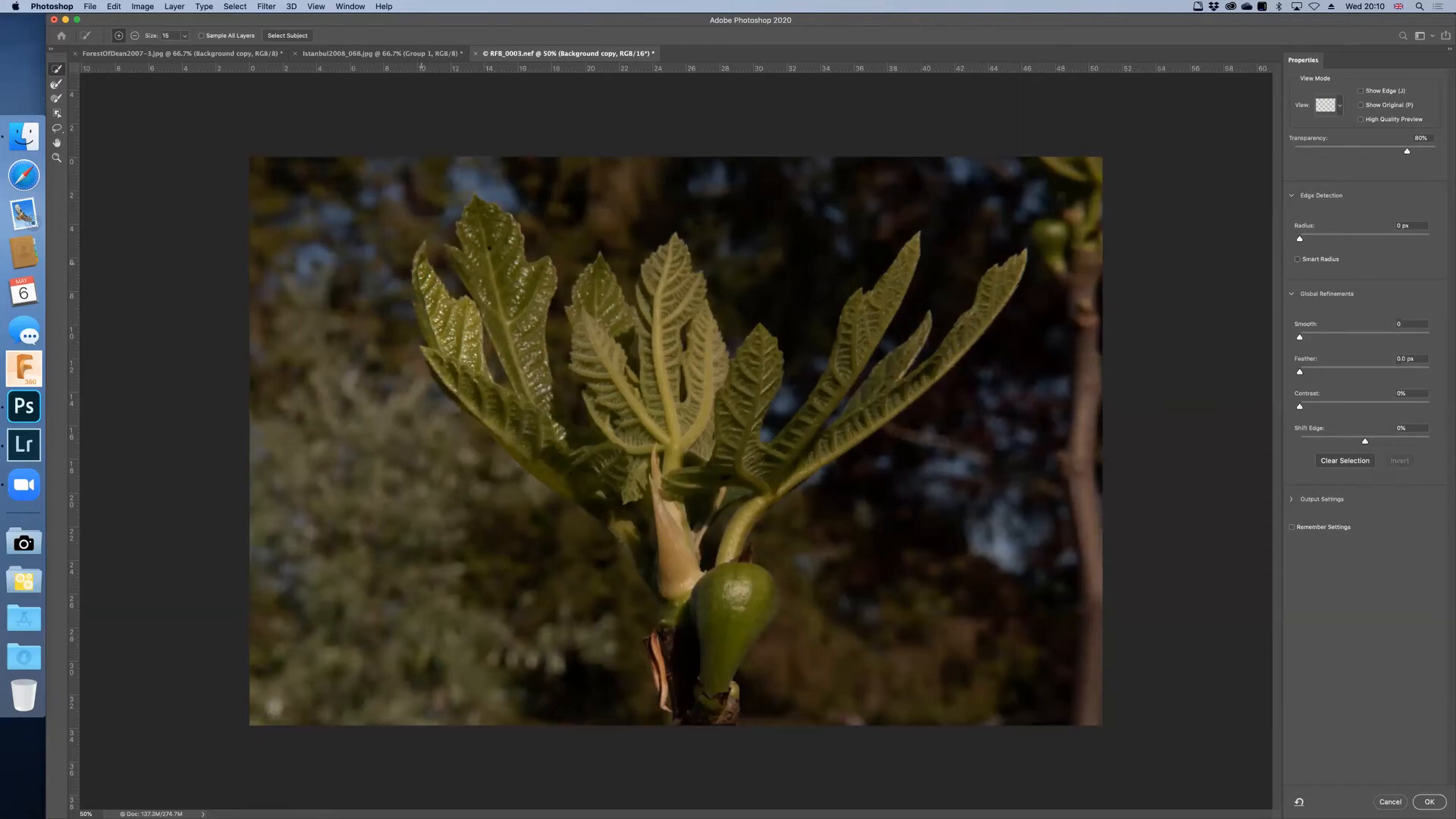
left_click(515, 314)
left_click(523, 343)
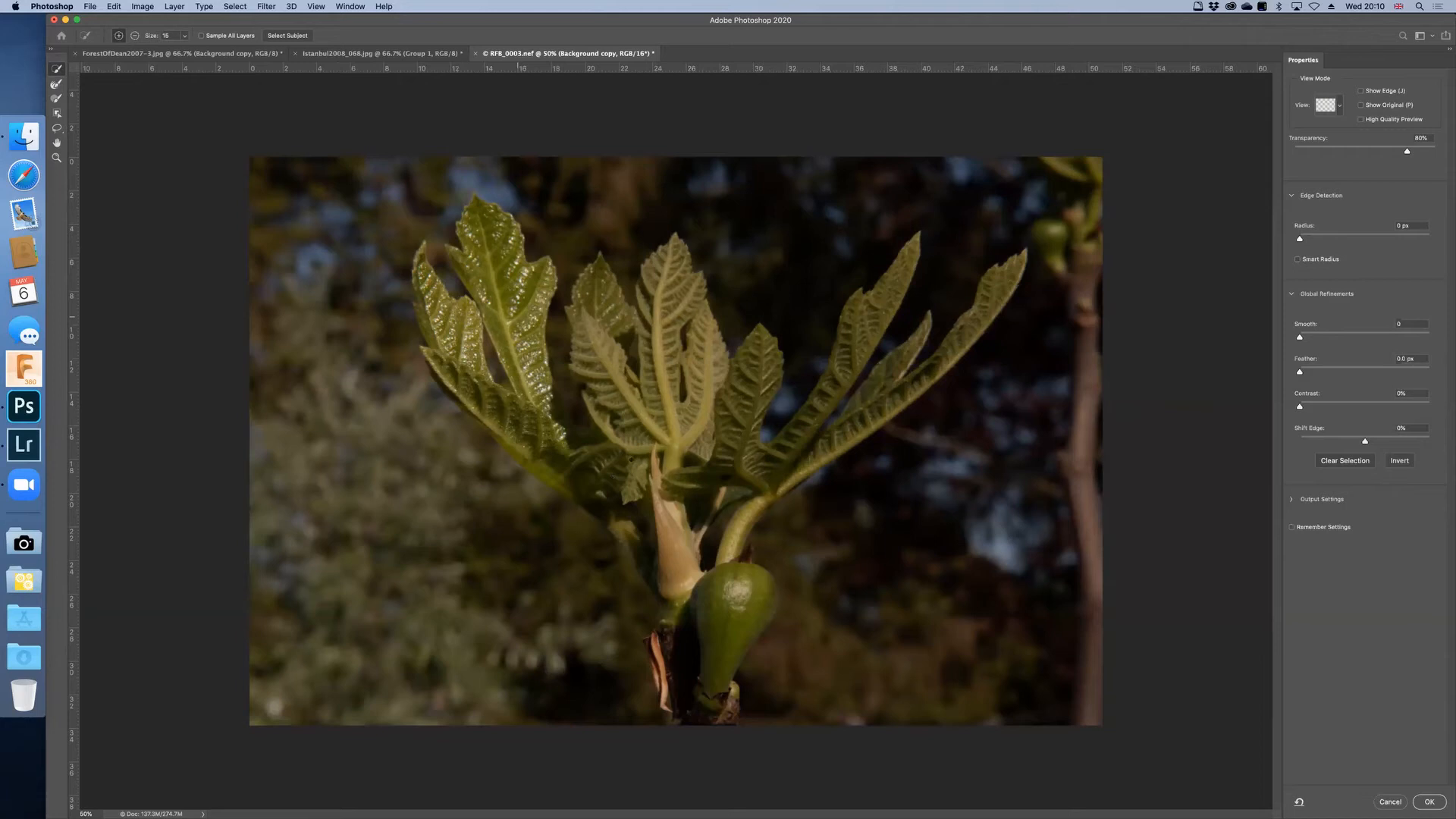
left_click_drag(642, 441, 642, 439)
mouse_move(624, 389)
left_mouse_down()
mouse_move(597, 349)
mouse_move(599, 297)
left_mouse_up()
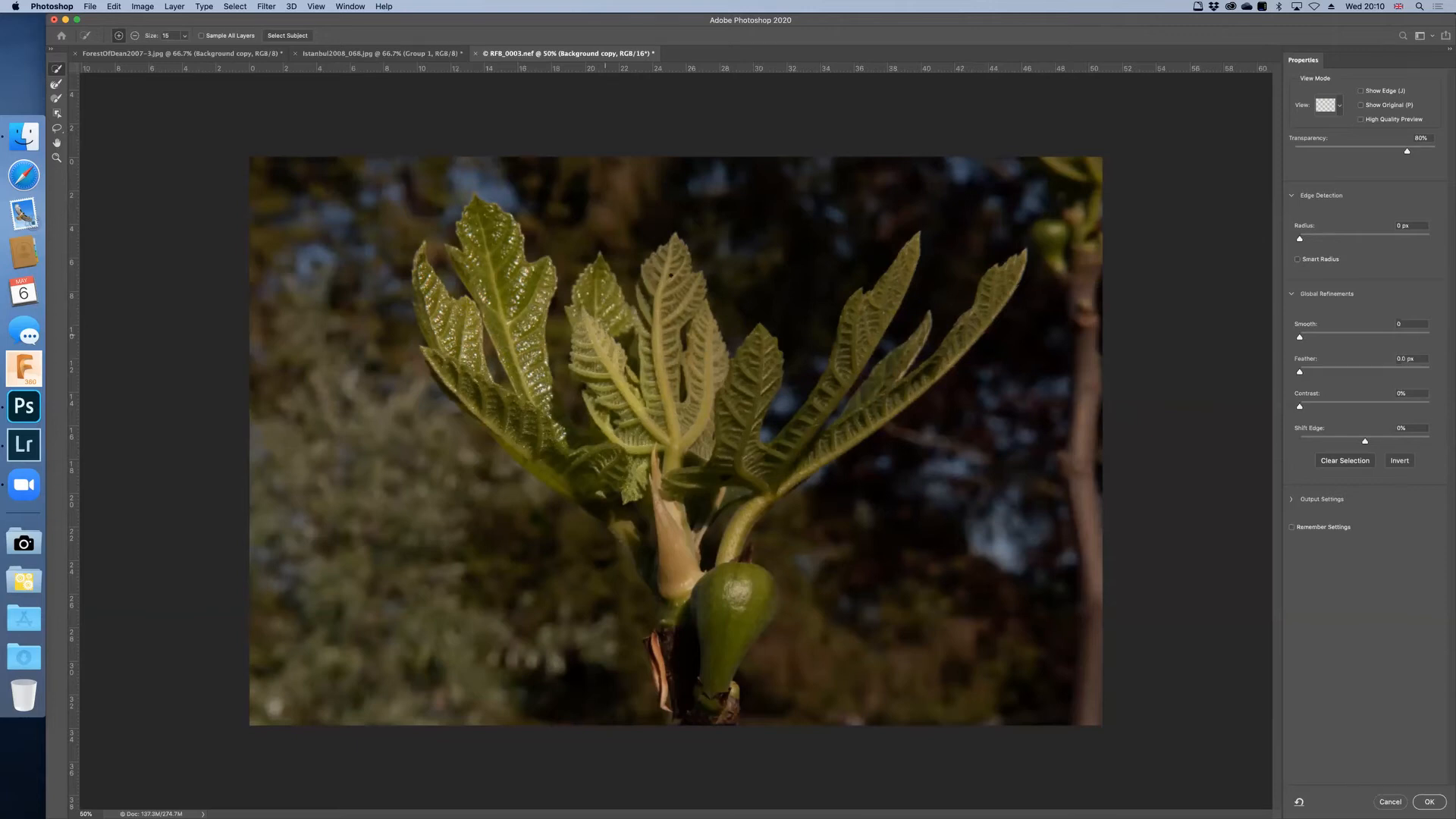
left_click_drag(658, 414, 668, 282)
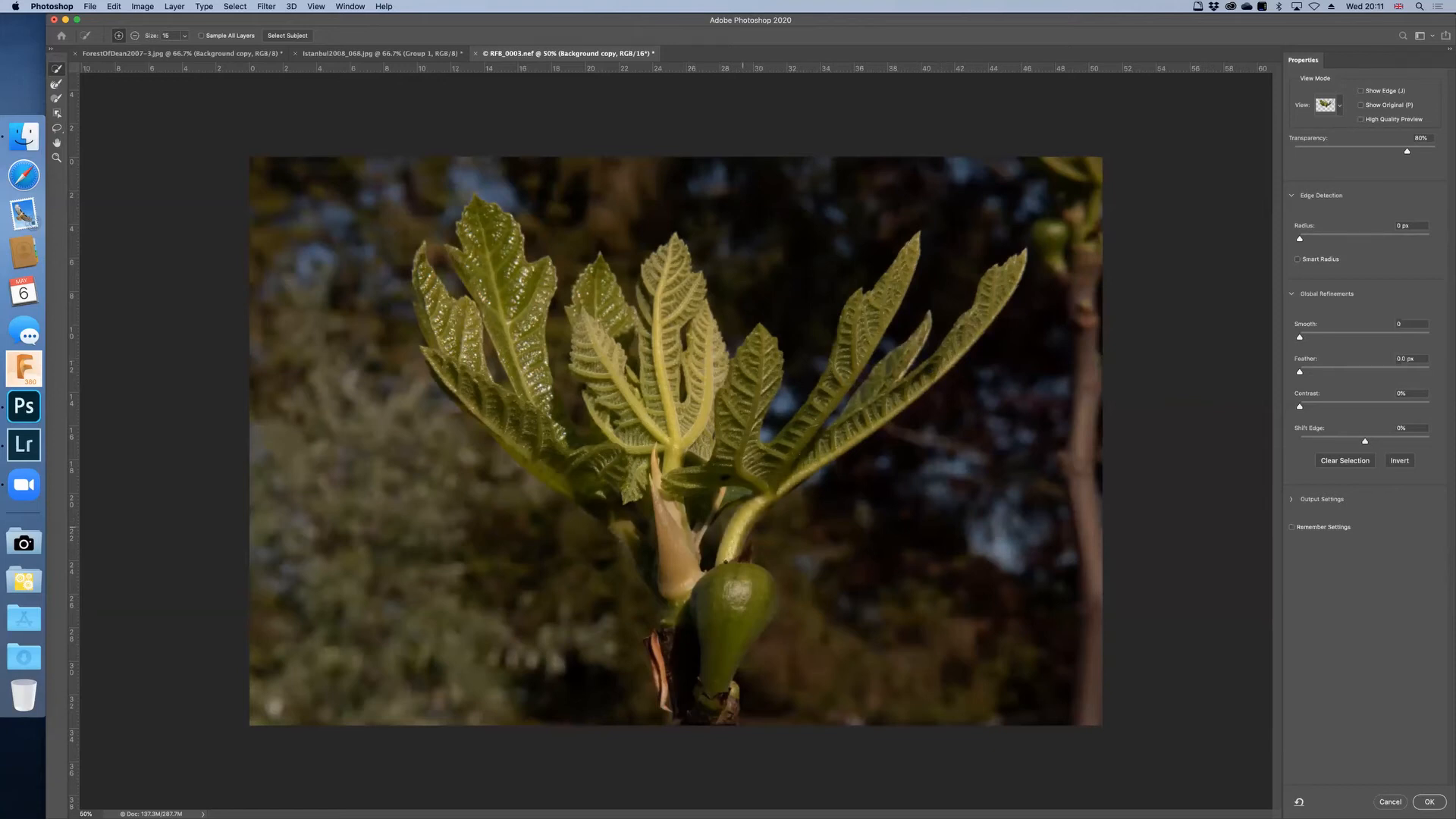
mouse_move(719, 615)
left_mouse_down()
mouse_move(747, 603)
mouse_move(728, 655)
left_mouse_up()
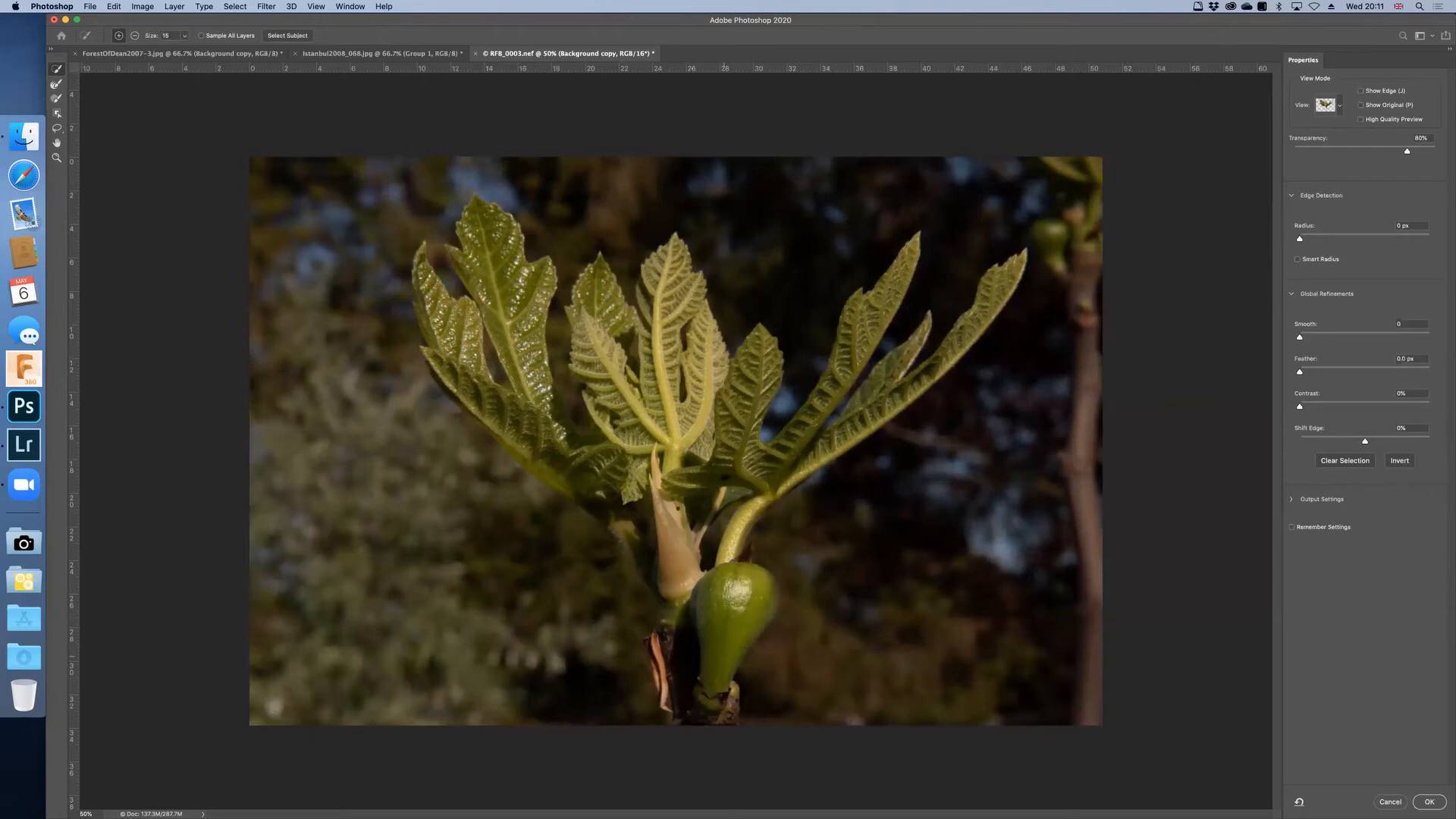
left_click(671, 523)
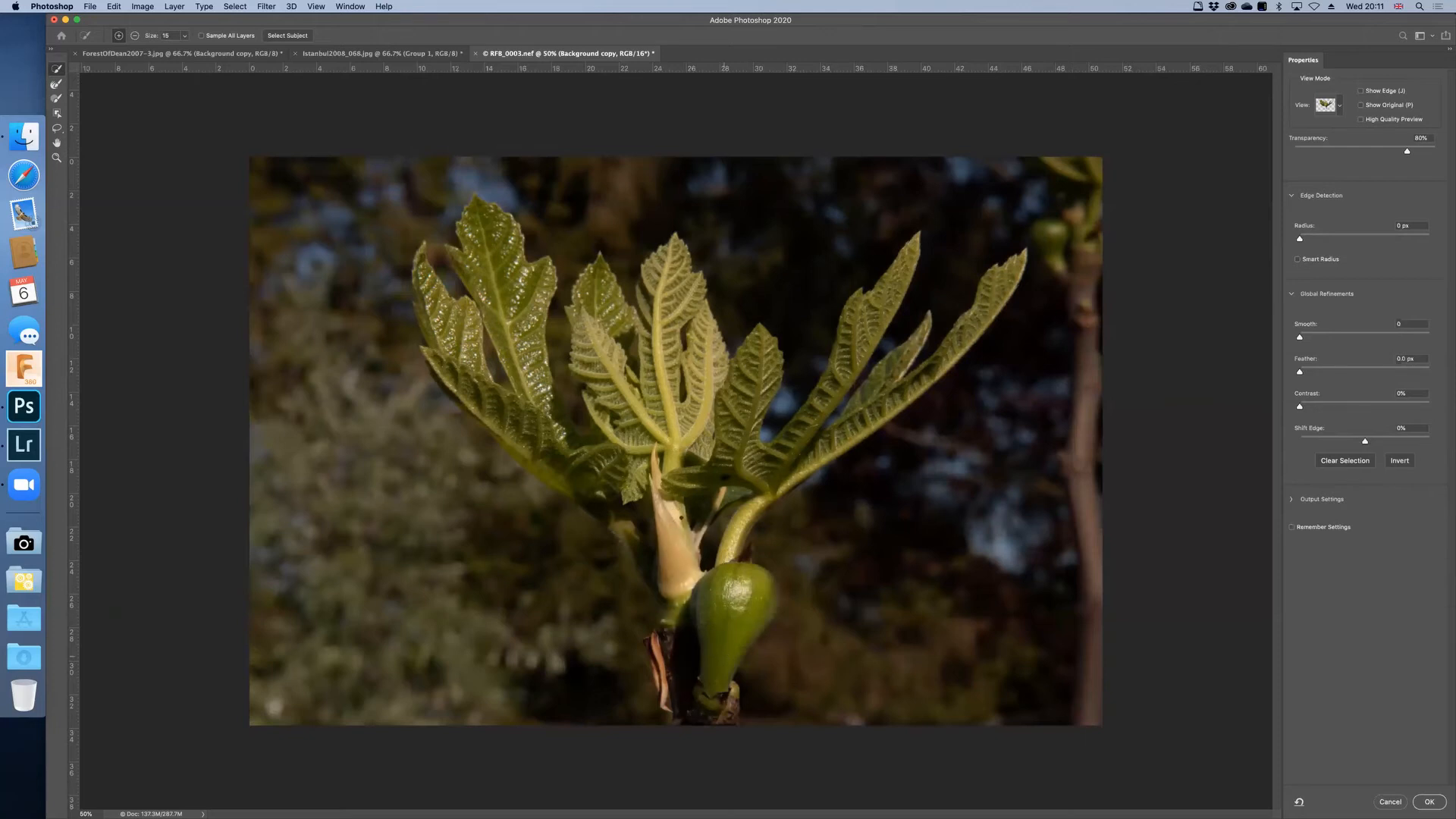
Step: Output the plant selection as a layer mask on the Background copy and view the mask on its own
left_click(1425, 802)
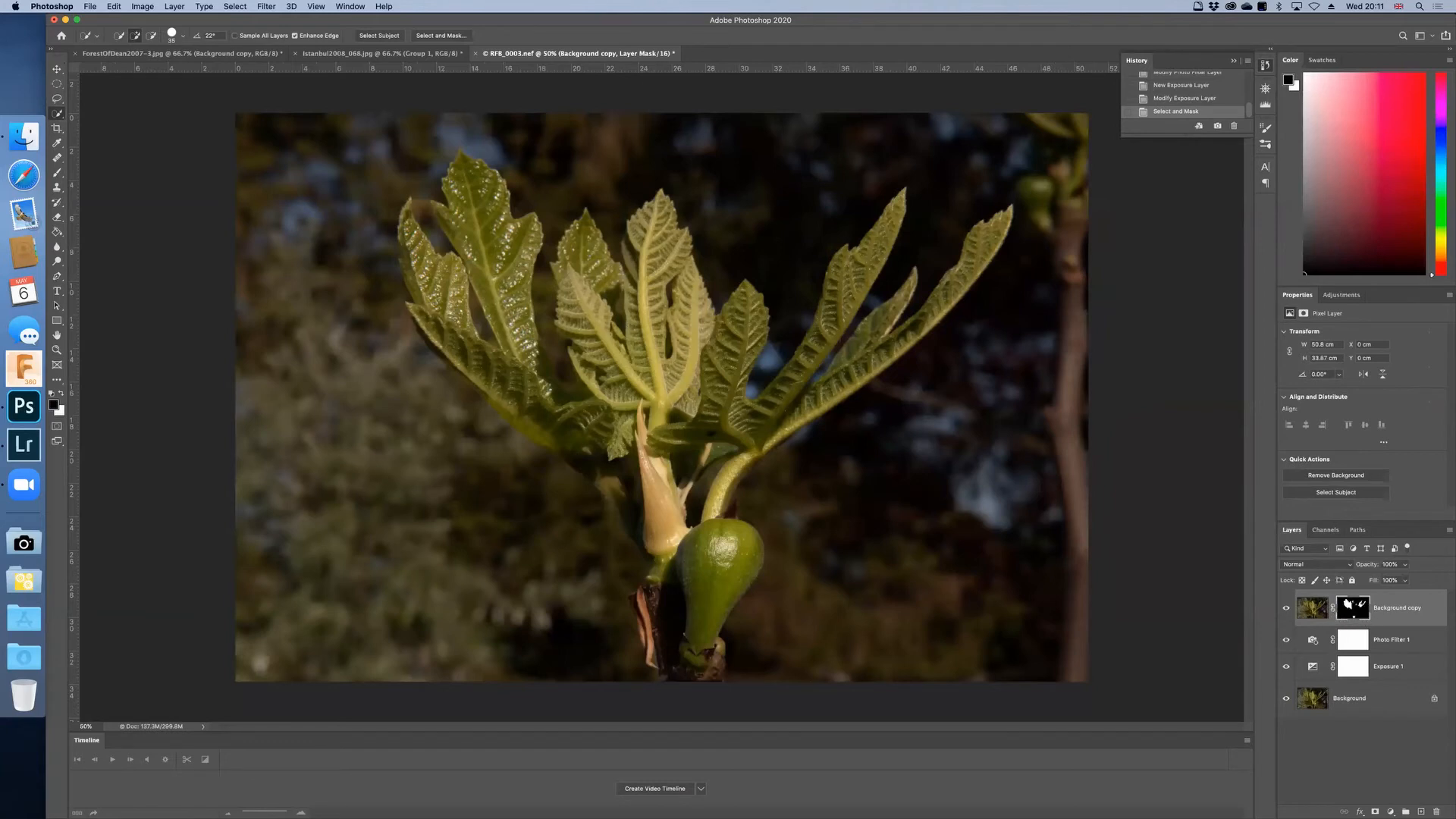
left_click(1352, 605, "alt")
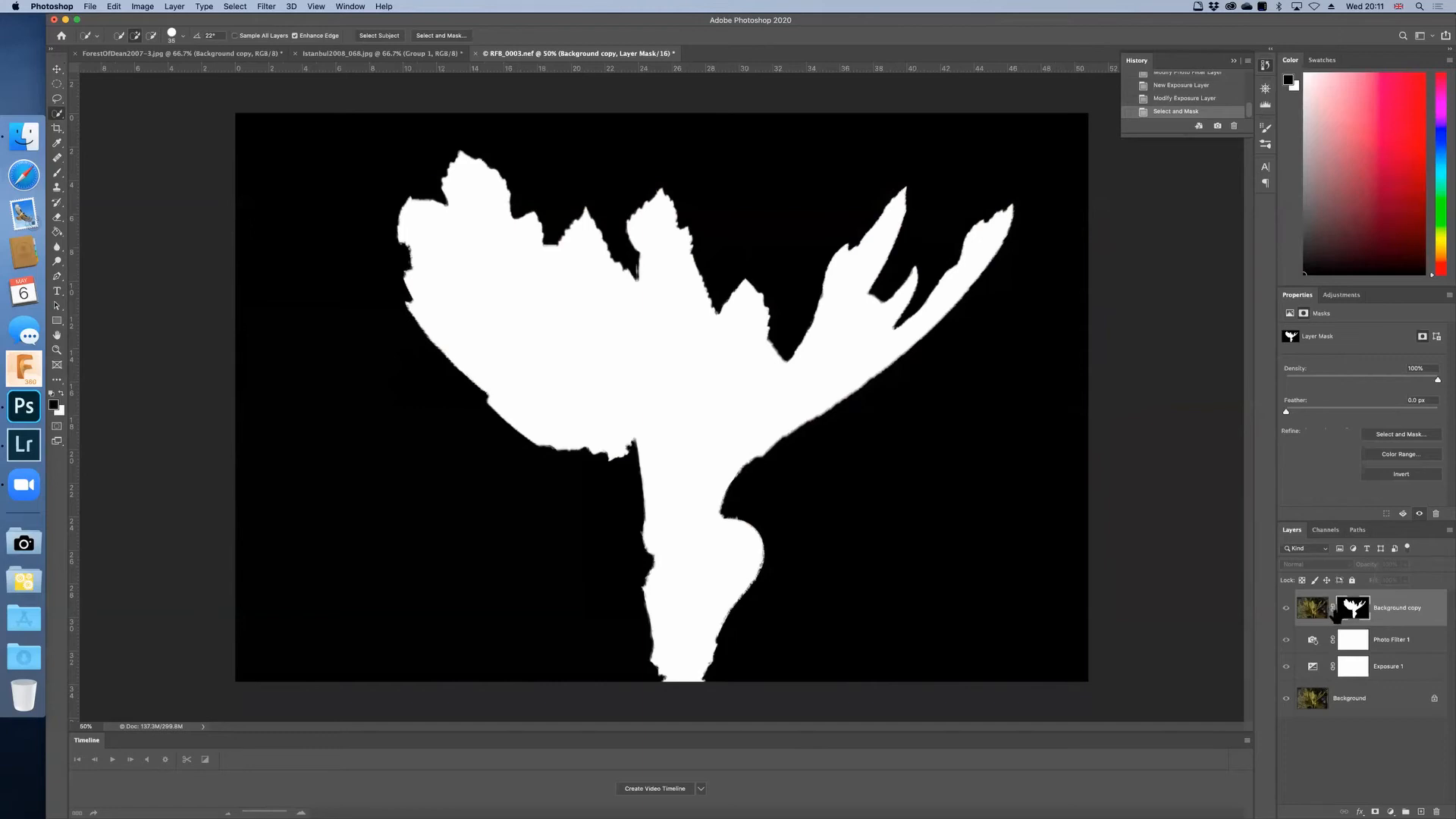
left_click(1351, 607, "alt")
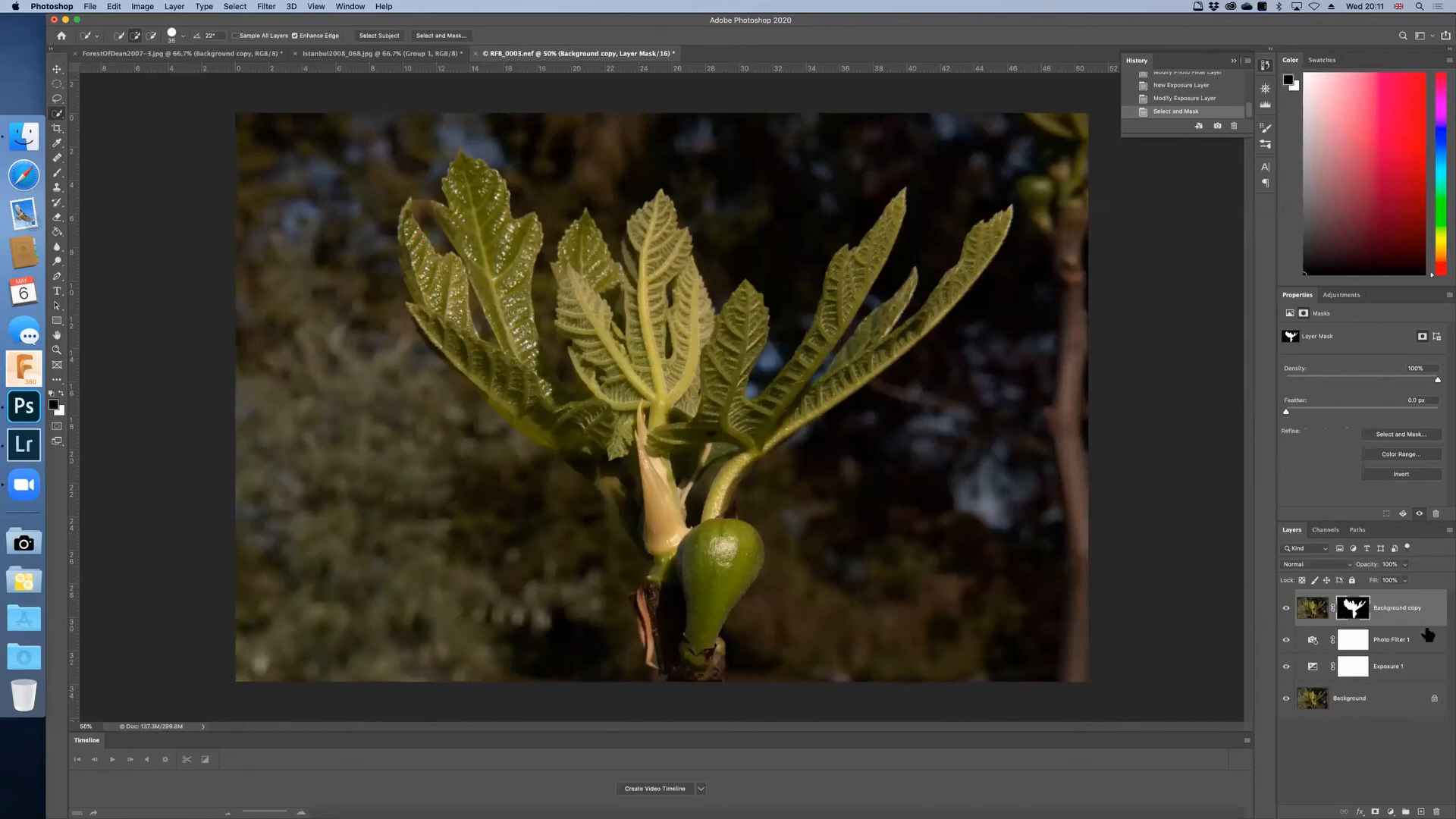
Step: Group the masked Background copy, Photo Filter and Exposure layers and name the group "My edits"
left_click(1427, 671, "shift")
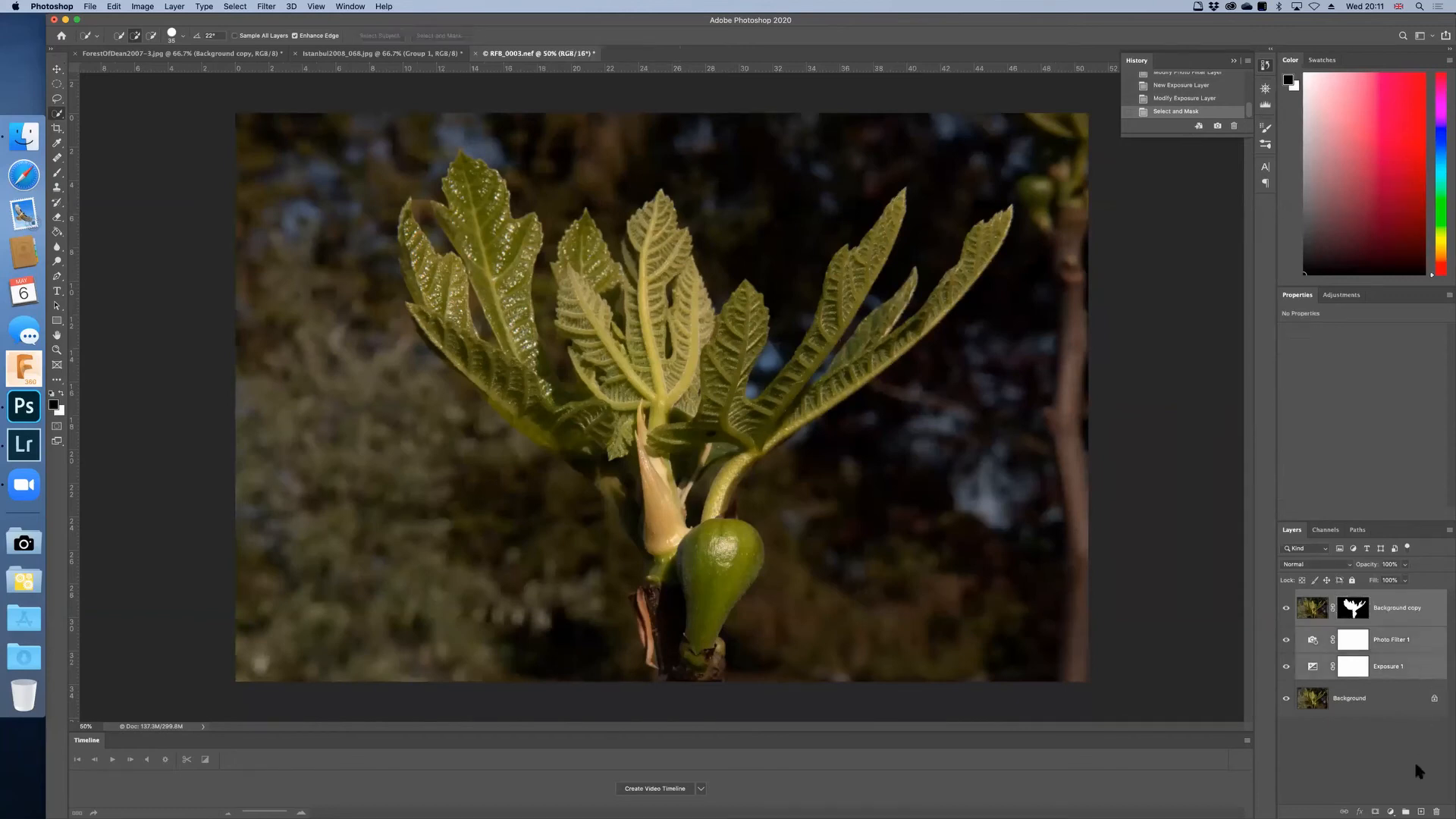
left_click(1406, 810)
double_click(1327, 596)
type("My e")
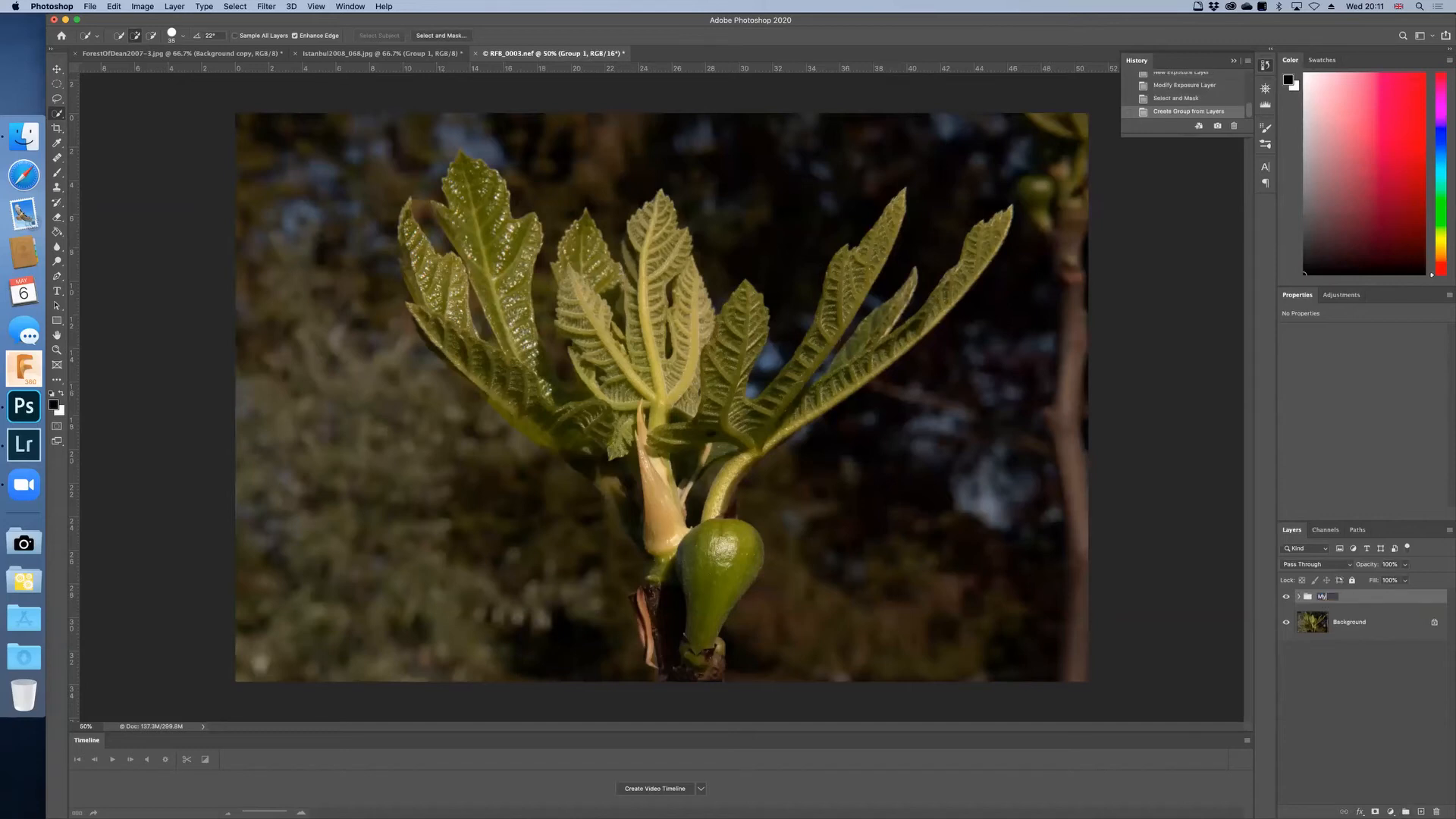
type("dits")
key("Return")
Step: Compare the fig photo with the My edits group off and on, and leave the group visible
left_click(1286, 598)
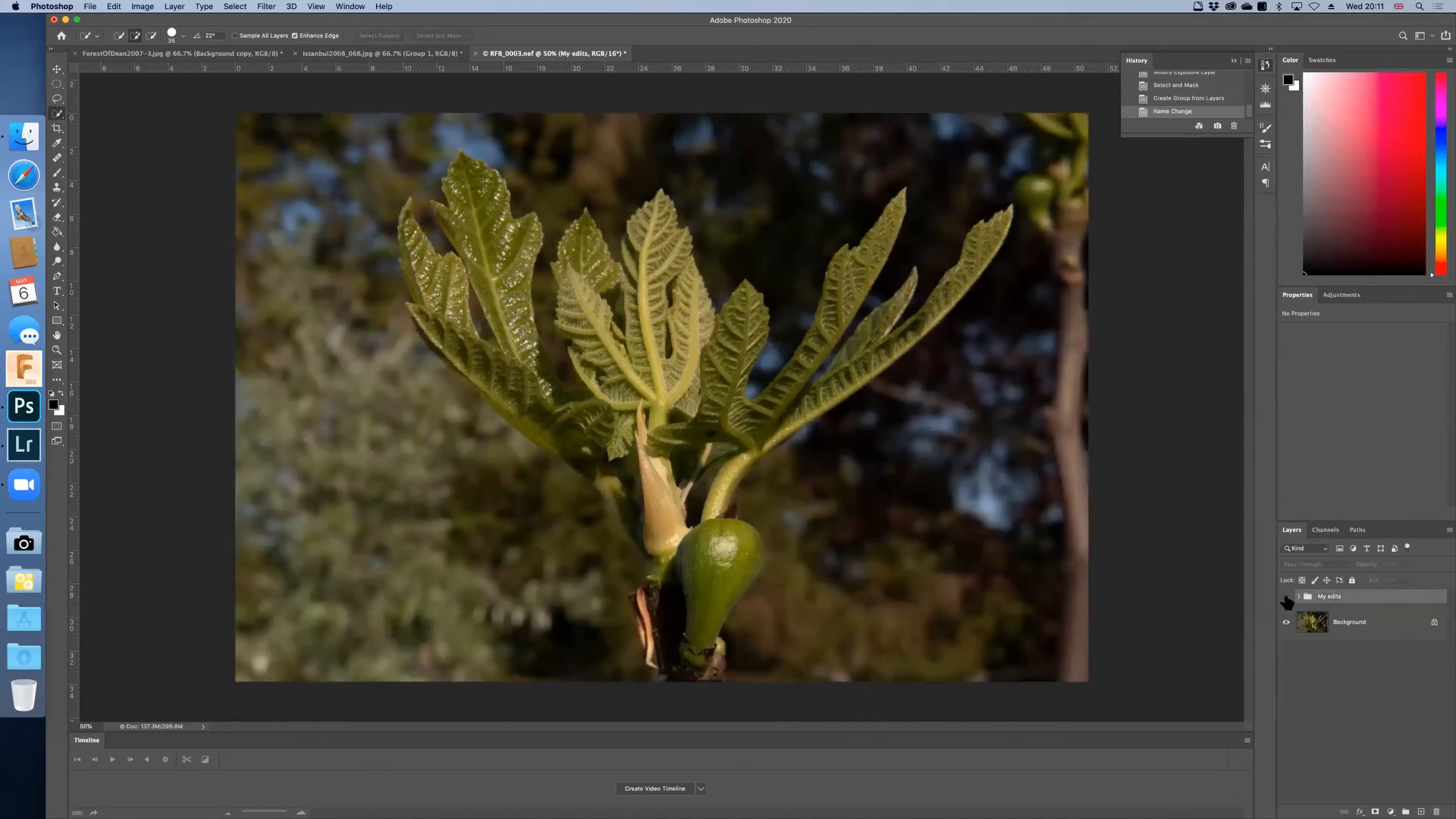
left_click(1286, 598)
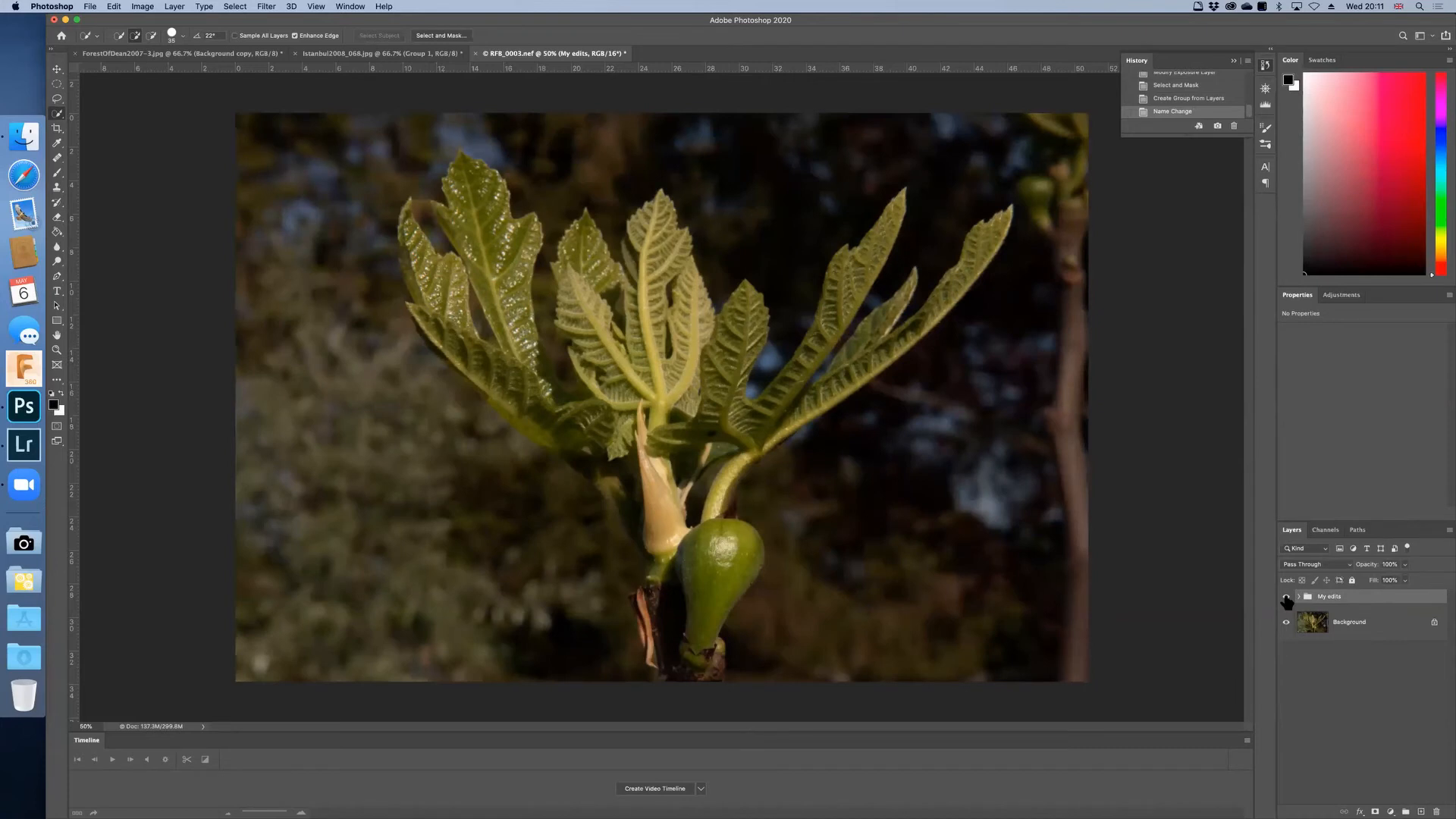
left_click(1286, 598)
left_click(1286, 598)
left_click(1286, 599)
left_click(1286, 599)
left_click(1286, 599)
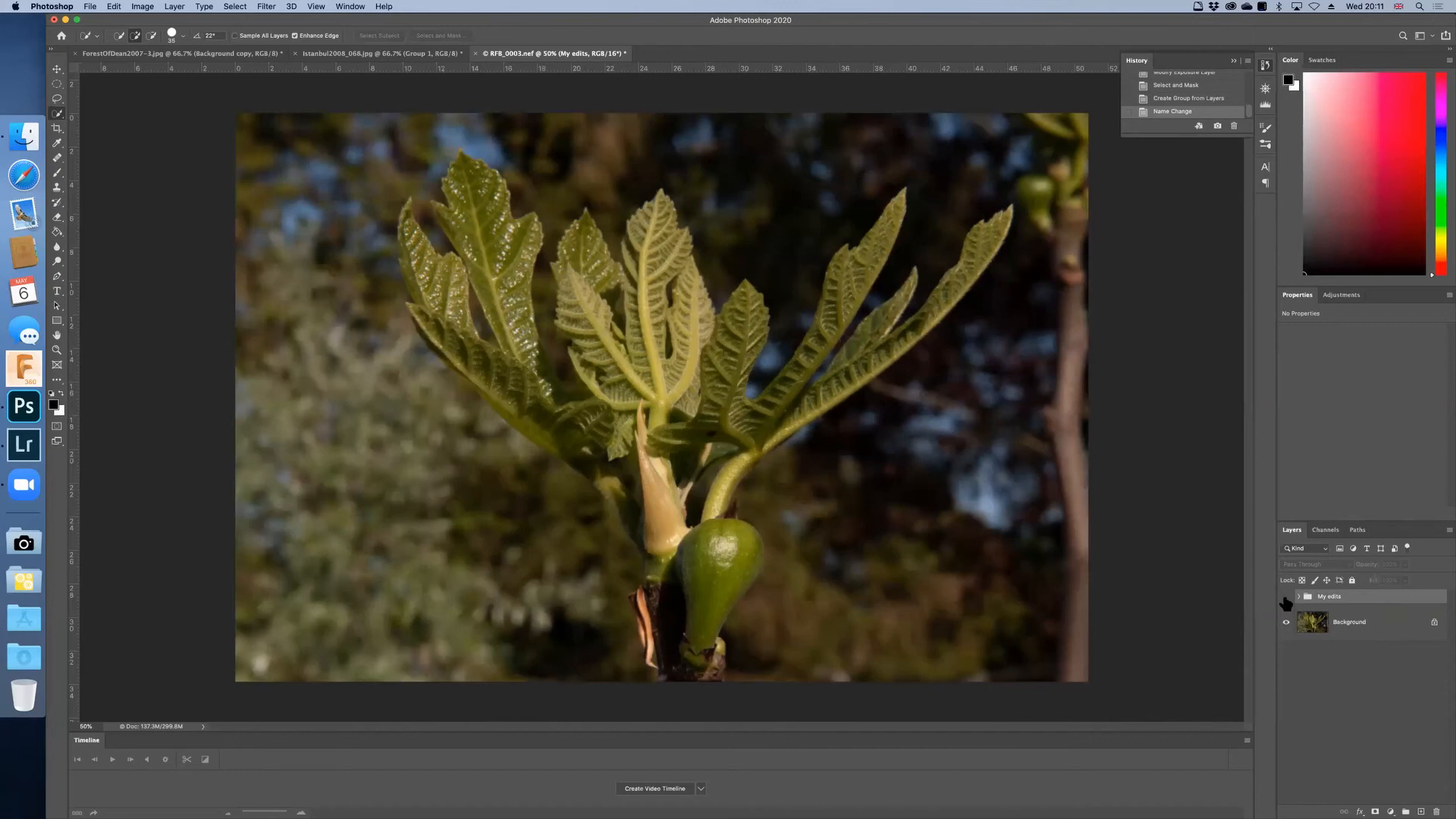
left_click(1286, 599)
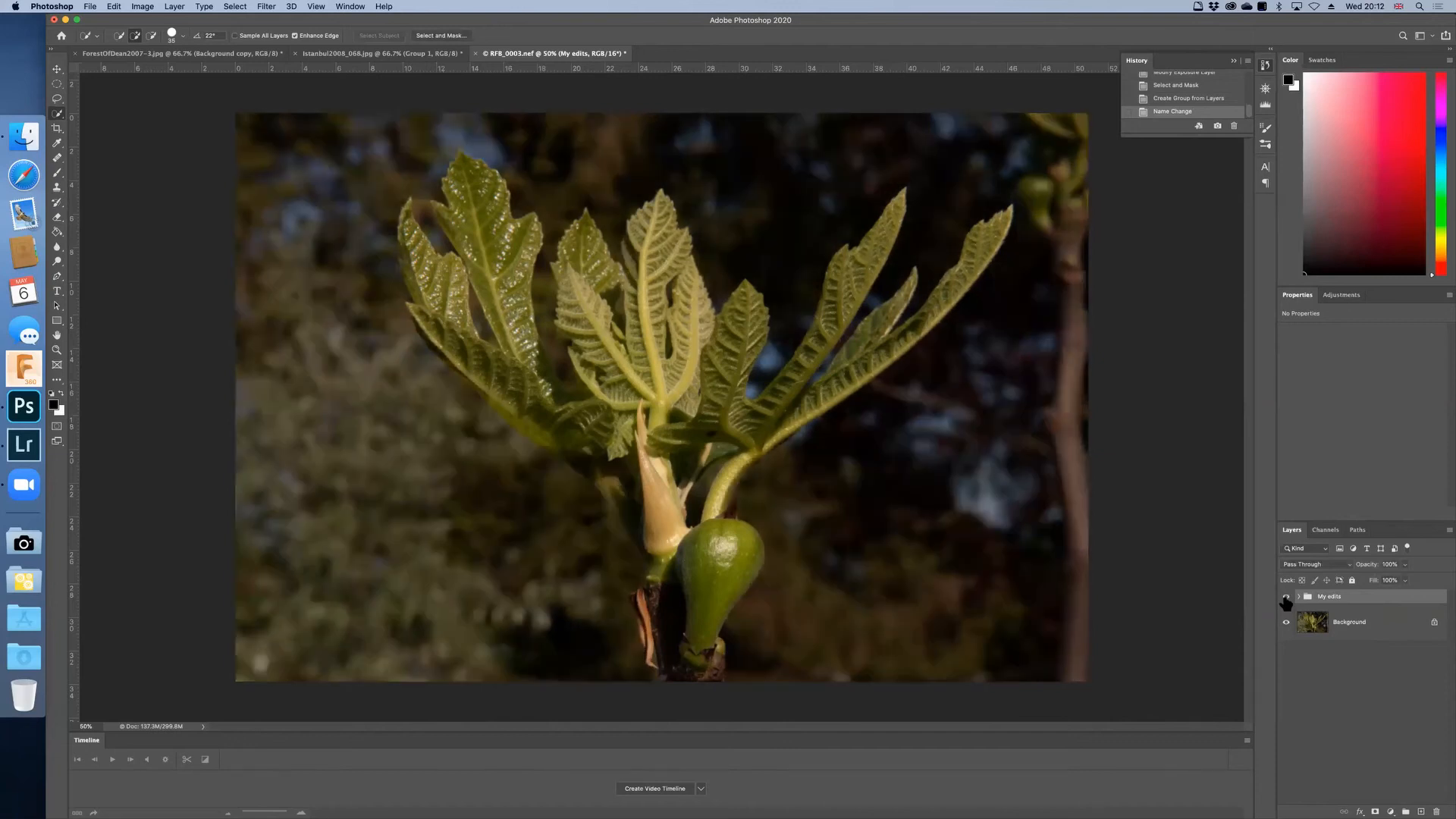
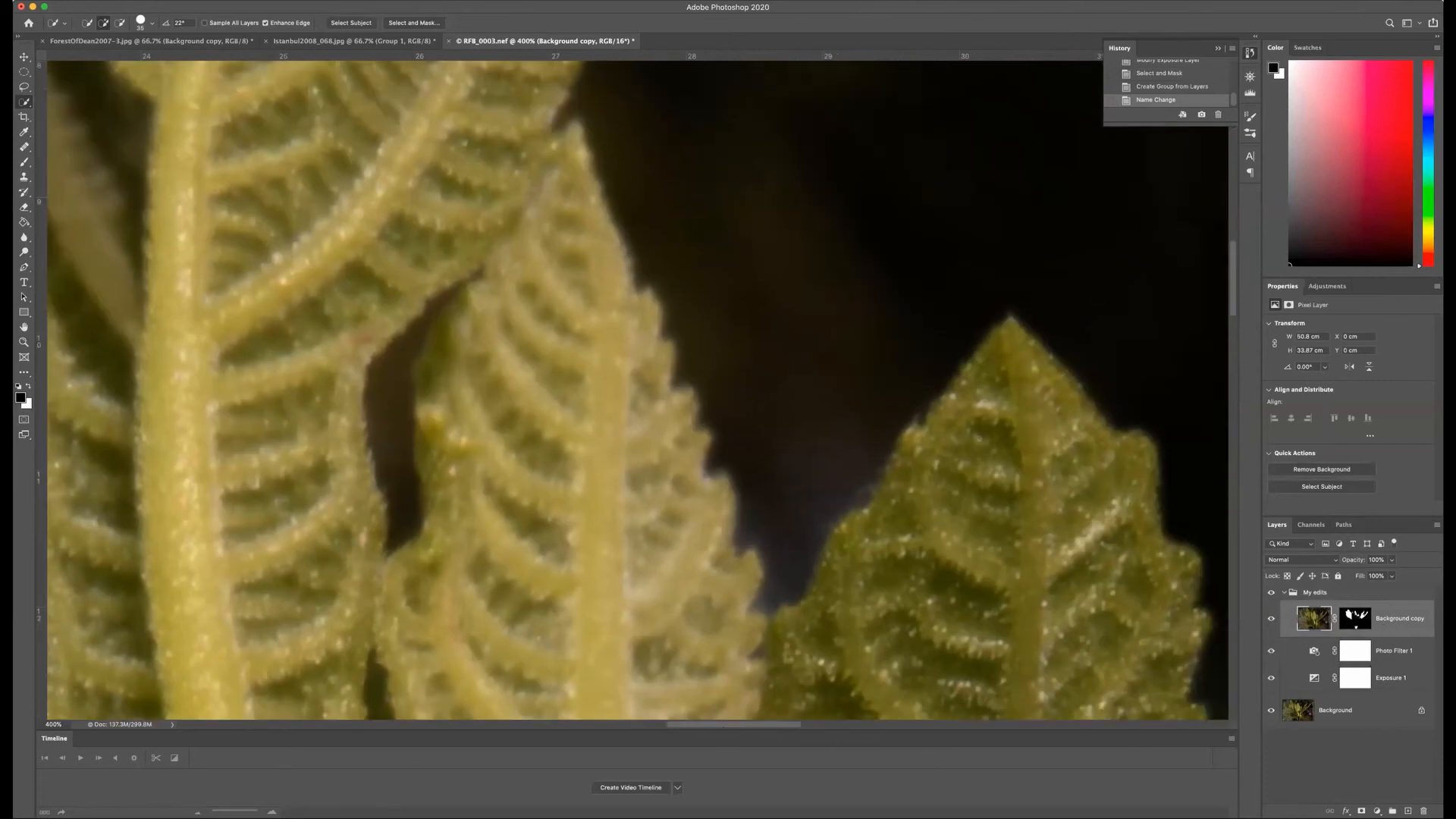
Step: Inspect the Background copy's layer mask on its own, then return to the image view
left_click(1355, 619, "alt")
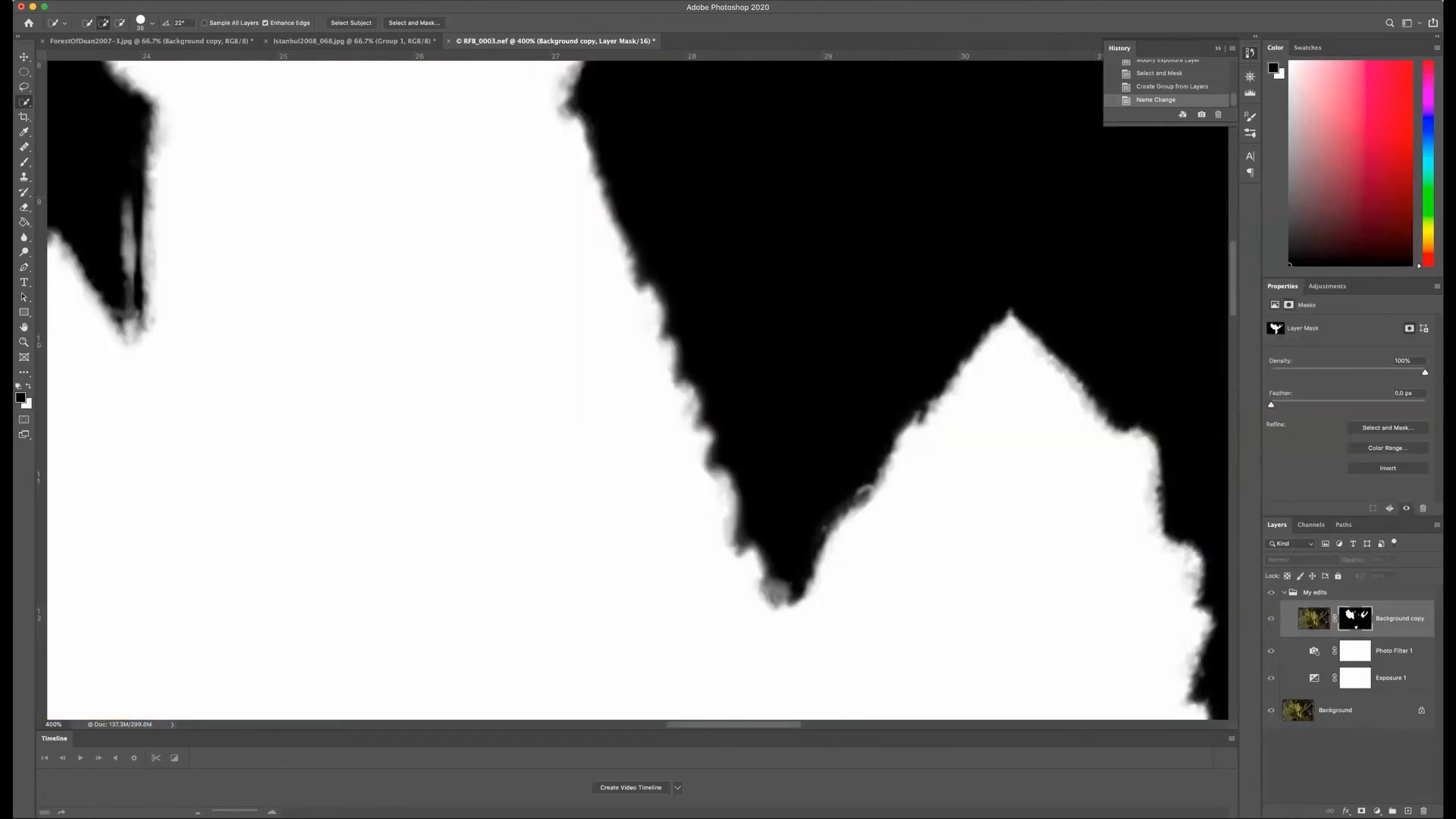
left_click(1355, 619, "alt")
left_click(1355, 619, "alt")
left_click(1314, 618)
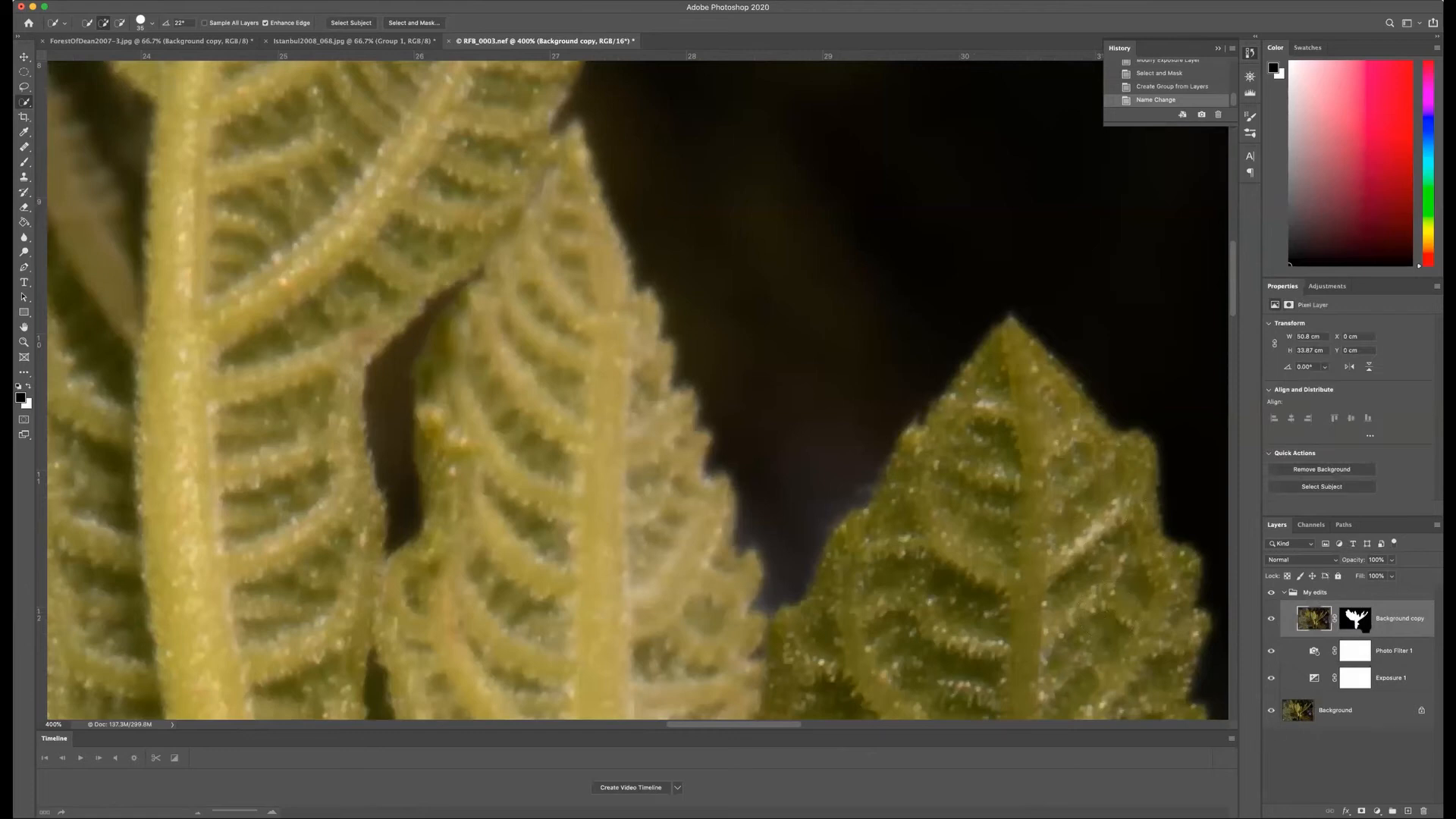
Step: Paint white with the Brush on the Background copy's mask over the right edge of the middle leaf and adjoining dark background
left_click(1356, 621)
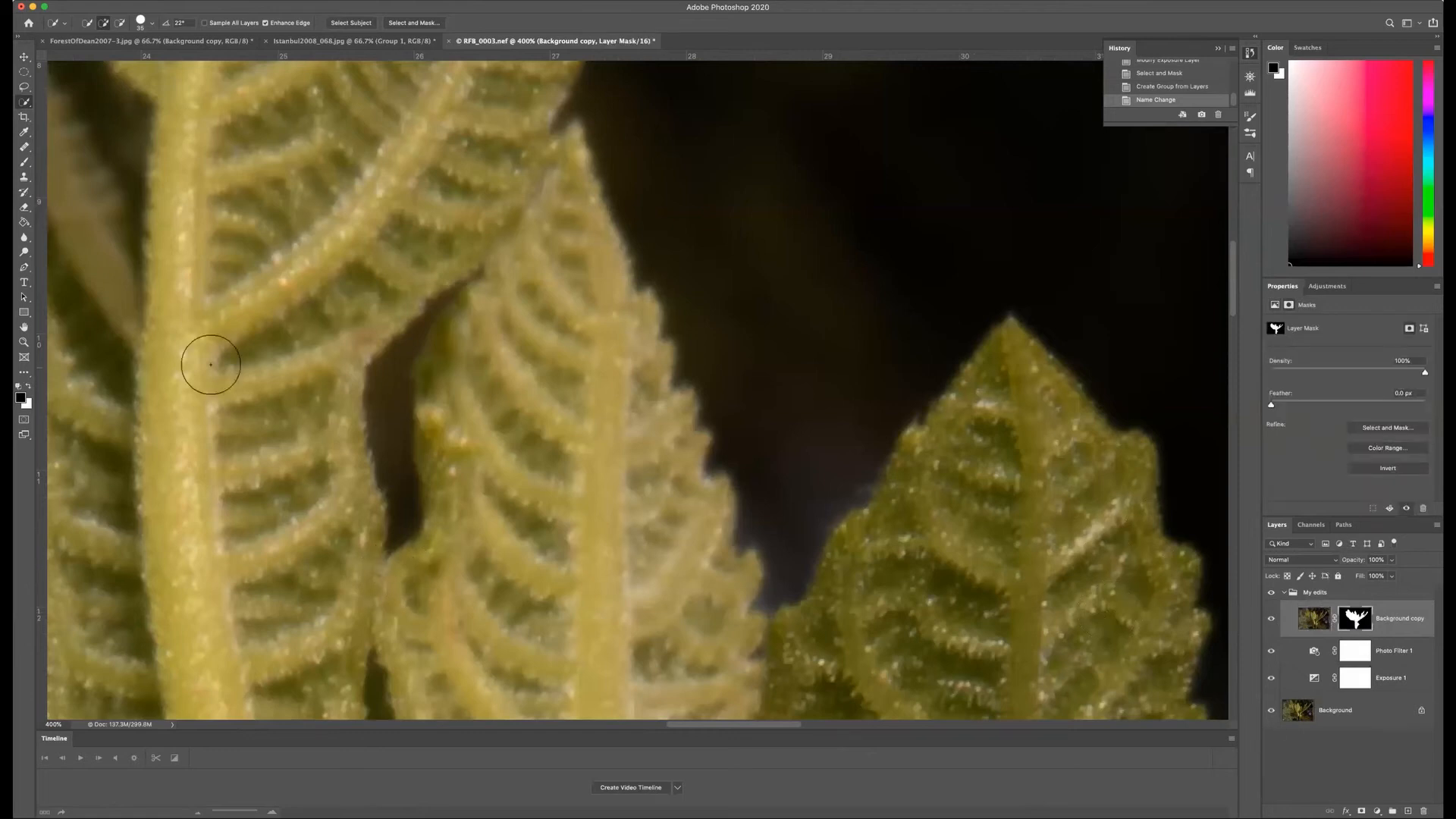
left_click(24, 163)
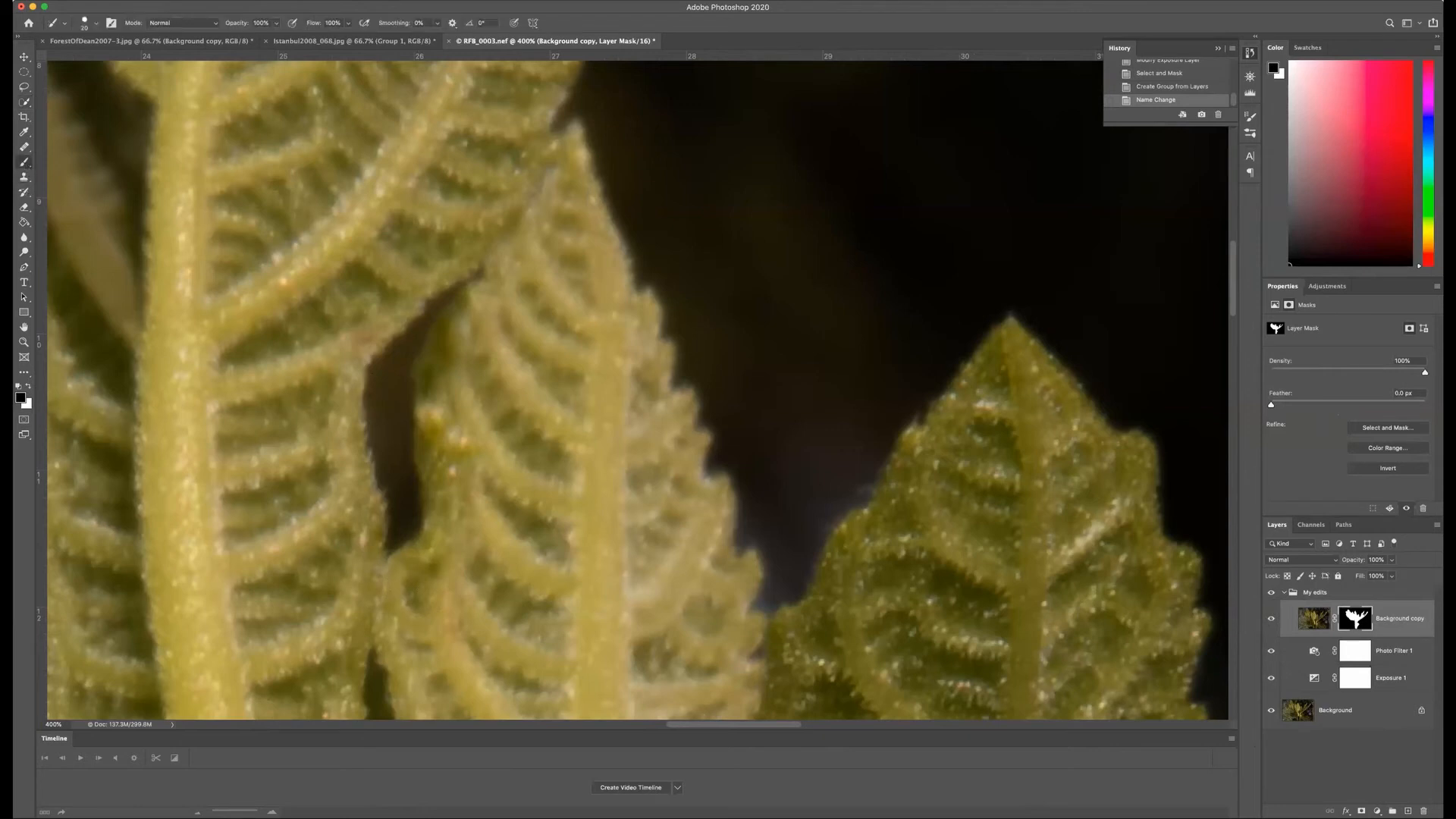
left_click(28, 387)
mouse_move(659, 315)
left_mouse_down()
mouse_move(687, 386)
mouse_move(658, 264)
mouse_move(641, 253)
mouse_move(660, 269)
mouse_move(665, 362)
mouse_move(662, 282)
mouse_move(635, 242)
mouse_move(678, 287)
mouse_move(678, 360)
mouse_move(680, 297)
mouse_move(649, 238)
mouse_move(696, 290)
mouse_move(678, 371)
mouse_move(635, 412)
left_mouse_up()
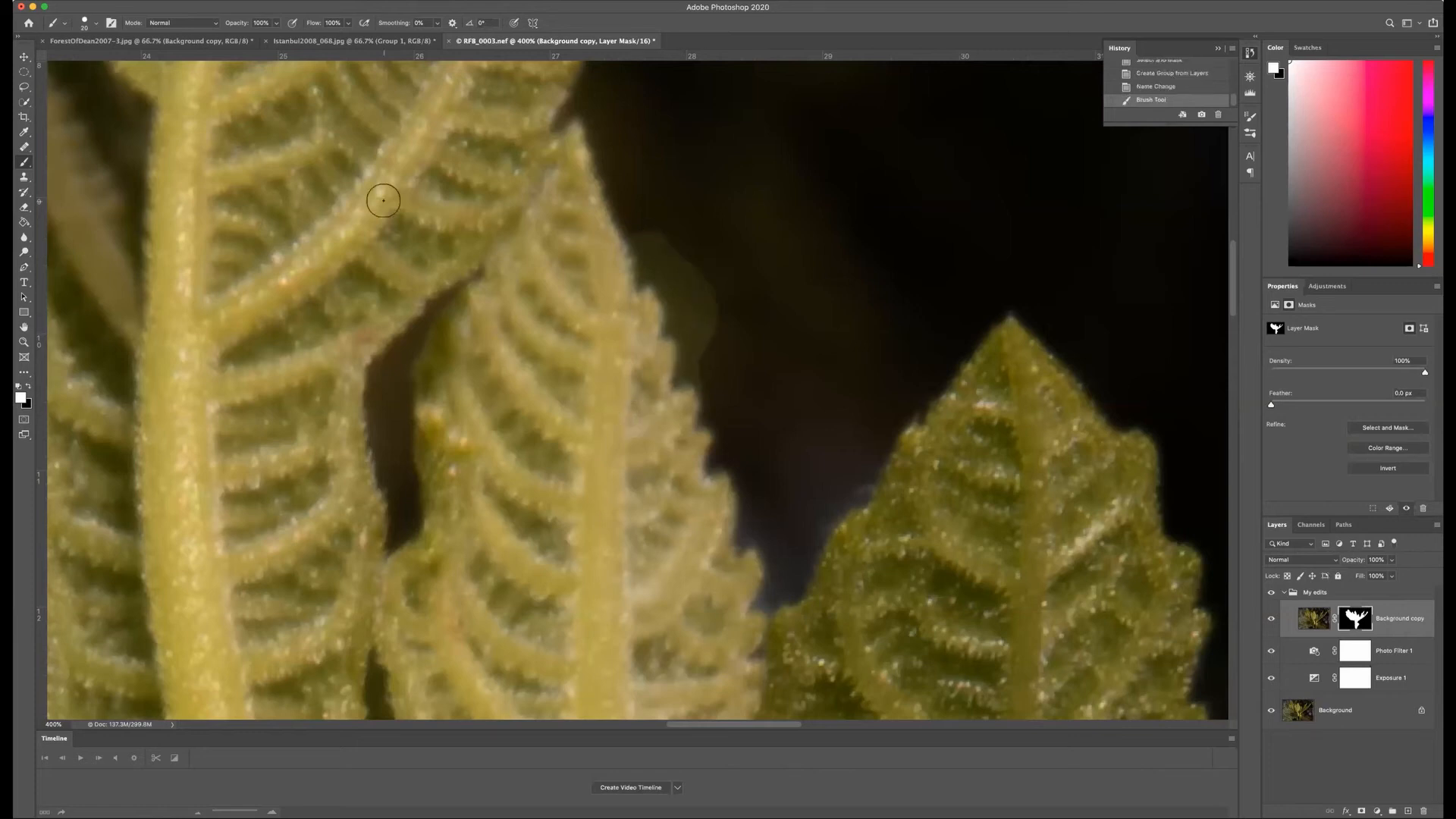
Step: Paint the spill beside the middle leaf's edge black on the mask with a smaller brush, undoing the stroke that strays into the leaf
left_click(29, 386)
key("bracketleft")
mouse_move(665, 318)
left_mouse_down()
mouse_move(647, 376)
mouse_move(645, 357)
left_mouse_up()
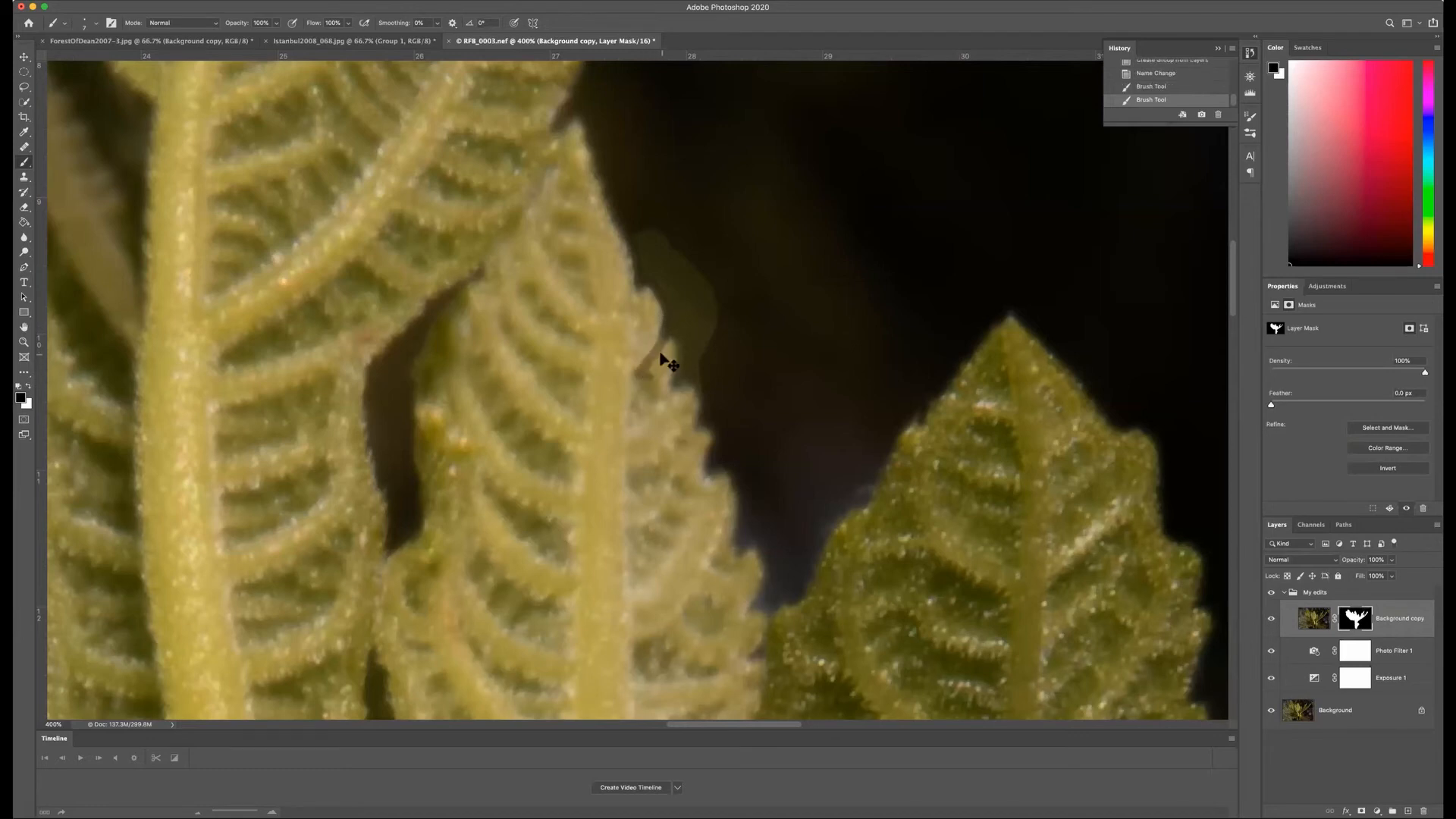
key("super+z")
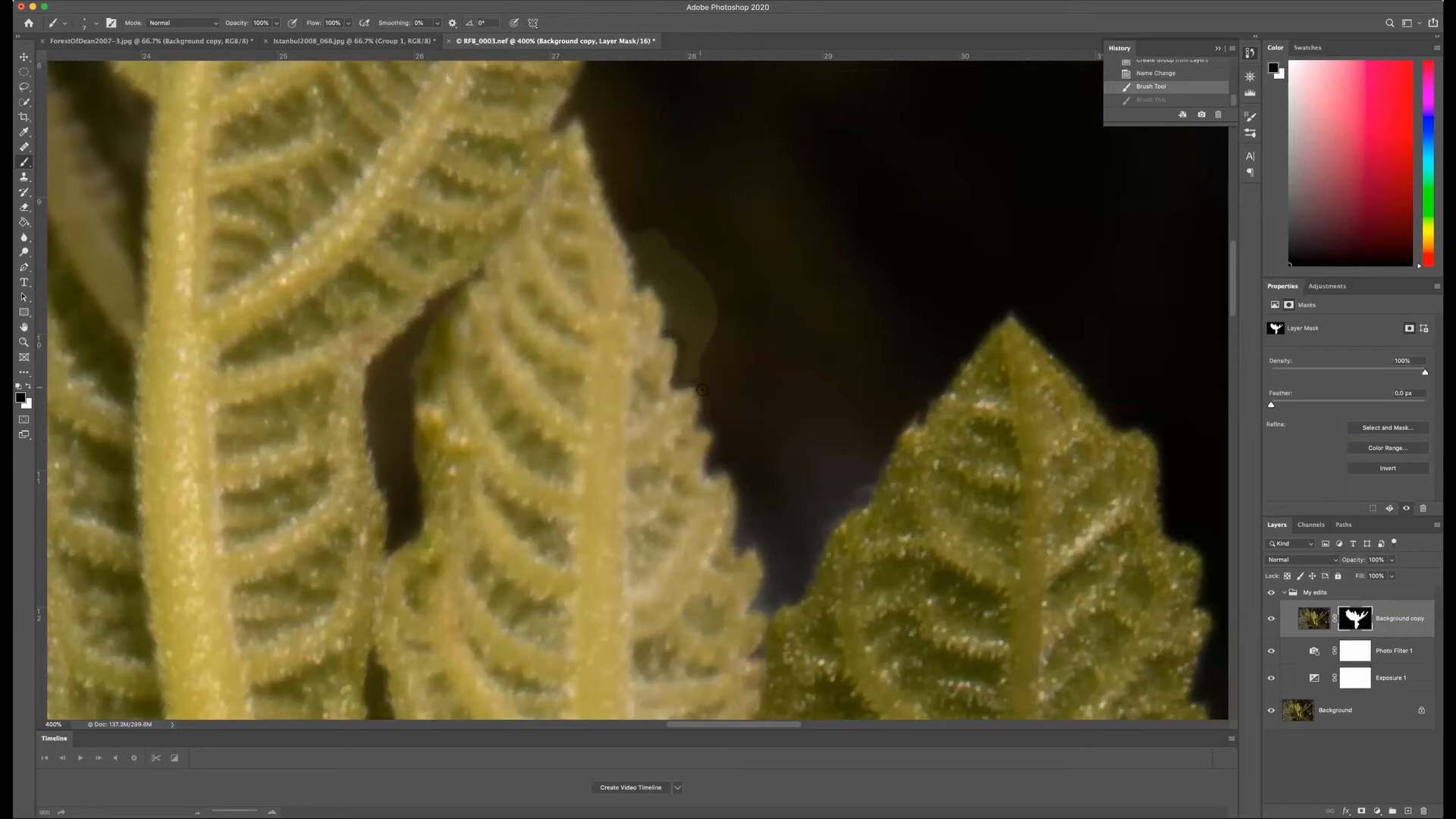
left_click_drag(702, 389, 702, 359)
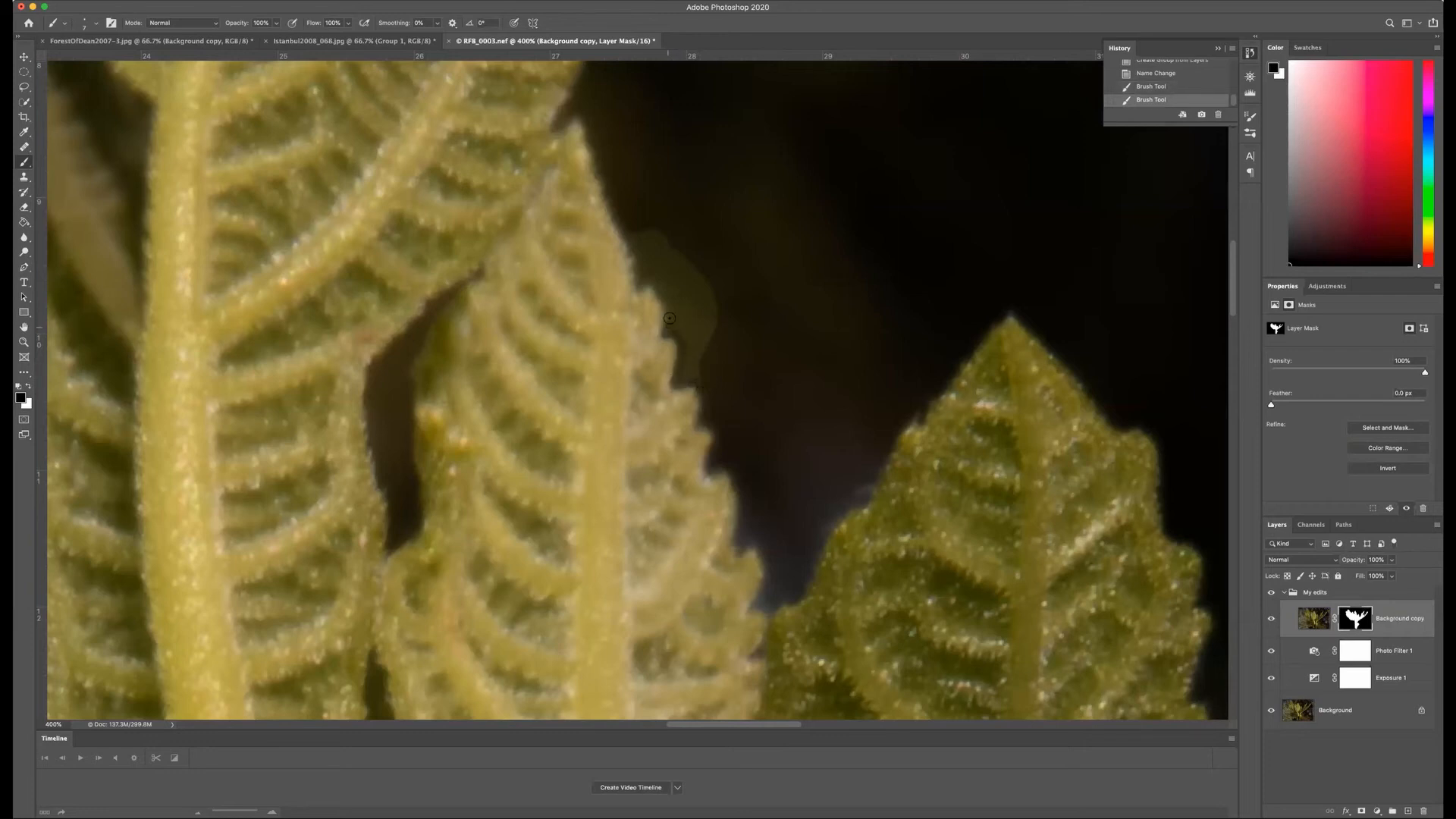
left_click_drag(670, 308, 667, 311)
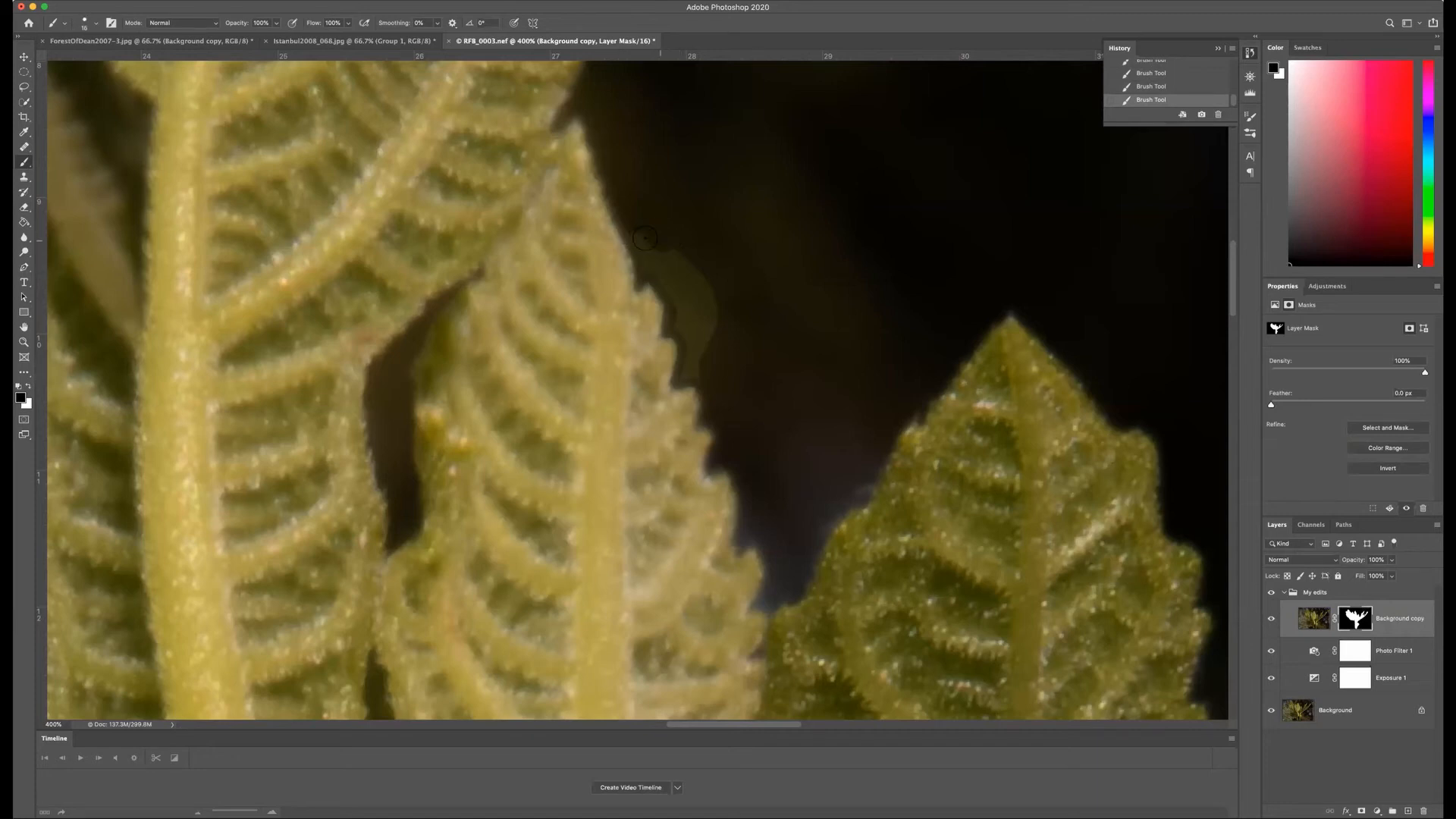
mouse_move(660, 264)
left_mouse_down()
mouse_move(690, 272)
mouse_move(658, 250)
mouse_move(669, 289)
mouse_move(679, 270)
mouse_move(710, 304)
mouse_move(700, 282)
mouse_move(675, 326)
mouse_move(683, 346)
mouse_move(704, 325)
mouse_move(694, 357)
left_mouse_up()
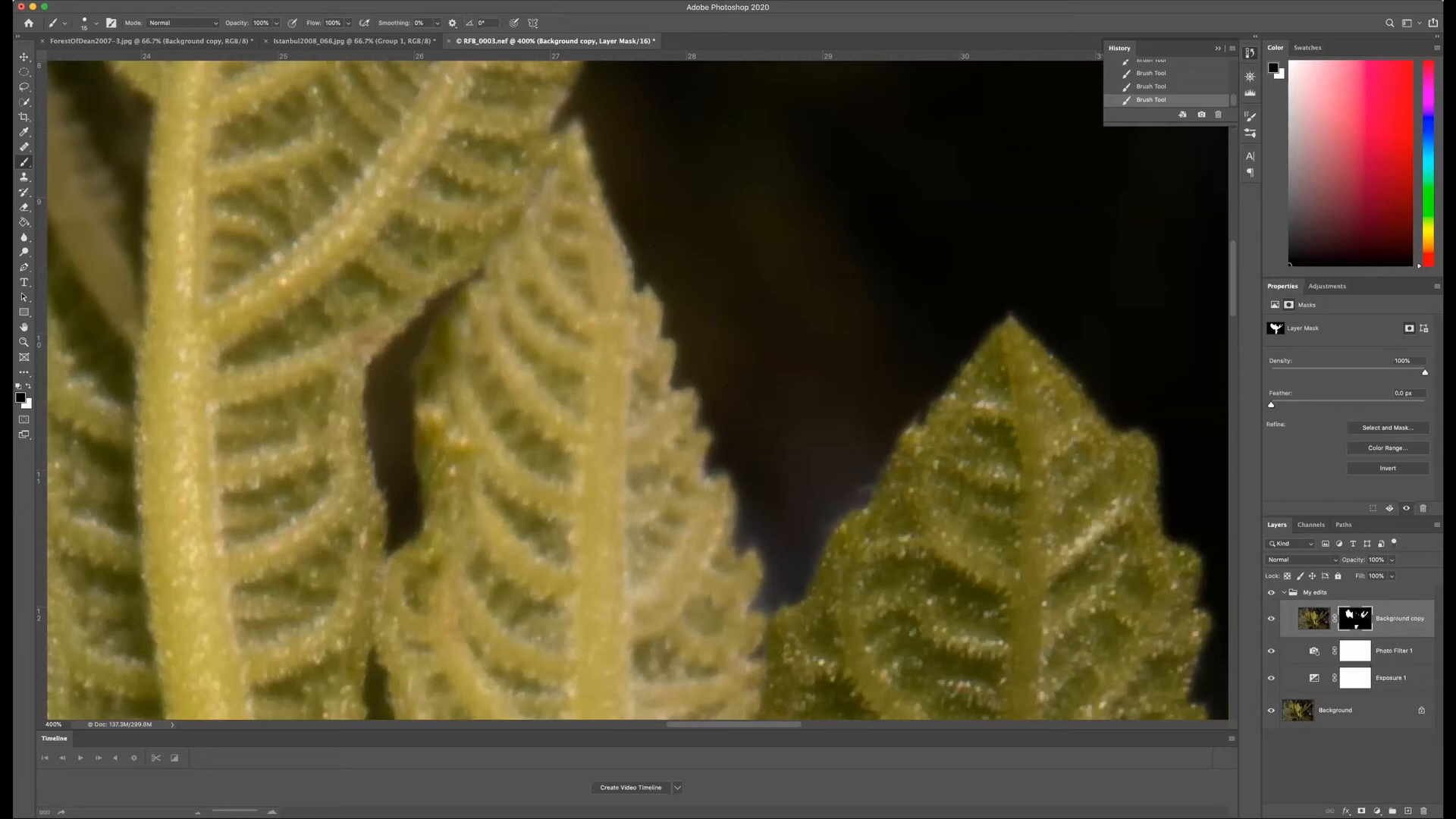
Step: Soften the hard painted edge beside the middle leaf with a smaller Blur tool on the isolated mask, then return to the image
left_click(1355, 618, "alt")
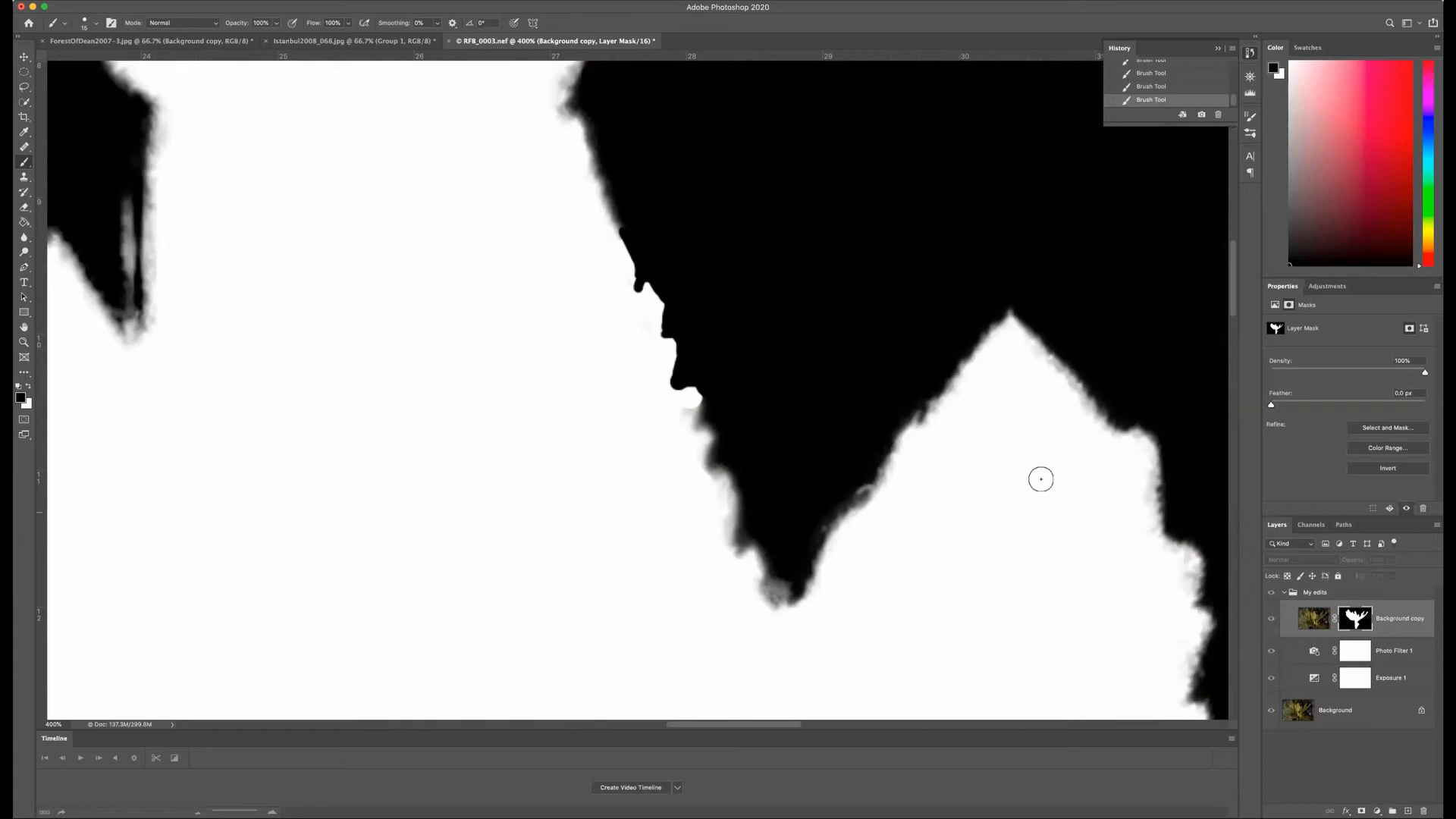
left_click(24, 237)
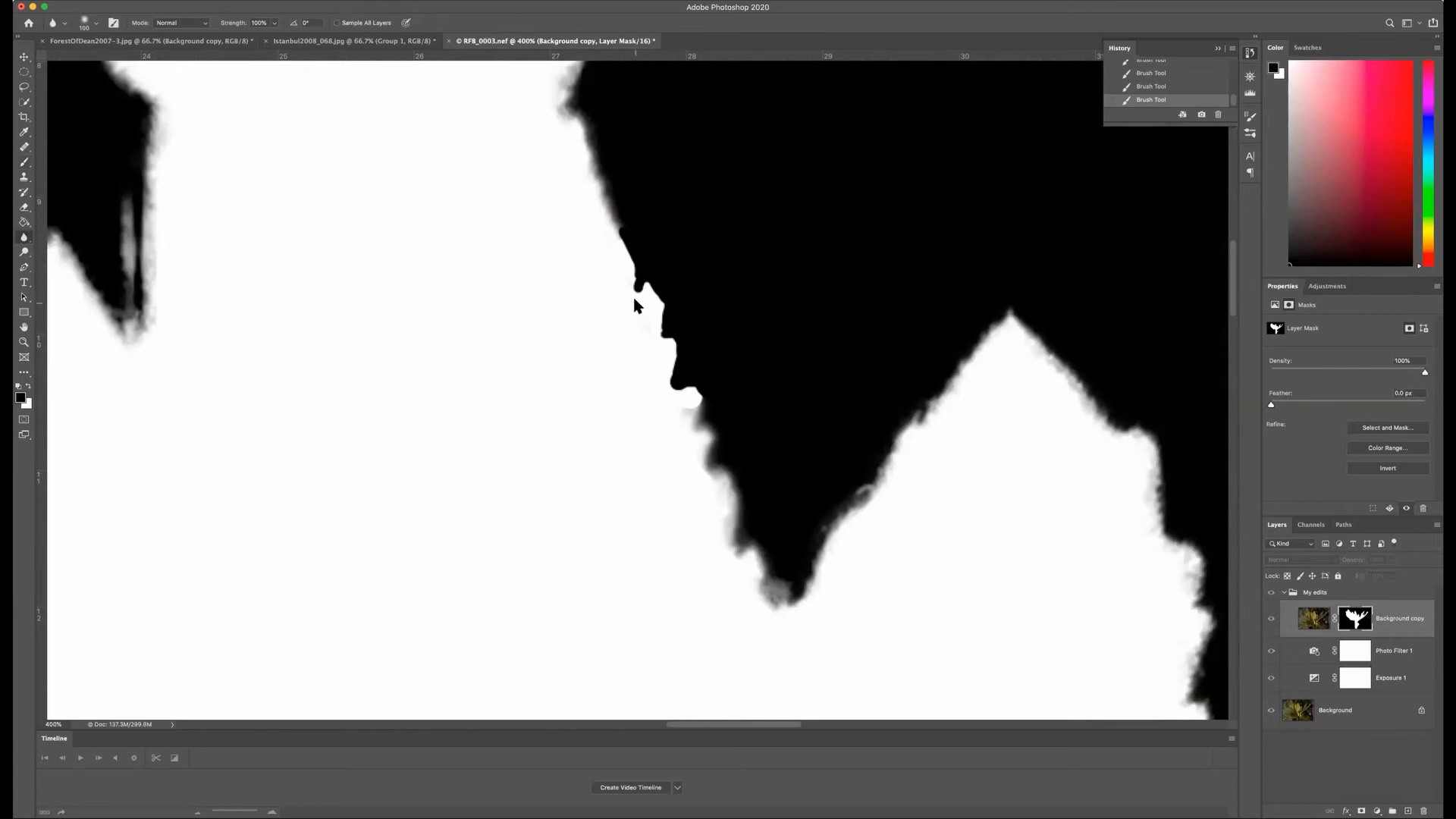
key("[")
key("[")
key("[")
key("[")
key("[")
mouse_move(640, 289)
left_mouse_down()
mouse_move(681, 402)
mouse_move(699, 394)
mouse_move(668, 357)
mouse_move(657, 265)
mouse_move(648, 295)
mouse_move(607, 217)
left_mouse_up()
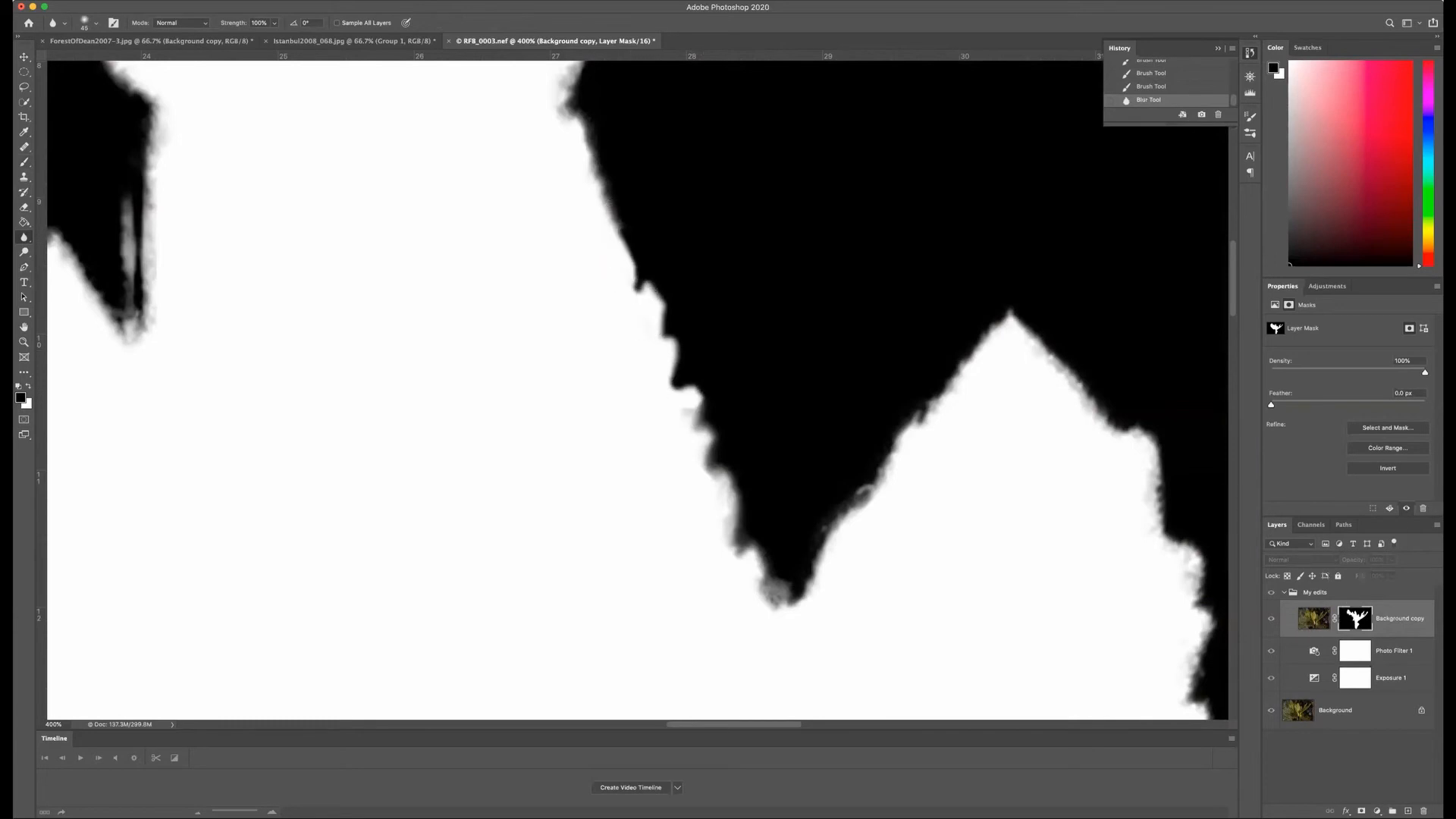
left_click(1354, 618, "alt")
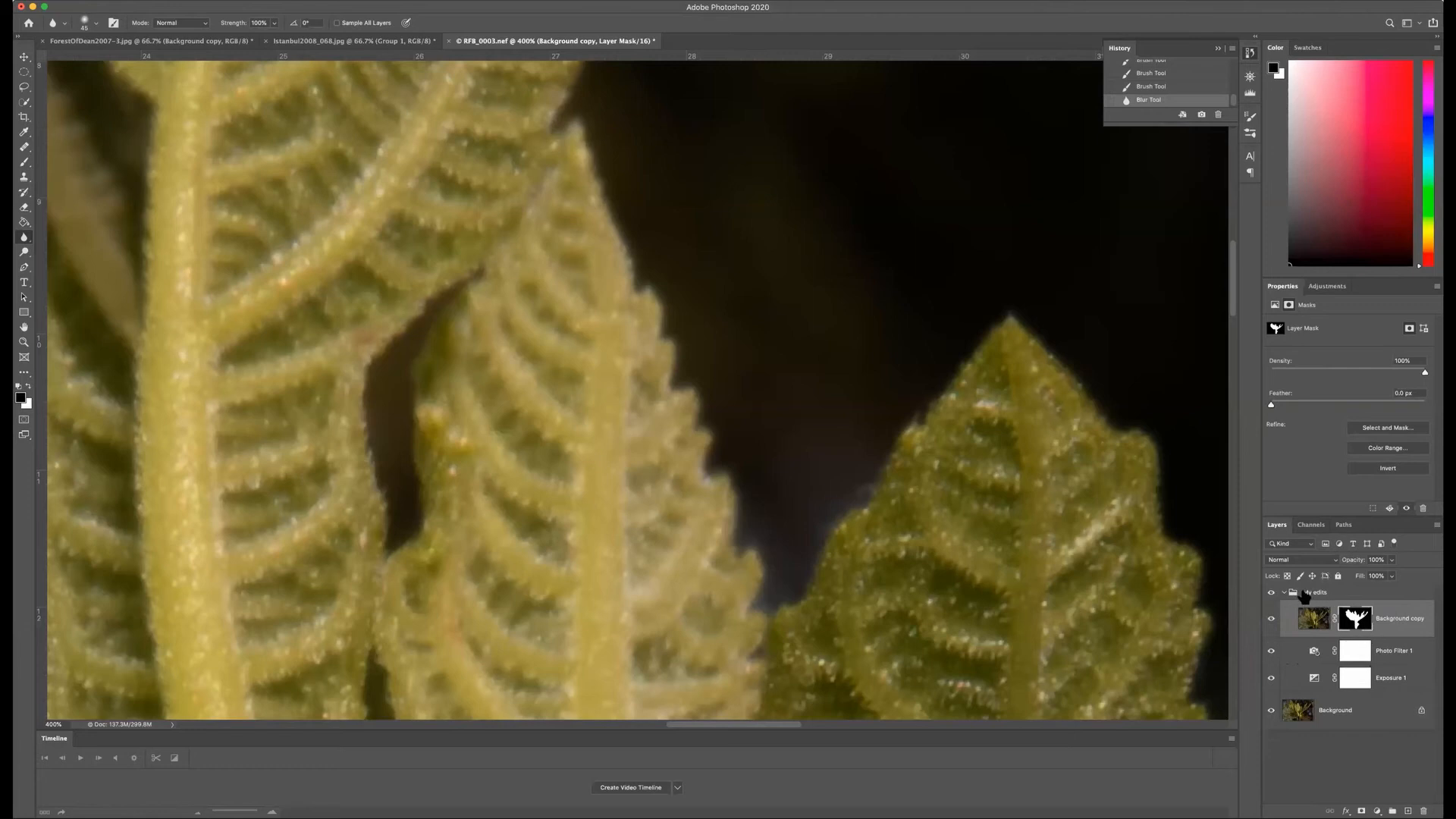
Step: Move the Background copy, Photo Filter and Exposure layers out of the "My edits" group and delete the empty group
left_click(1395, 681, "shift")
right_click(1398, 617)
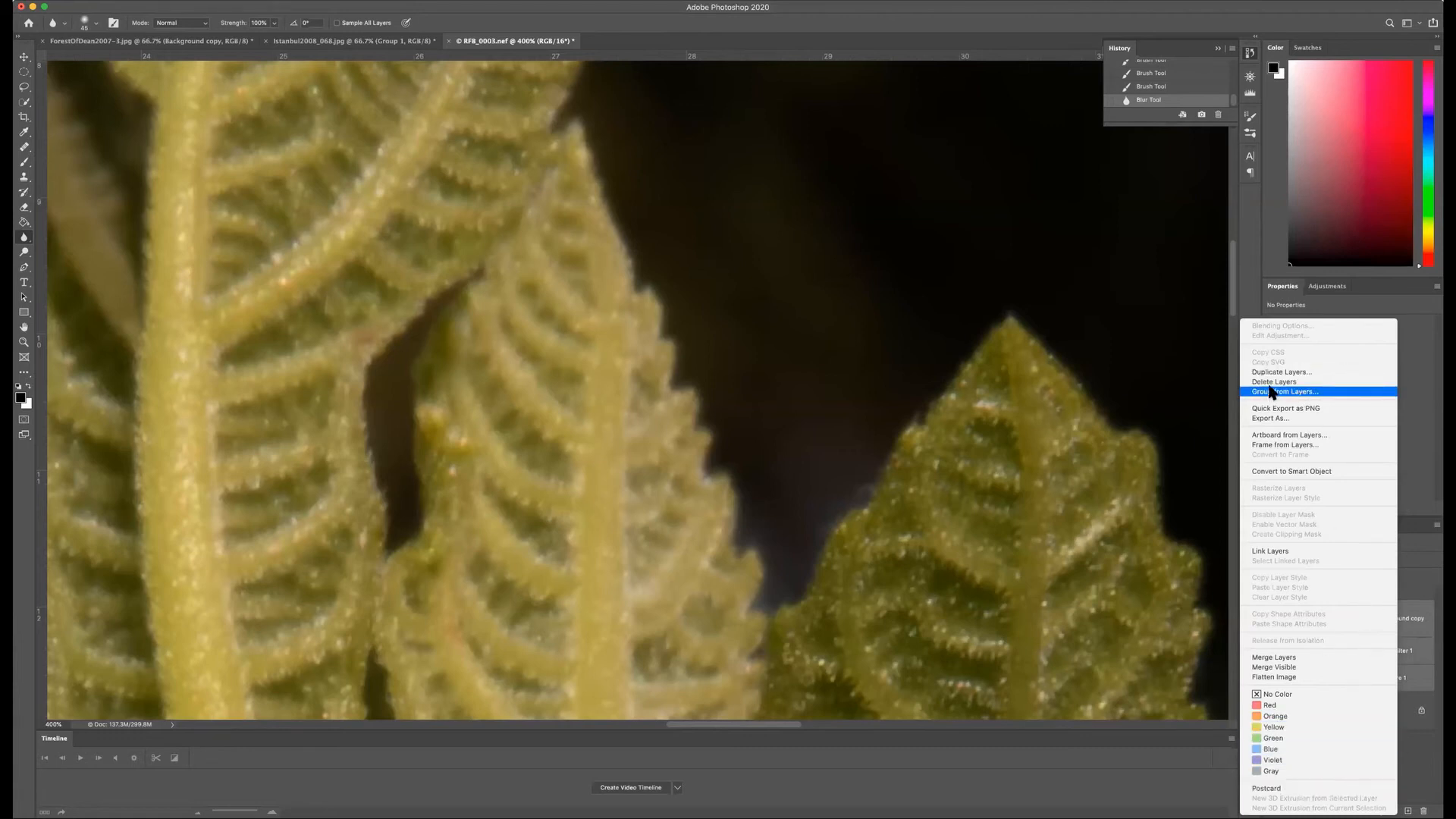
left_click(1113, 766)
left_click_drag(1316, 617, 1316, 696)
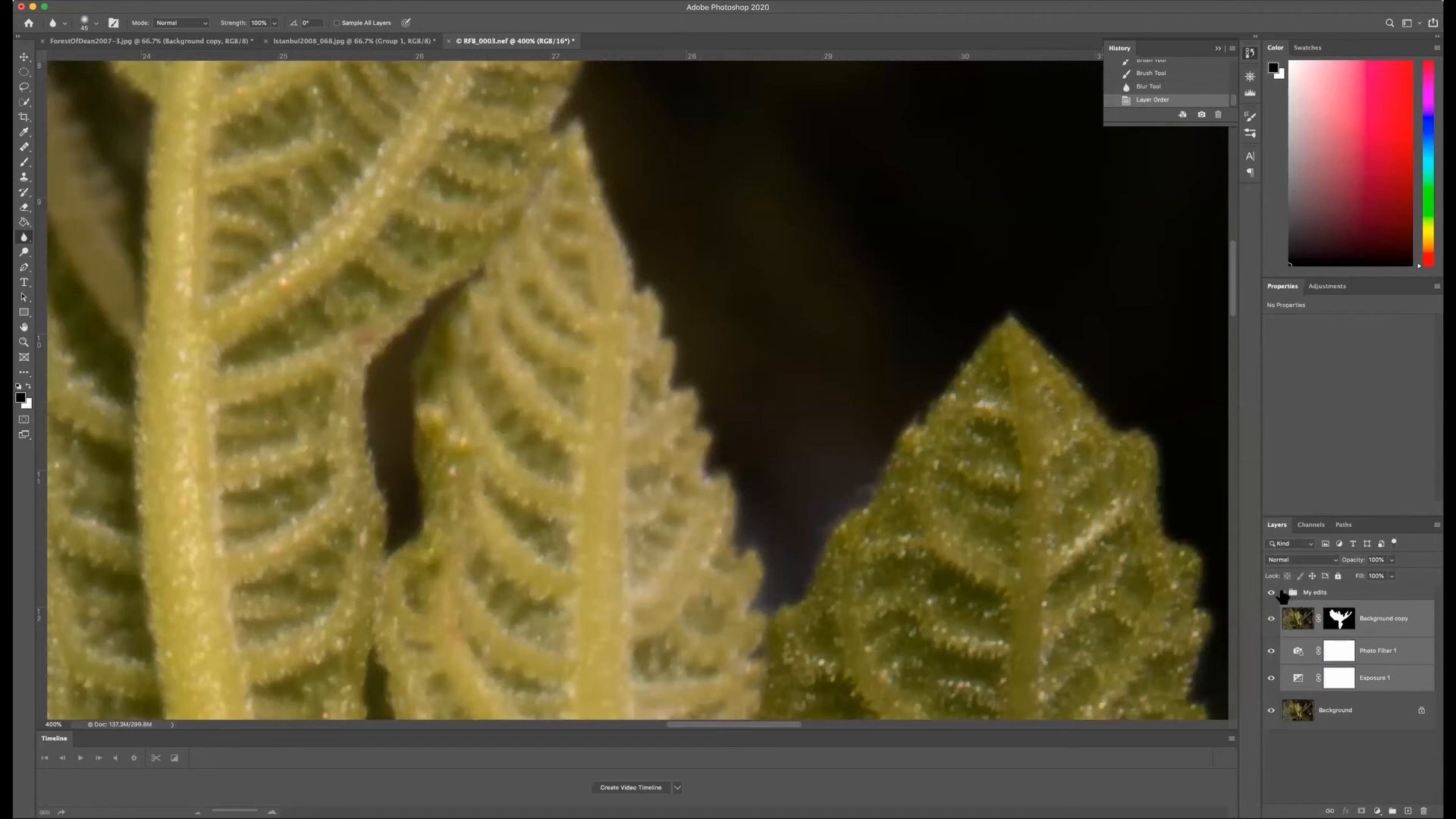
right_click(1314, 592)
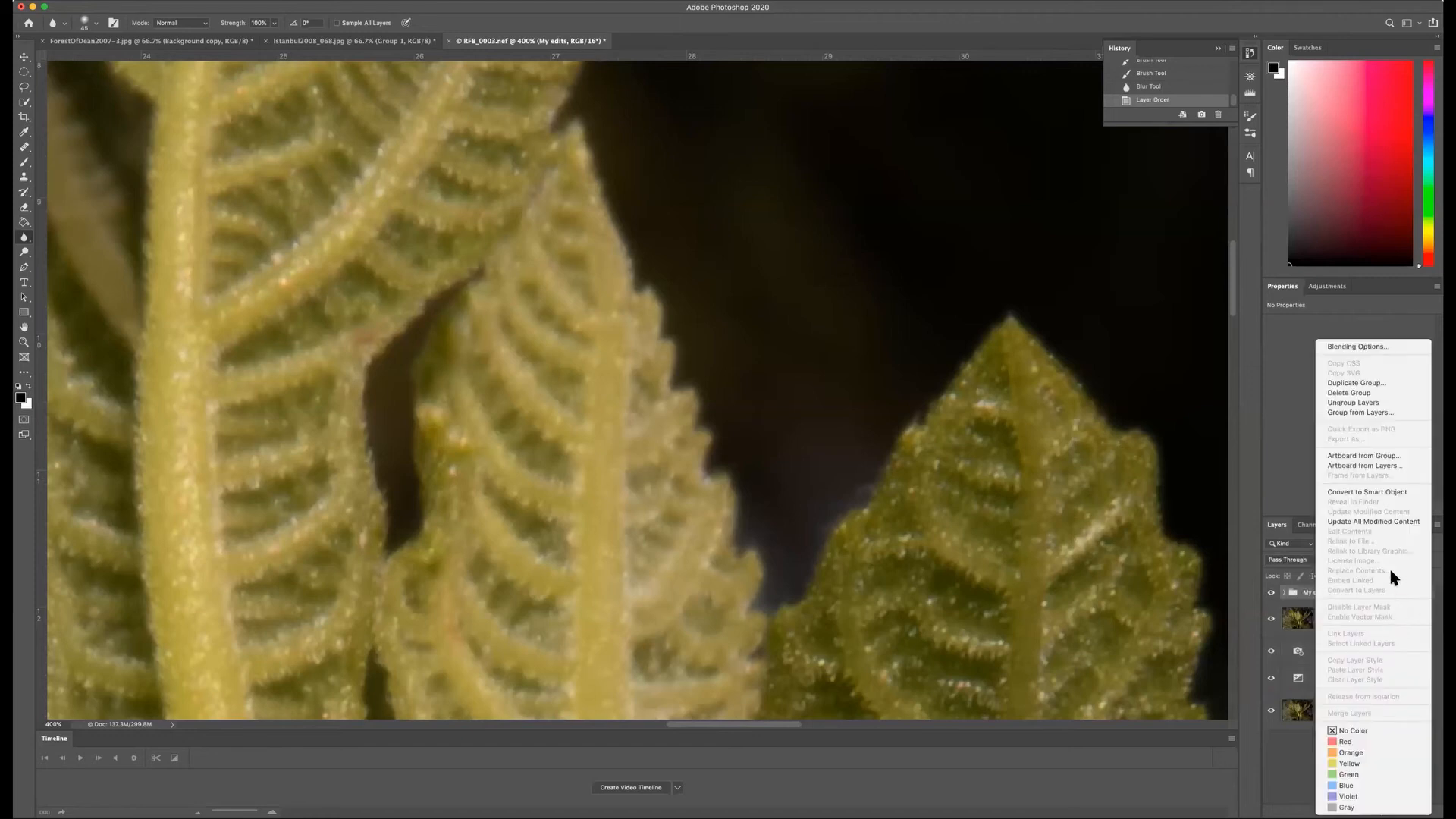
left_click(1349, 393)
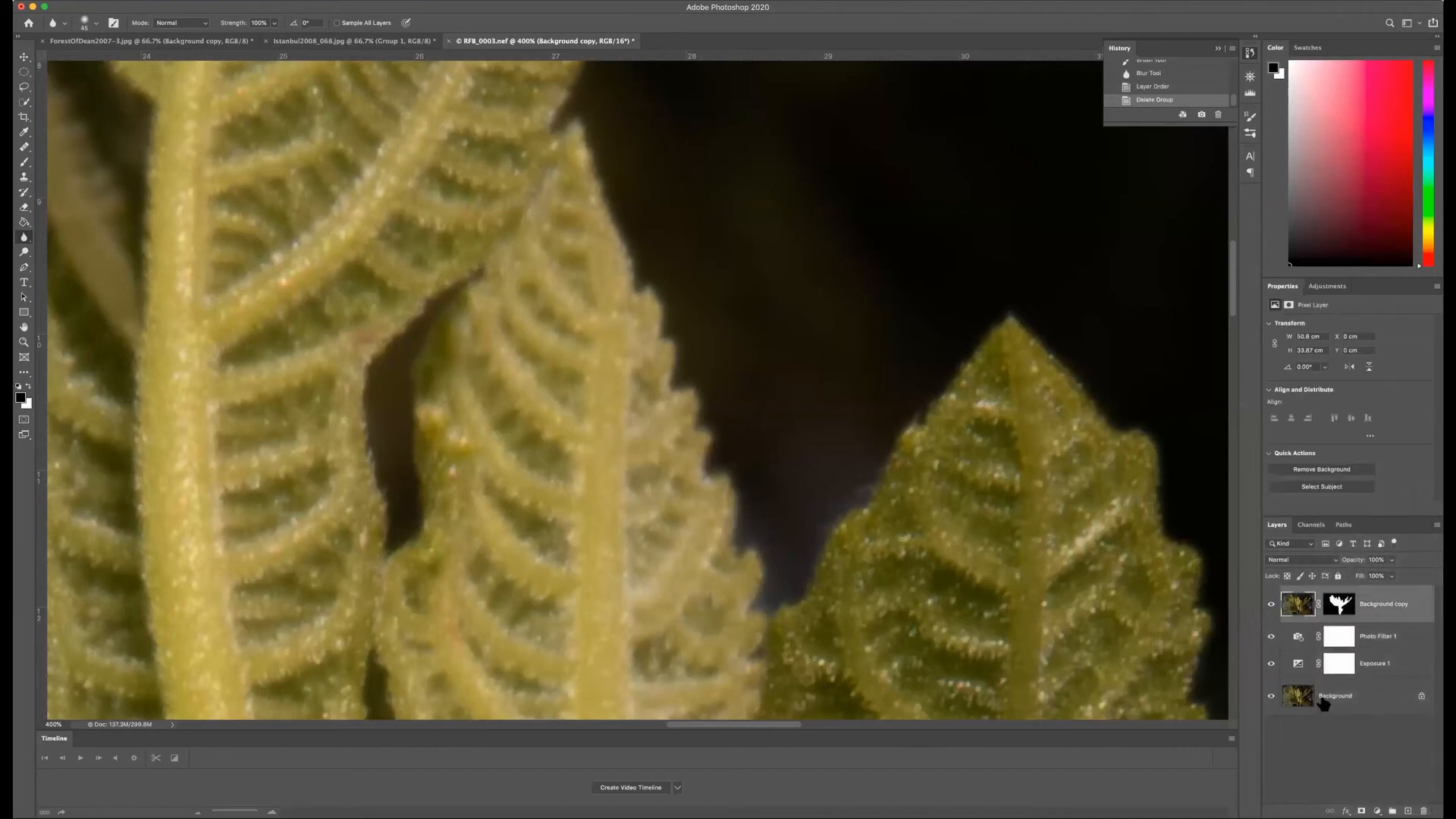
Step: Create a new group from the Background copy, Photo Filter and Exposure layers, named "My edits"
left_click(1360, 741)
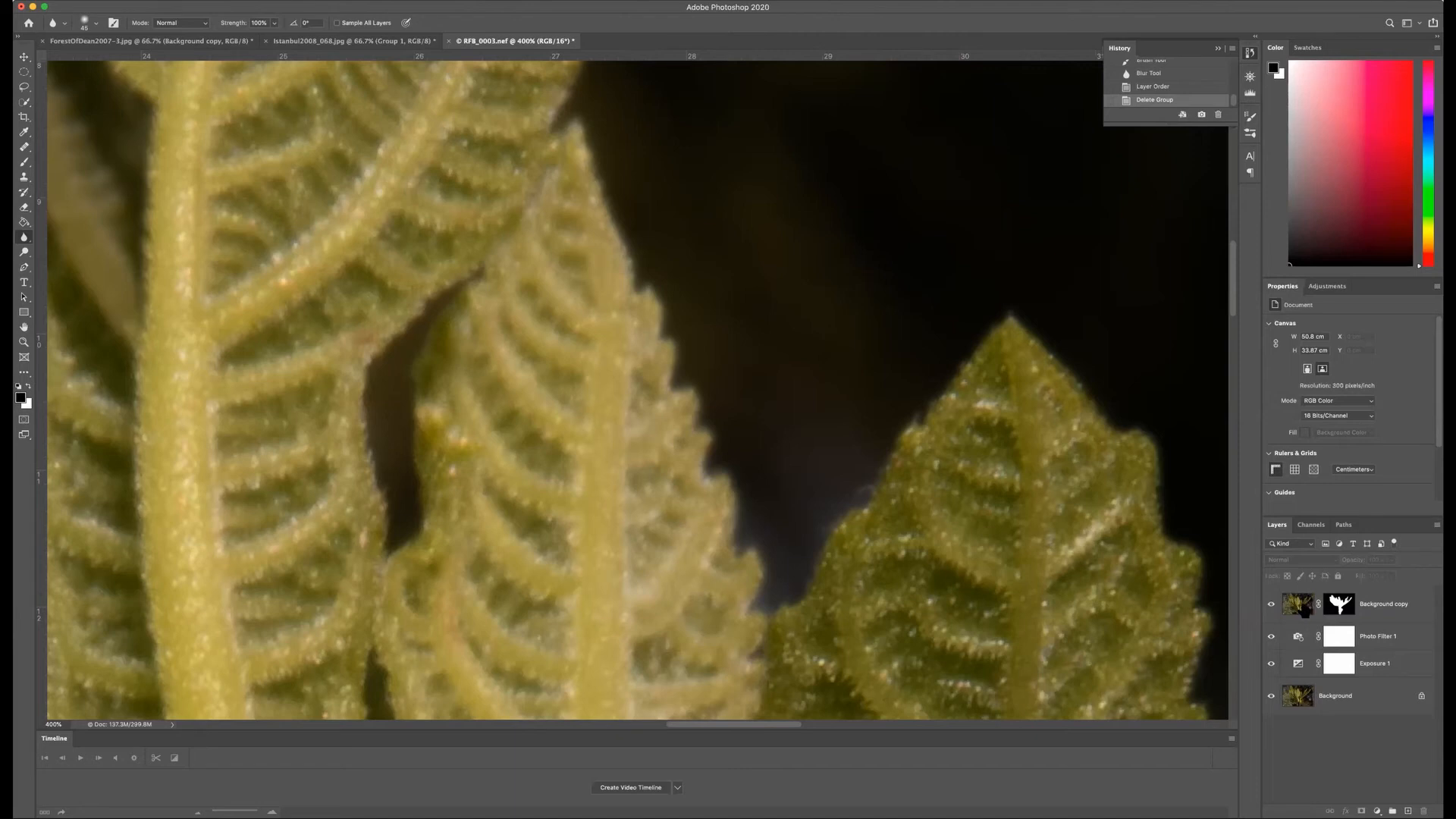
left_click(1304, 610)
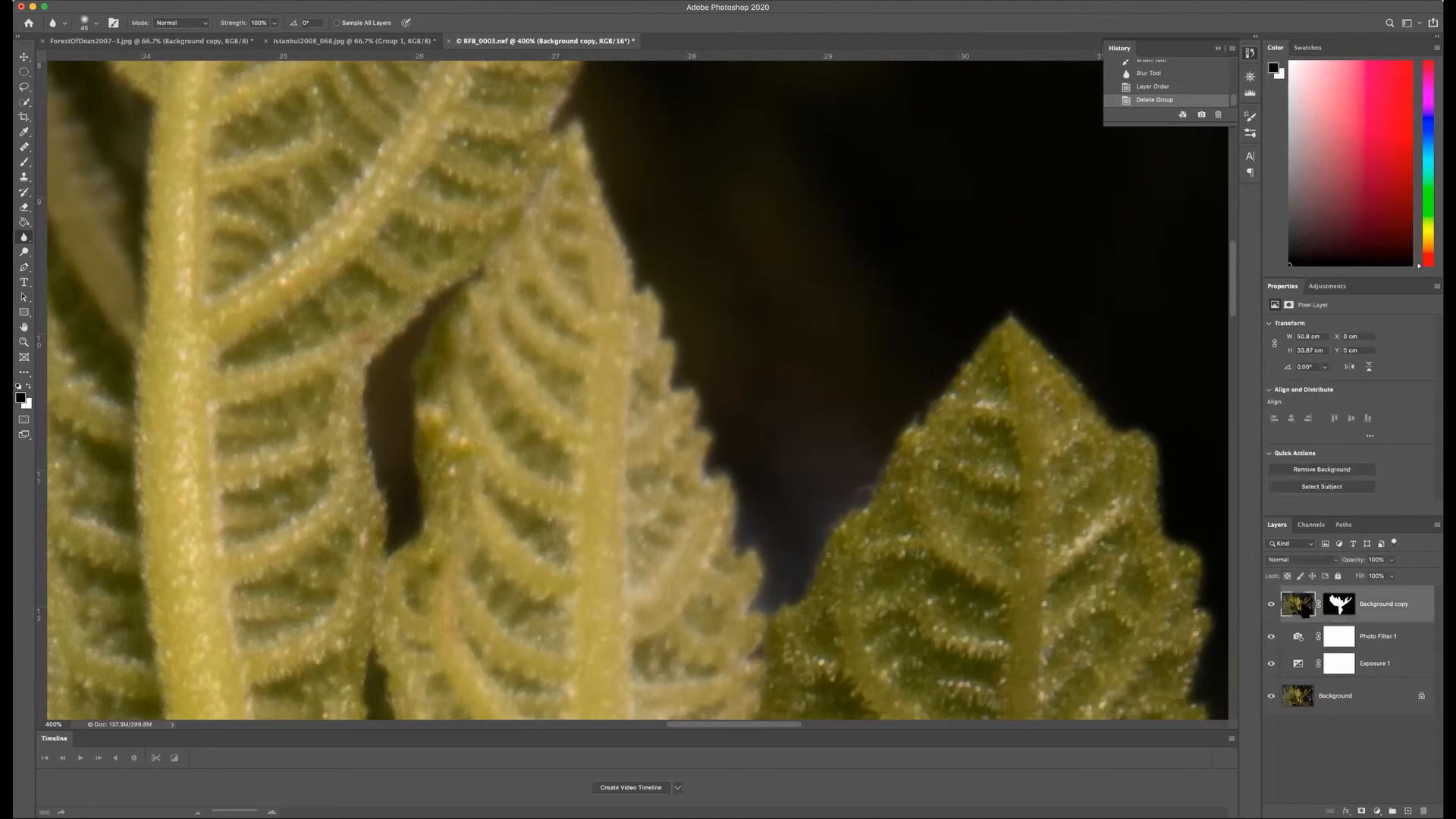
left_click(1299, 665, "shift")
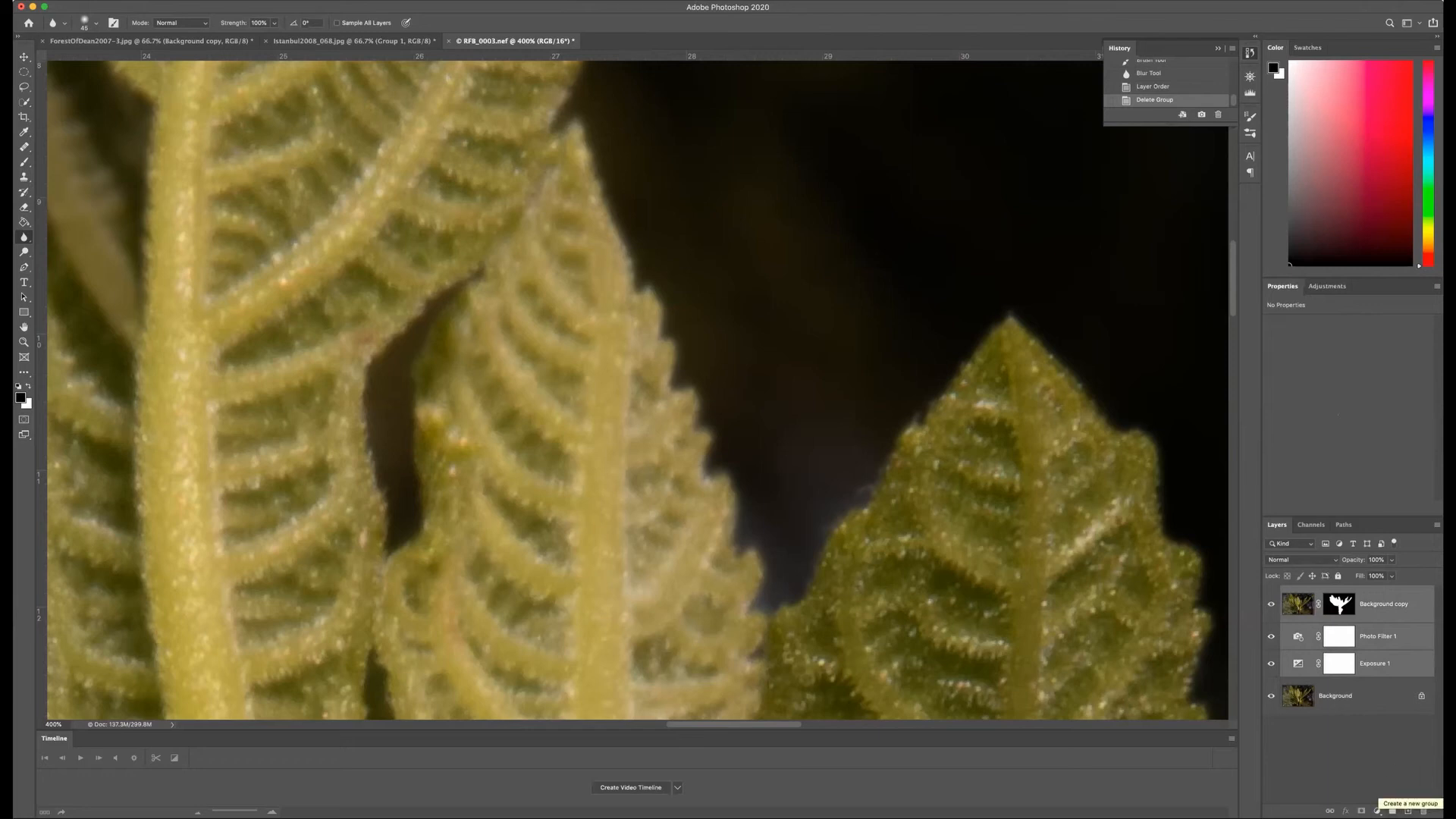
right_click(1417, 612)
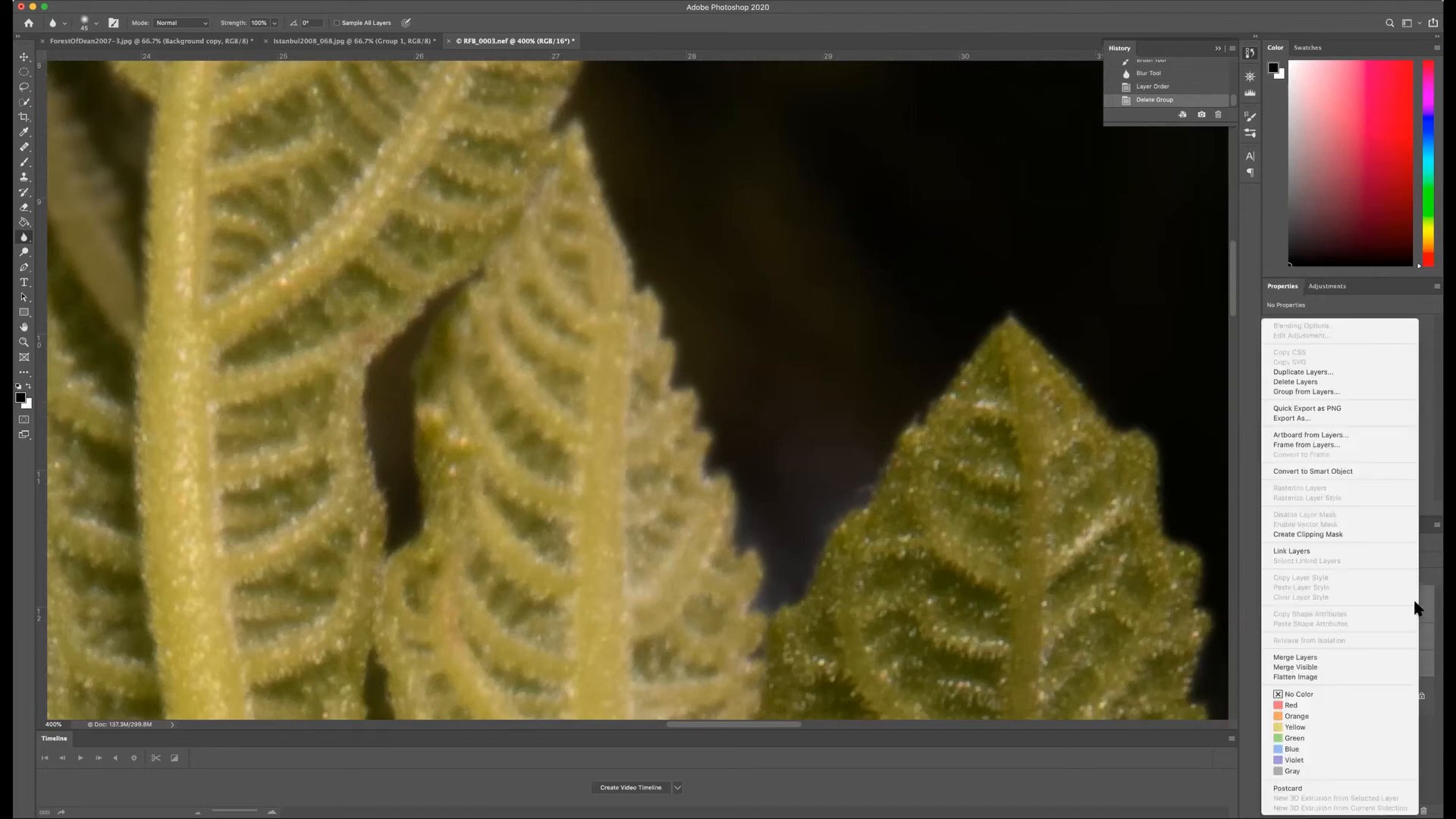
left_click(1296, 392)
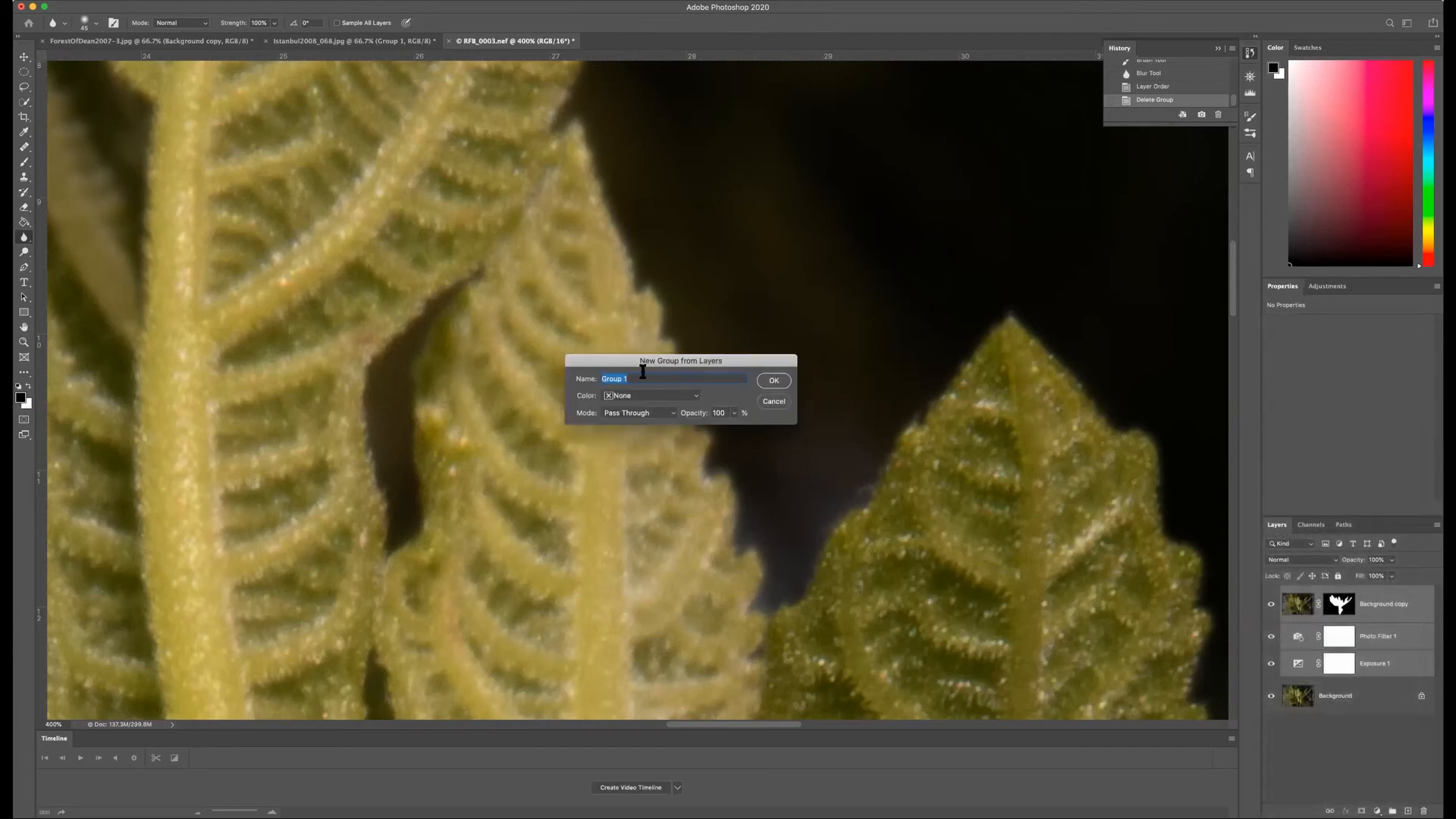
type("My edits")
key("Return")
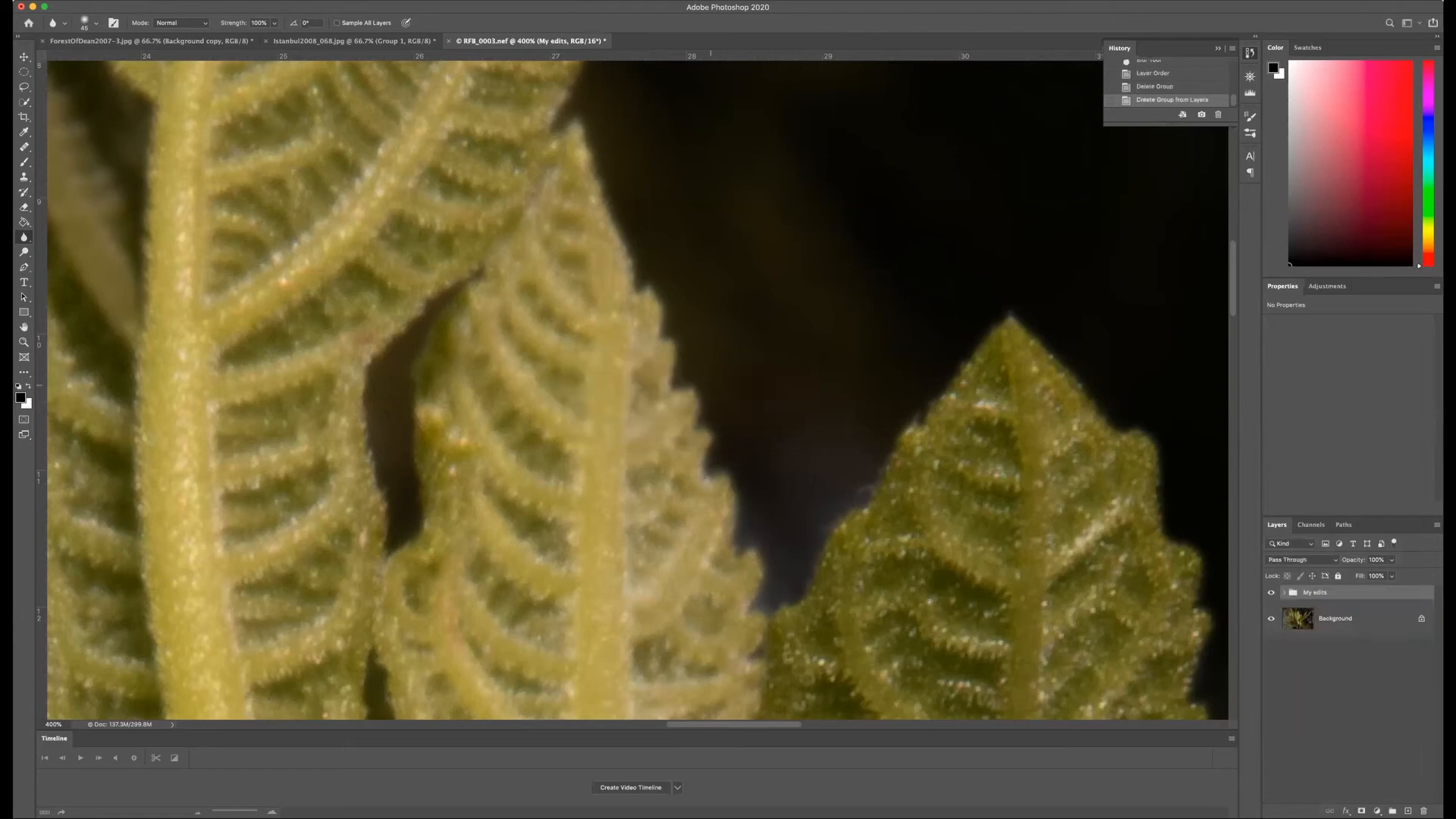
Step: Compare the leaf close-up with the "My edits" group hidden and shown, leaving the group visible and expanded
left_click(1282, 592)
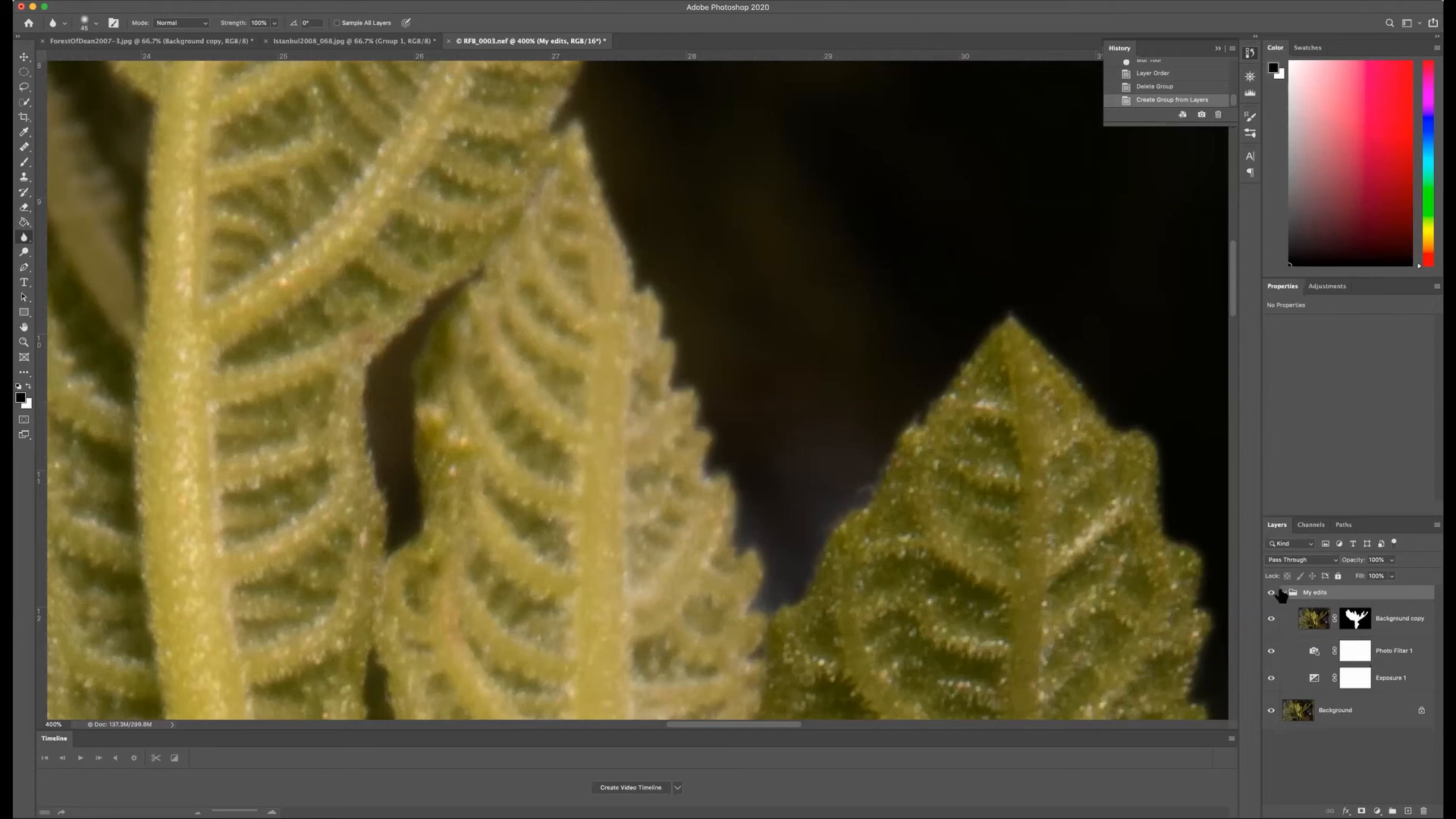
left_click(1283, 593)
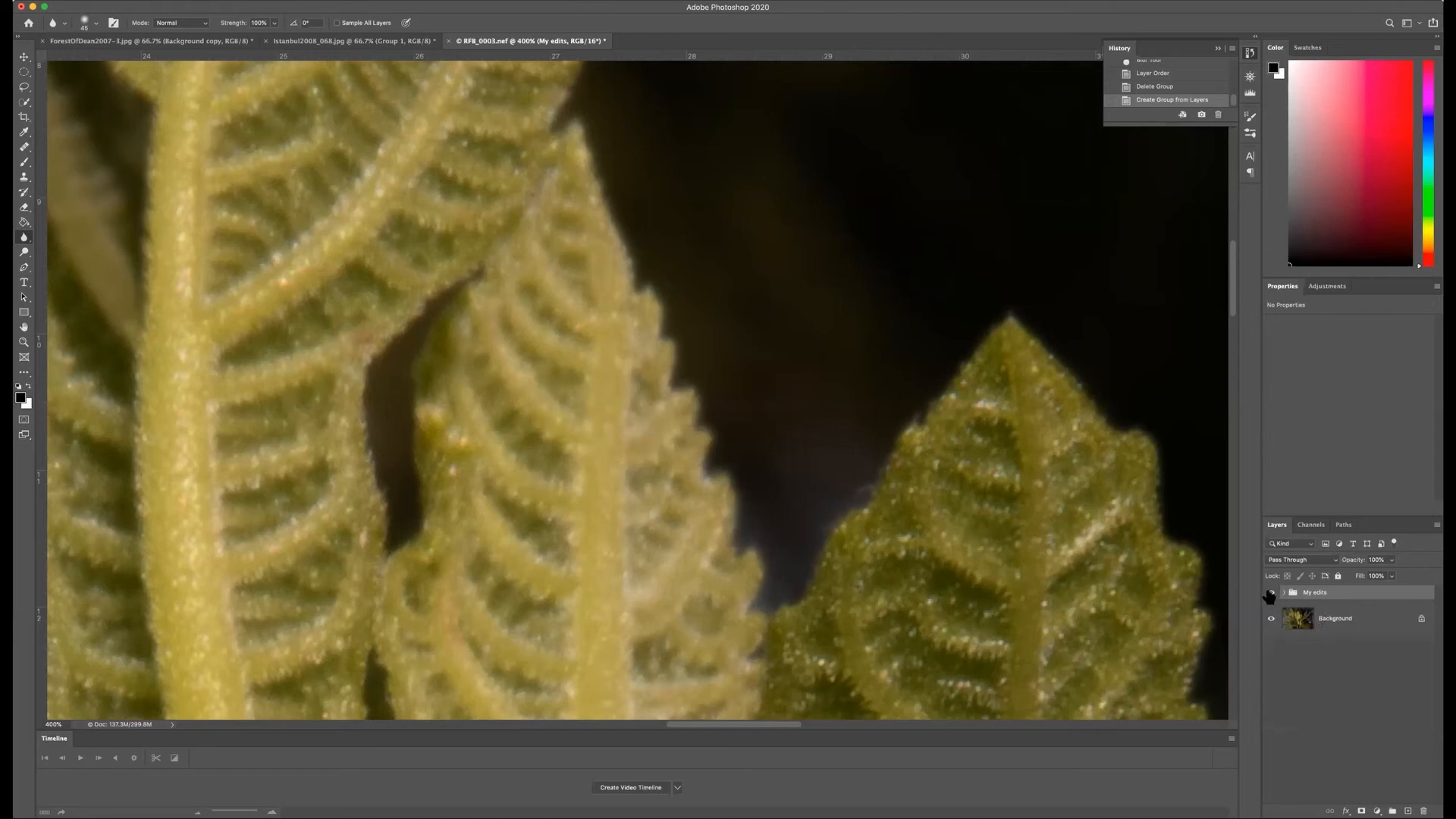
left_click(1270, 594)
left_click(1271, 594)
left_click(1270, 594)
left_click(1270, 594)
left_click(1271, 593)
left_click(1270, 593)
left_click(1283, 592)
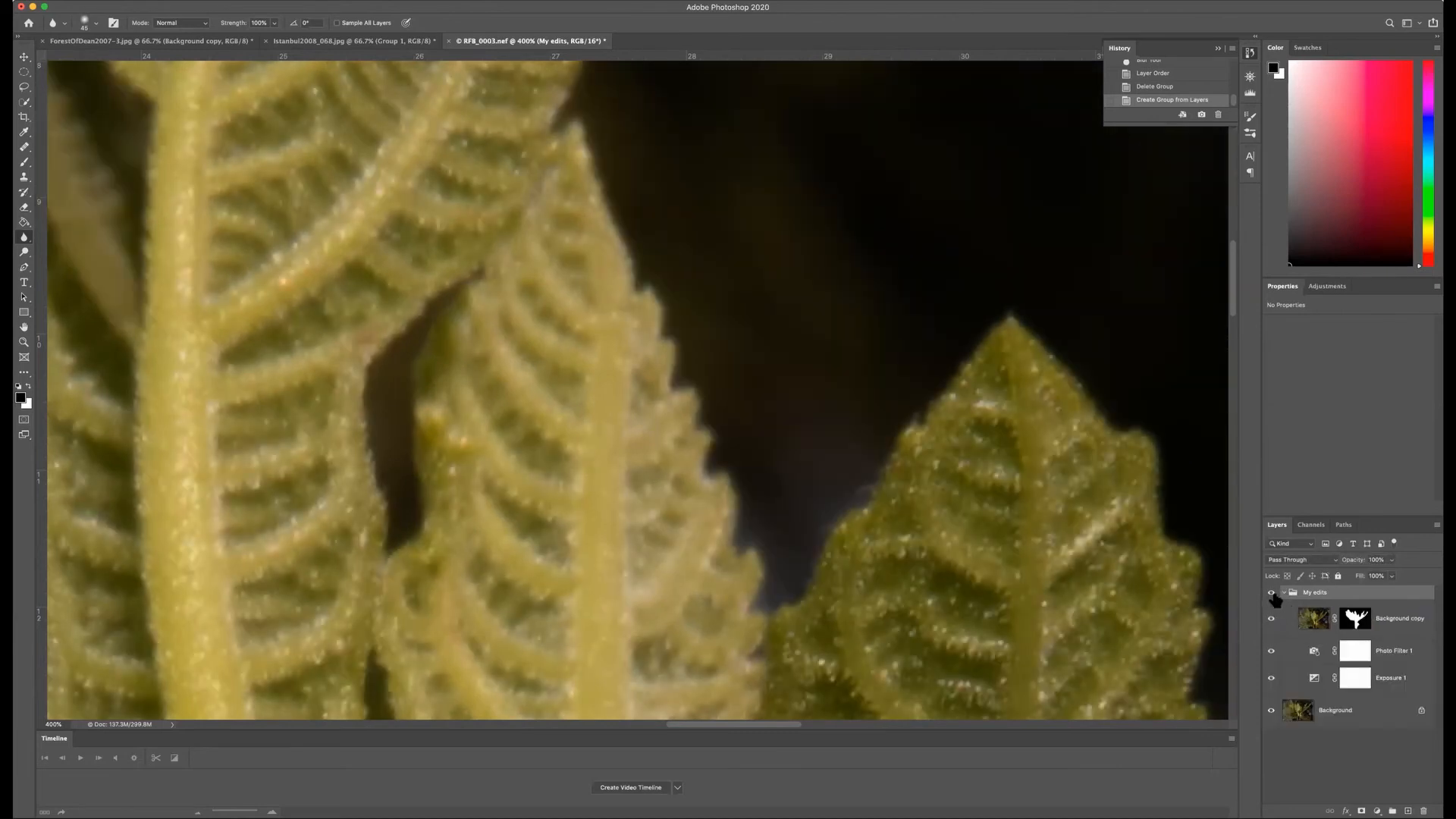